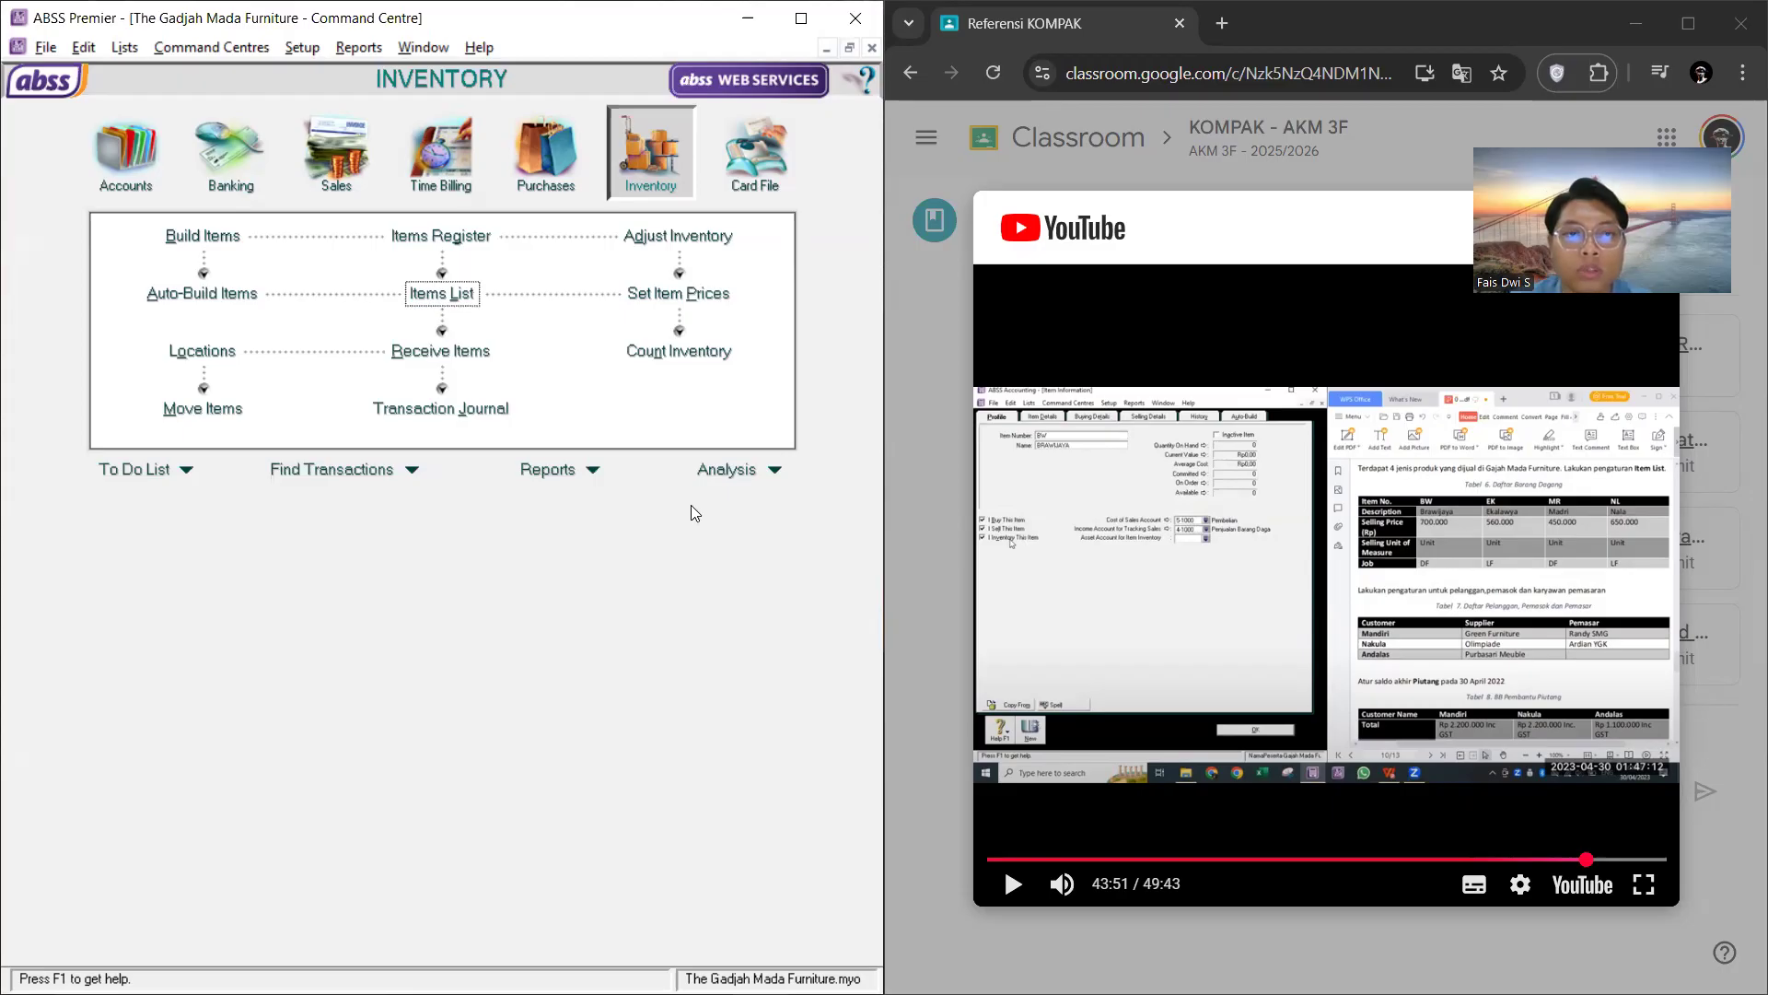
Step: Review the company's tax code list, closing it when done
click(129, 48)
mouse_move(189, 50)
mouse_move(124, 48)
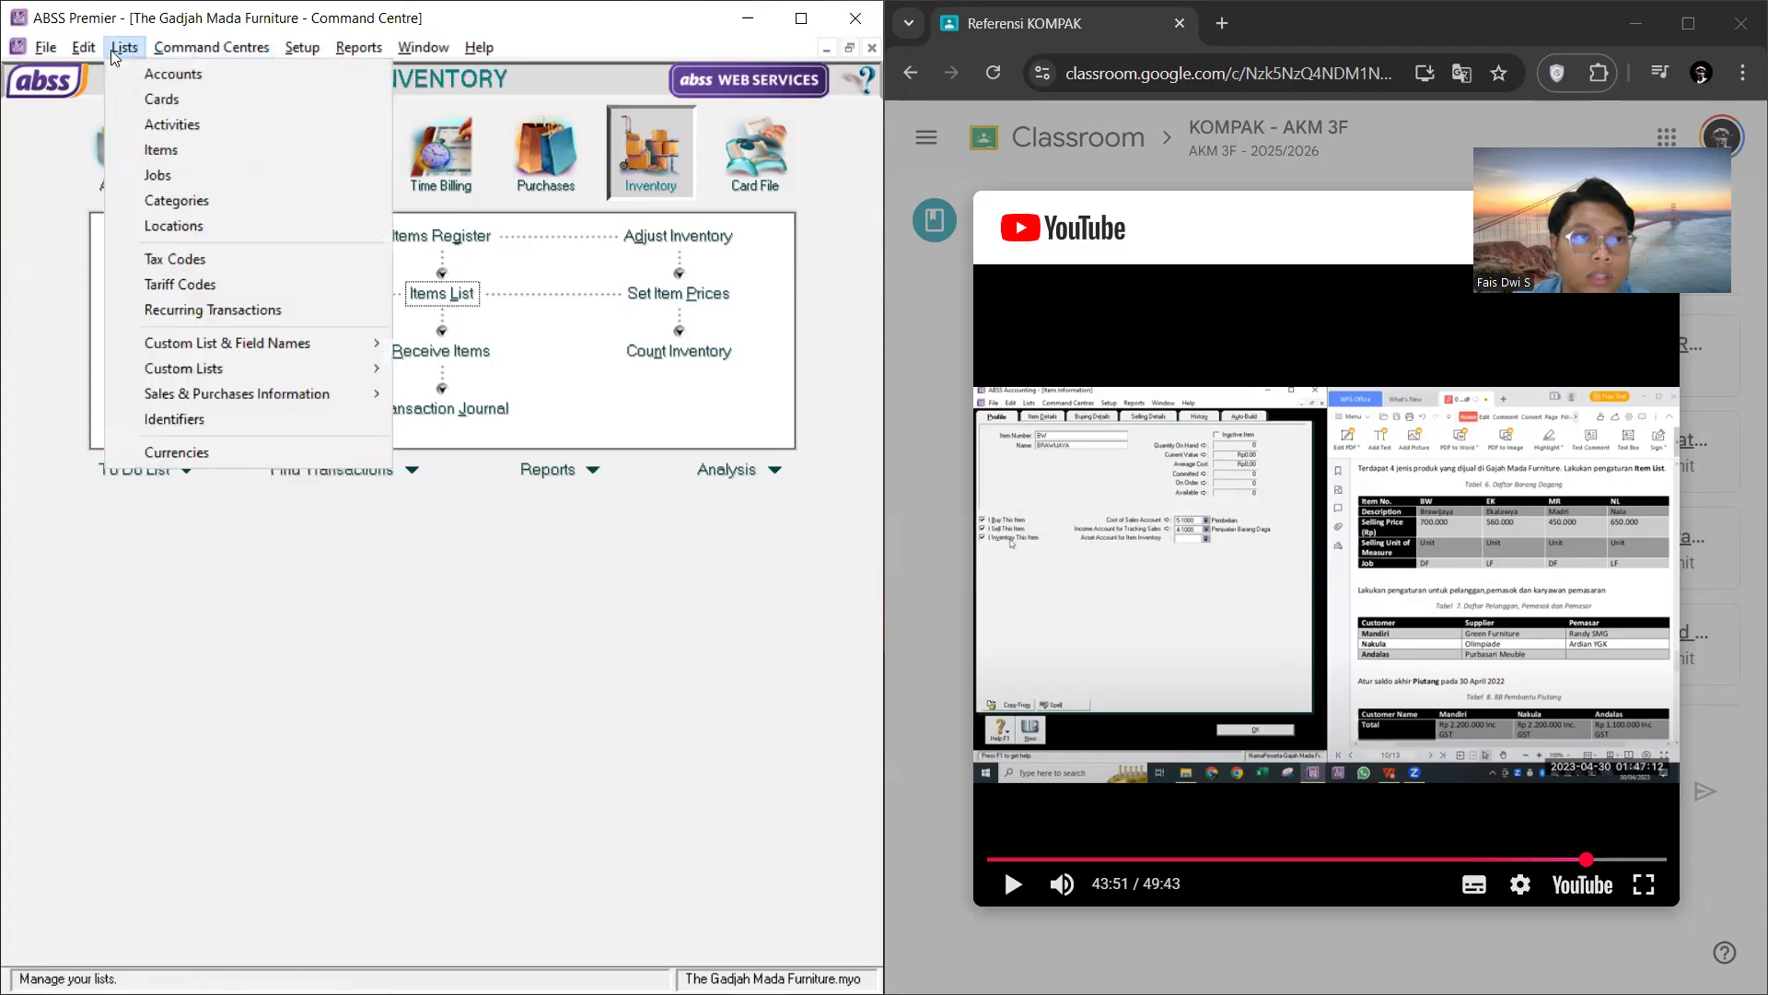
click(210, 263)
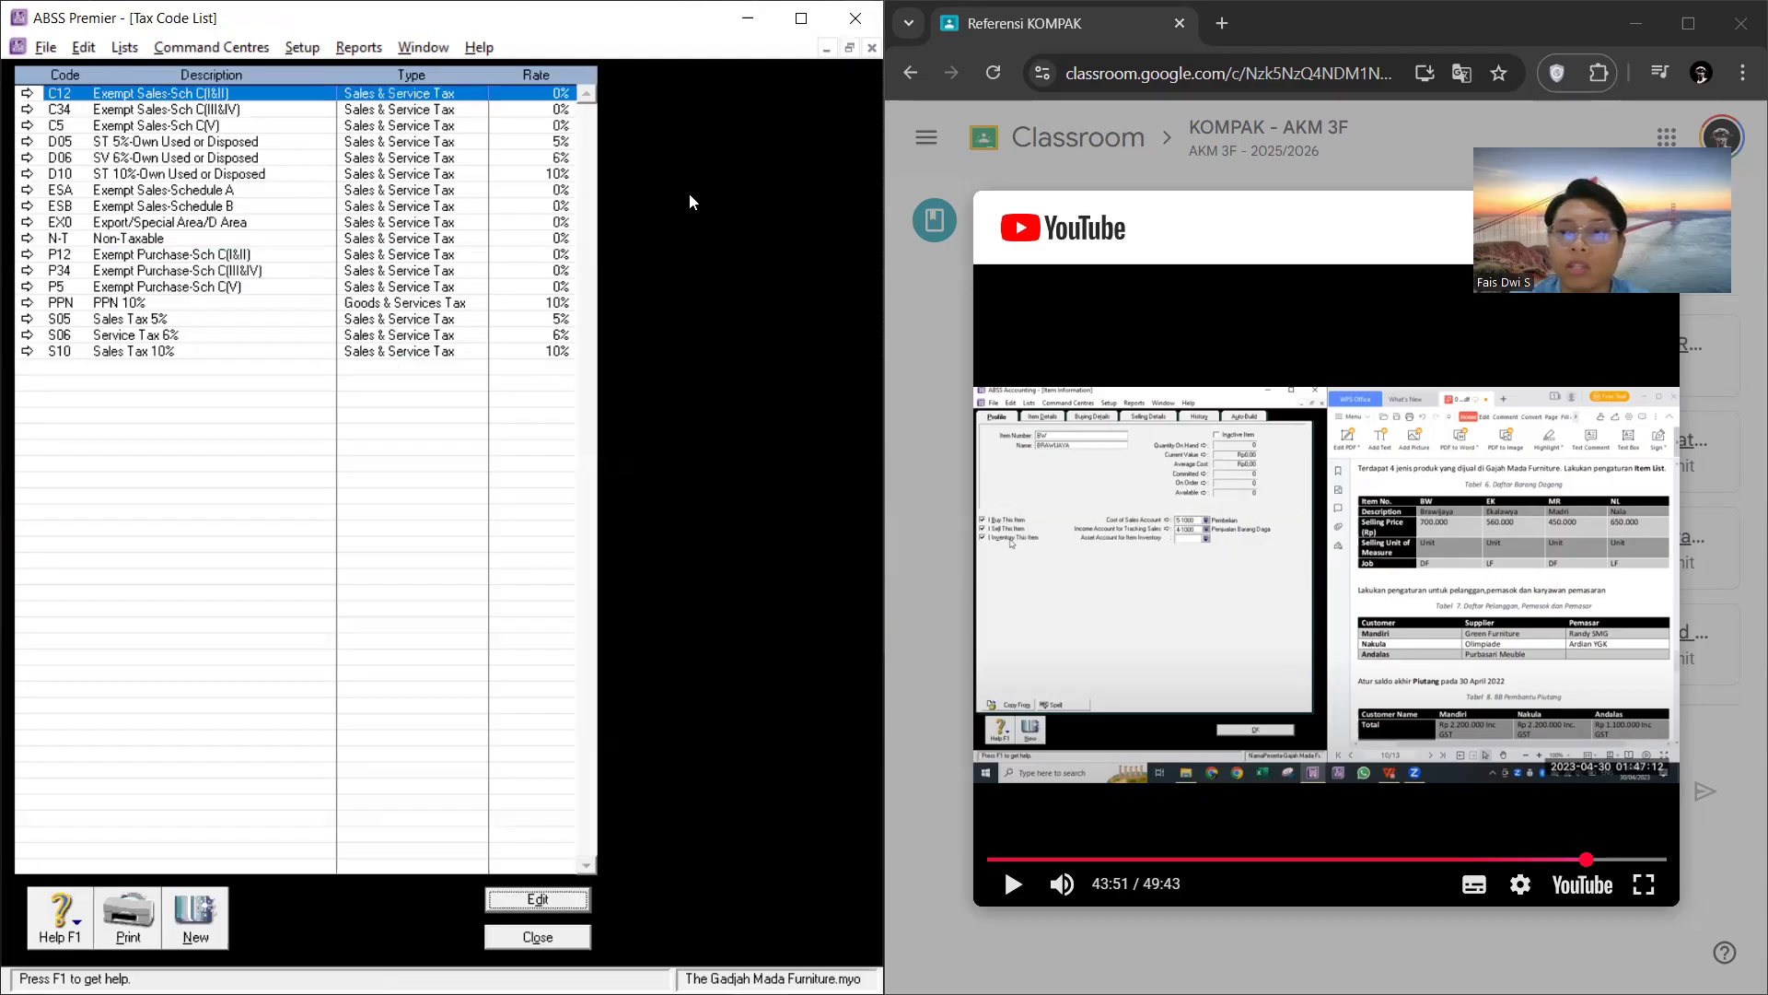
click(537, 937)
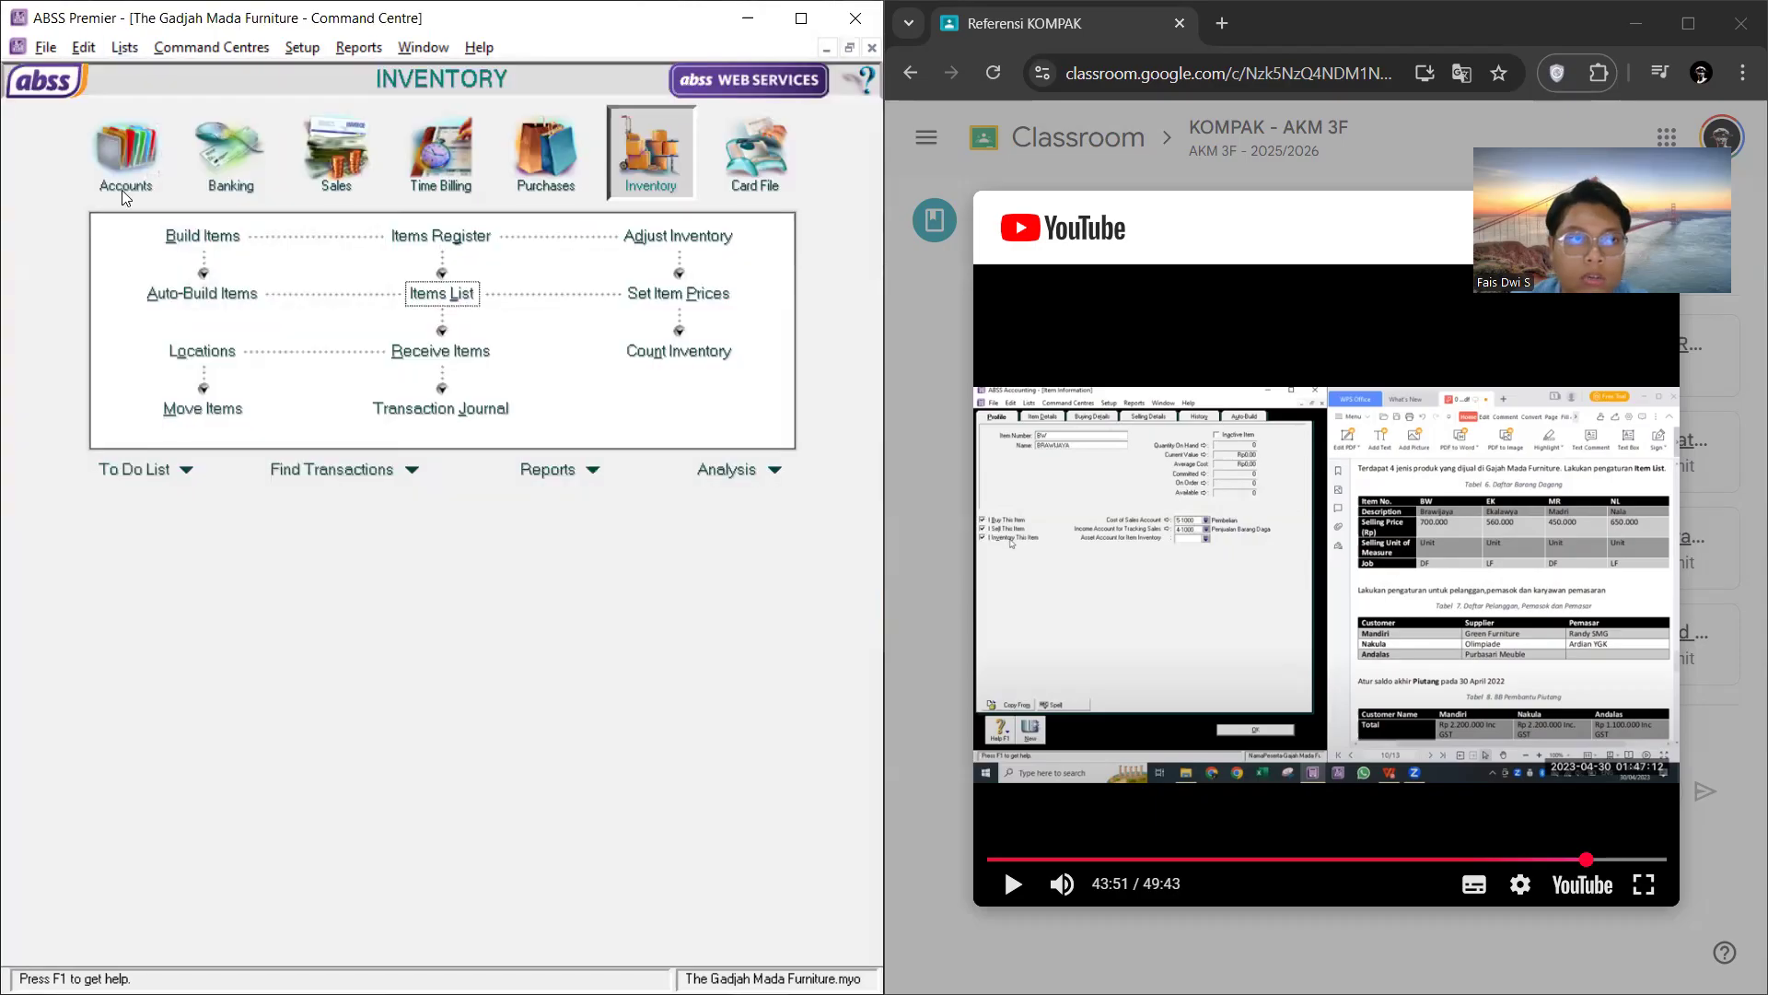
Step: Review the cards list of customers and suppliers in the Card File, closing it when done
click(785, 162)
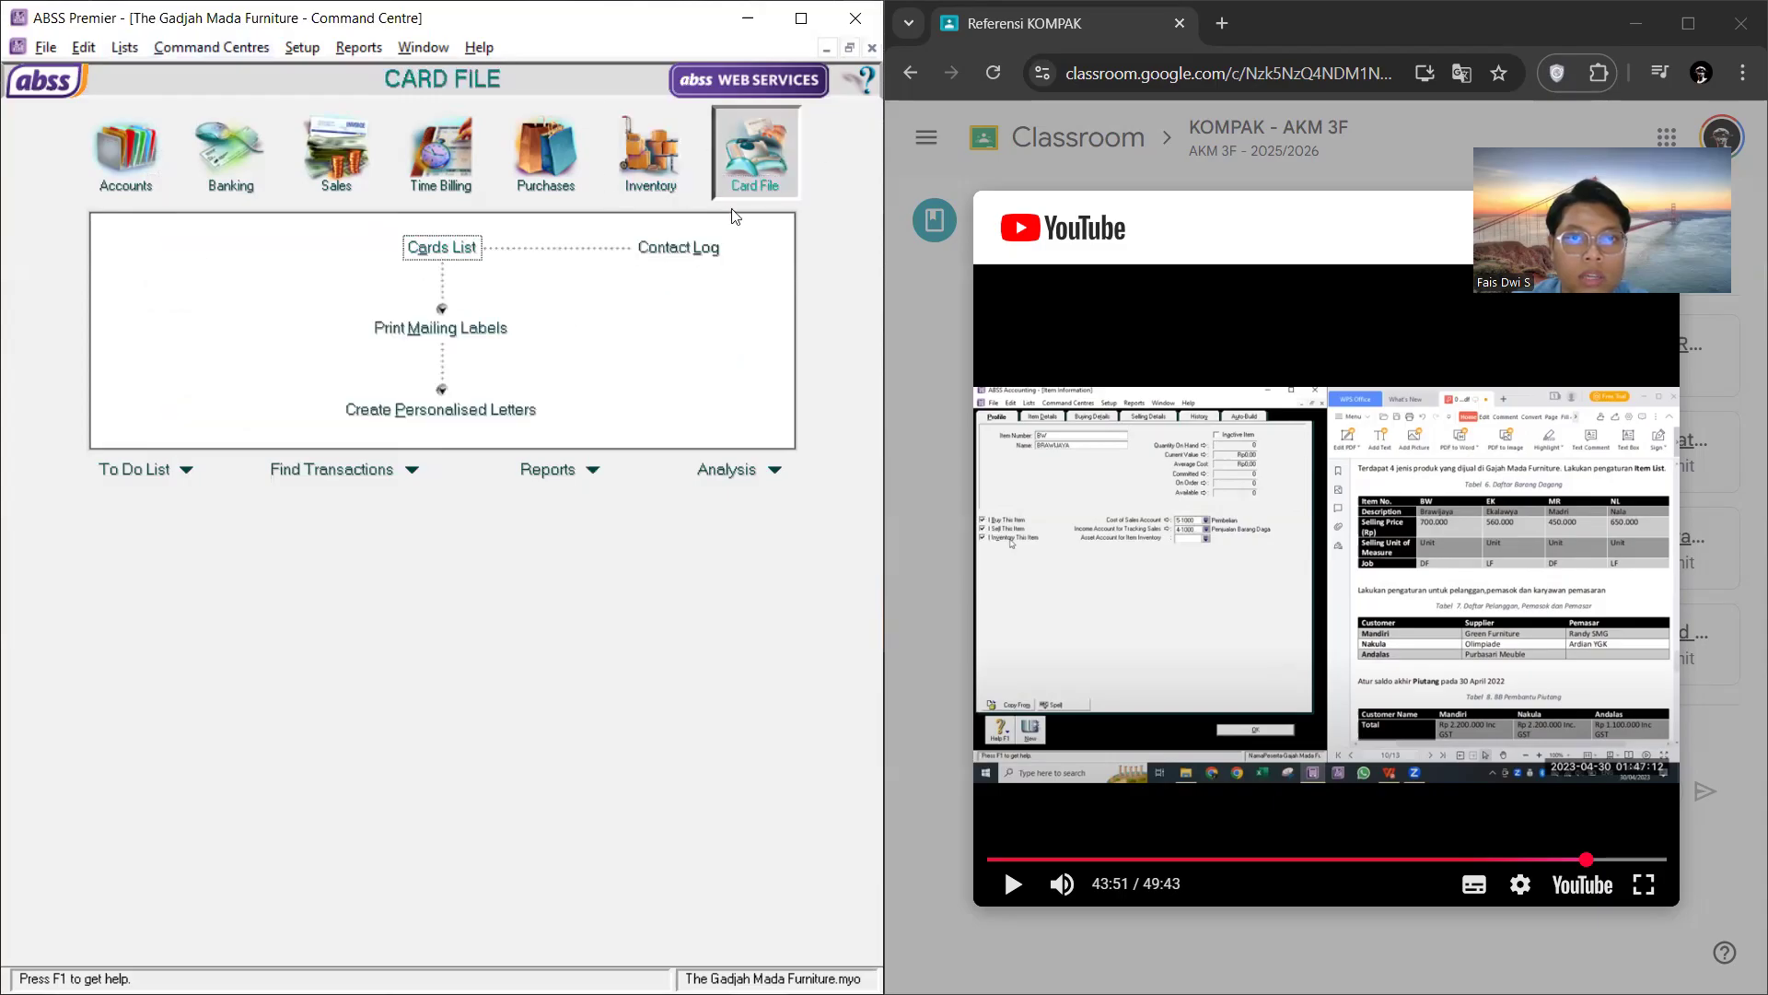
click(442, 249)
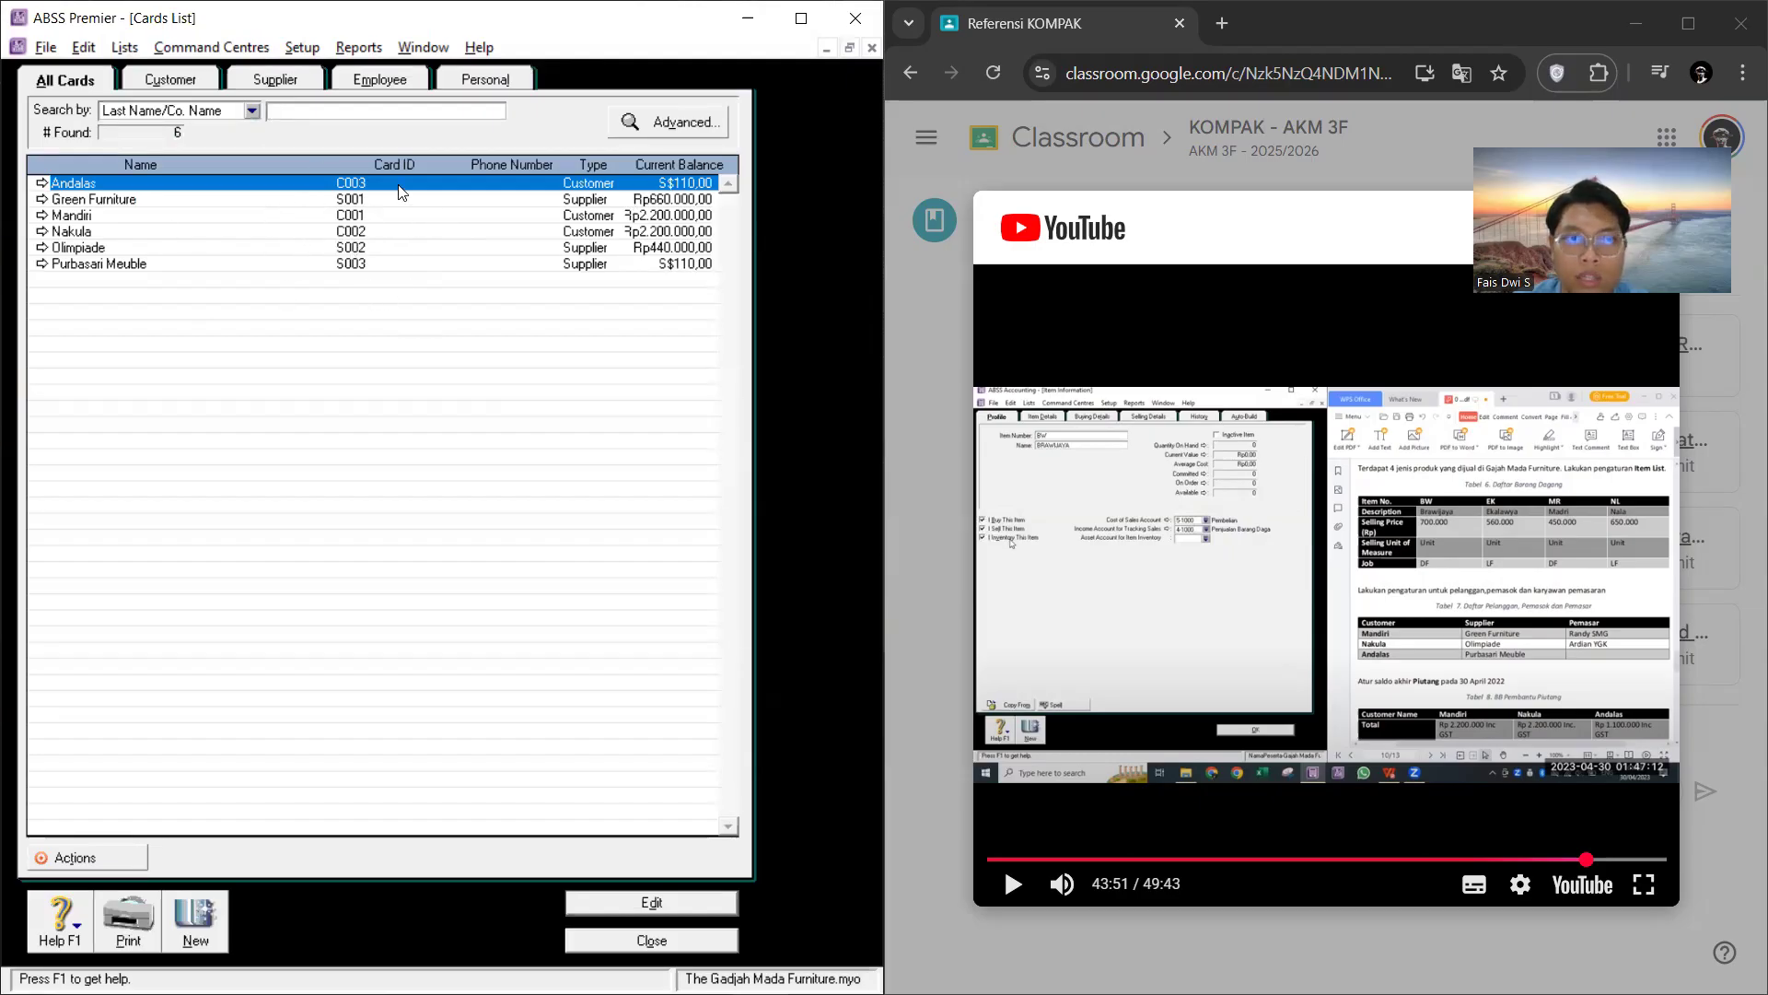
click(632, 938)
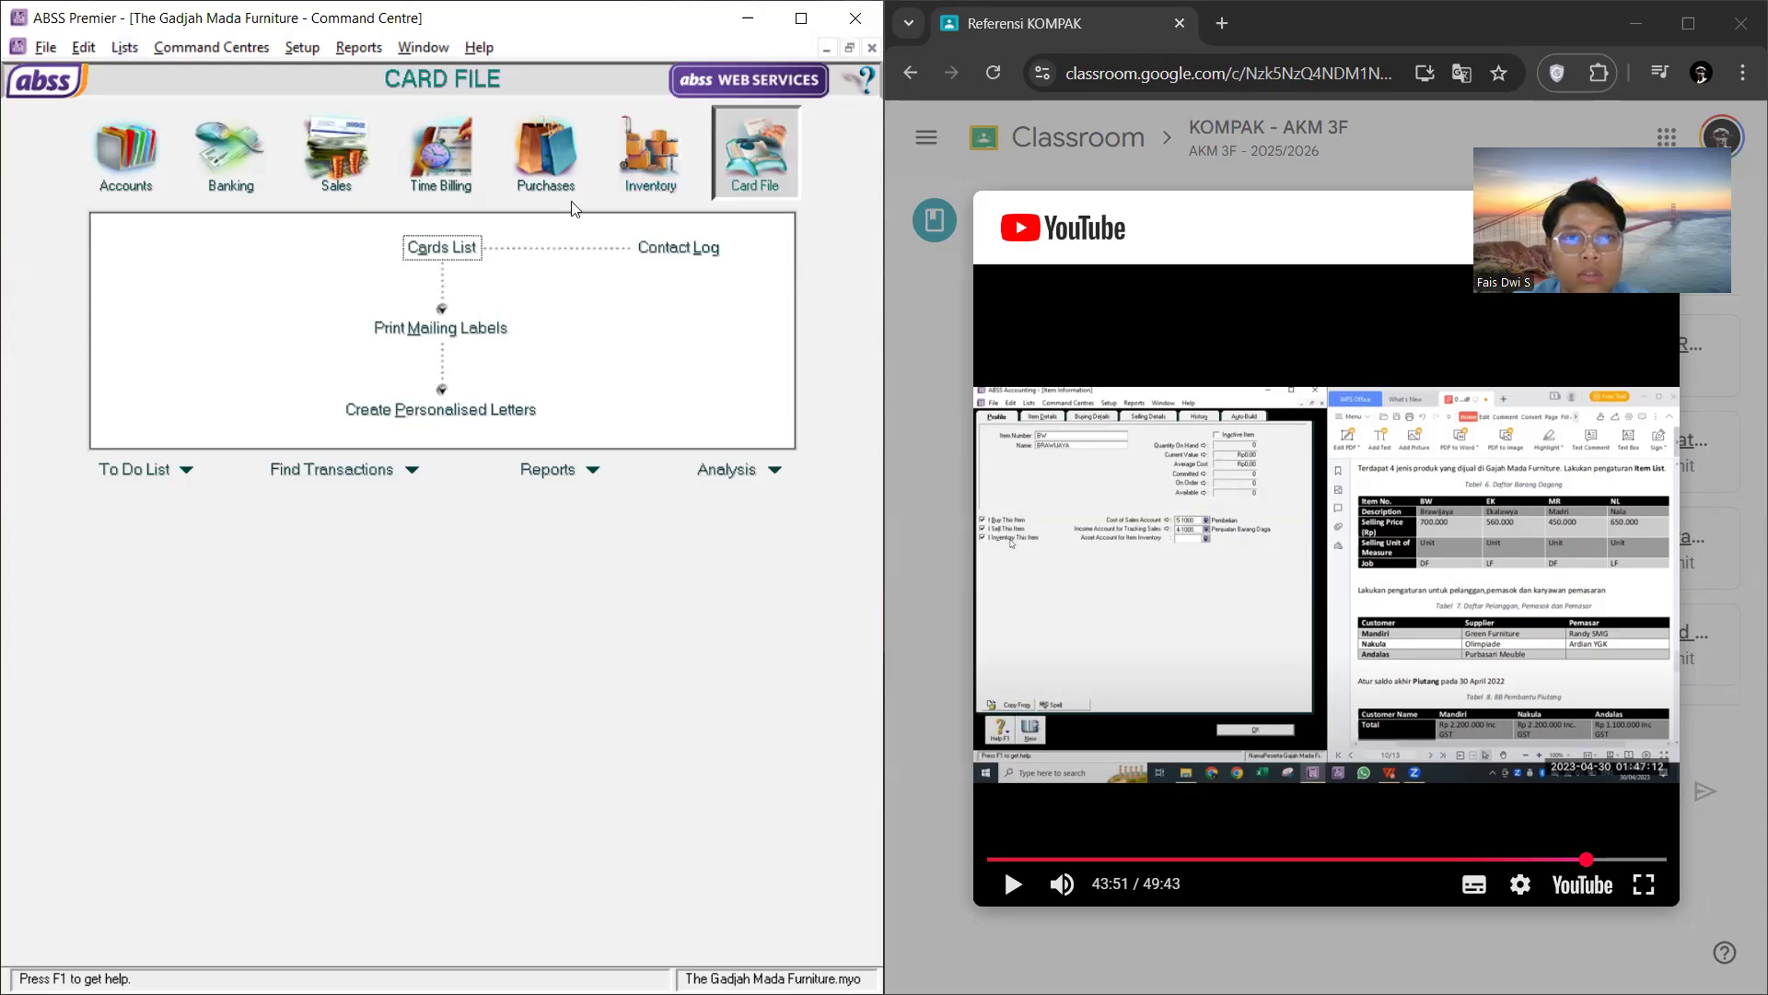
Step: Create a new inventory item with item number BW and the name Brawijaya
click(632, 182)
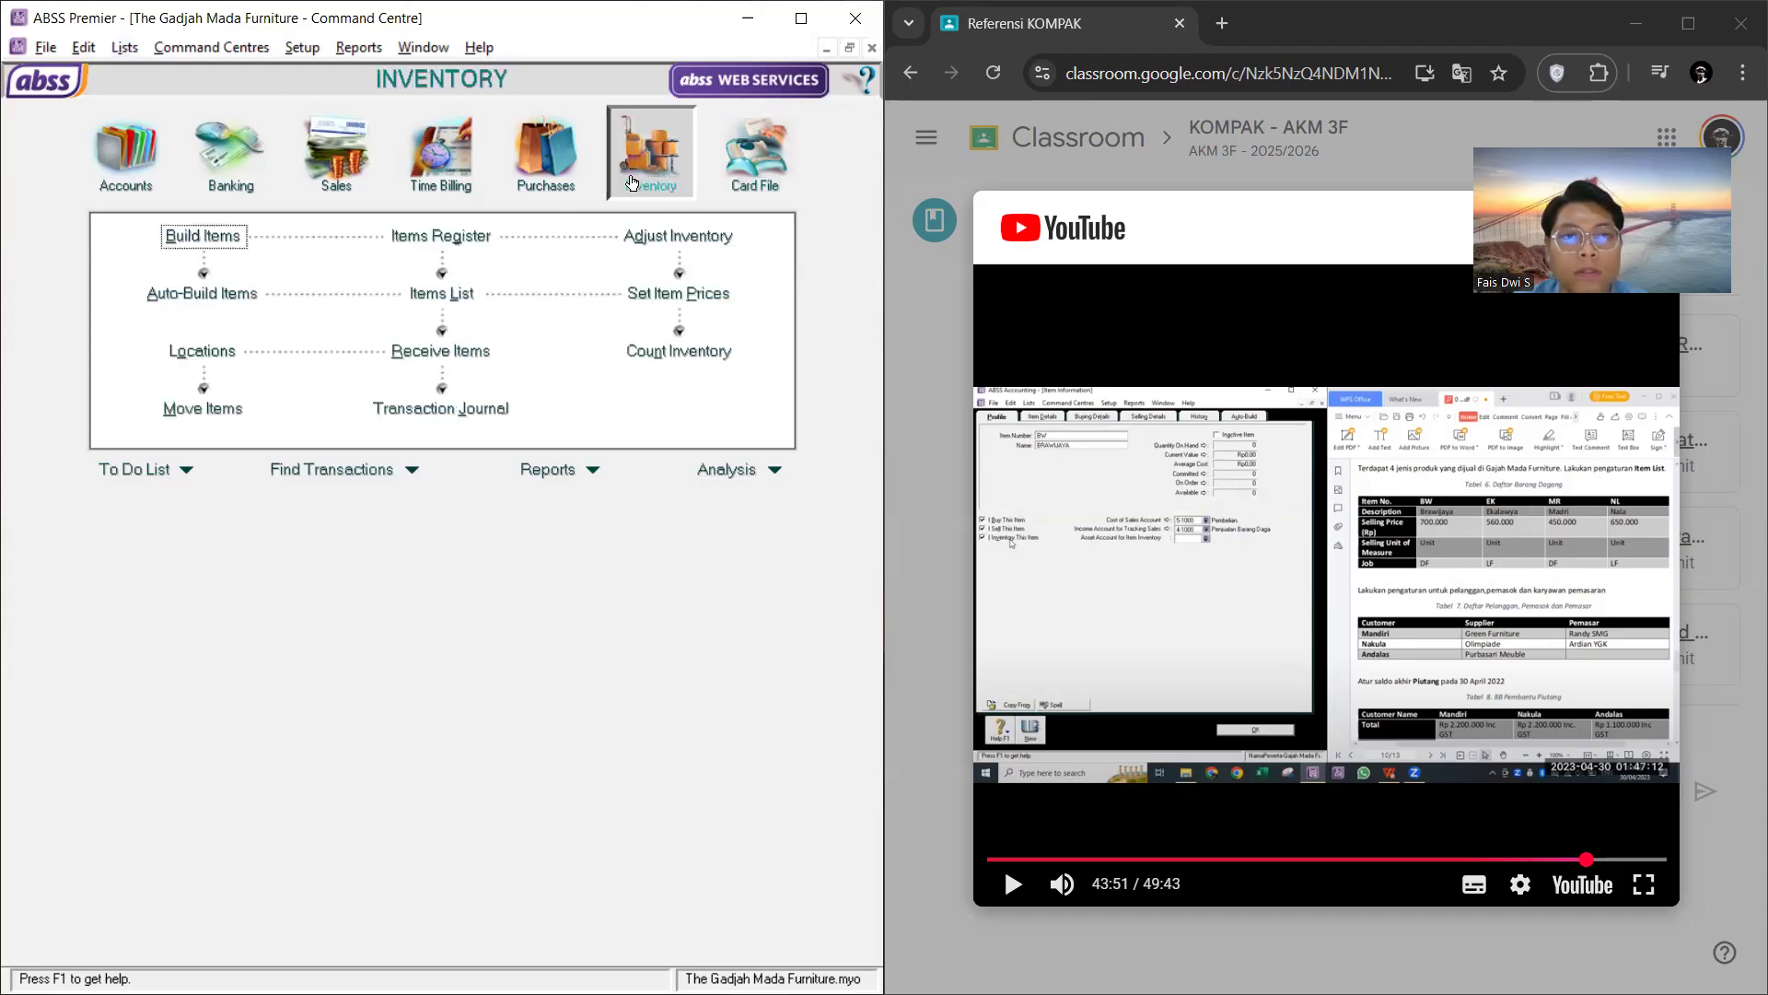
click(475, 298)
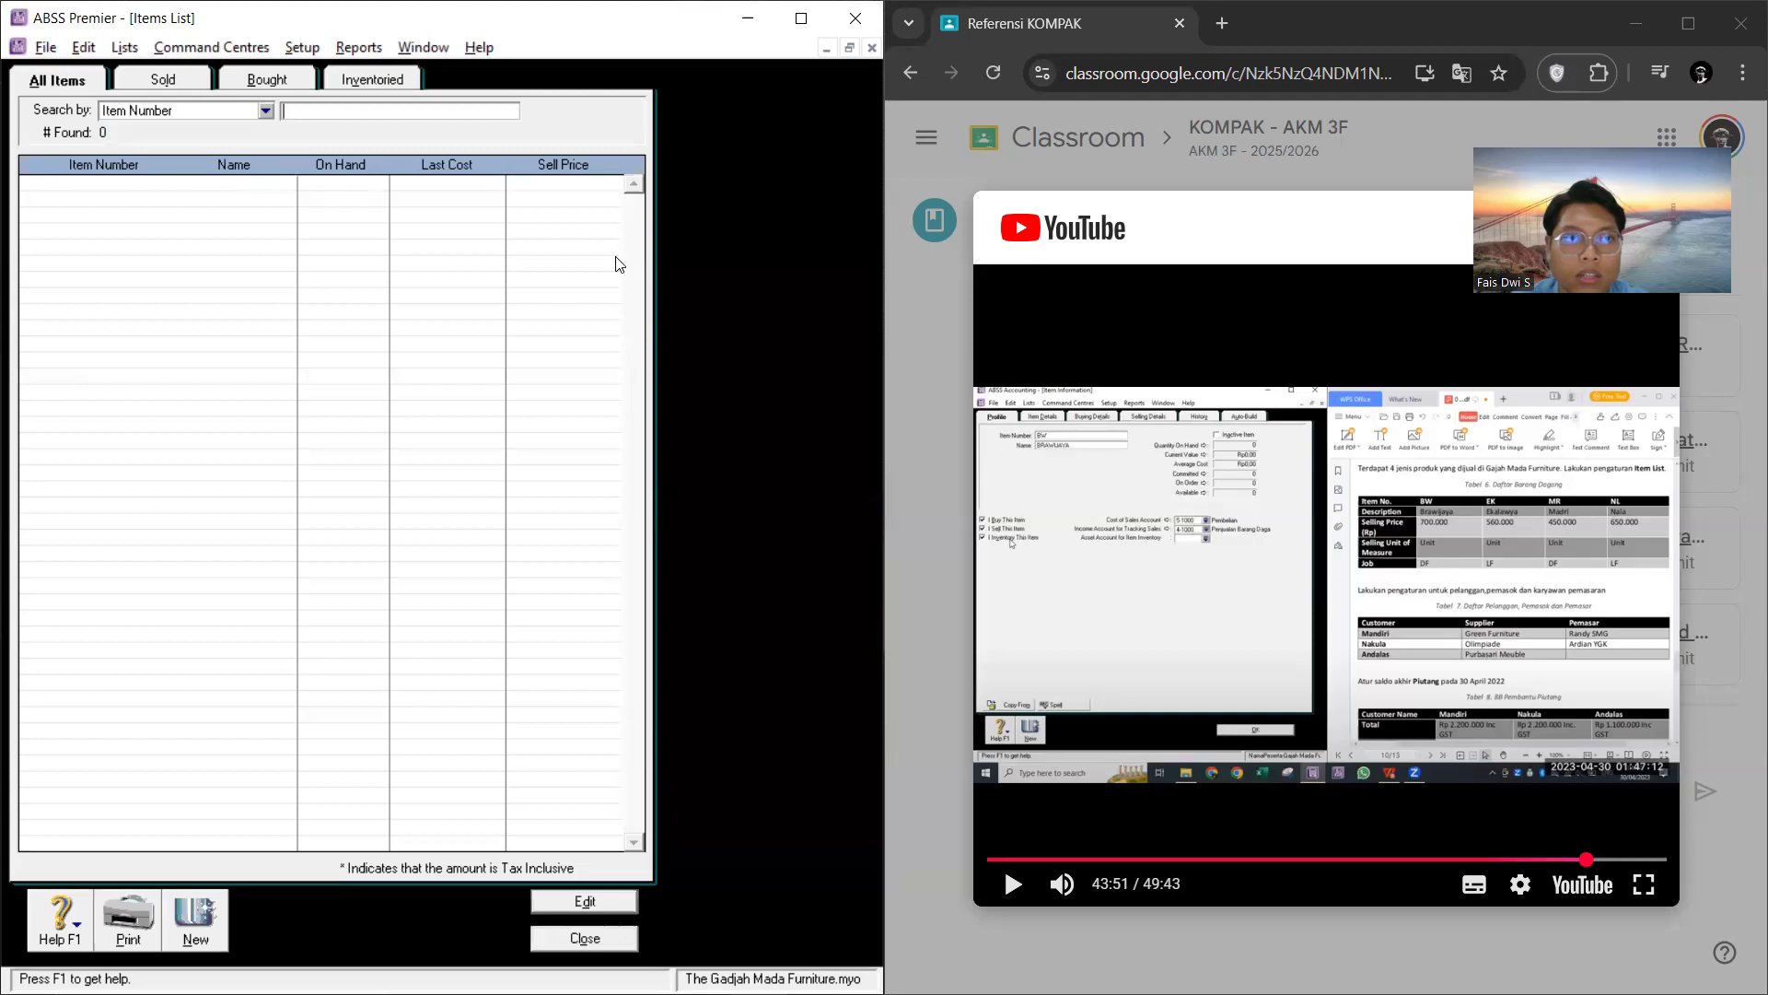
click(219, 914)
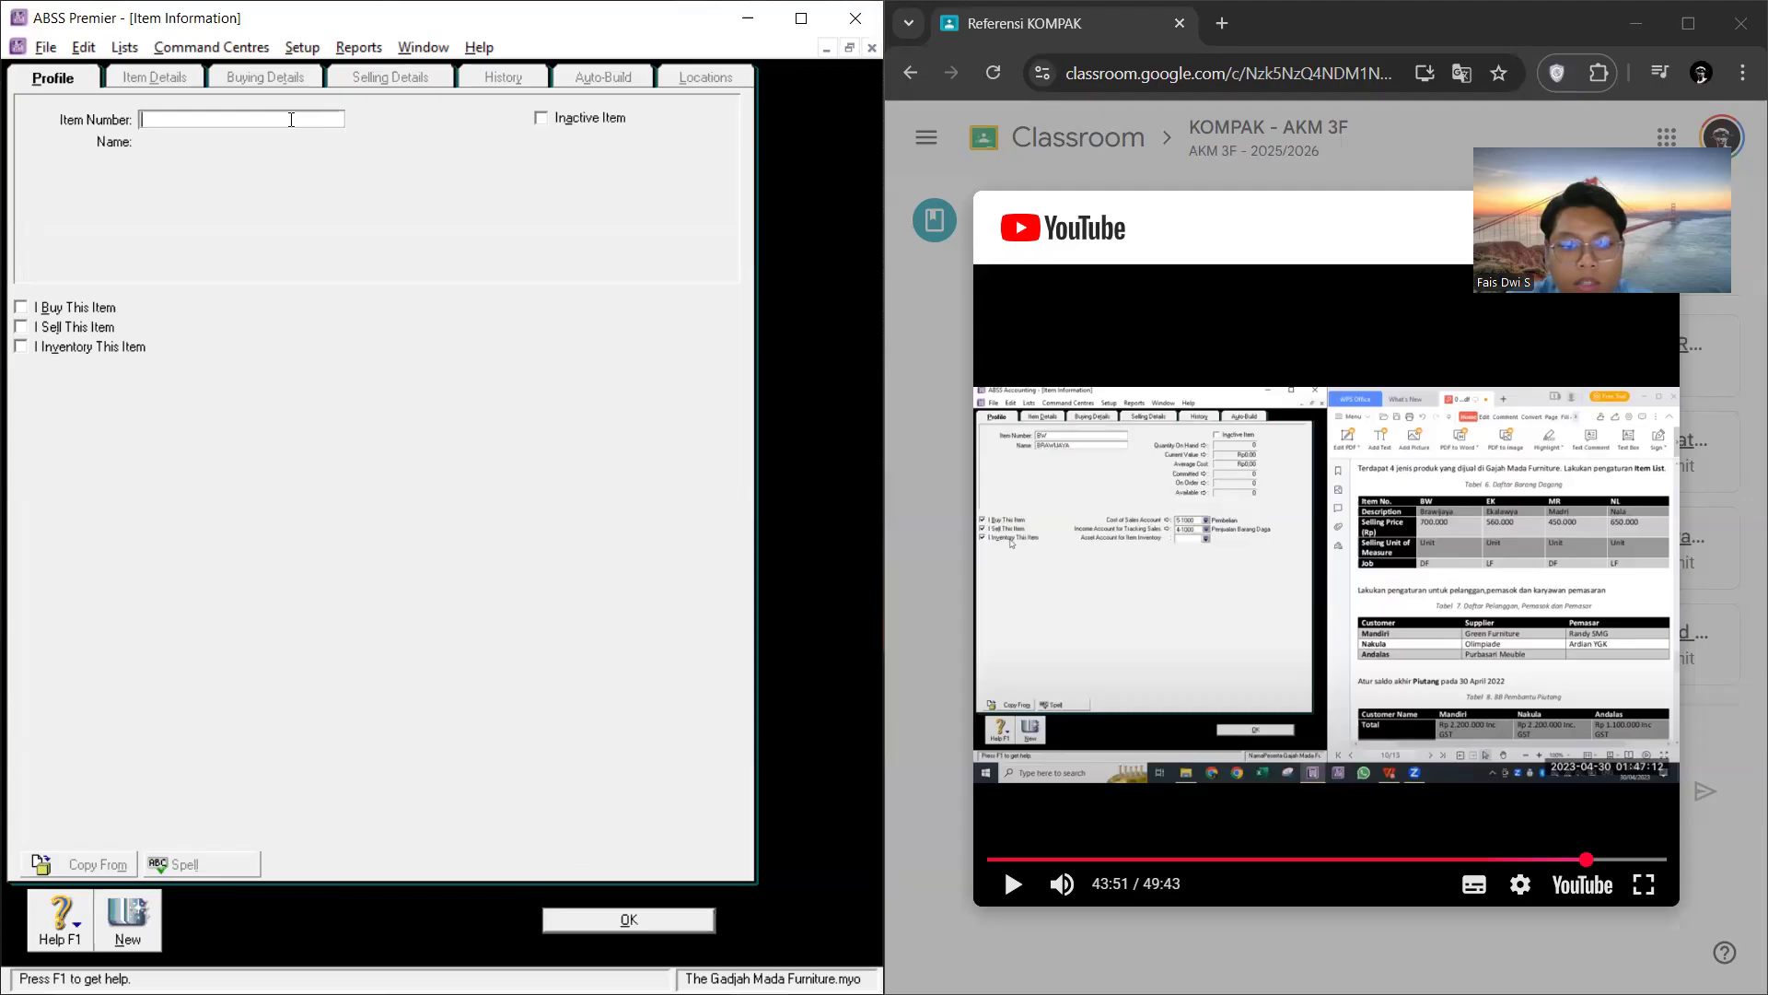
text(Bw)
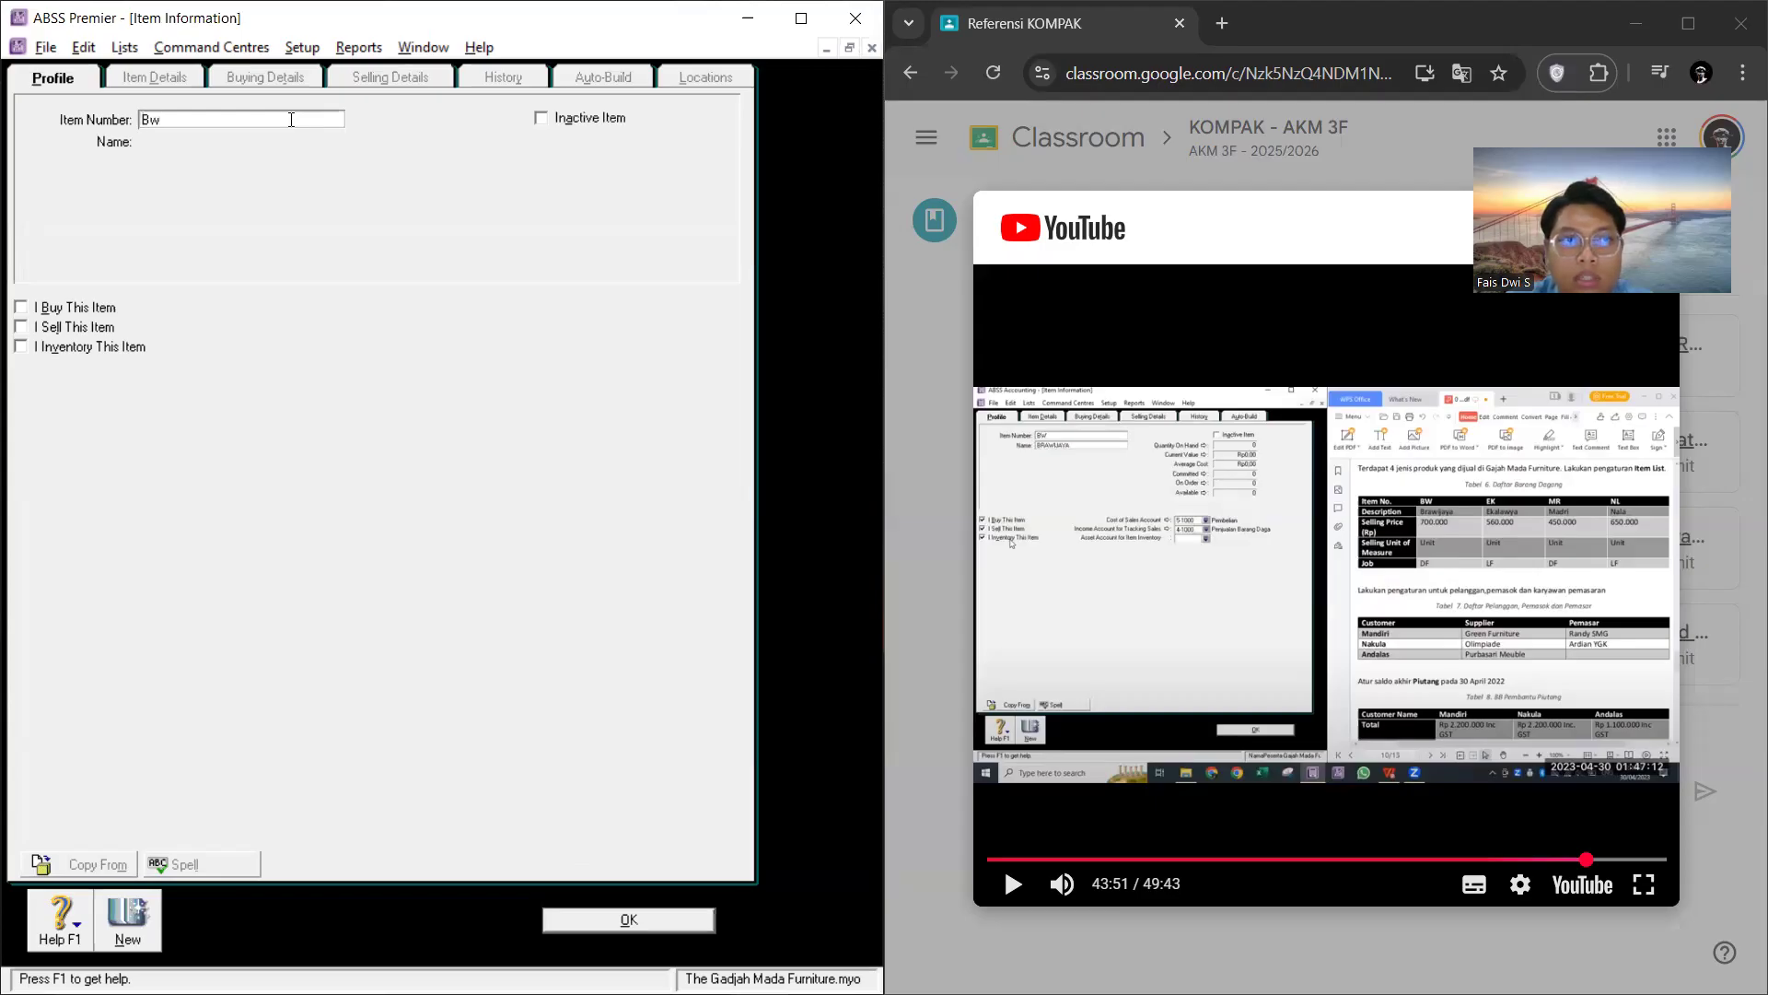
key(BackSpace)
text(W)
key(Tab)
text(B)
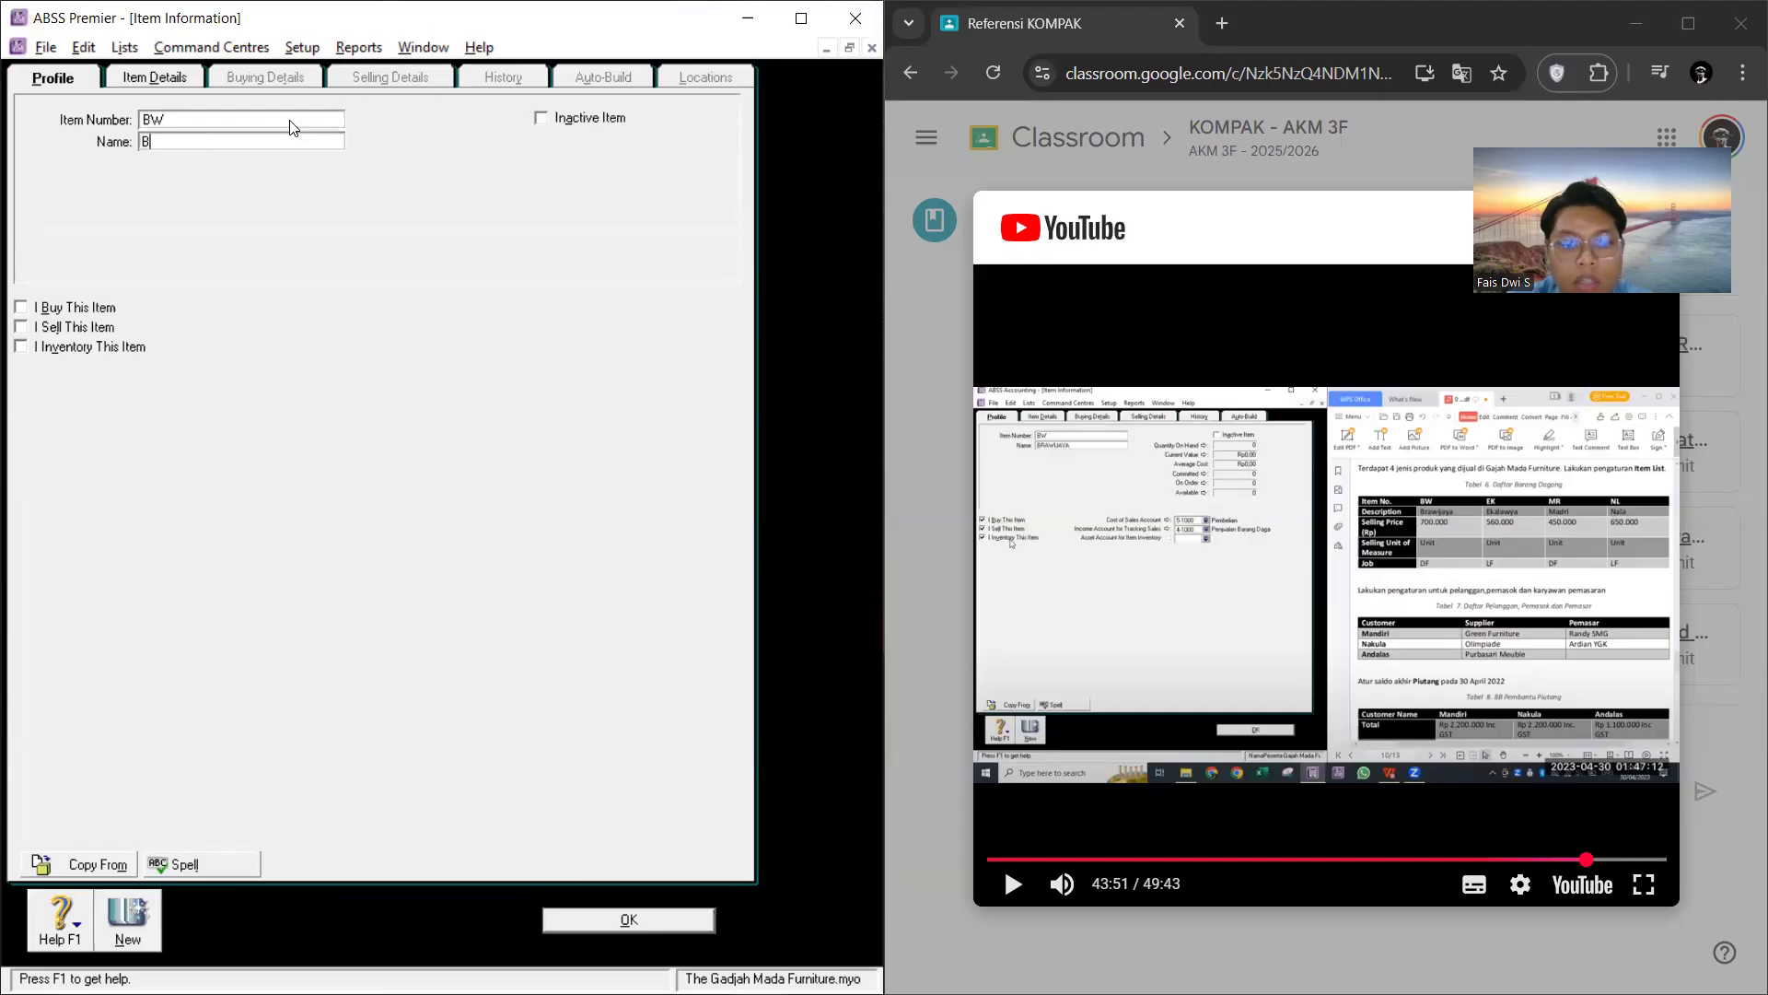
text(raw)
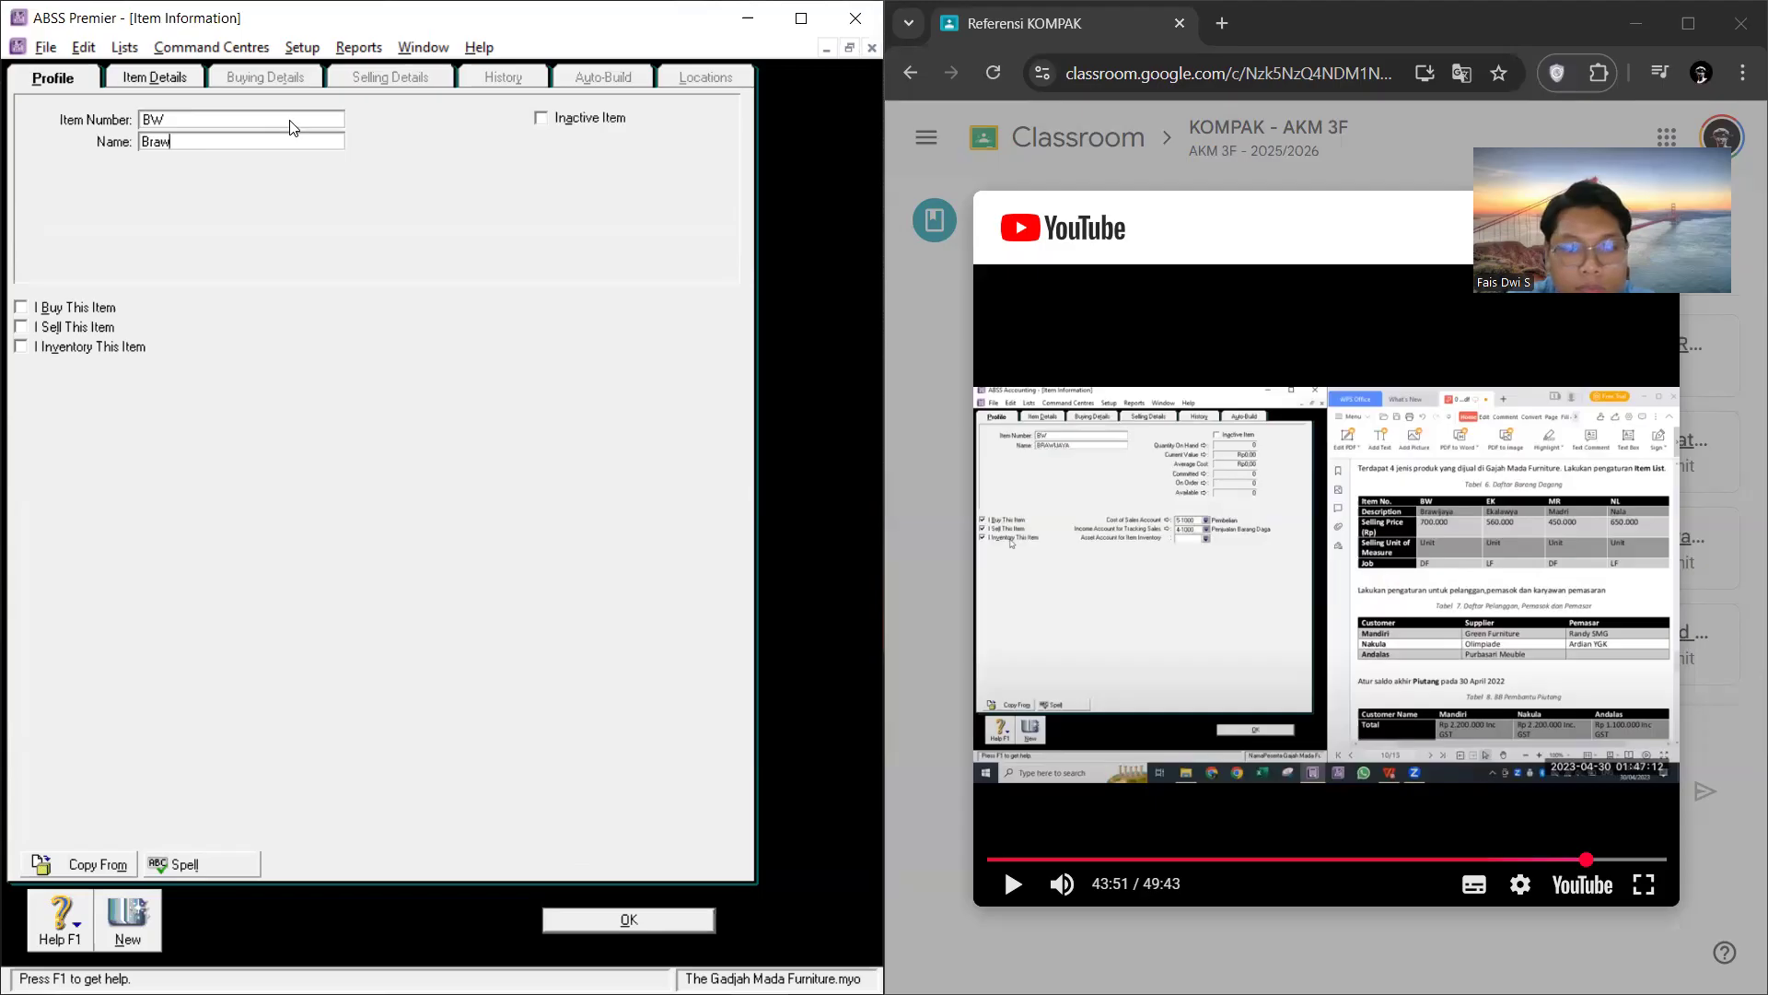
text(ajaya)
key(Tab)
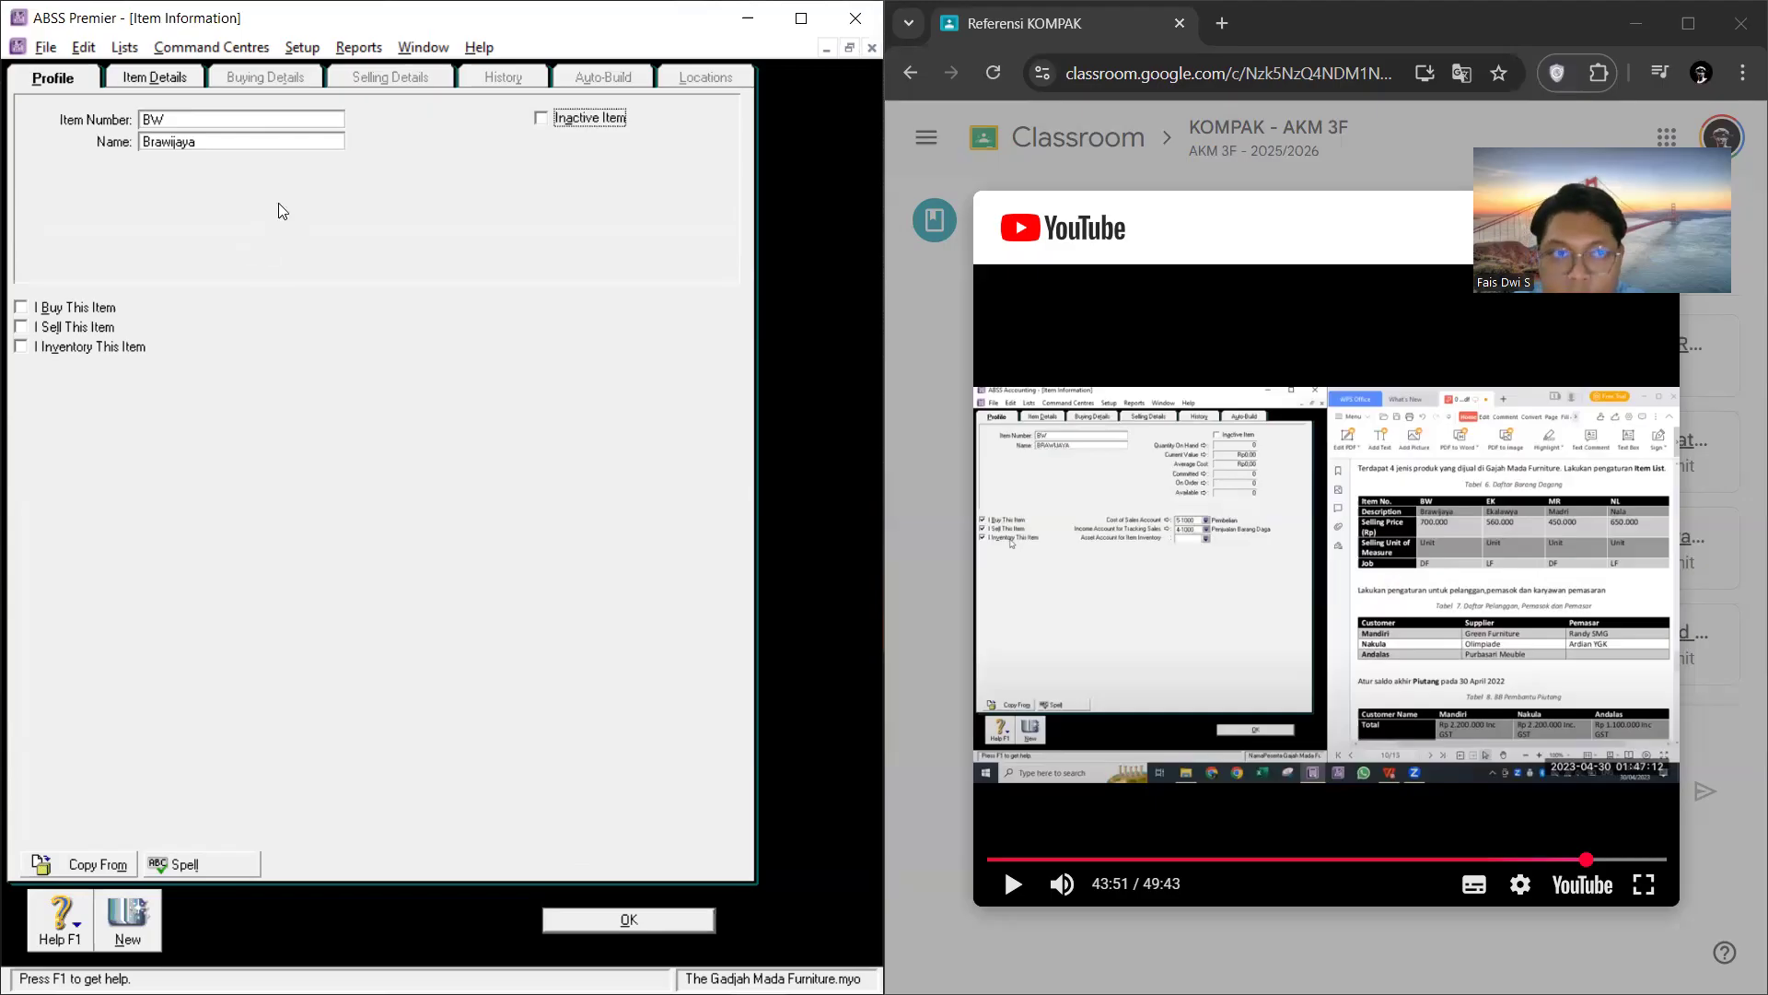
click(271, 141)
Step: Mark item BW as bought and assign 5-1000 HPP as its expense account for tracking costs
click(20, 306)
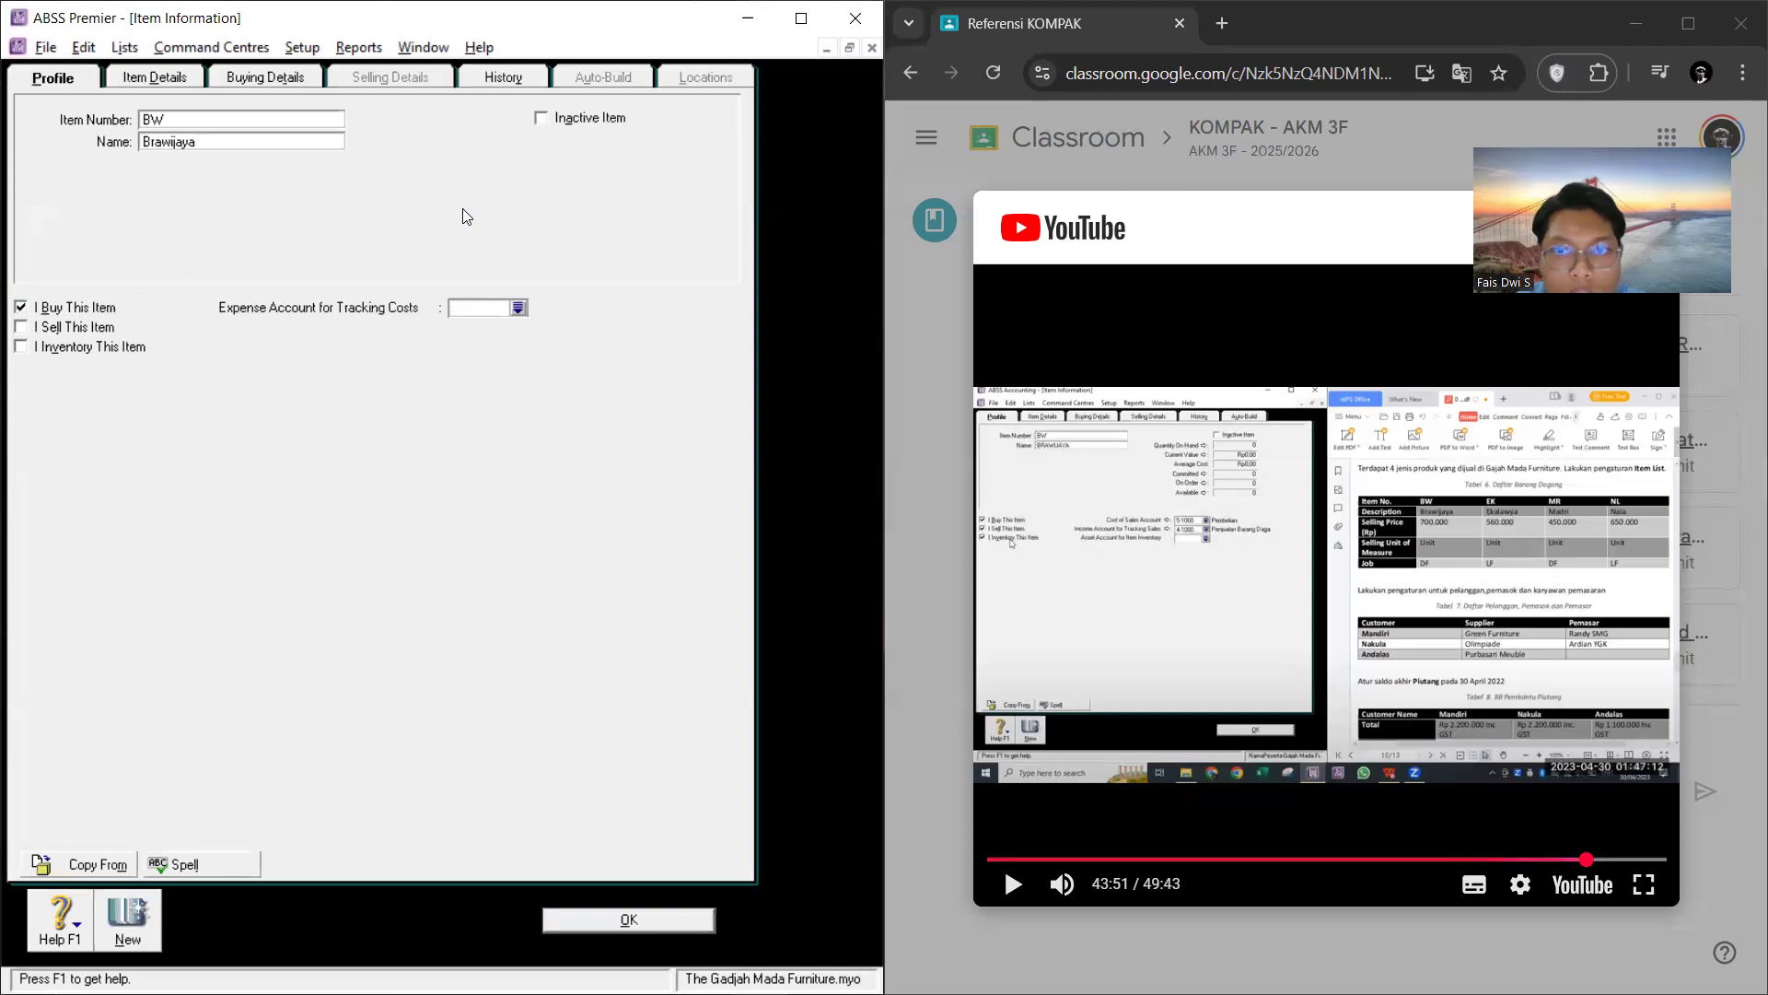
click(520, 307)
scroll(357, 542, down, 1)
scroll(409, 506, up, 1)
scroll(410, 506, up, 5)
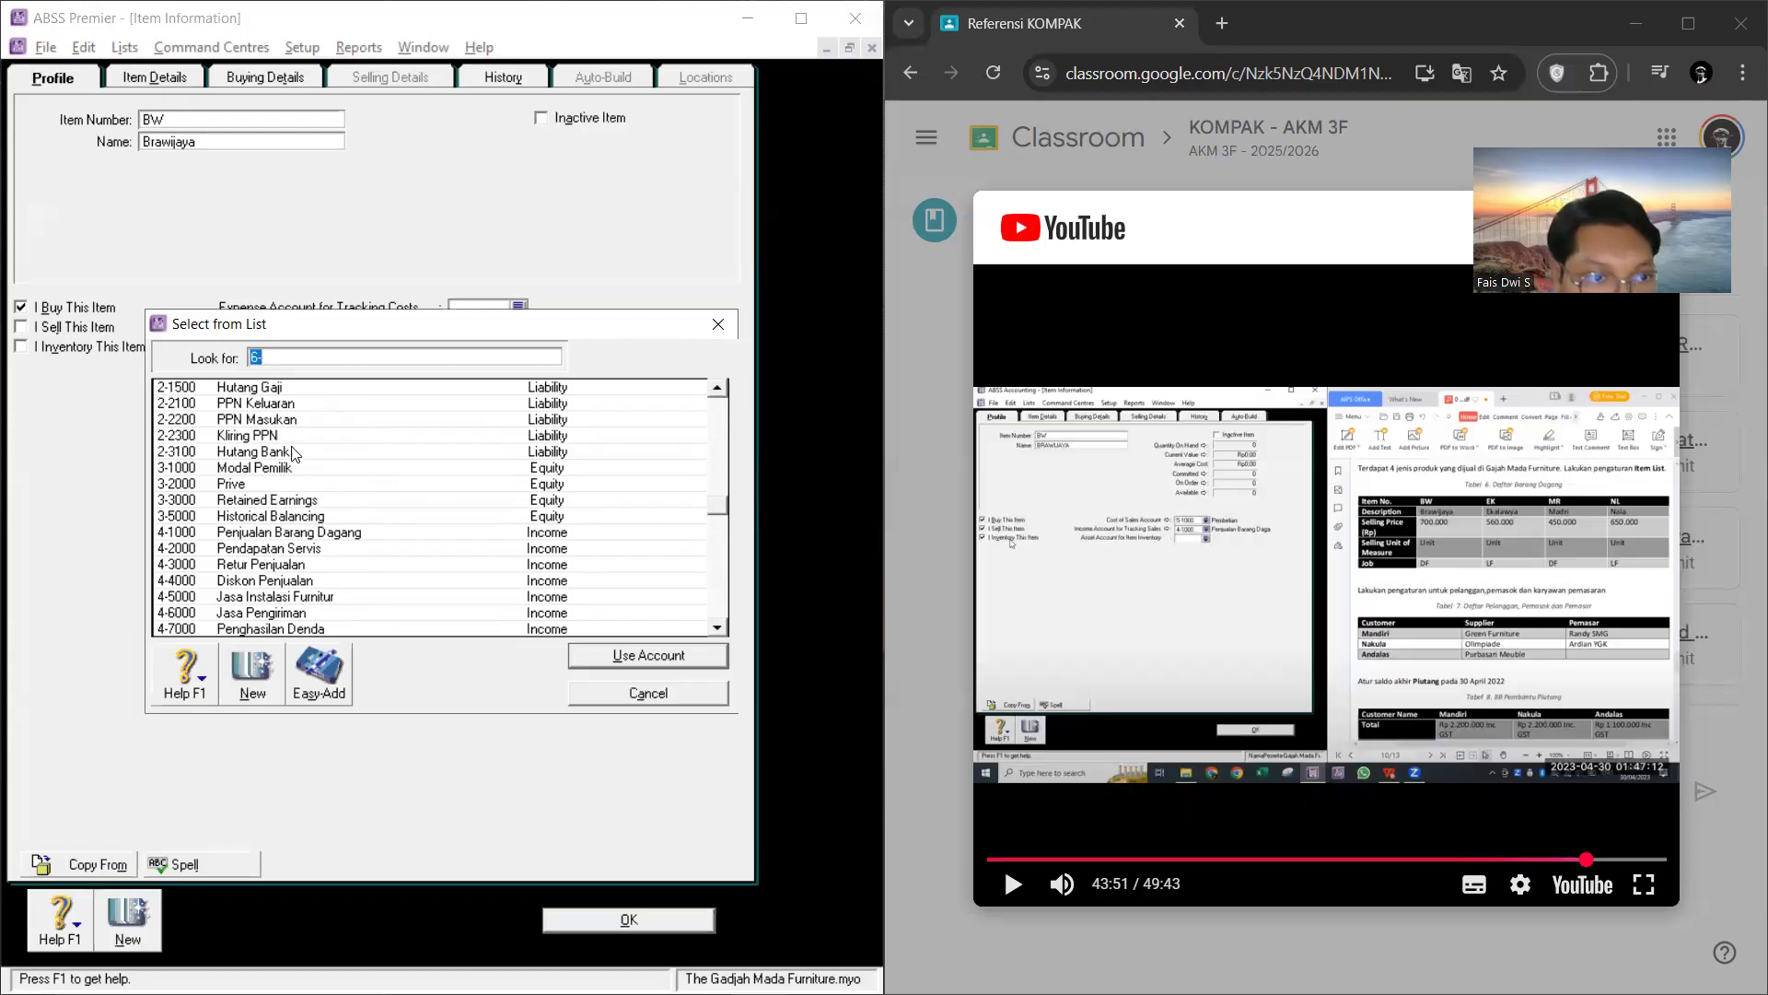
scroll(287, 497, down, 3)
scroll(290, 502, down, 3)
scroll(304, 492, up, 4)
scroll(307, 487, up, 2)
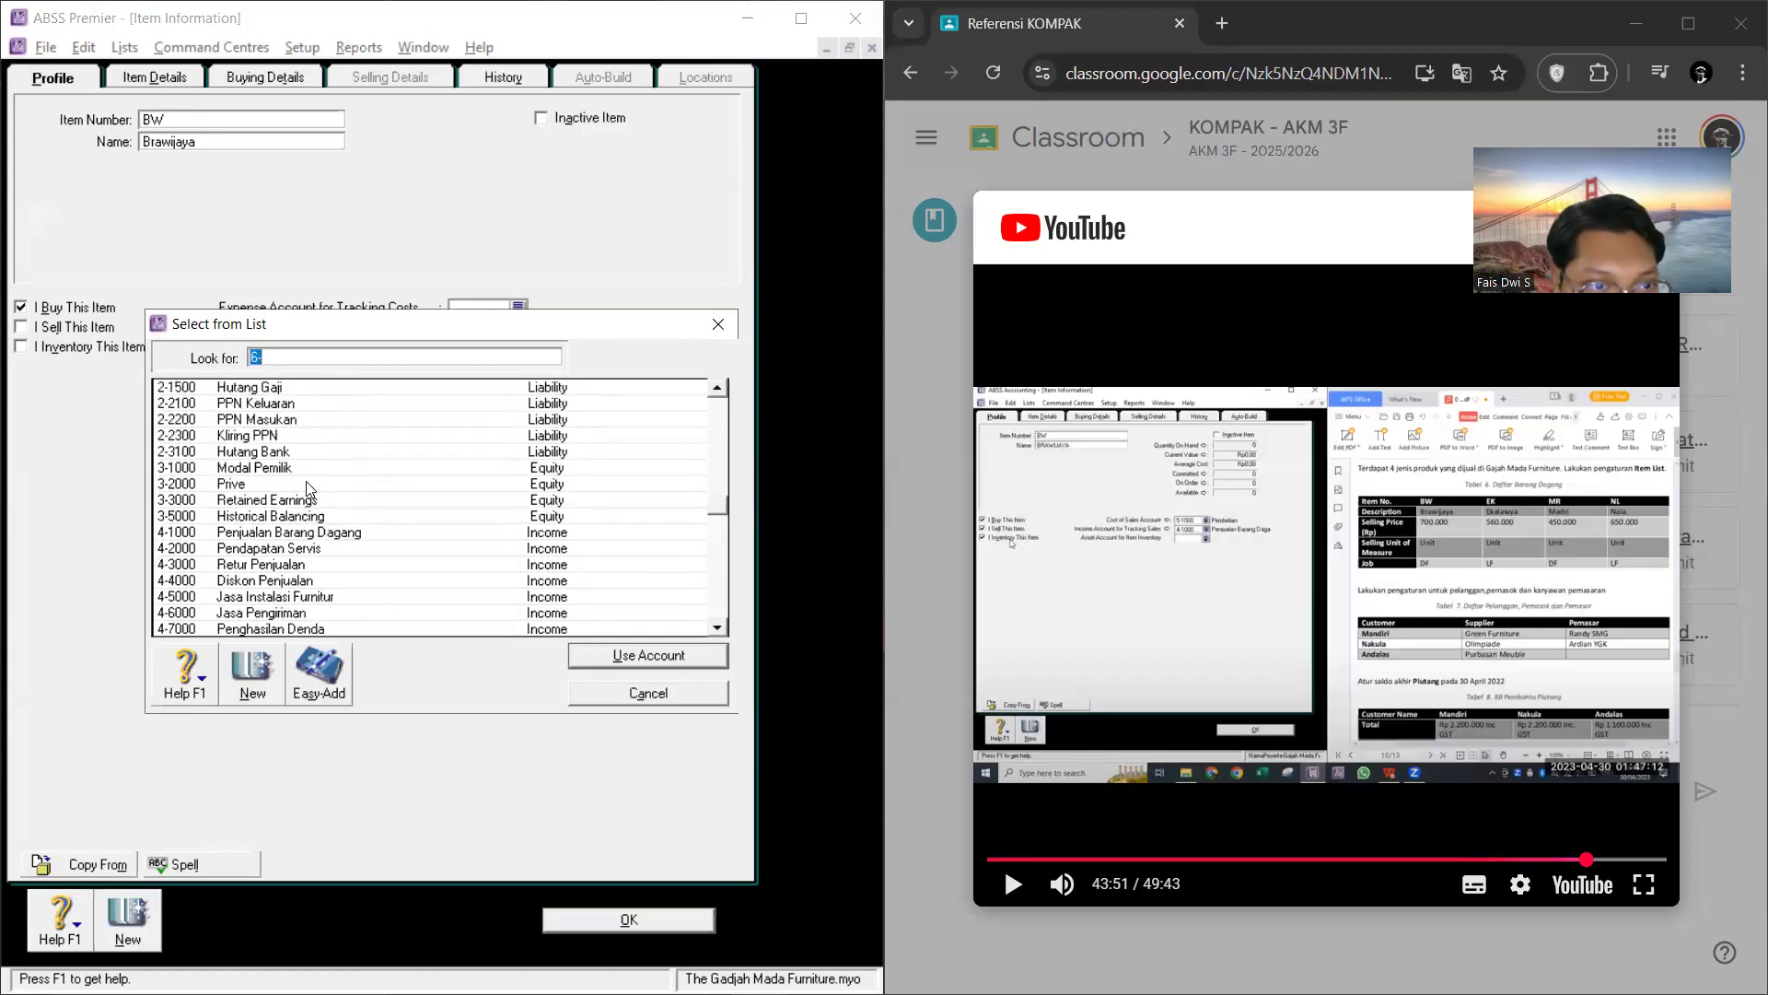
scroll(300, 544, up, 3)
scroll(307, 529, down, 1)
scroll(306, 529, up, 1)
scroll(304, 527, down, 4)
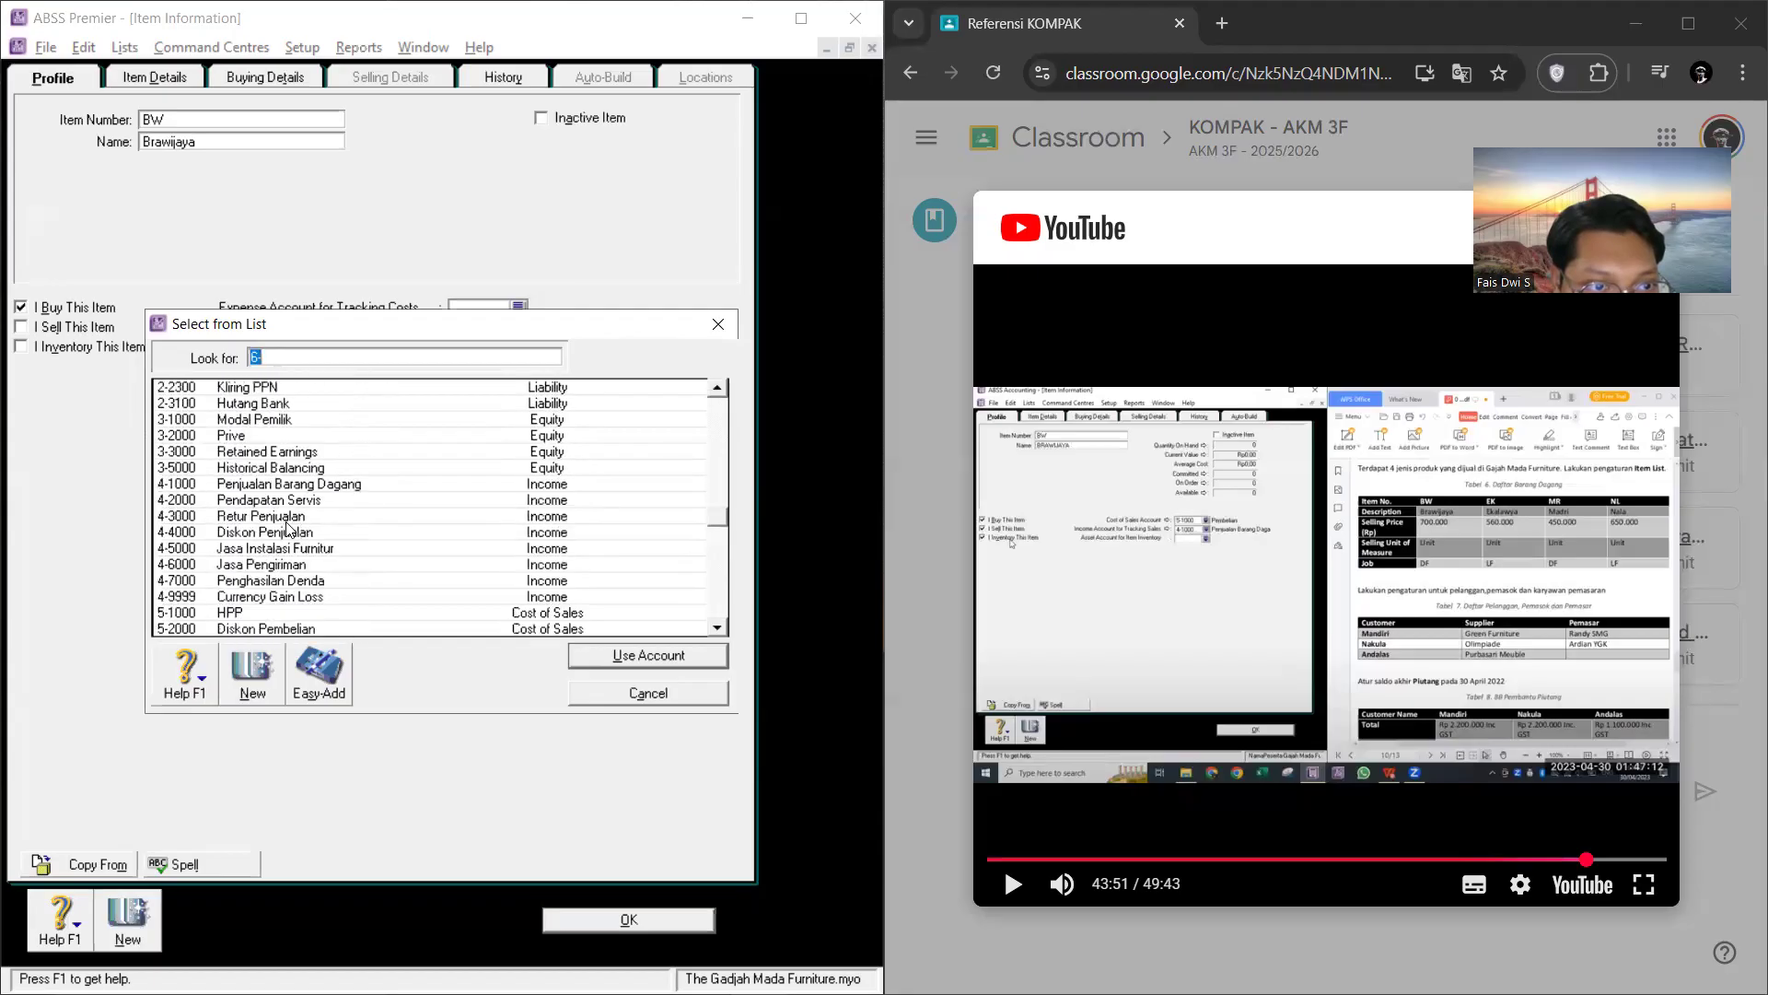
scroll(281, 582, down, 1)
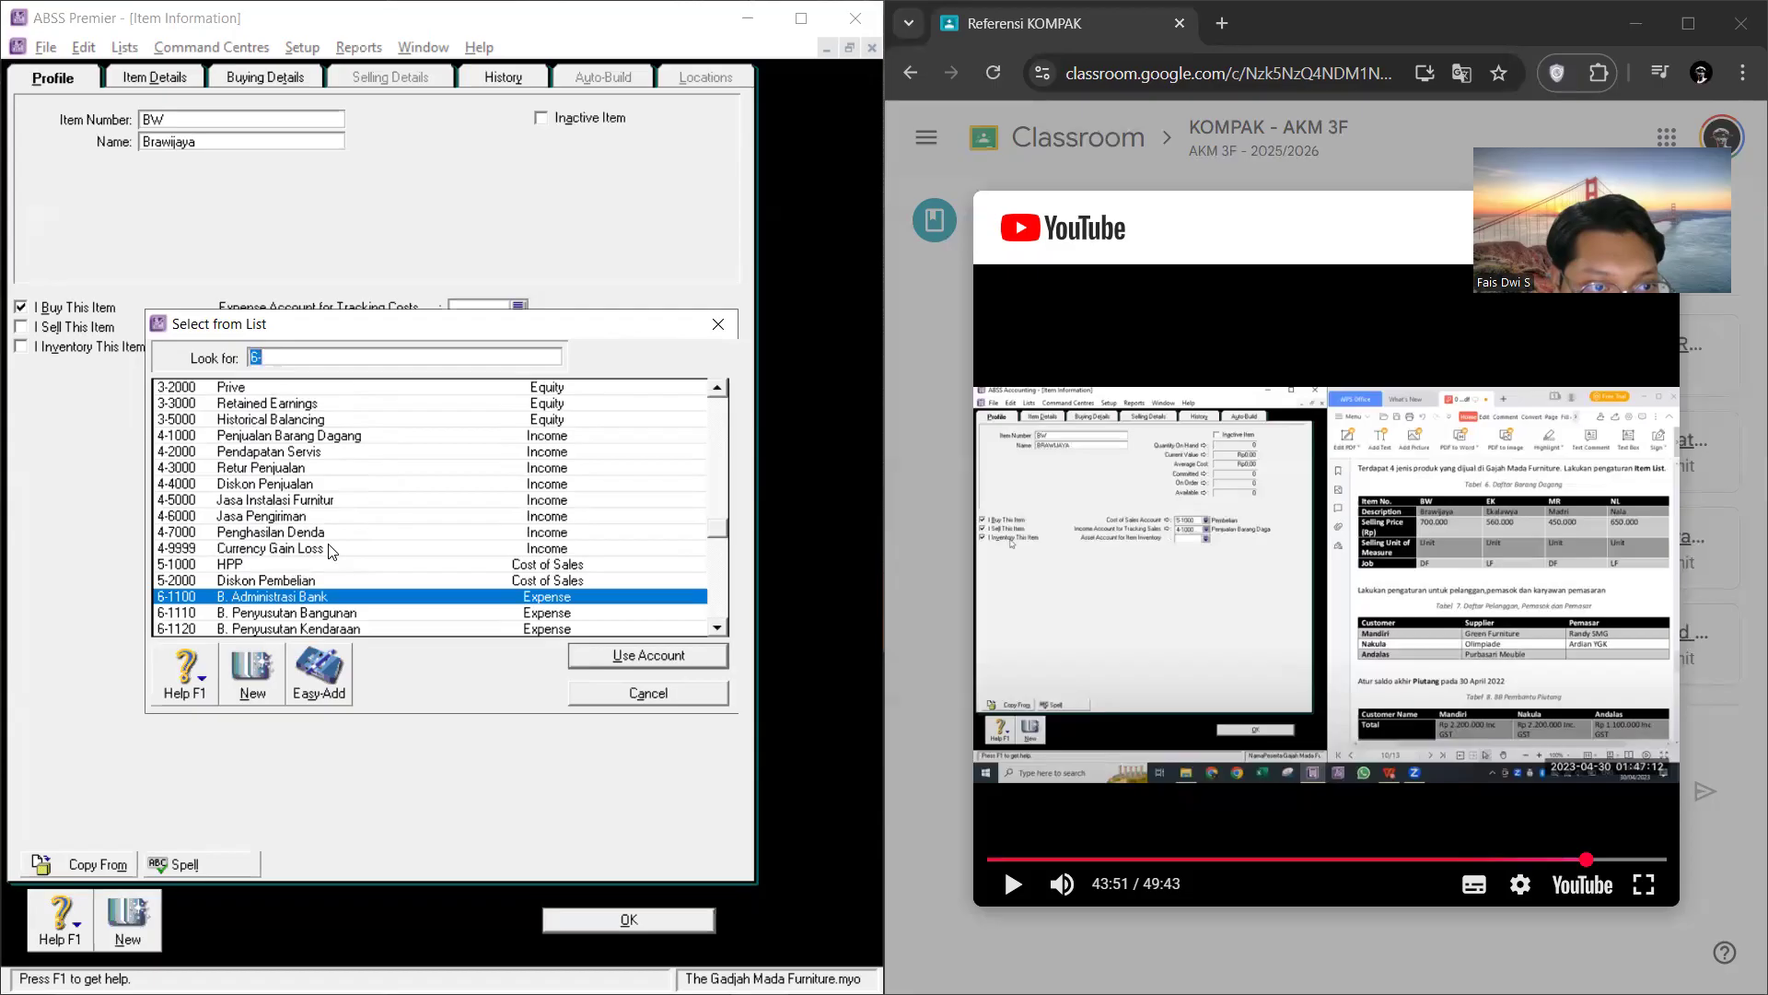
click(289, 564)
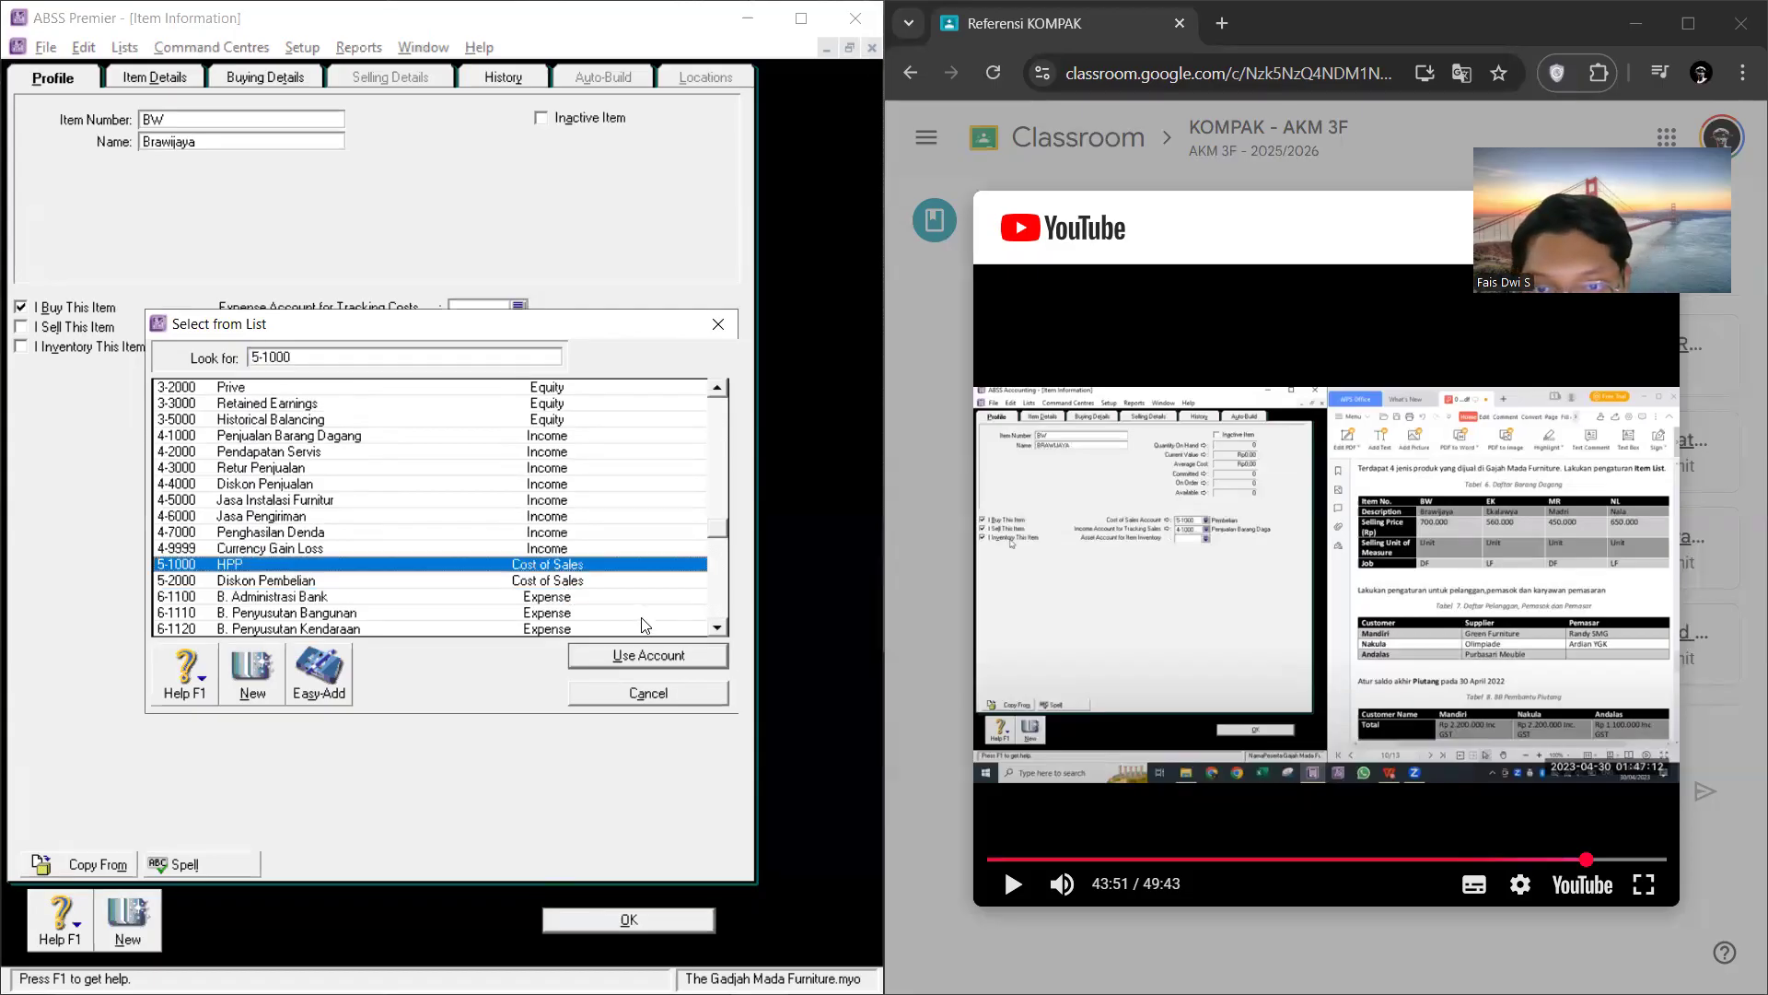
click(653, 659)
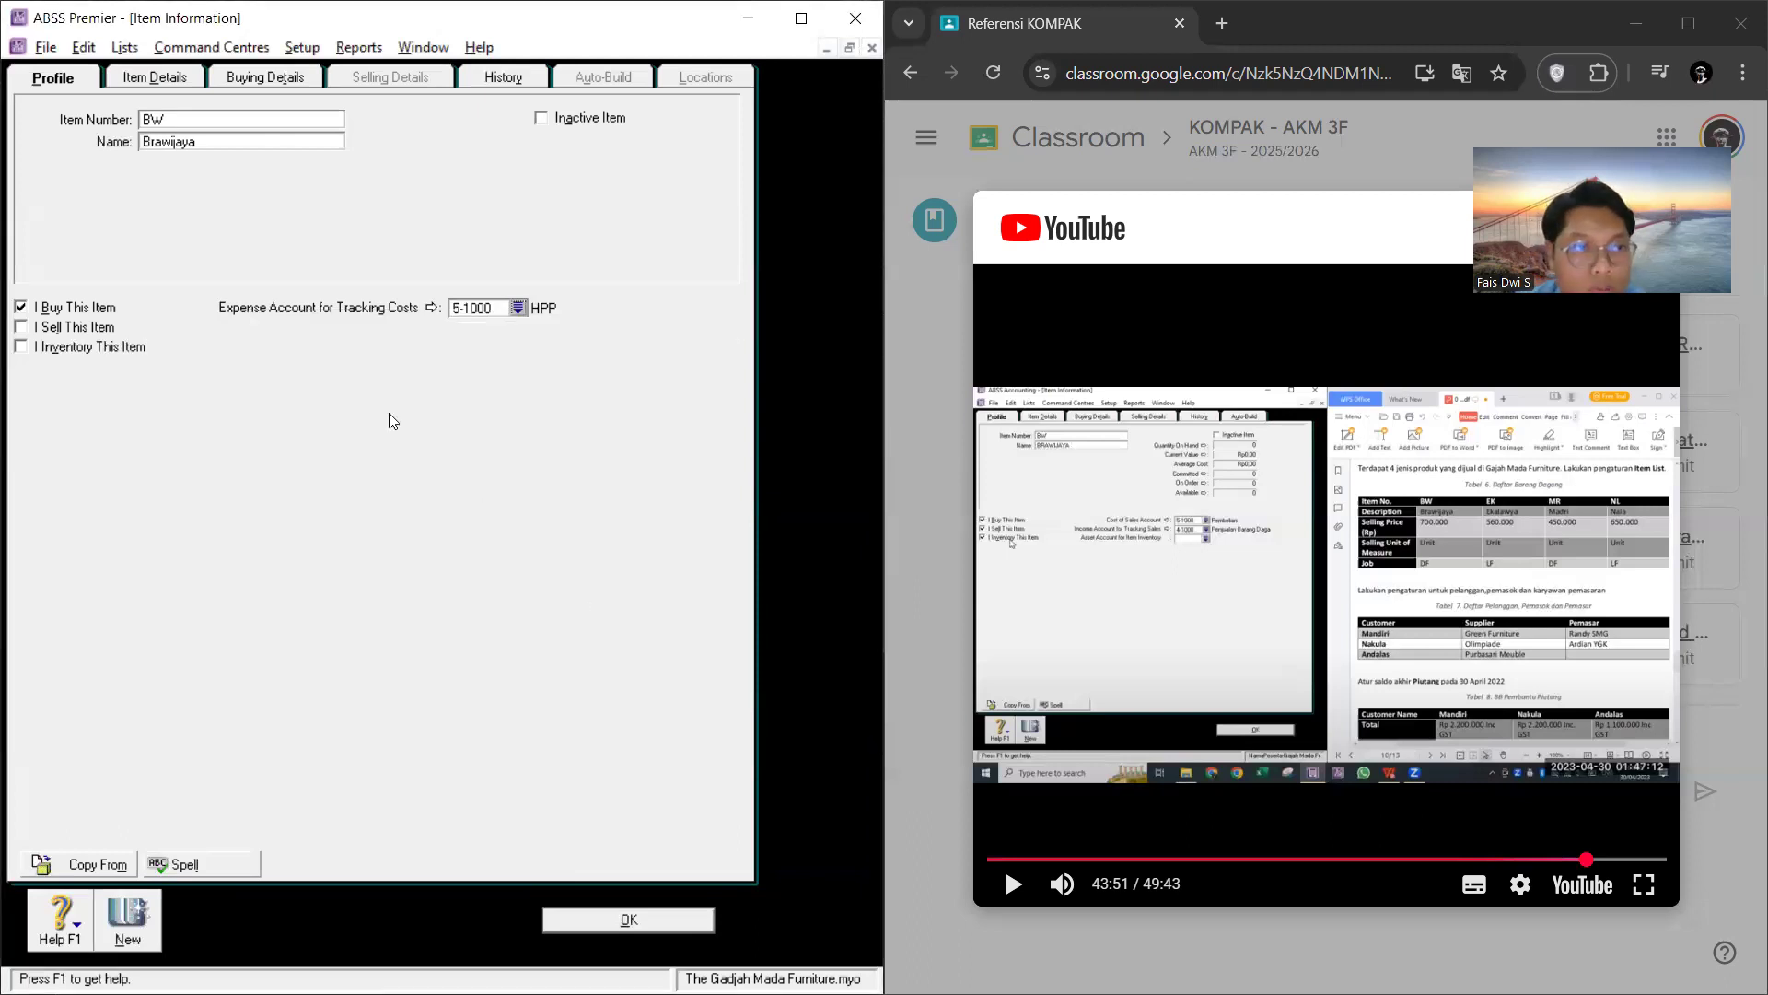
Step: Mark item BW as sold and assign 4-1000 Penjualan Barang Dagang as its income account for tracking sales
click(21, 326)
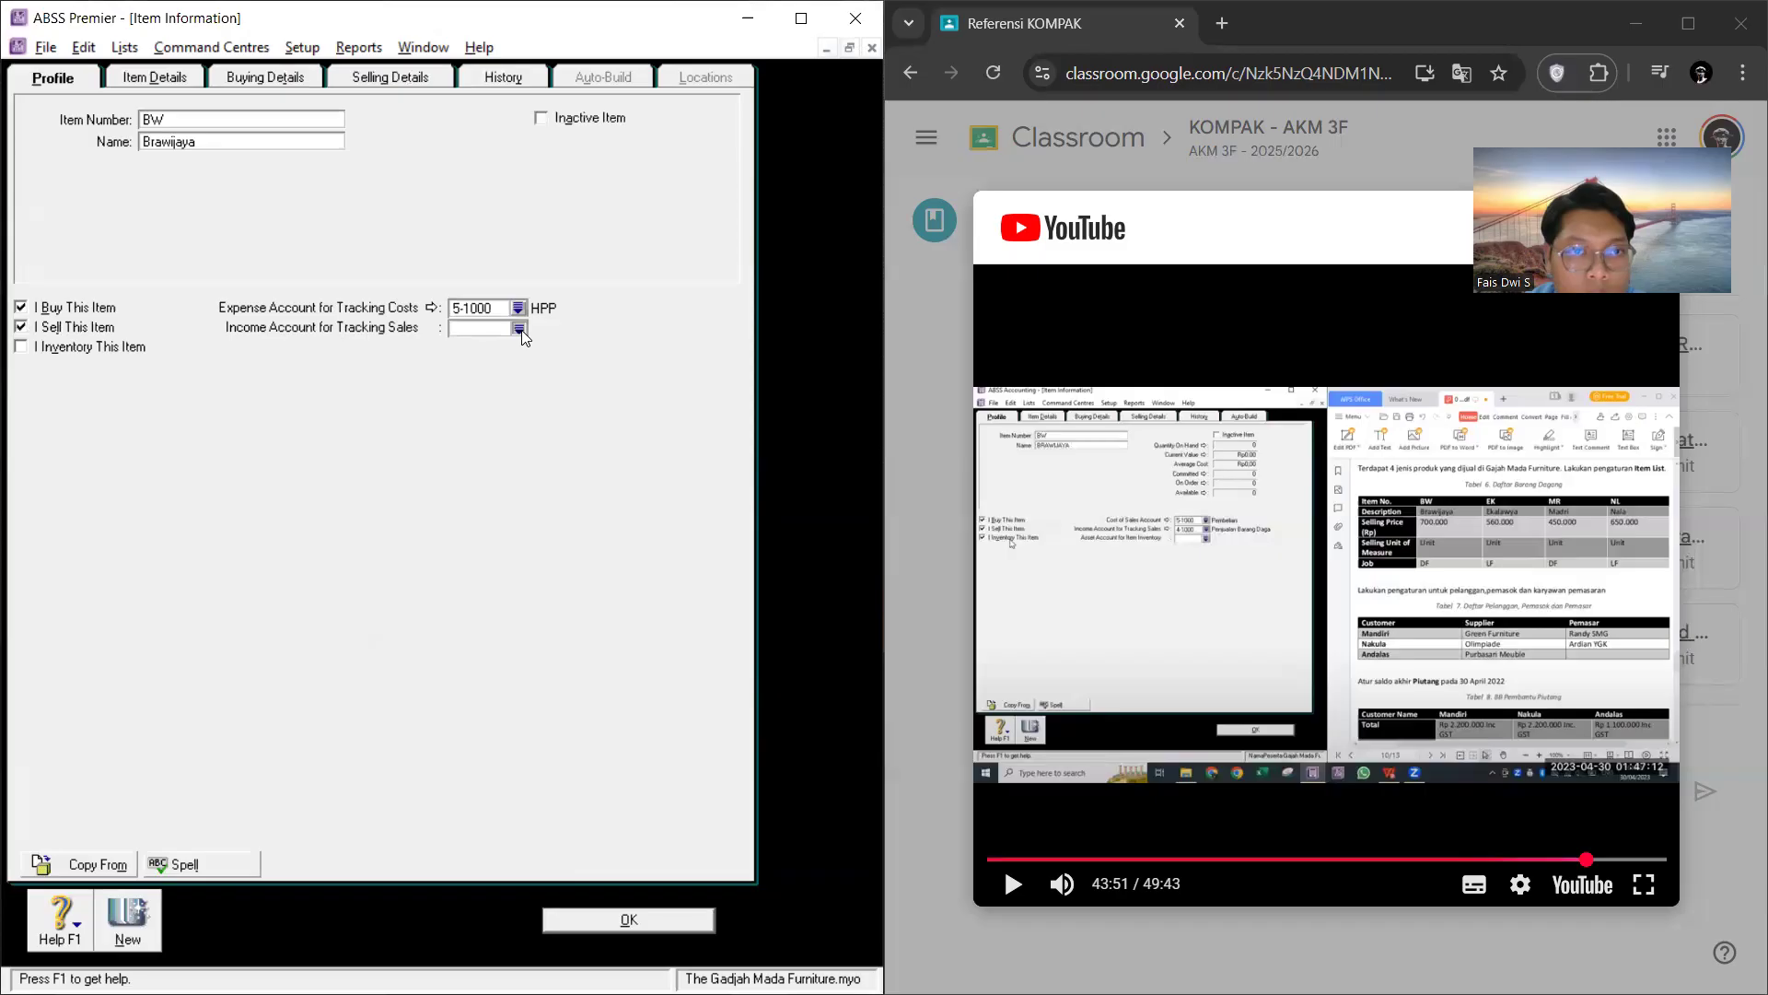
click(519, 329)
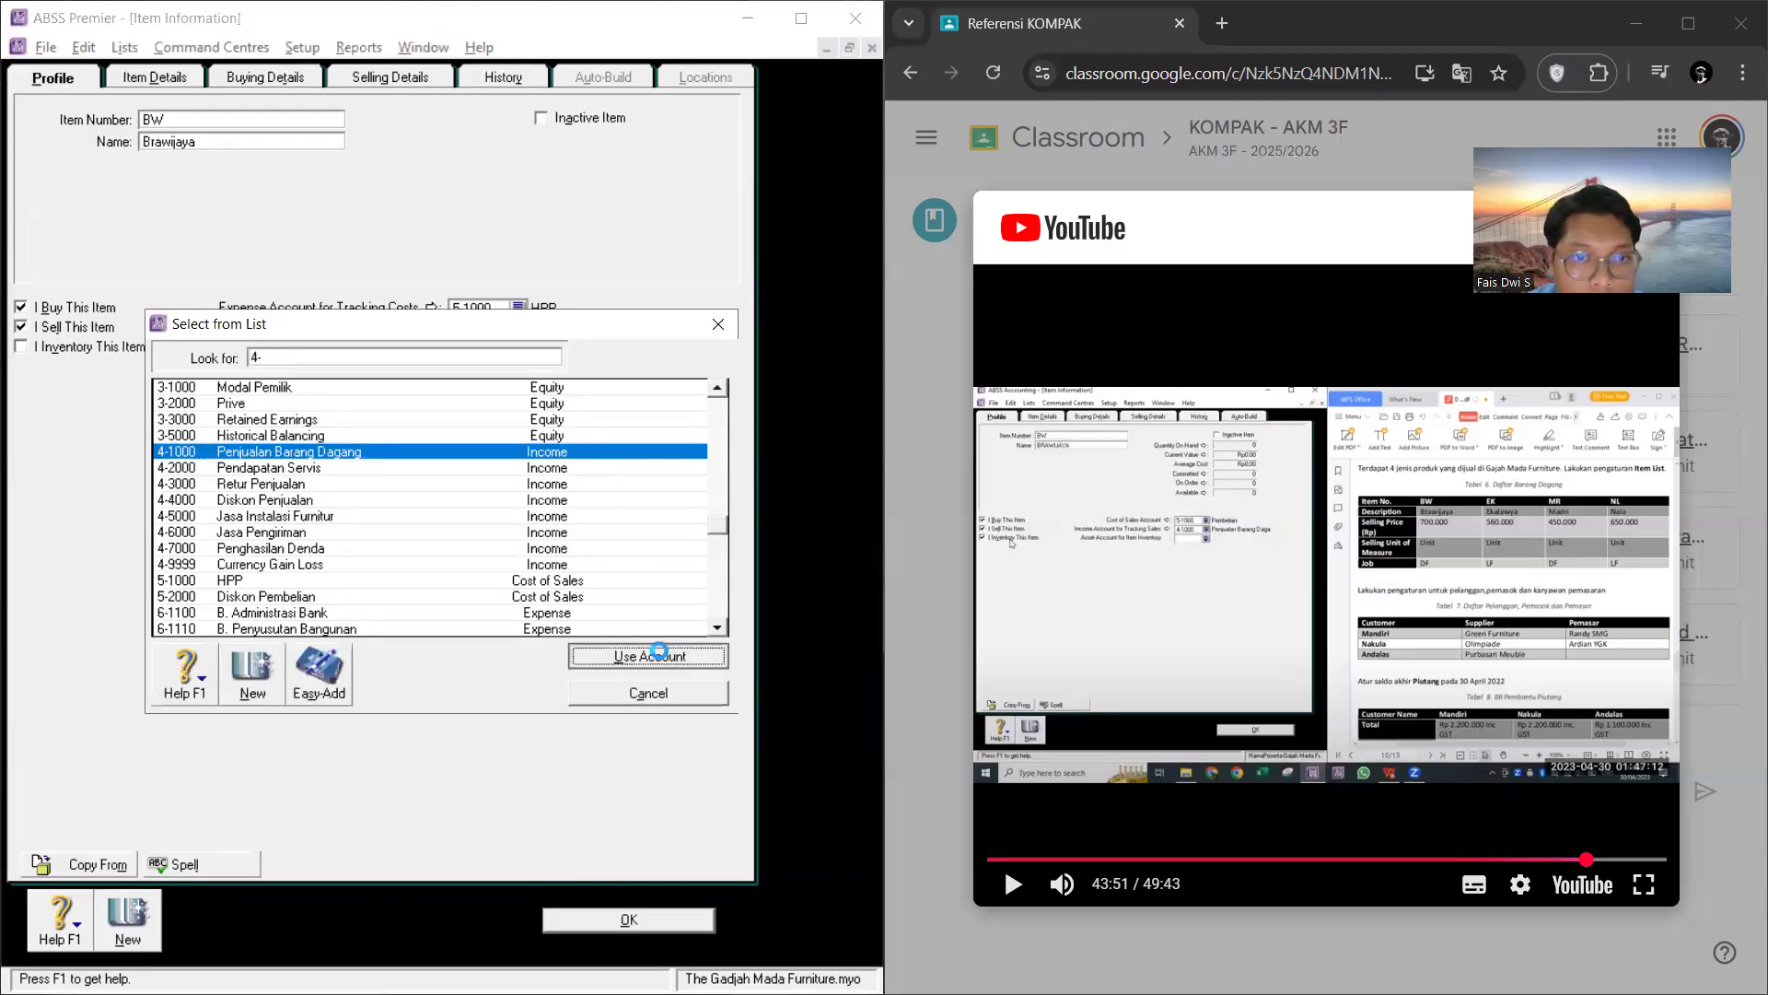
click(653, 656)
Step: Mark item BW as inventoried and assign 1-1310 Persediaan Barang Dagang as its asset account for item inventory
click(21, 347)
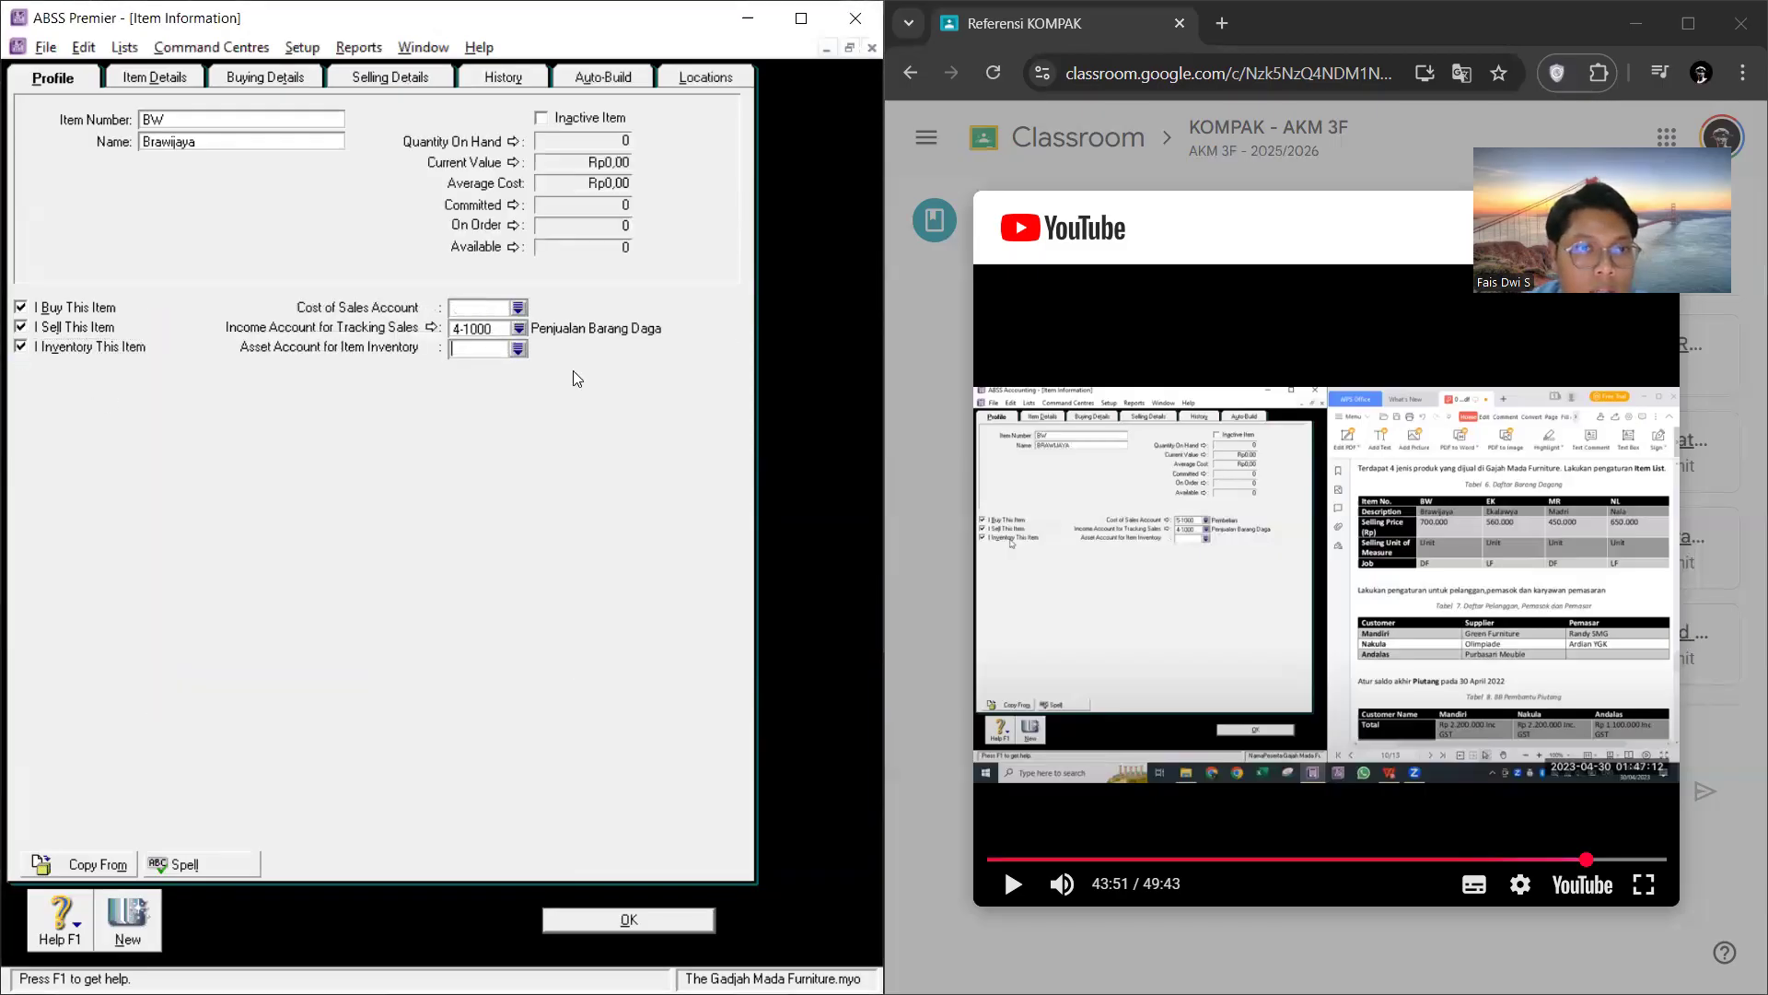
click(518, 348)
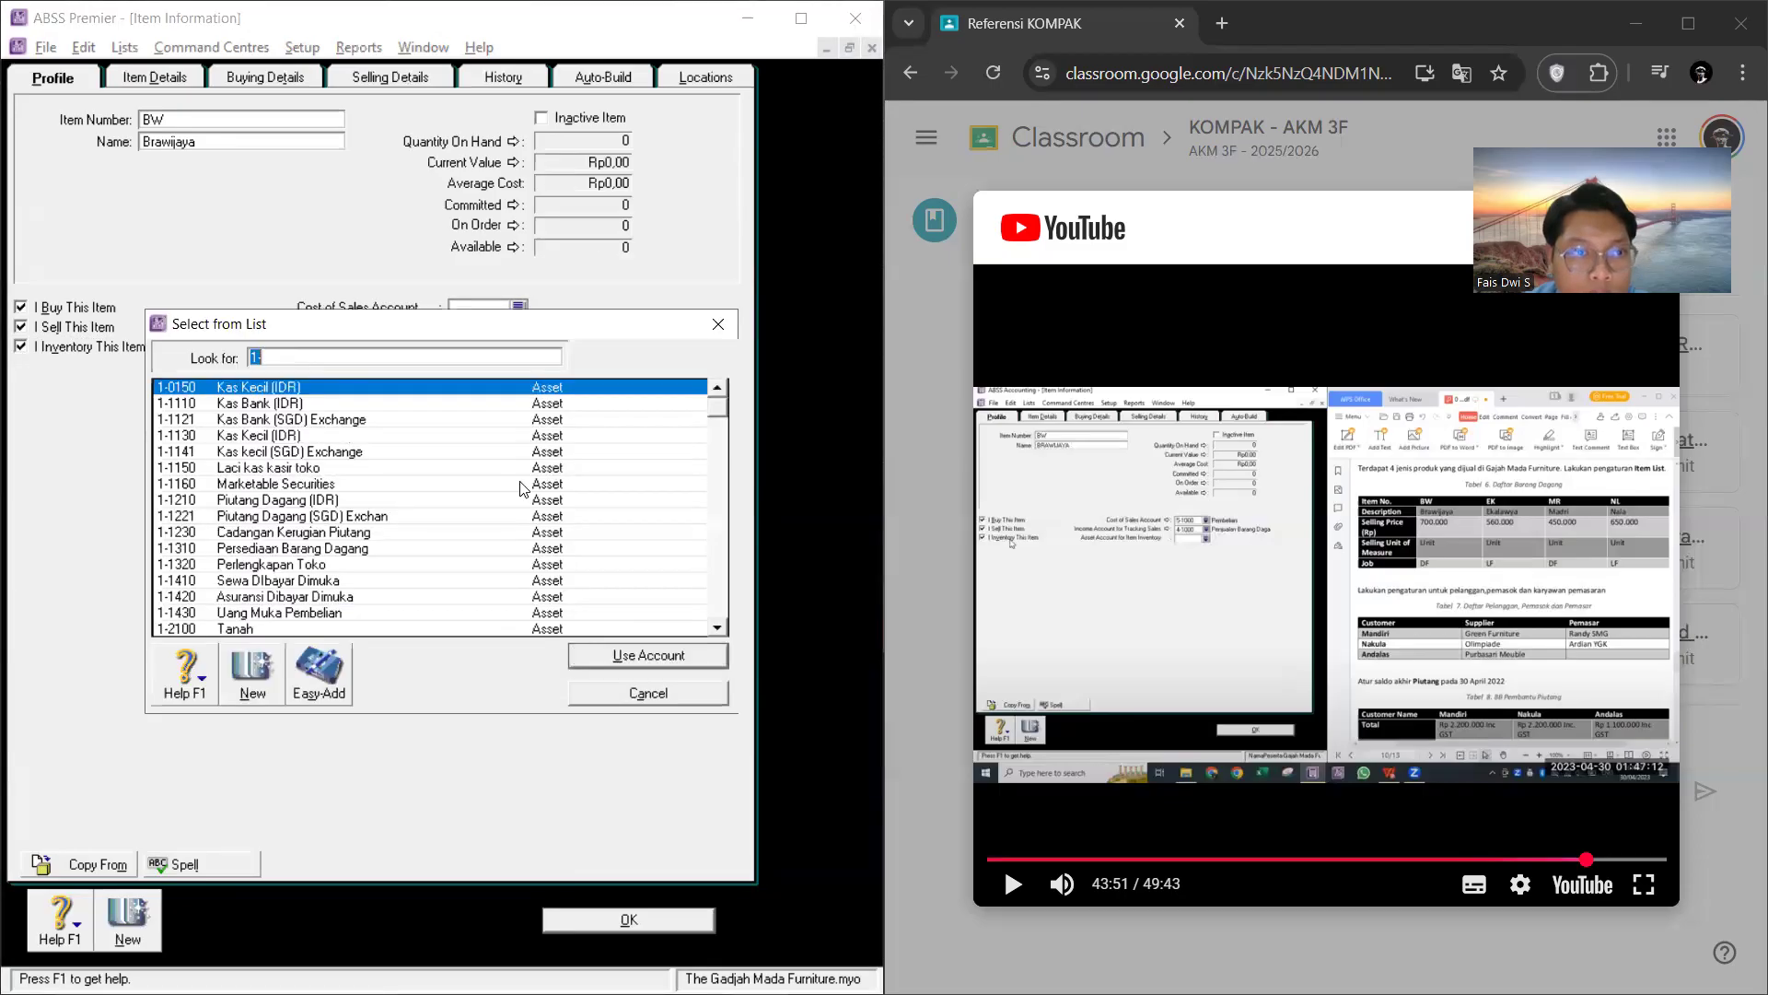
click(343, 549)
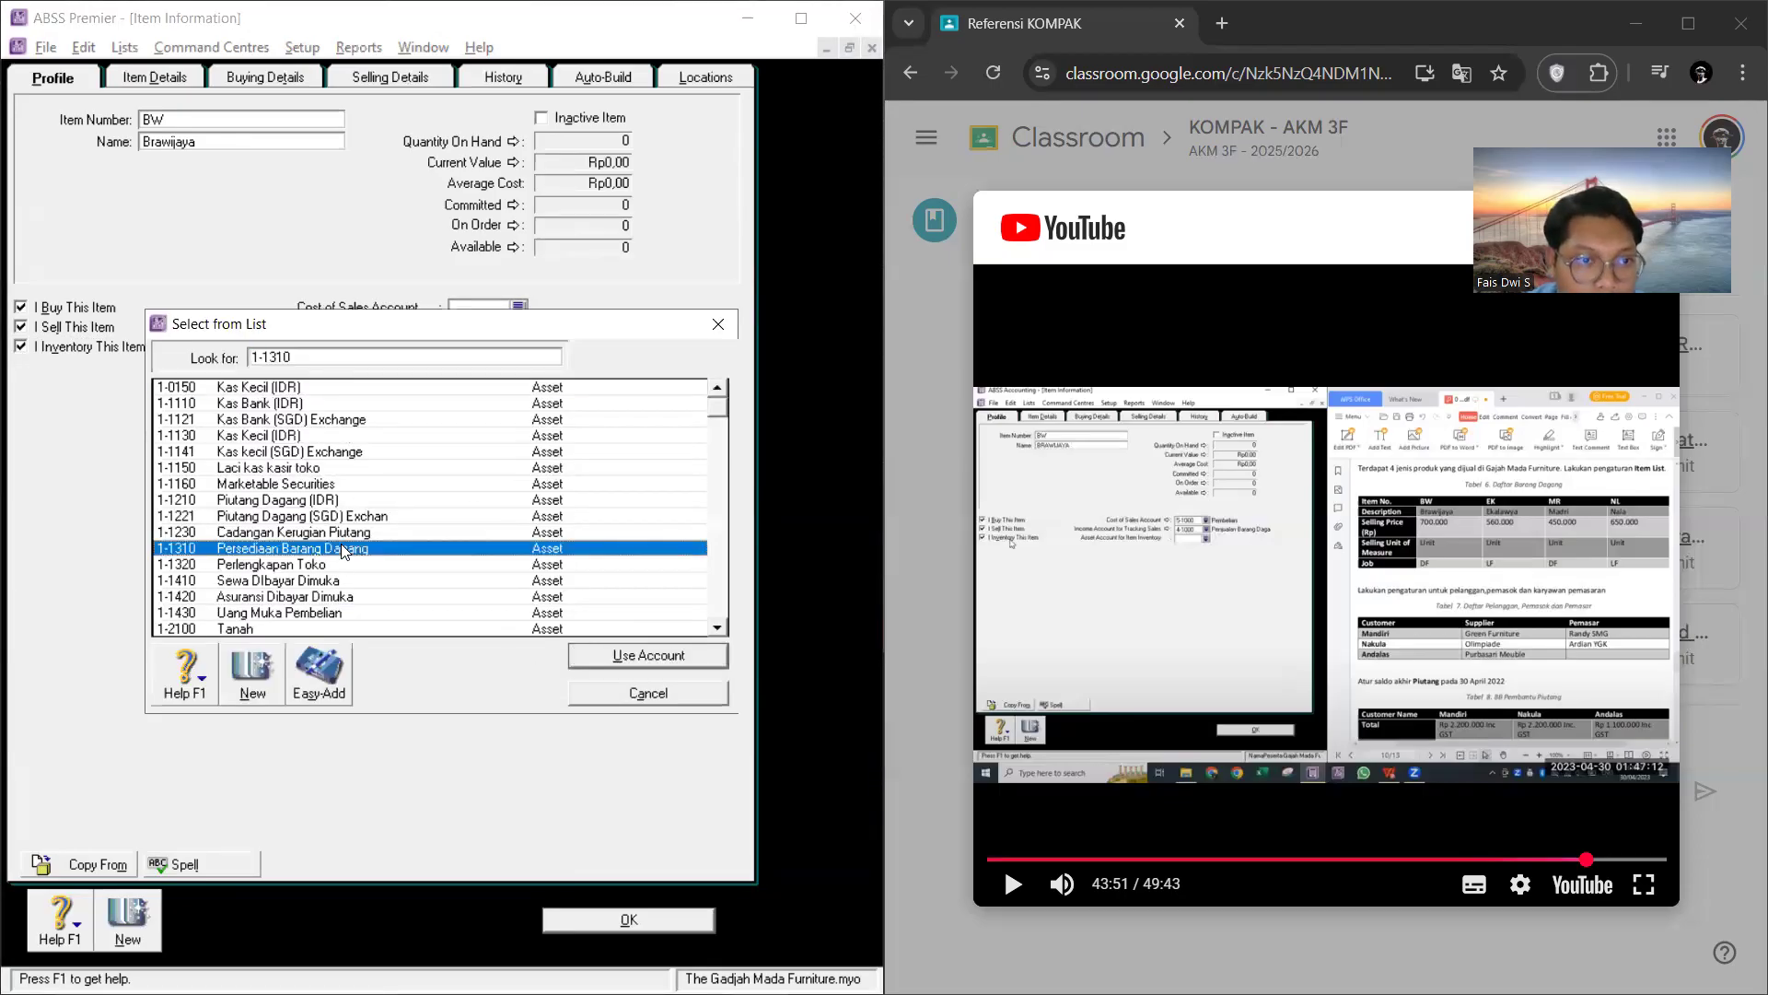
click(650, 655)
Step: Set the buying unit of measure for item BW to UNIT in its buying details
click(188, 75)
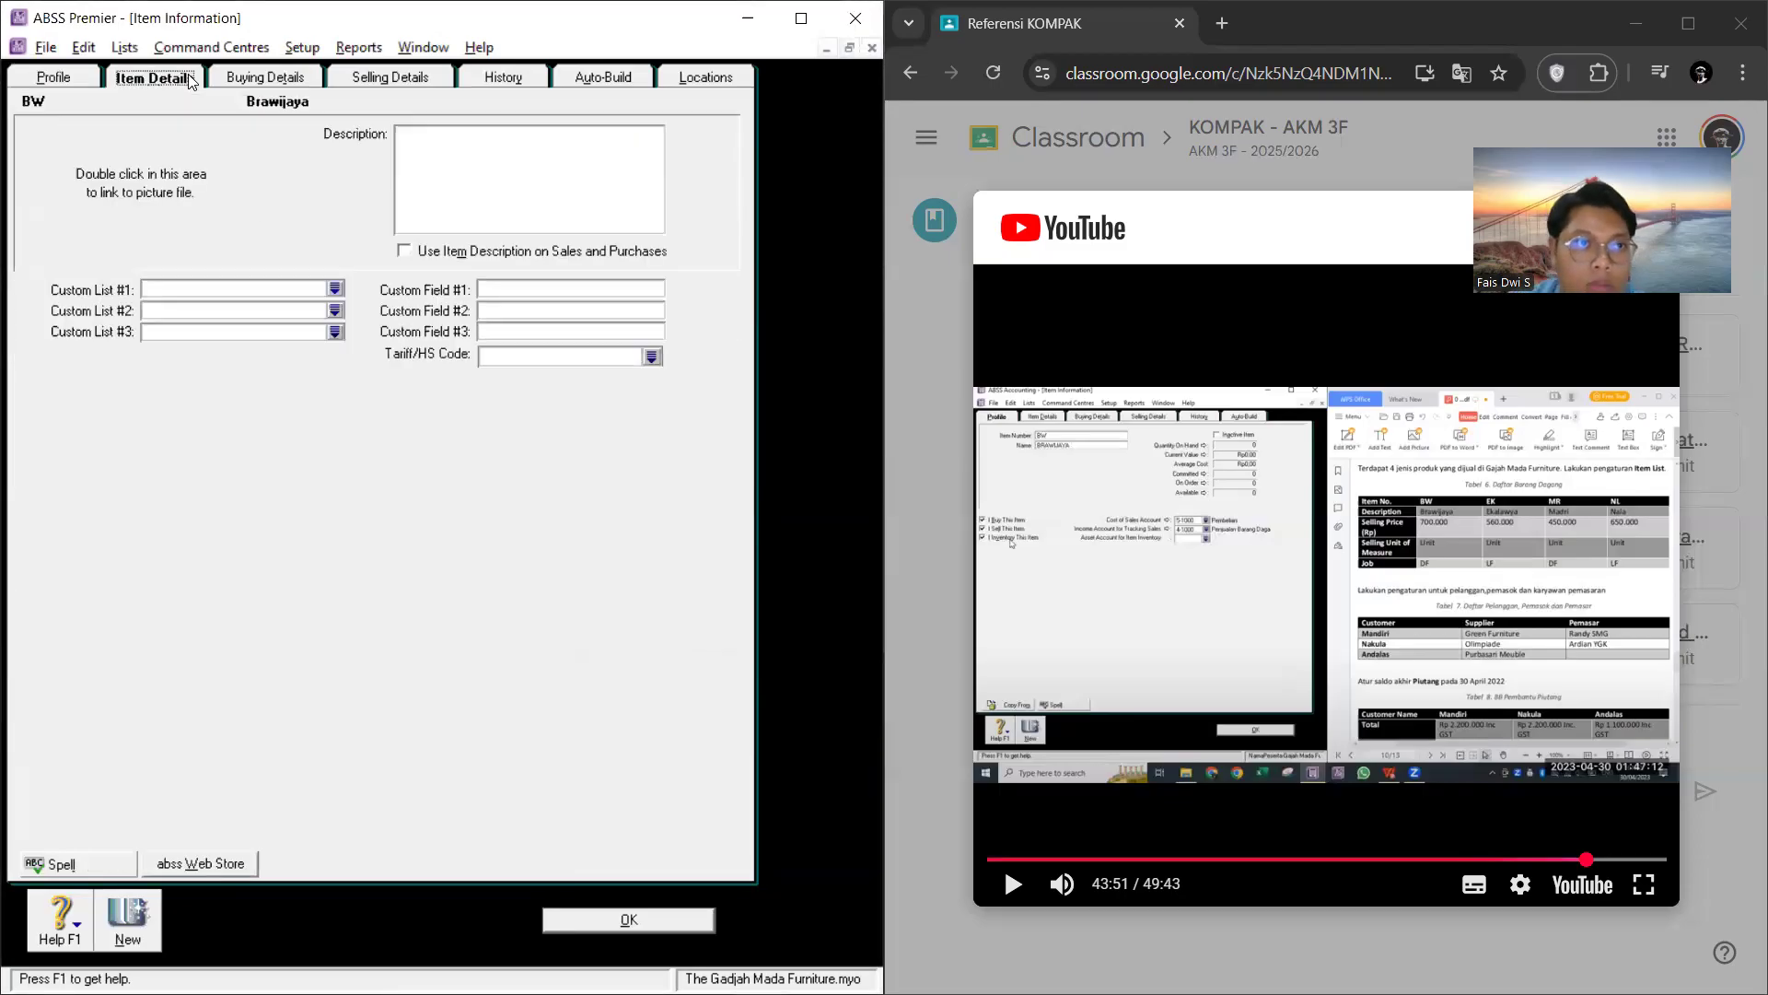
click(280, 83)
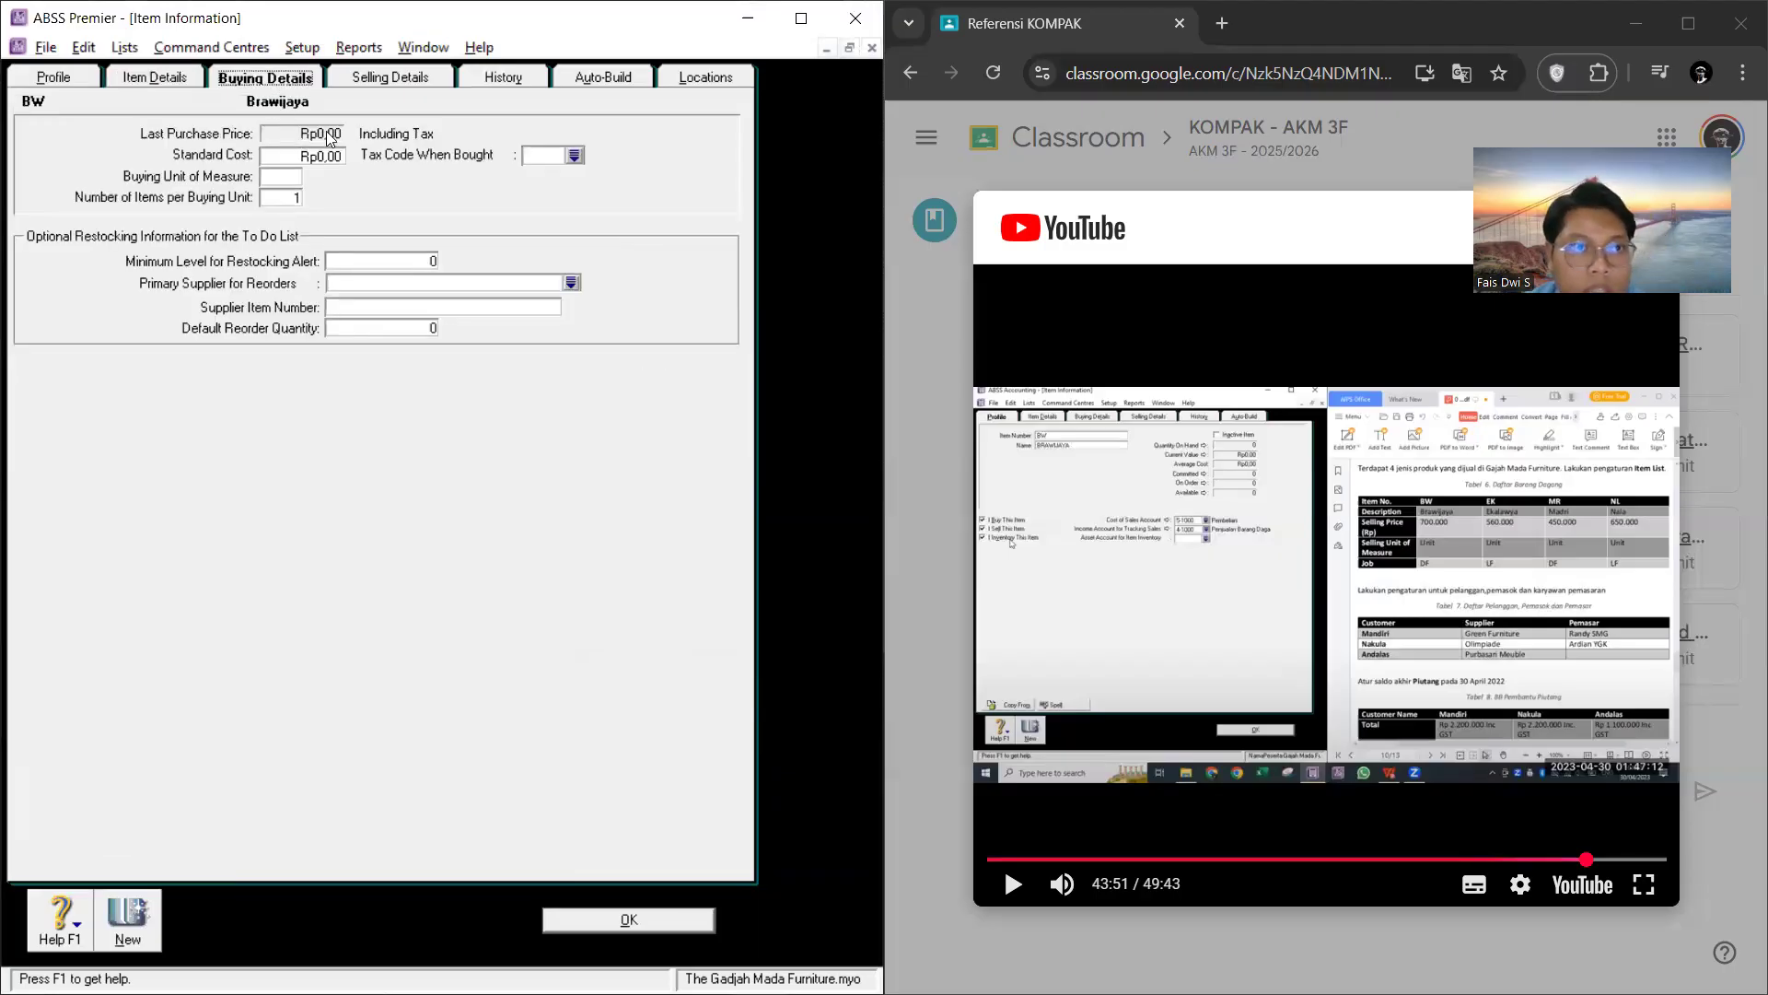
click(287, 177)
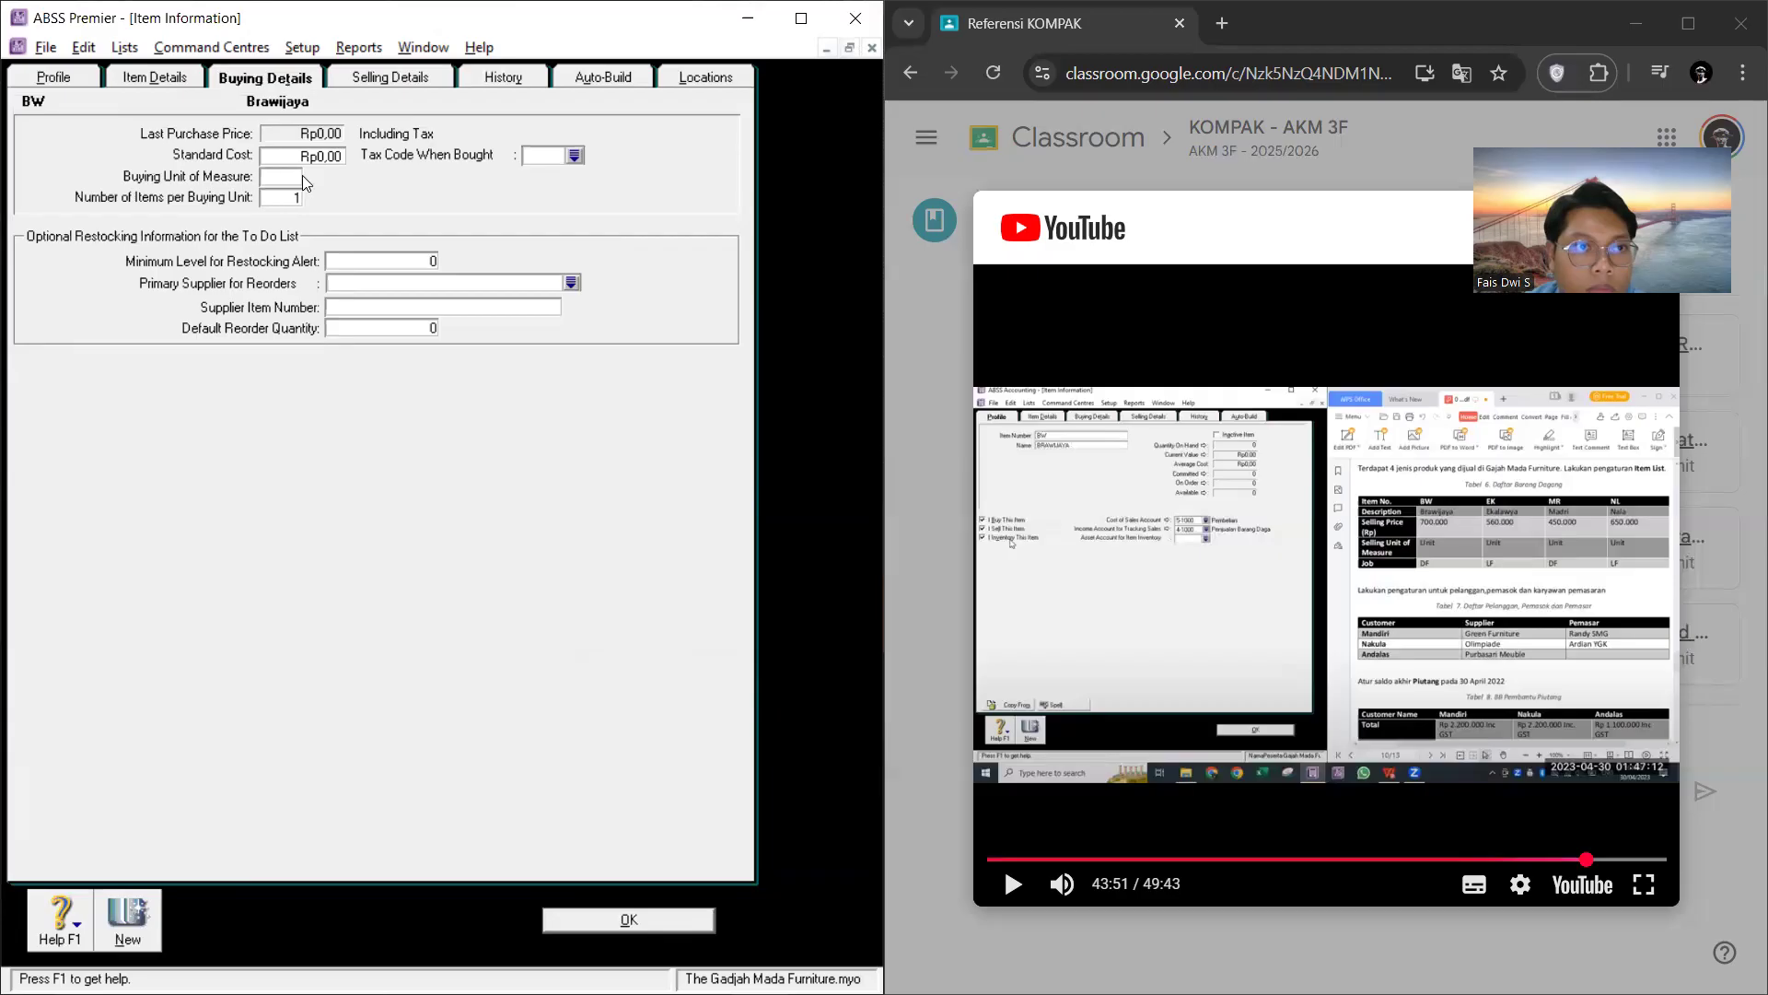
text(Unit)
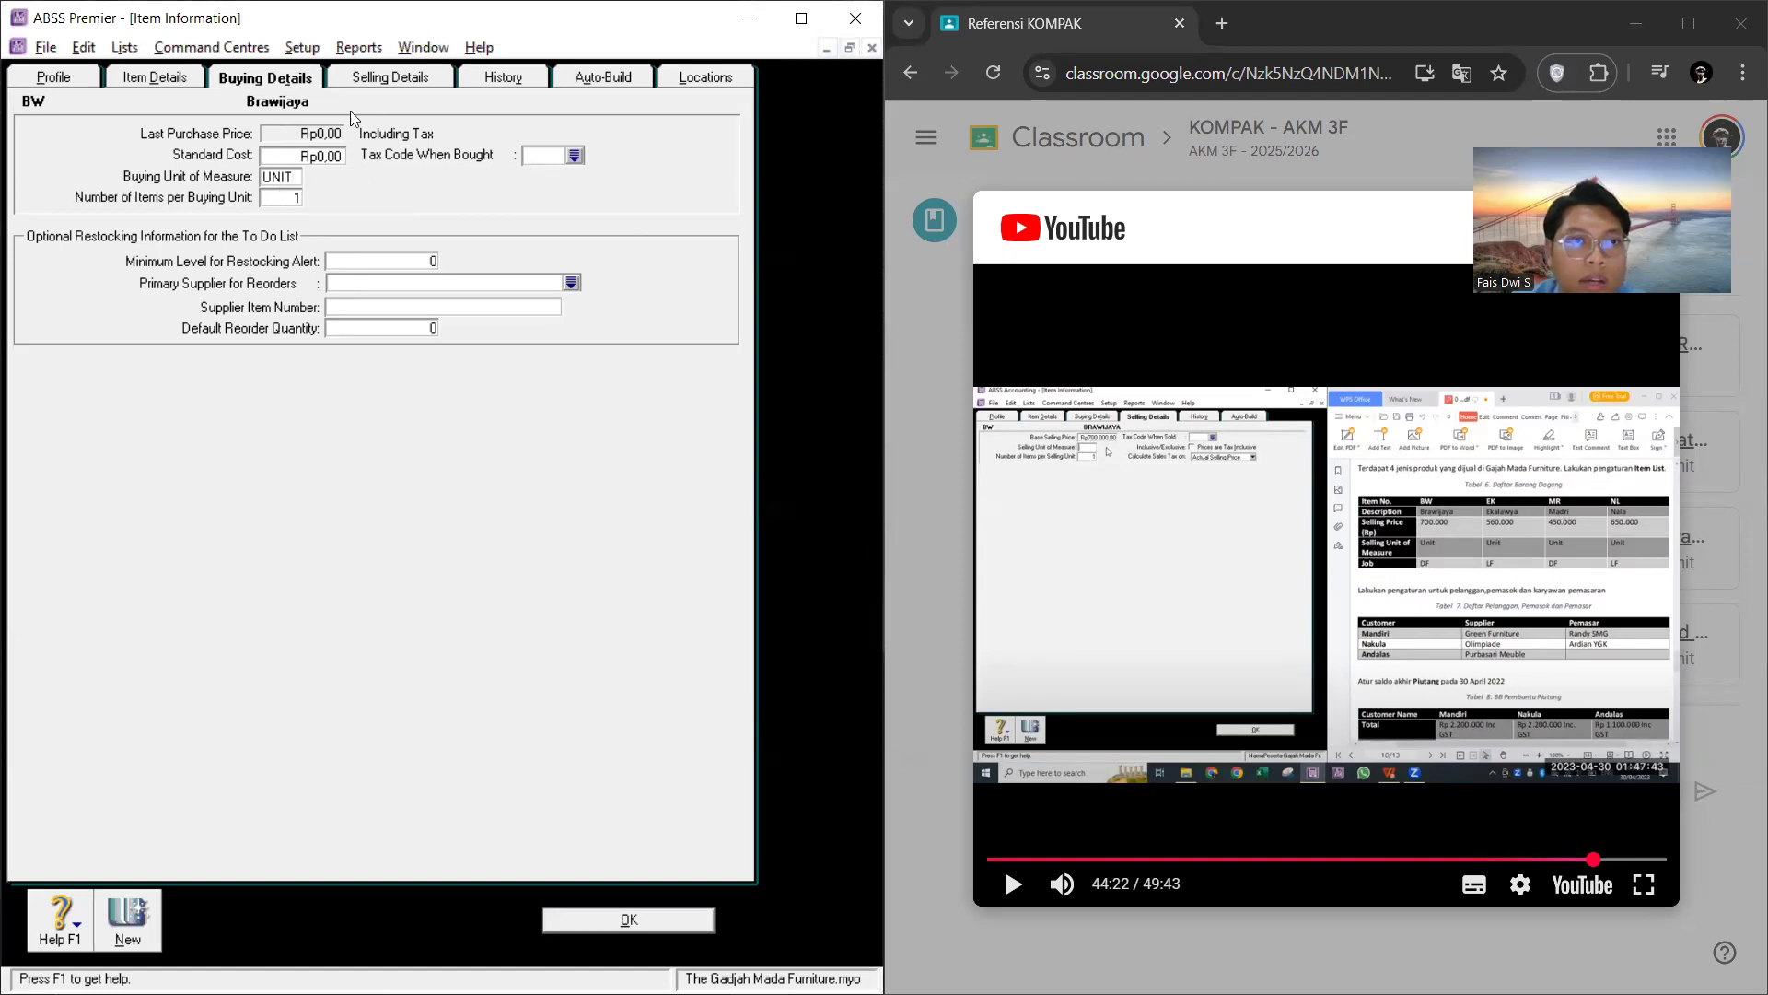
Step: Set item BW's base selling price to Rp700.000 and its selling unit of measure to UNIT
click(378, 79)
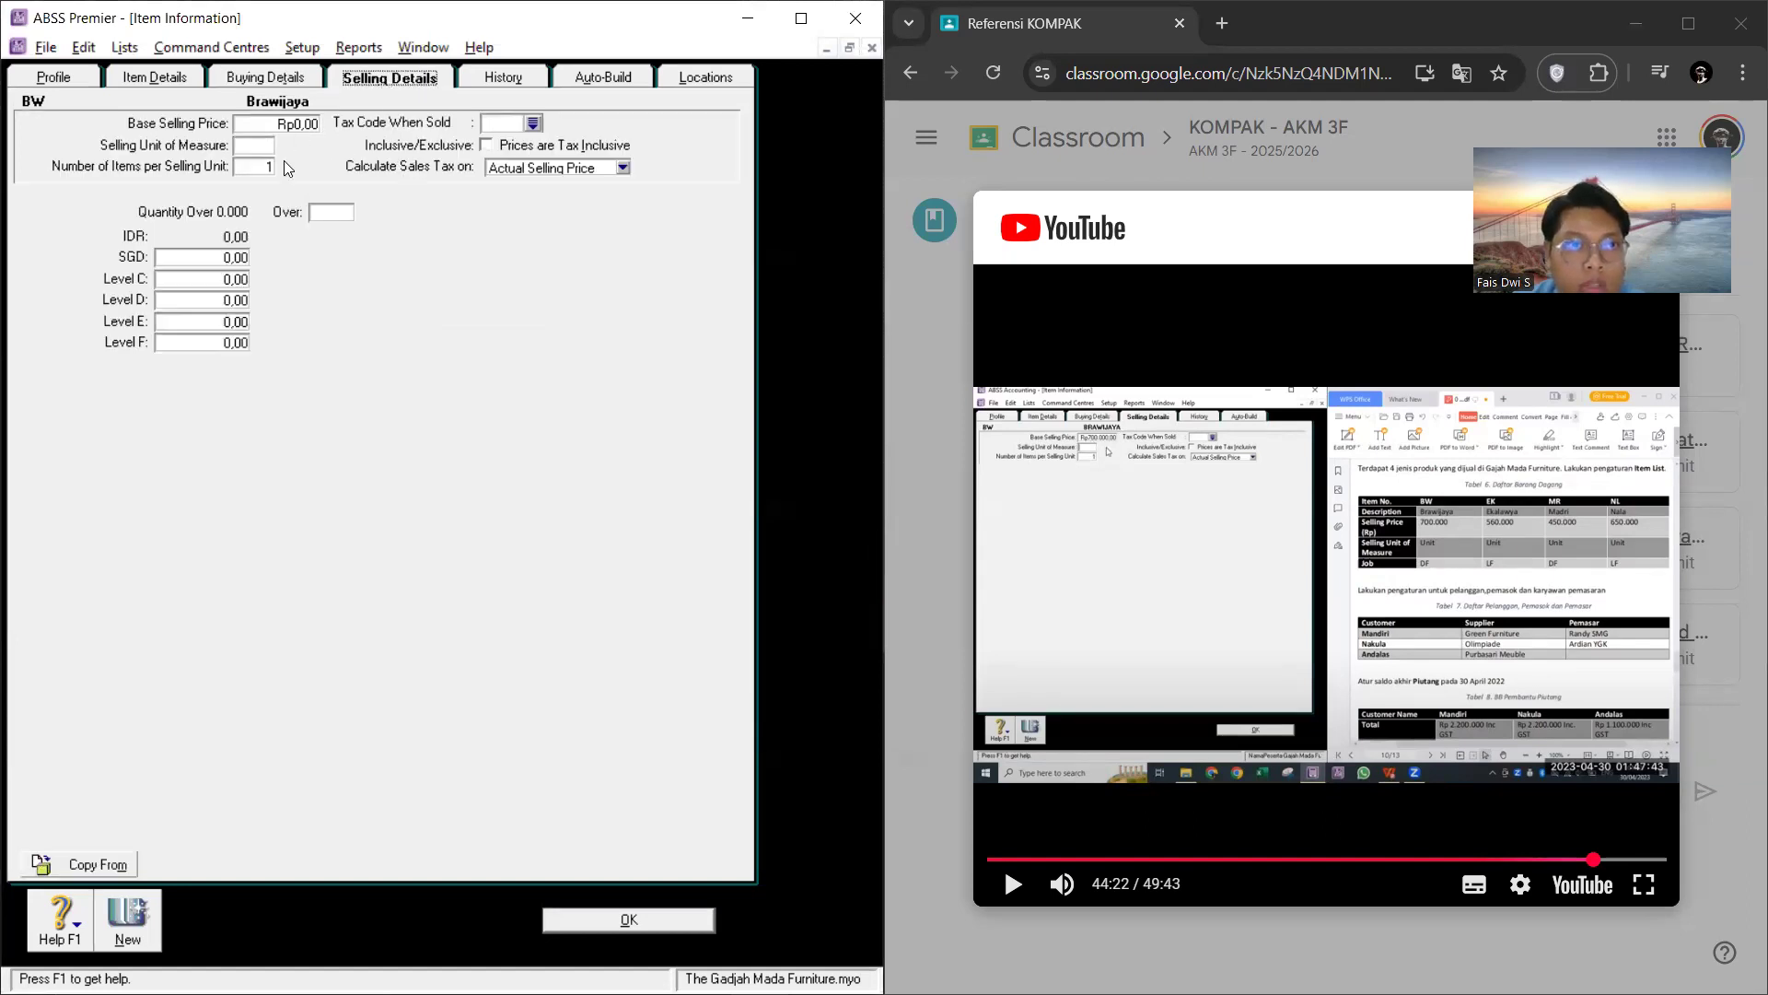
click(296, 125)
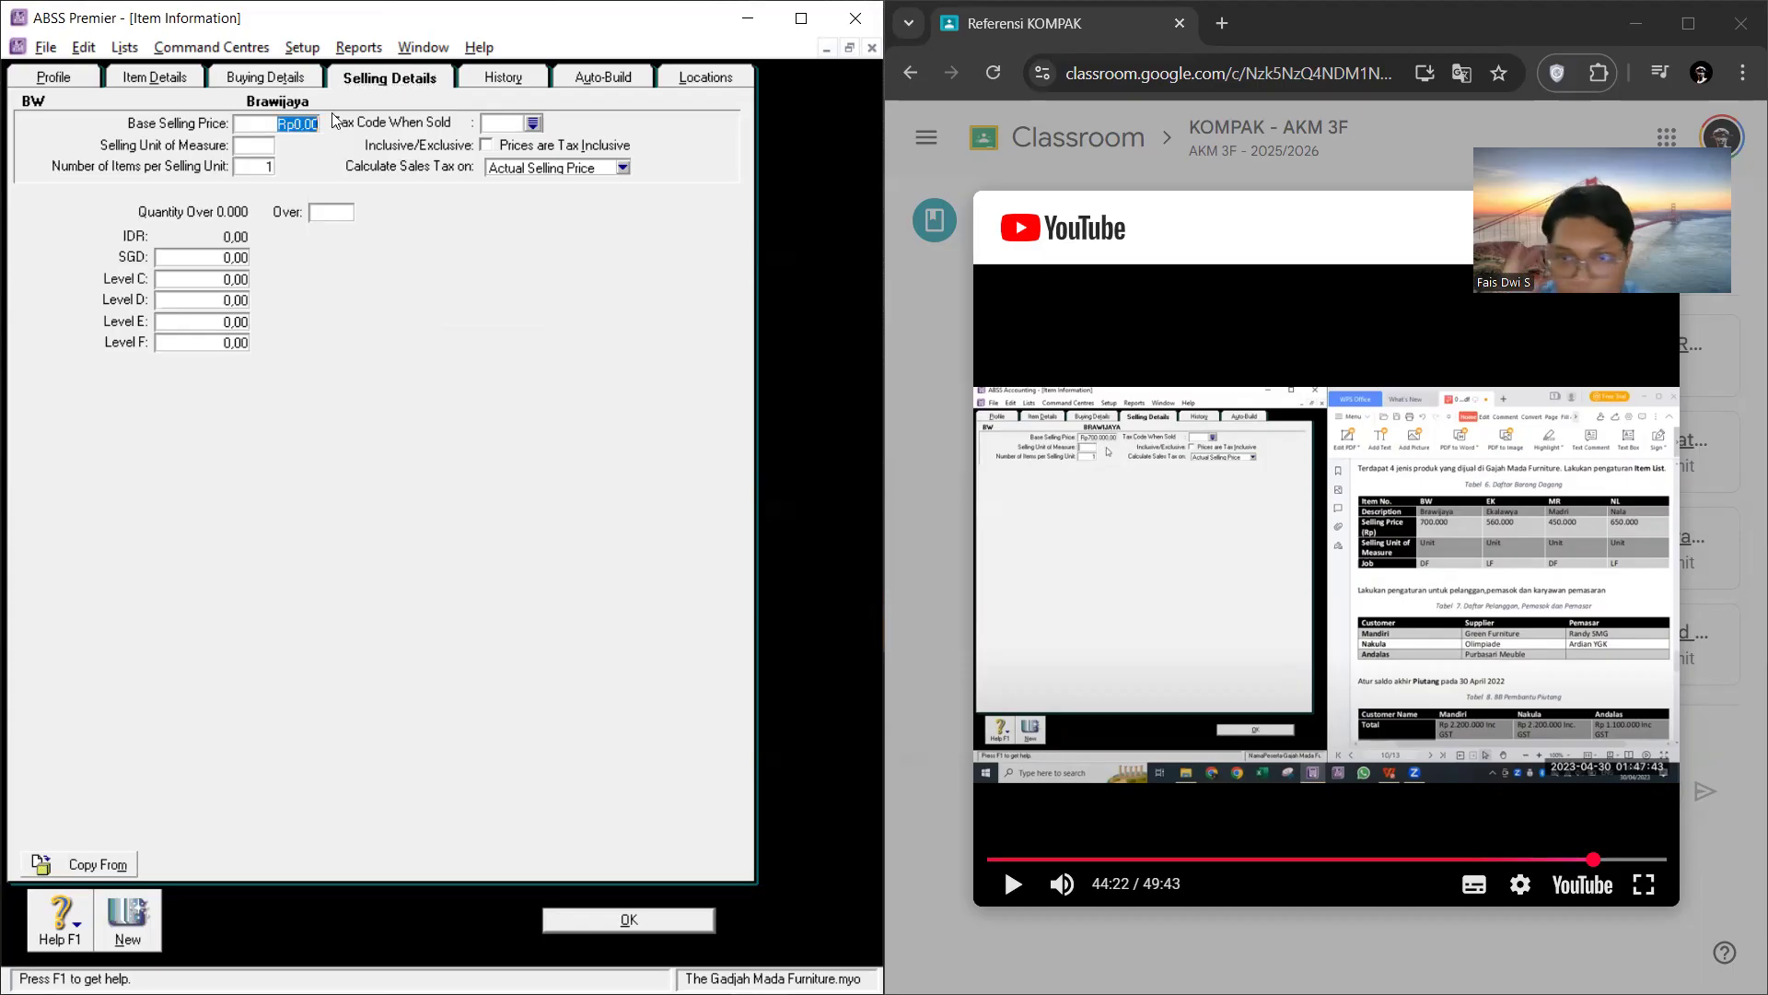
text(700000)
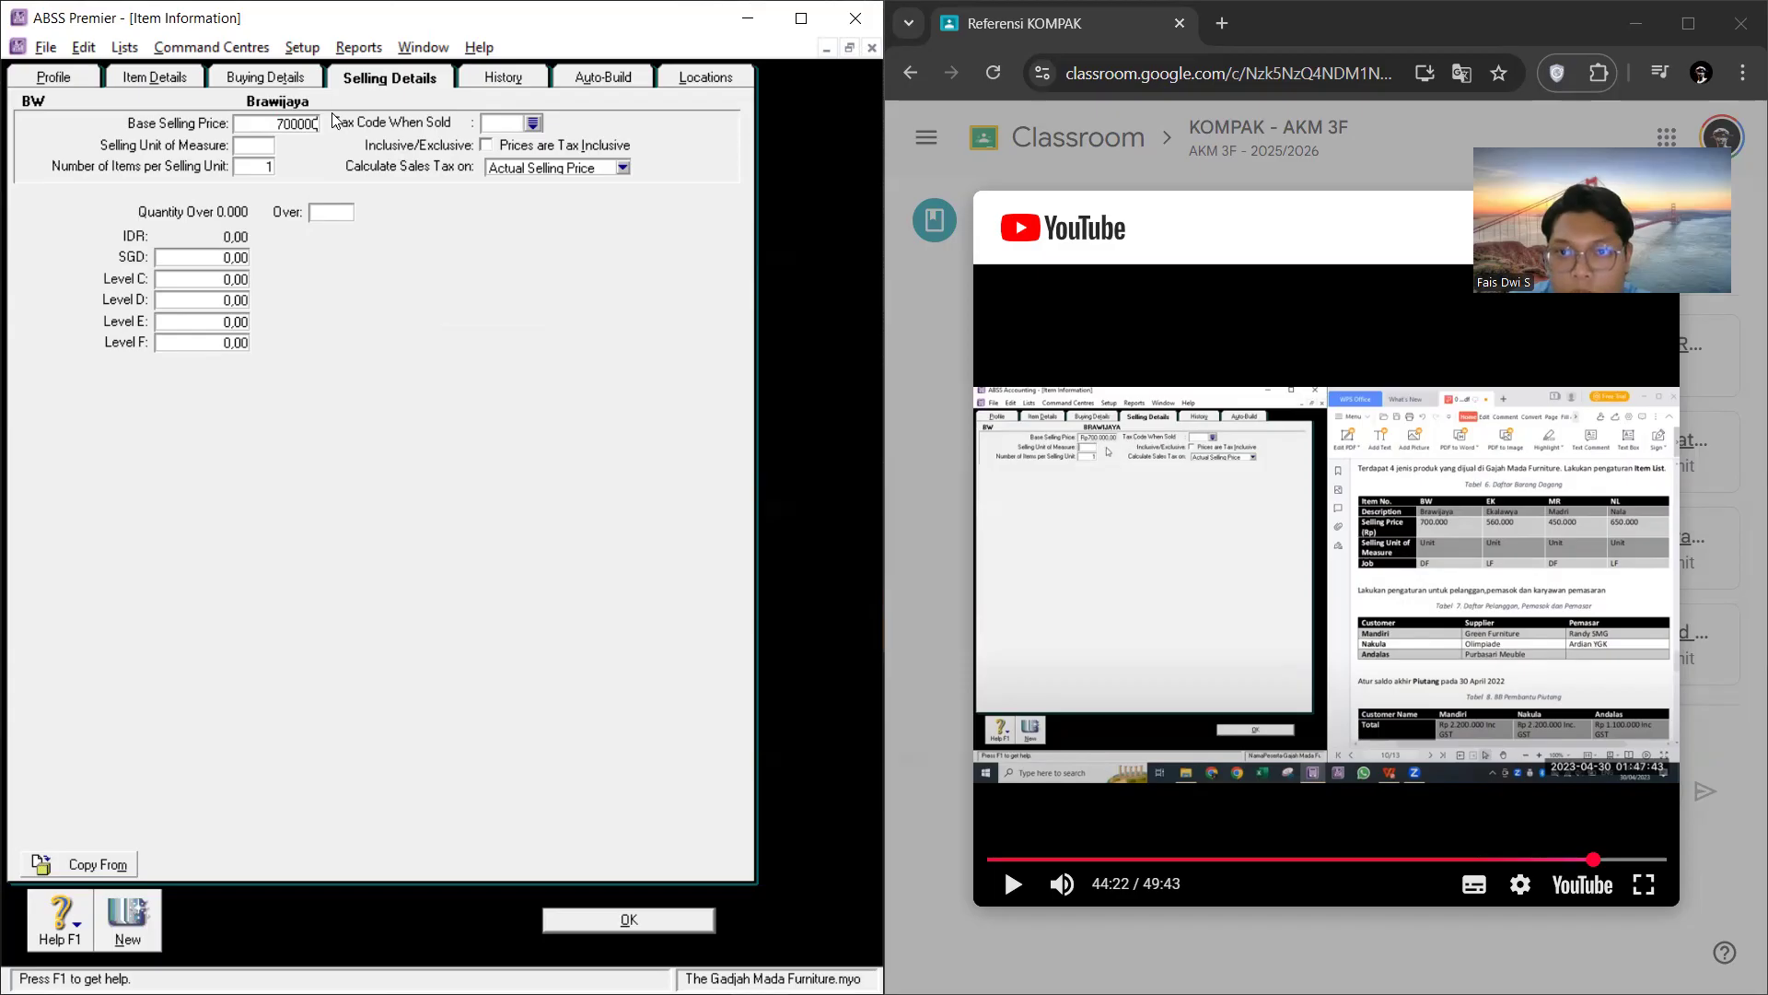
click(262, 150)
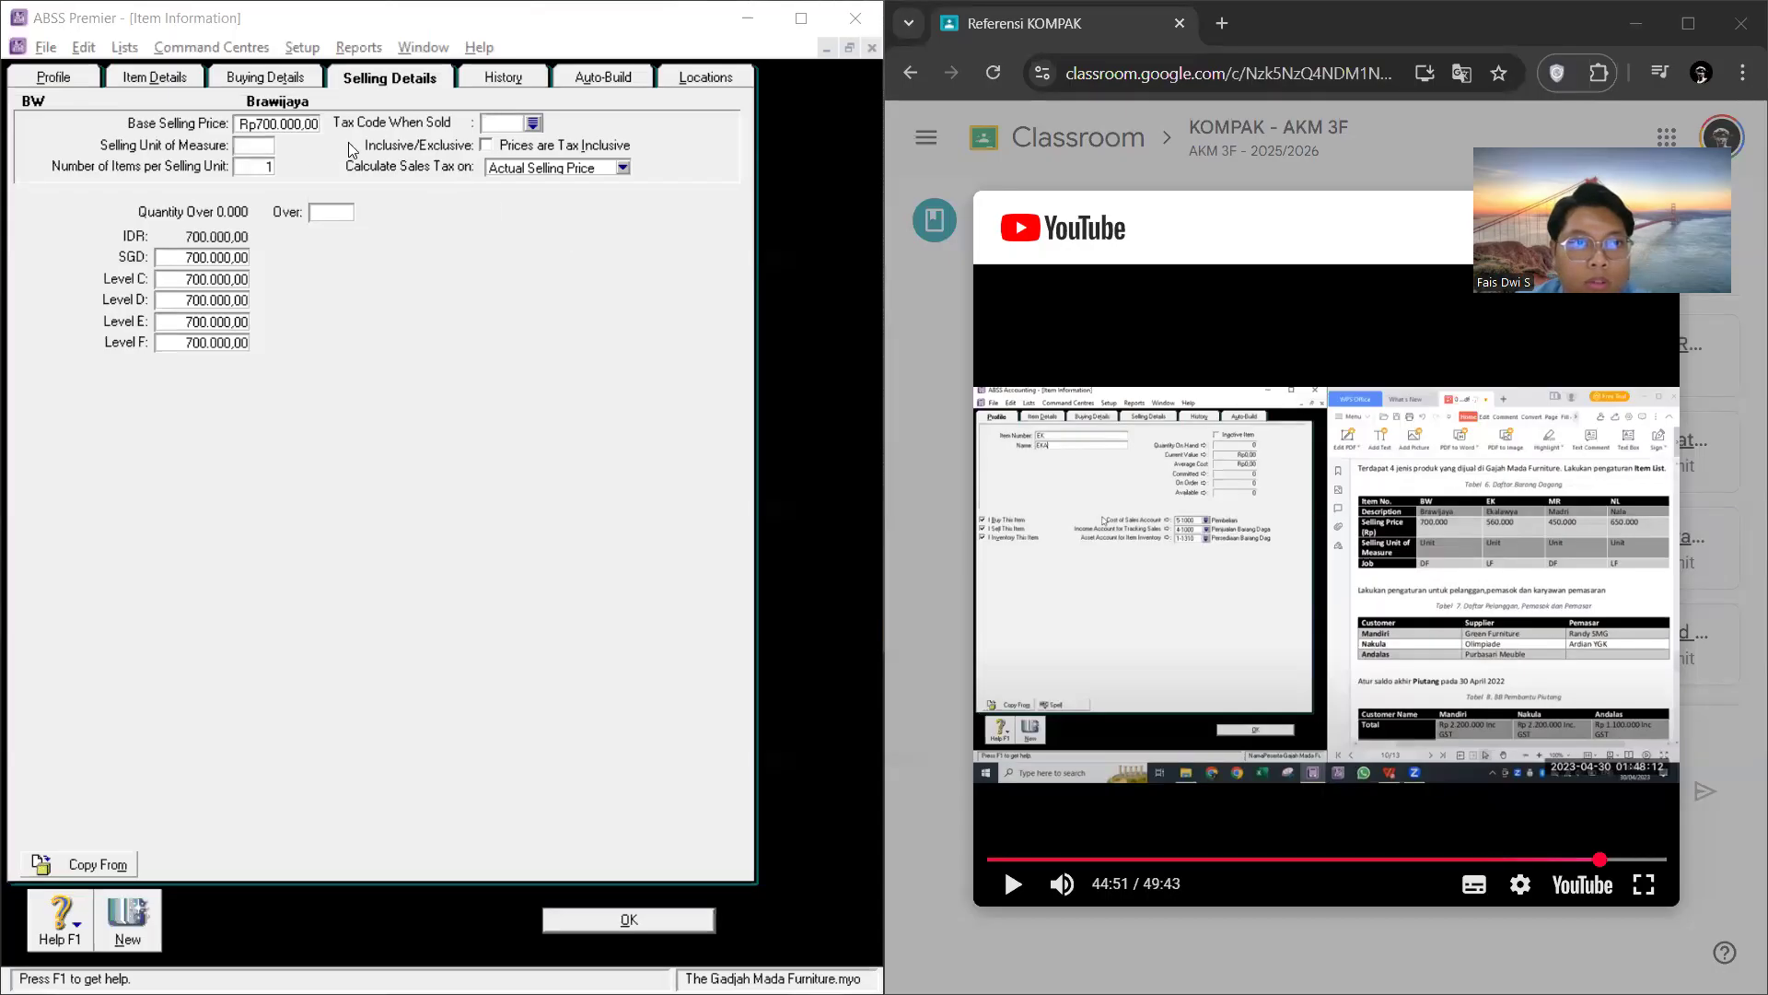
text(UNIT)
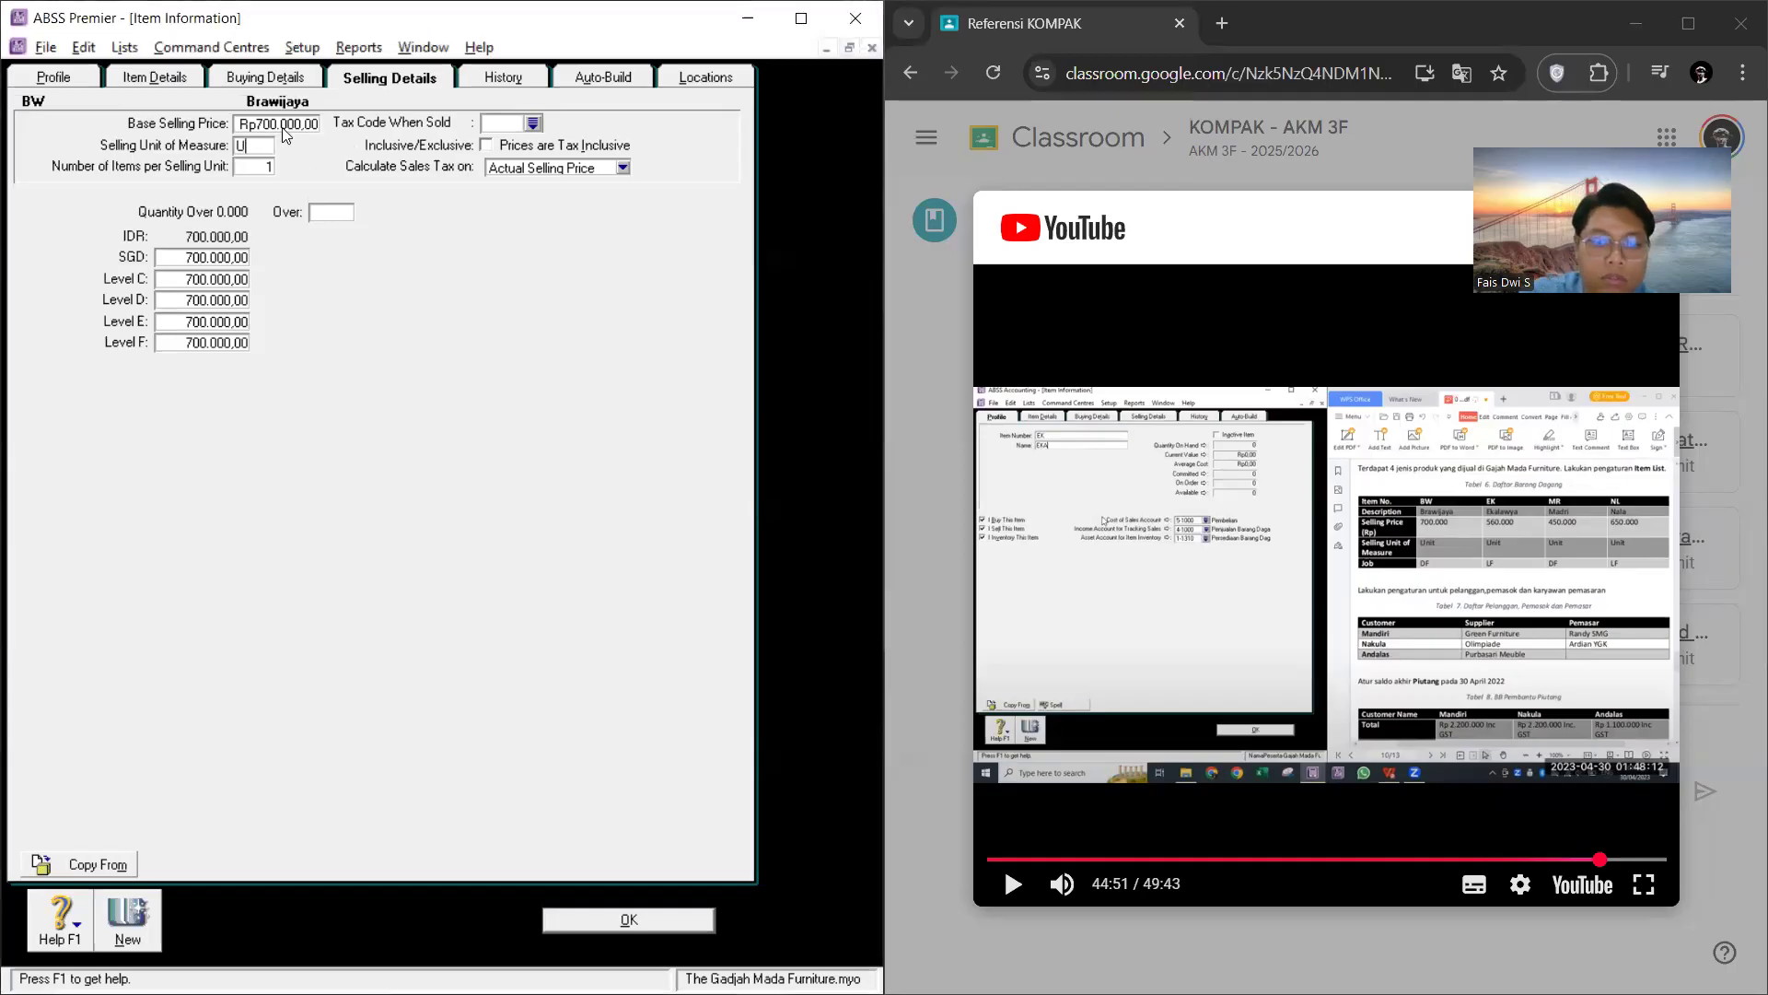
Step: Assign the PPN 10% tax code to item BW for both when it is sold and when it is bought
click(534, 124)
click(291, 596)
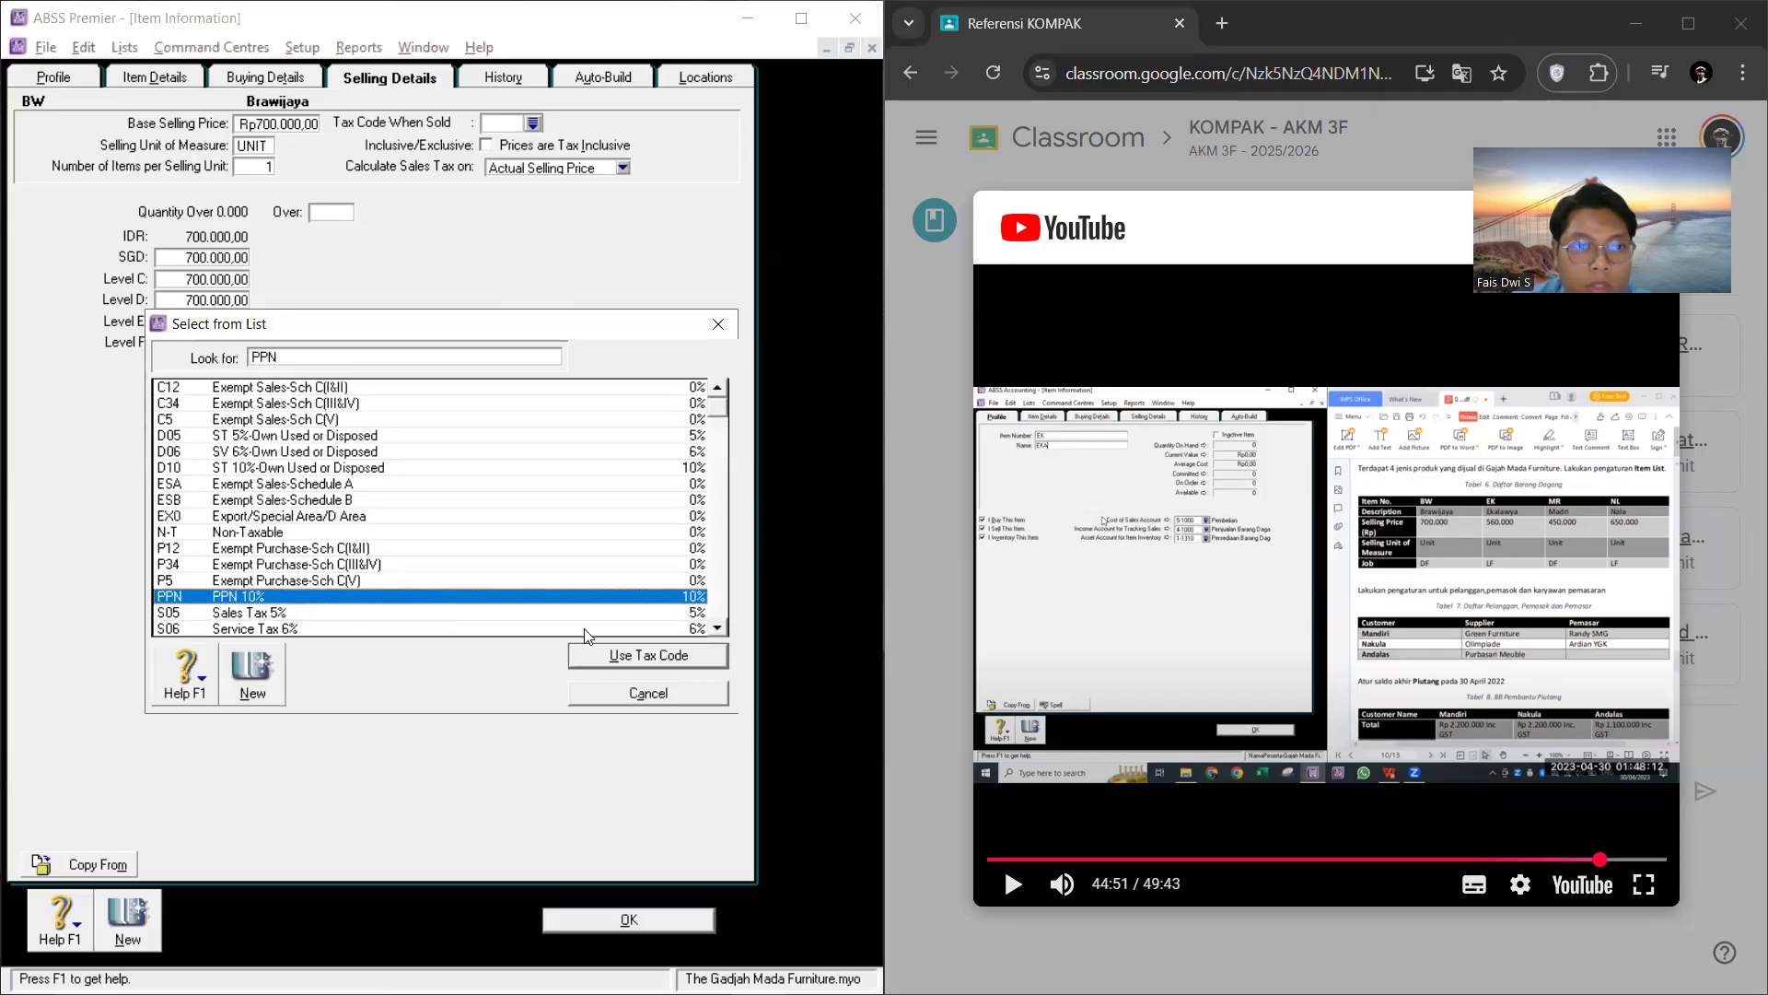
click(615, 658)
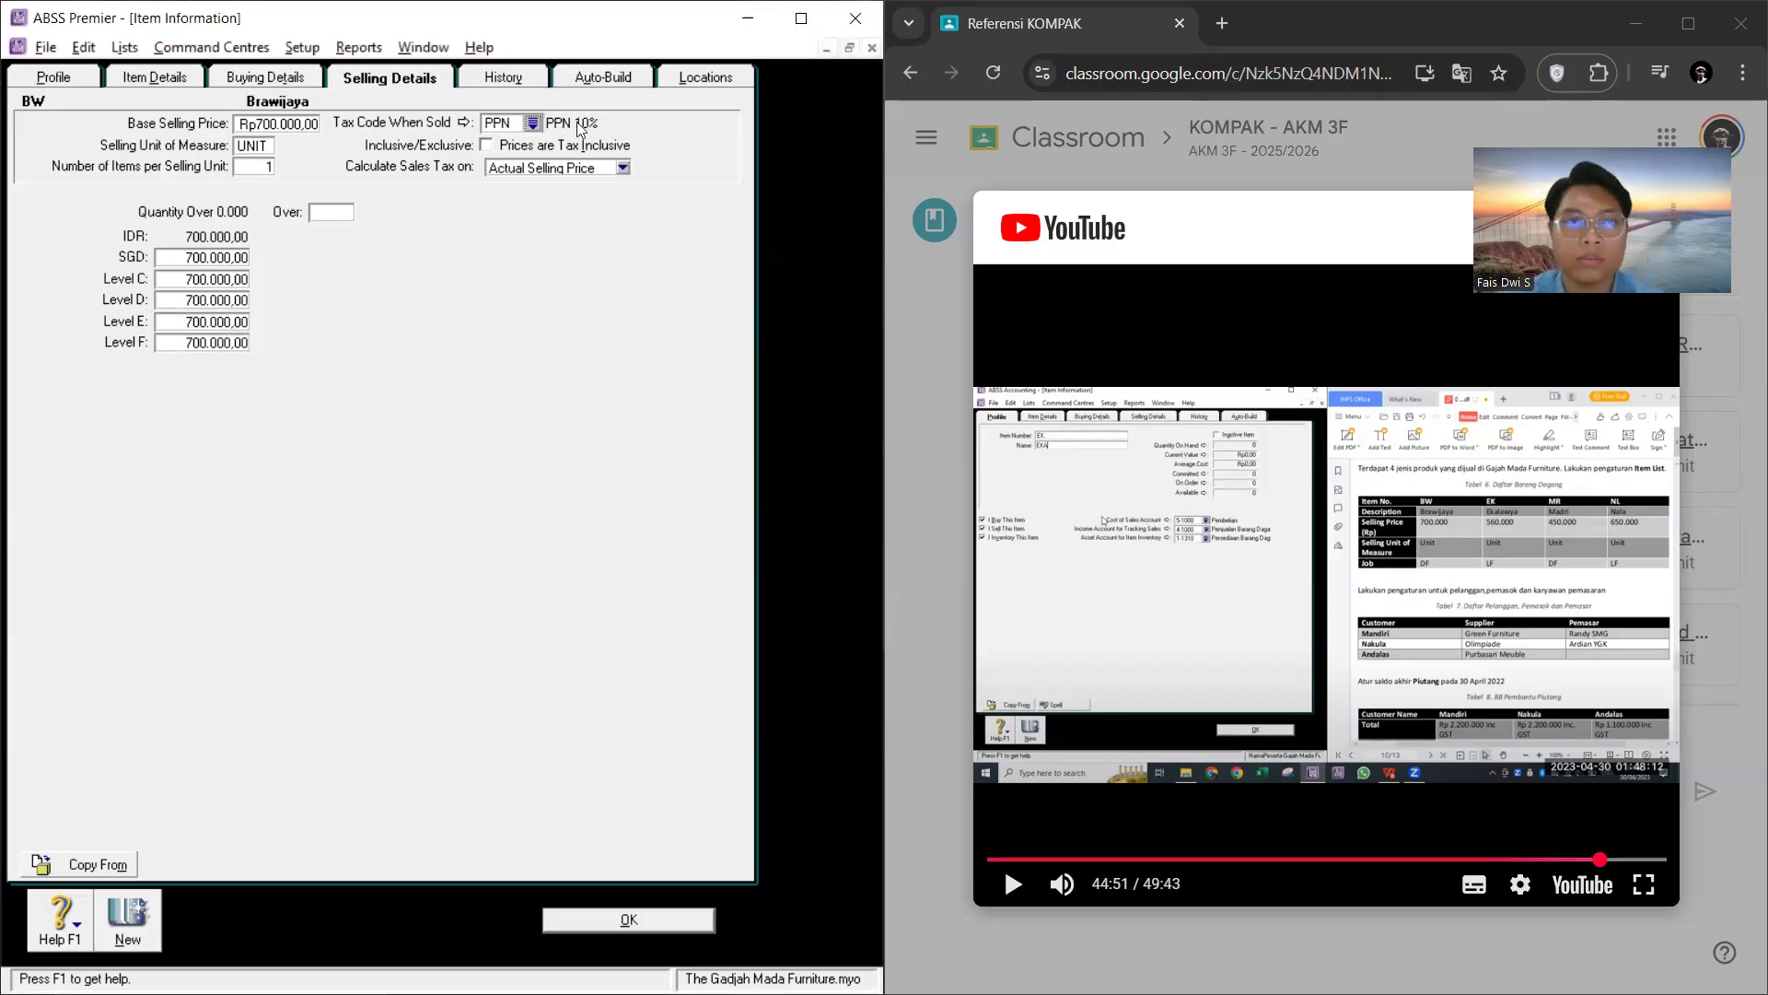
click(316, 81)
click(574, 154)
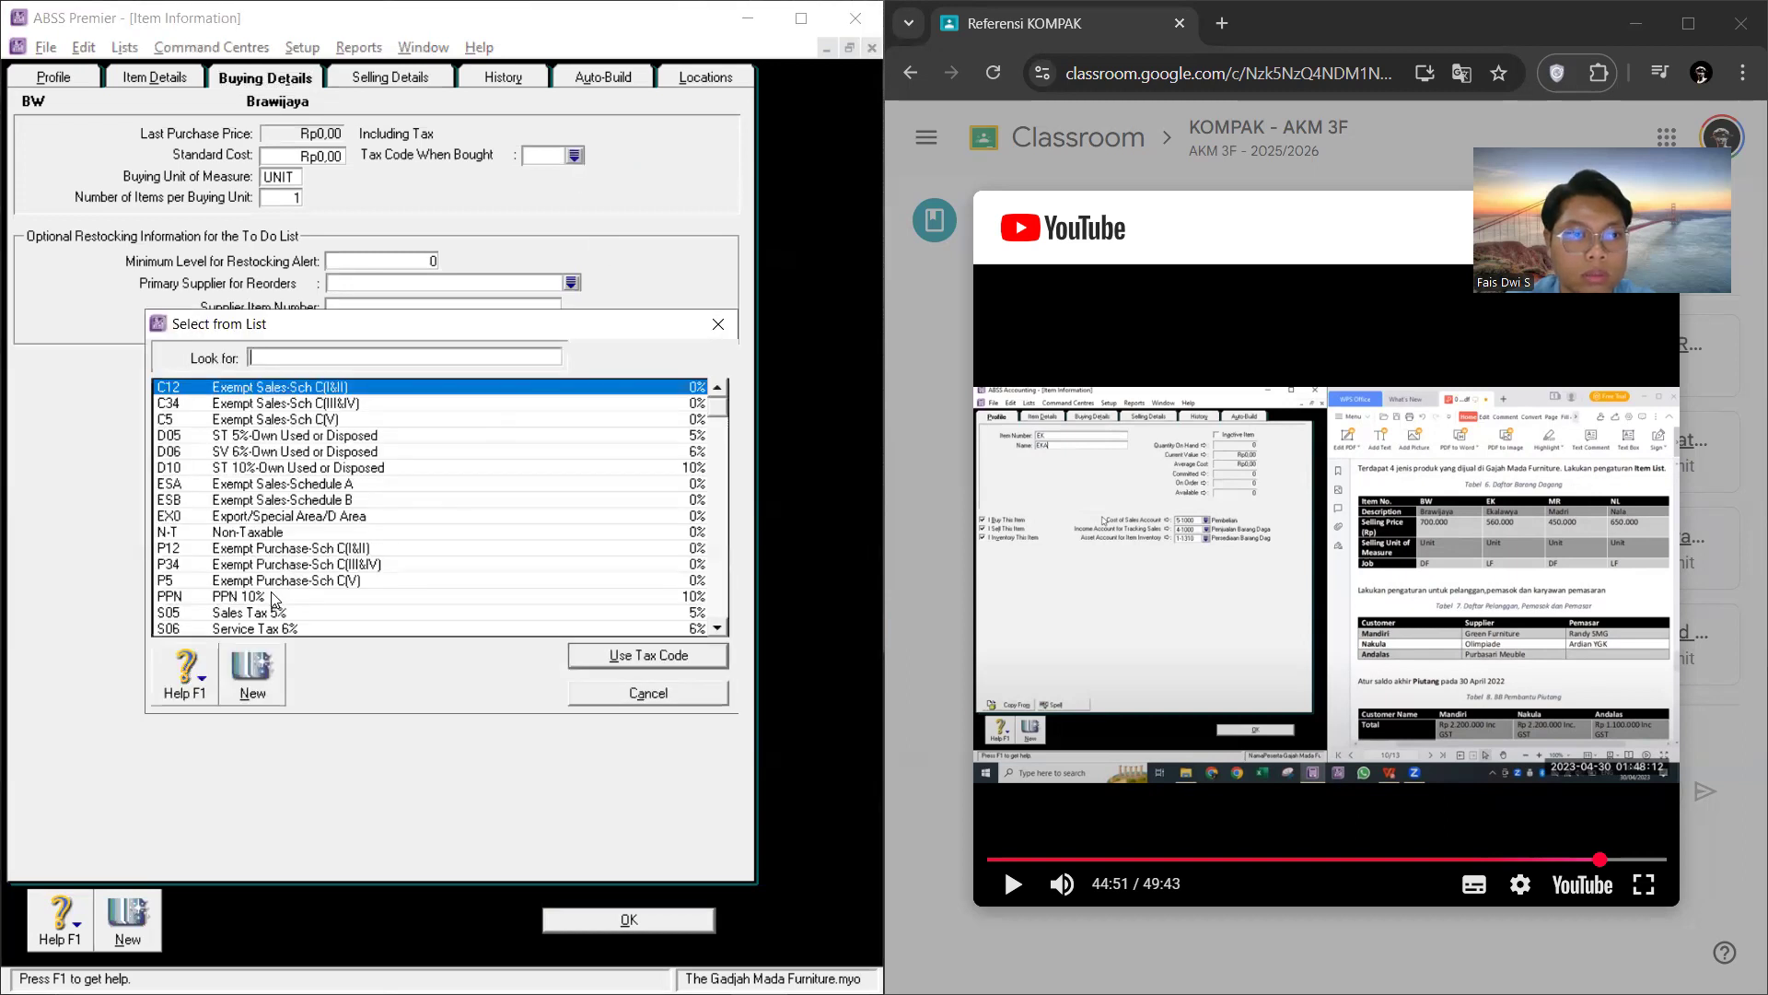
click(274, 599)
click(608, 655)
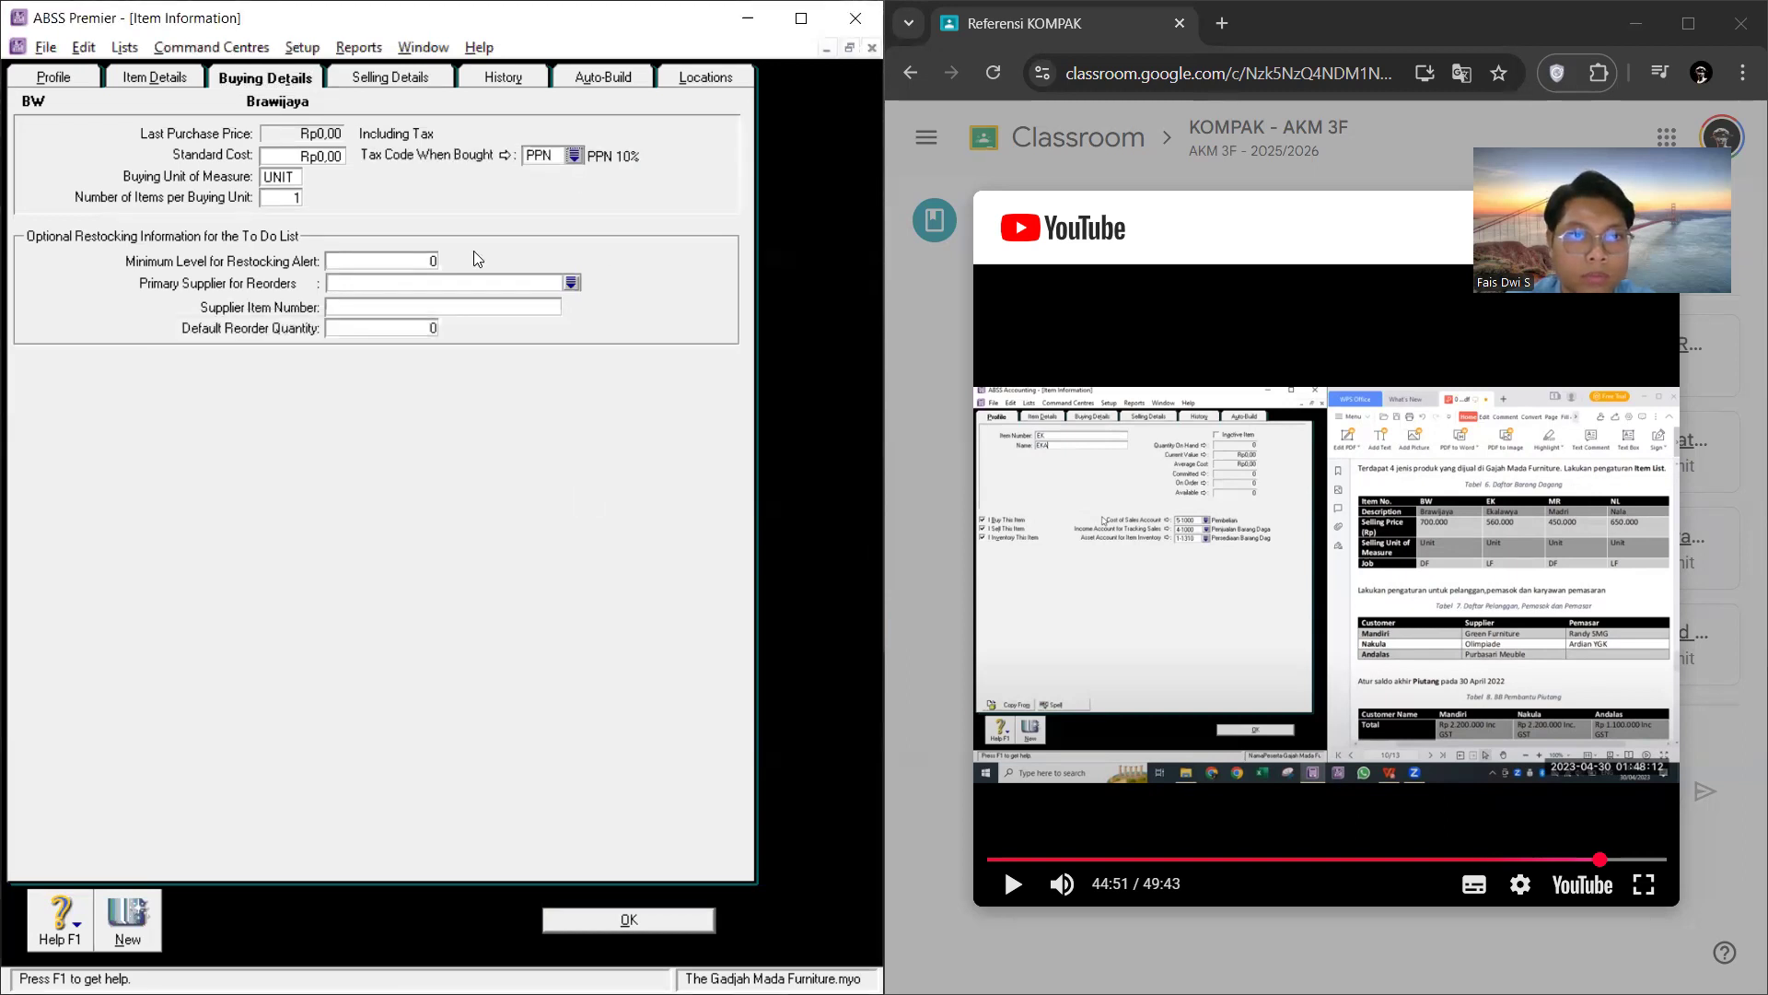
Step: Try to start a new item record from item BW's profile
click(129, 87)
click(85, 81)
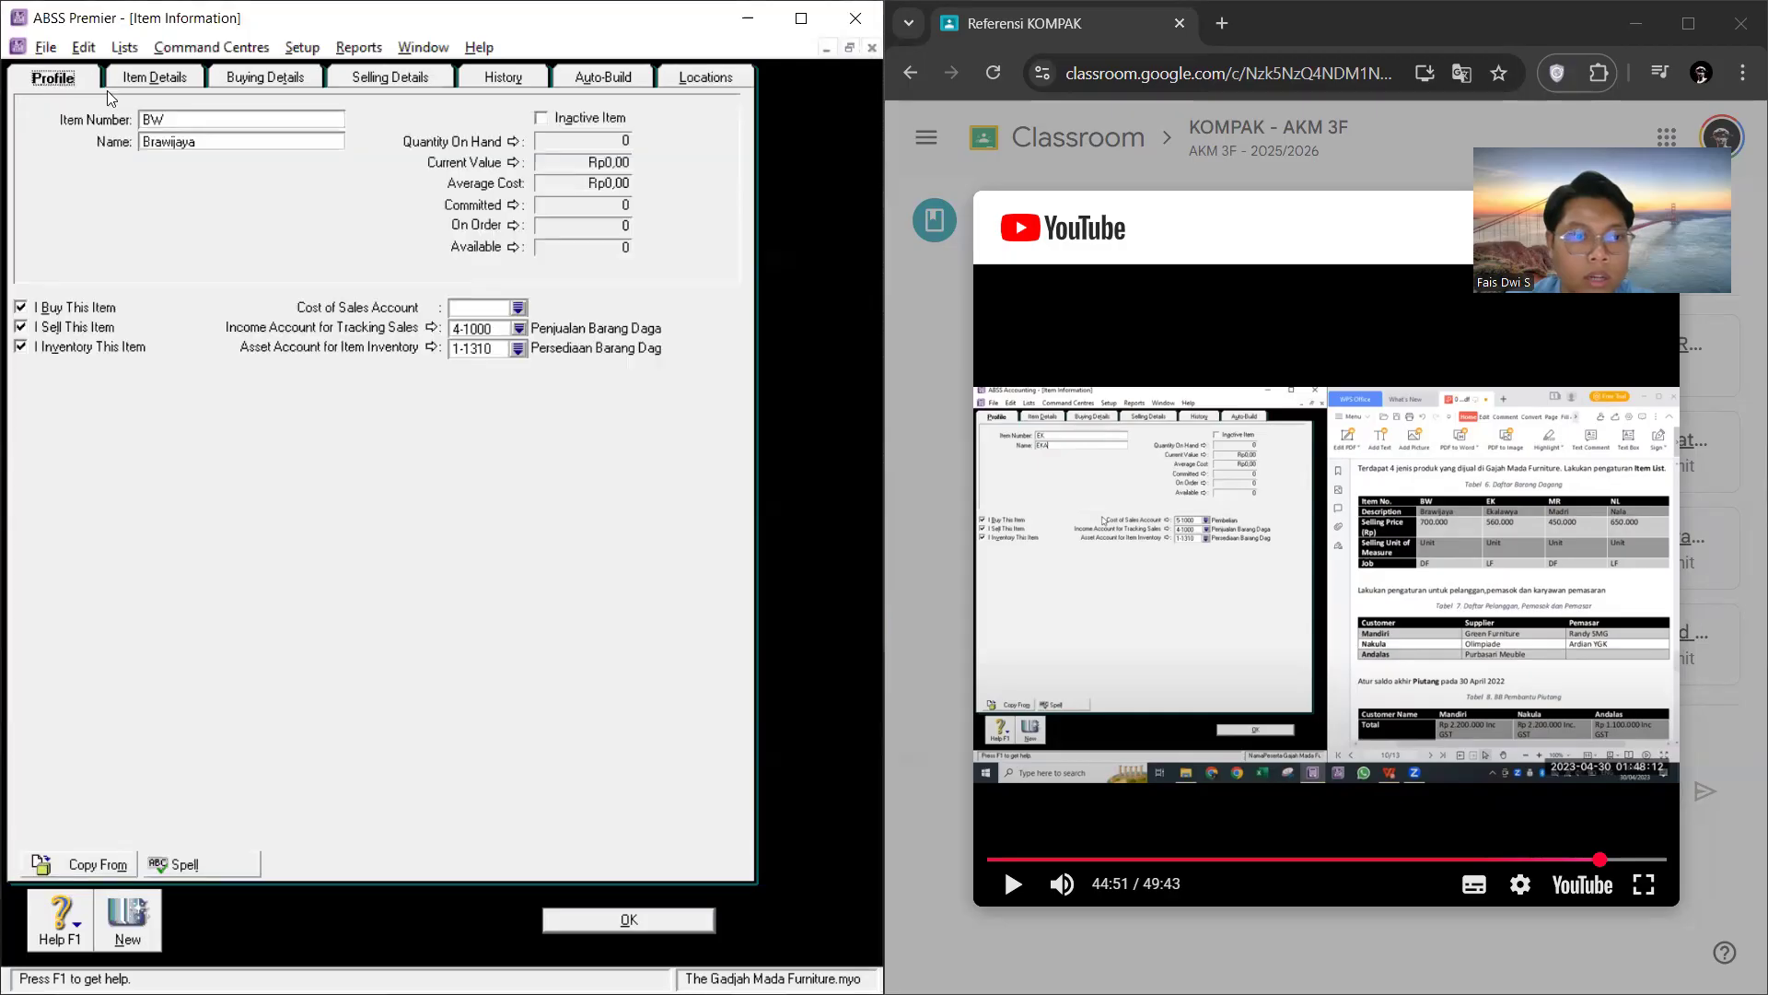
click(130, 921)
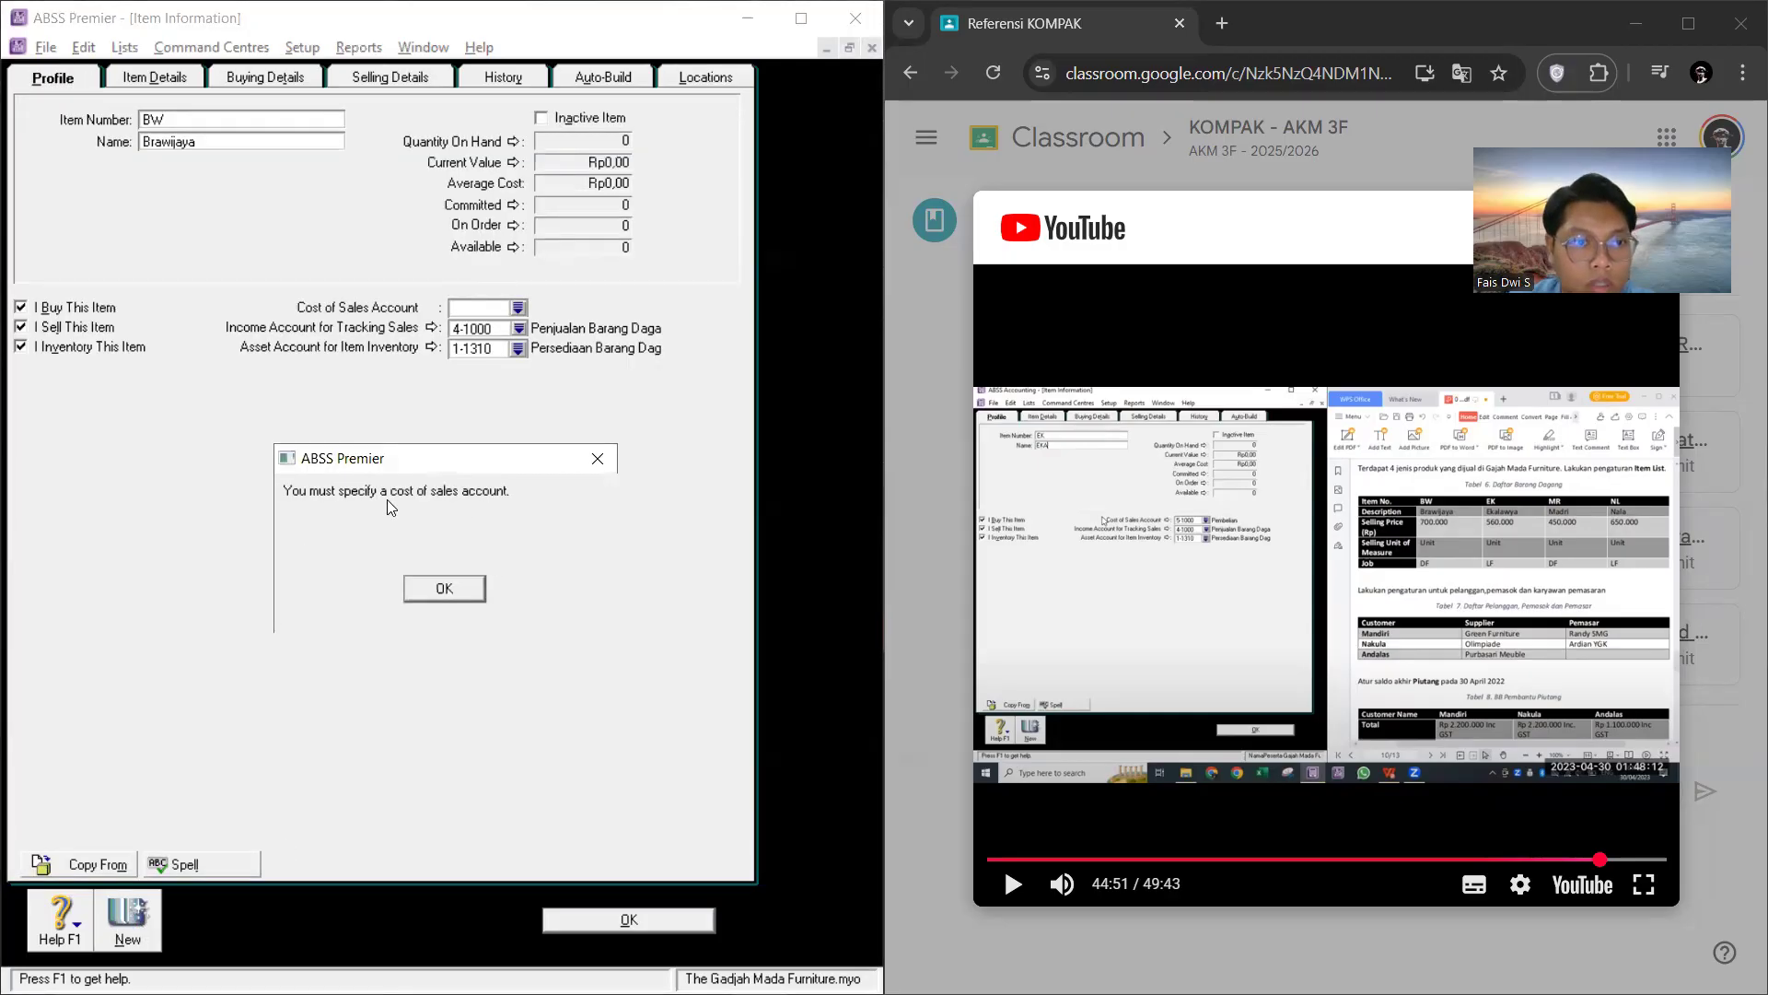
click(455, 581)
Step: Review item BW's details and assign 5-1000 HPP as its cost of sales account
click(396, 81)
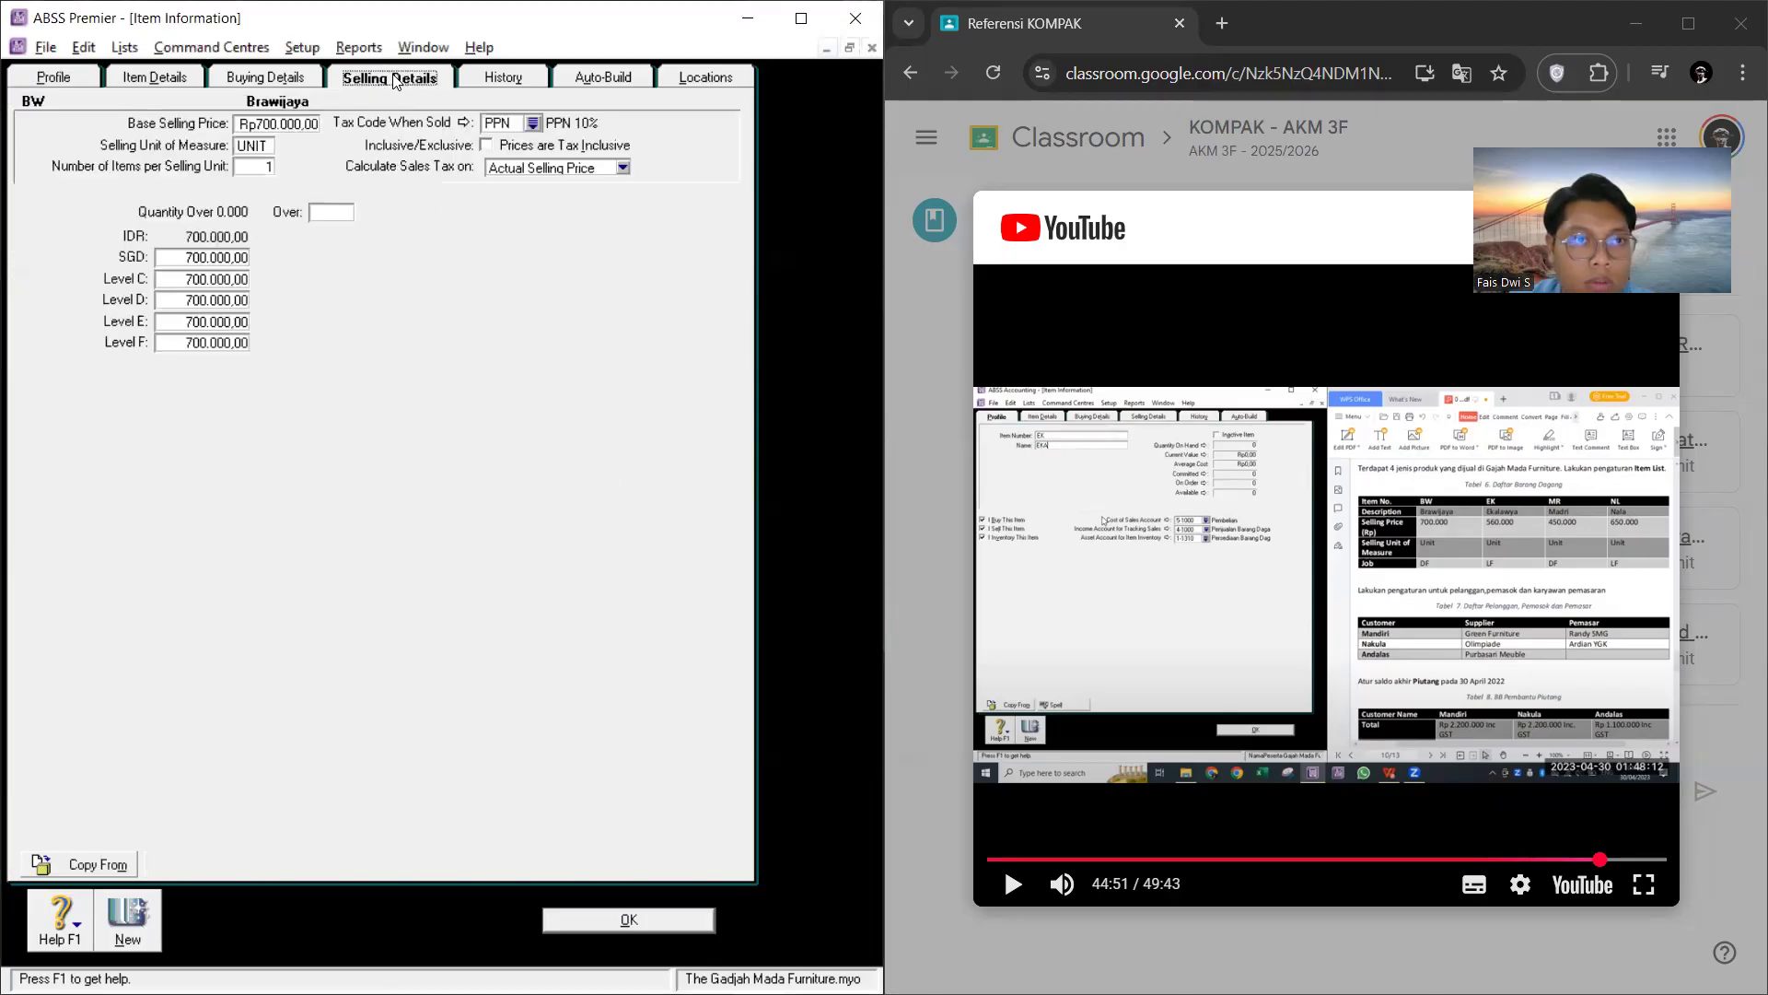
click(311, 81)
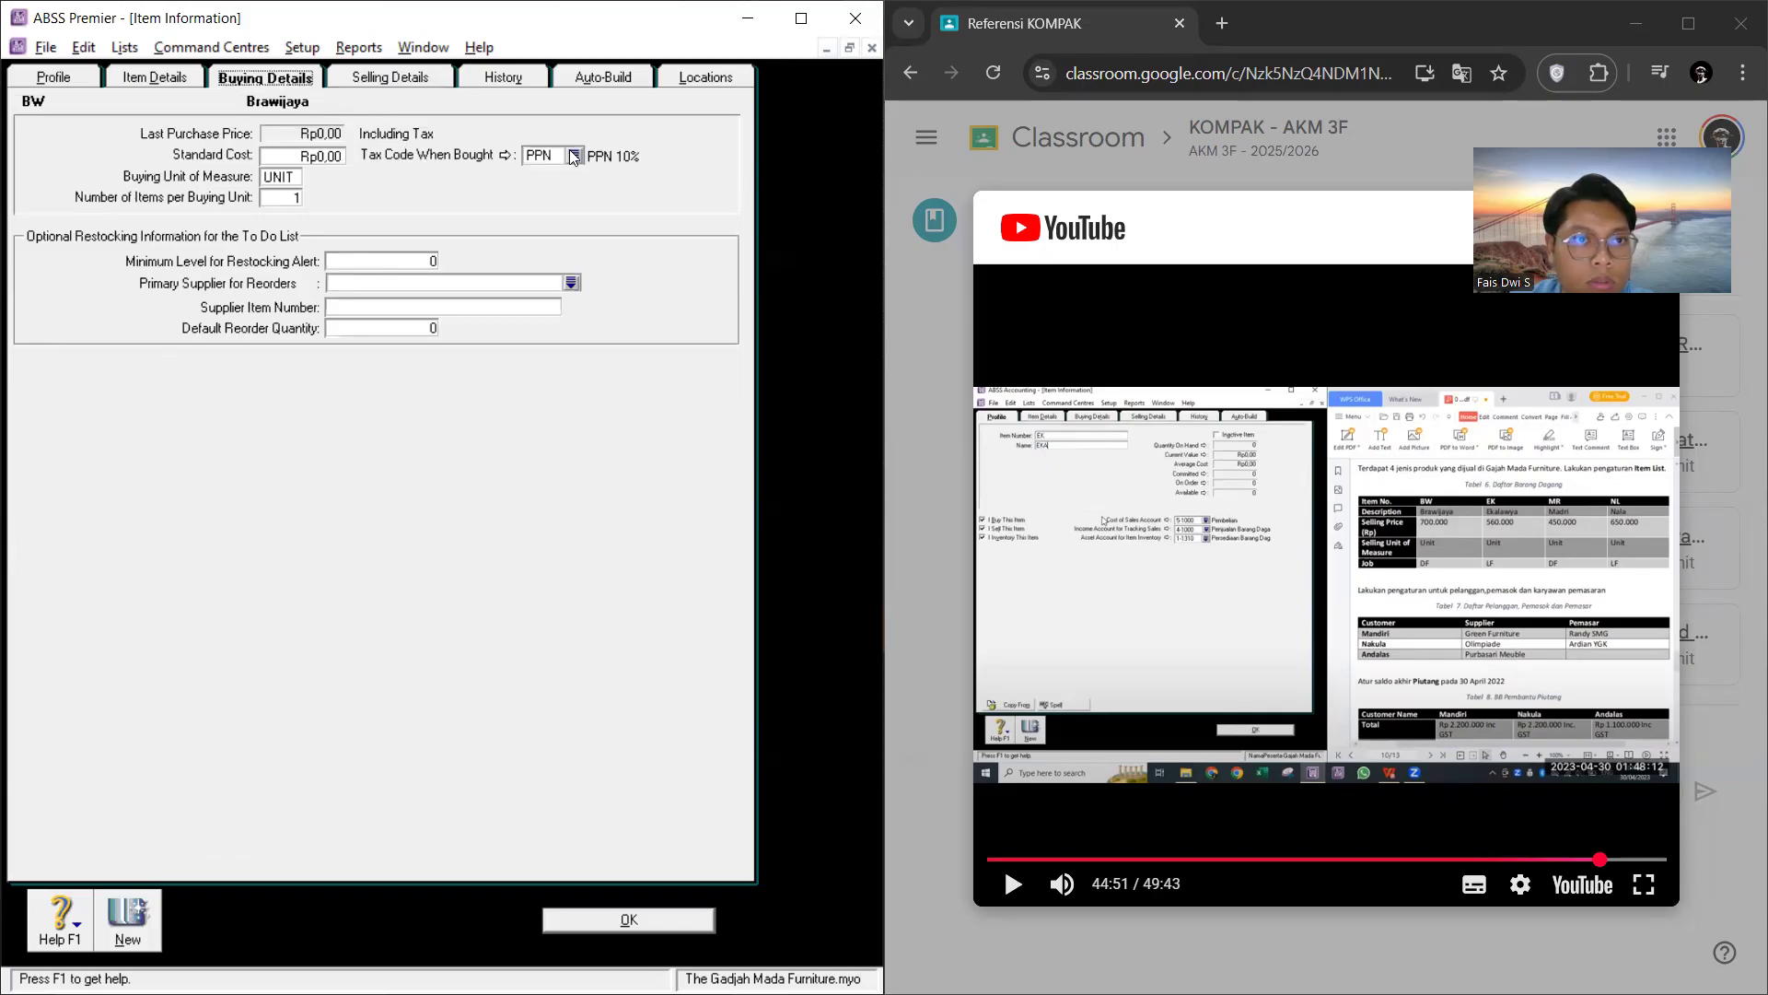
click(153, 81)
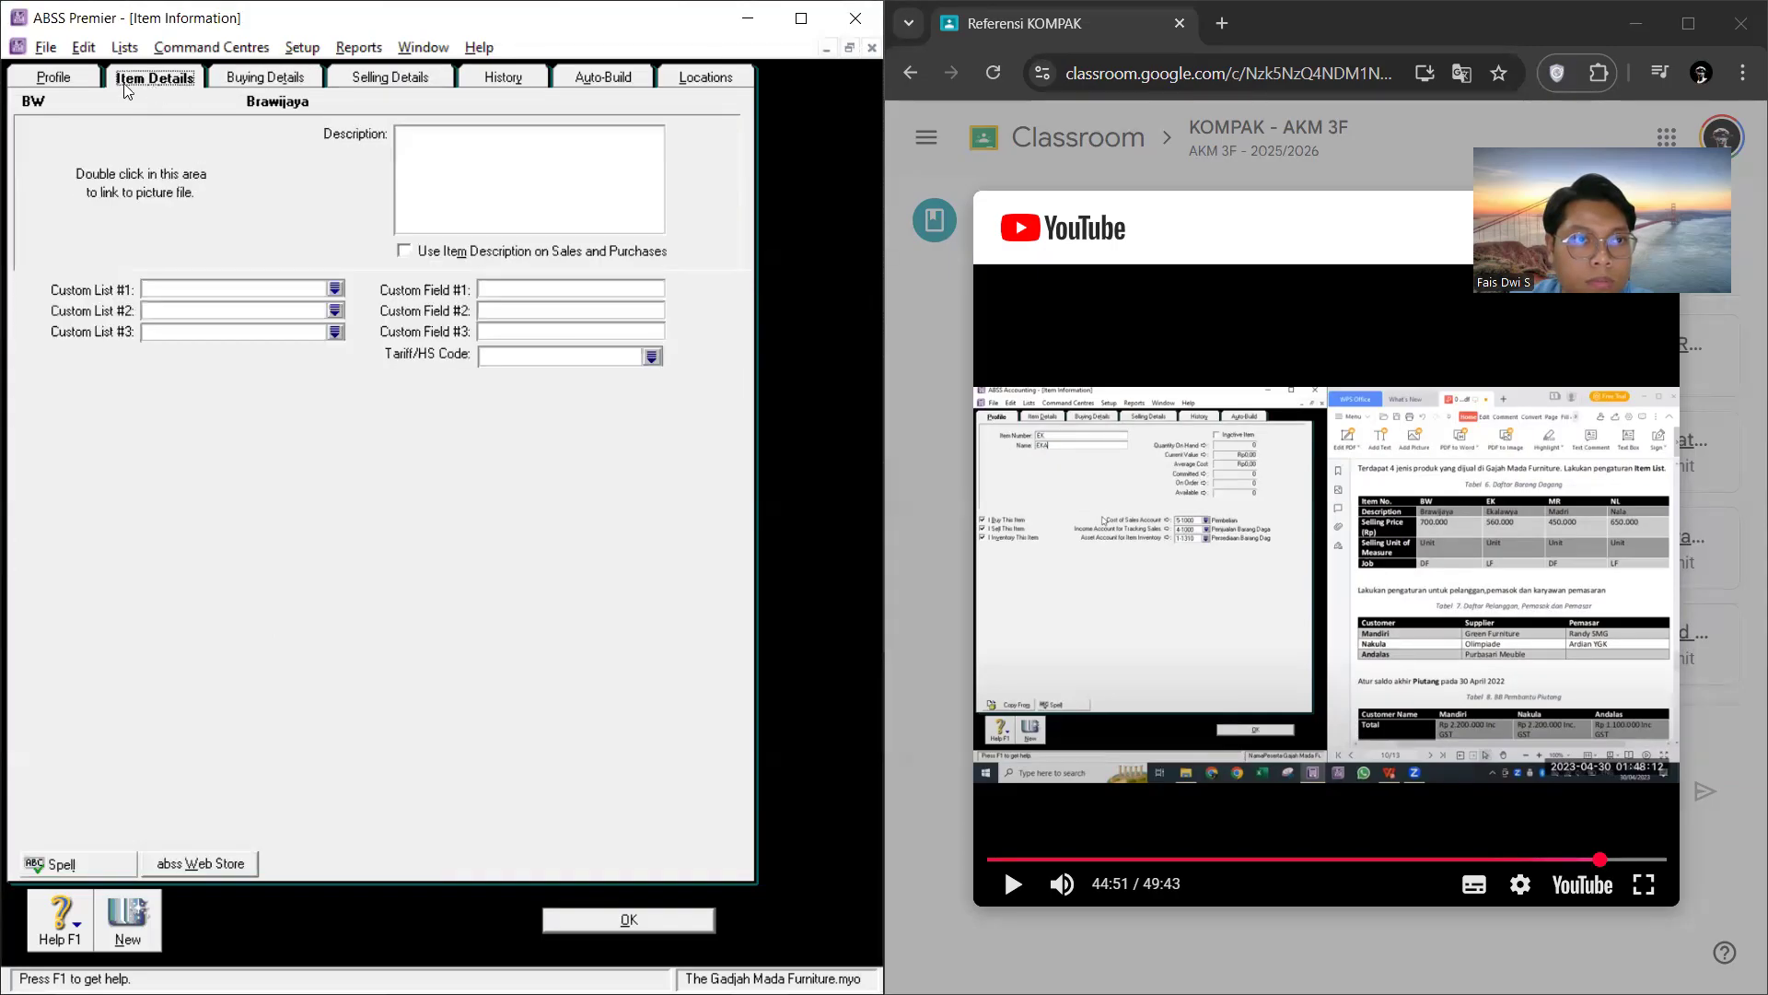
click(82, 81)
click(519, 308)
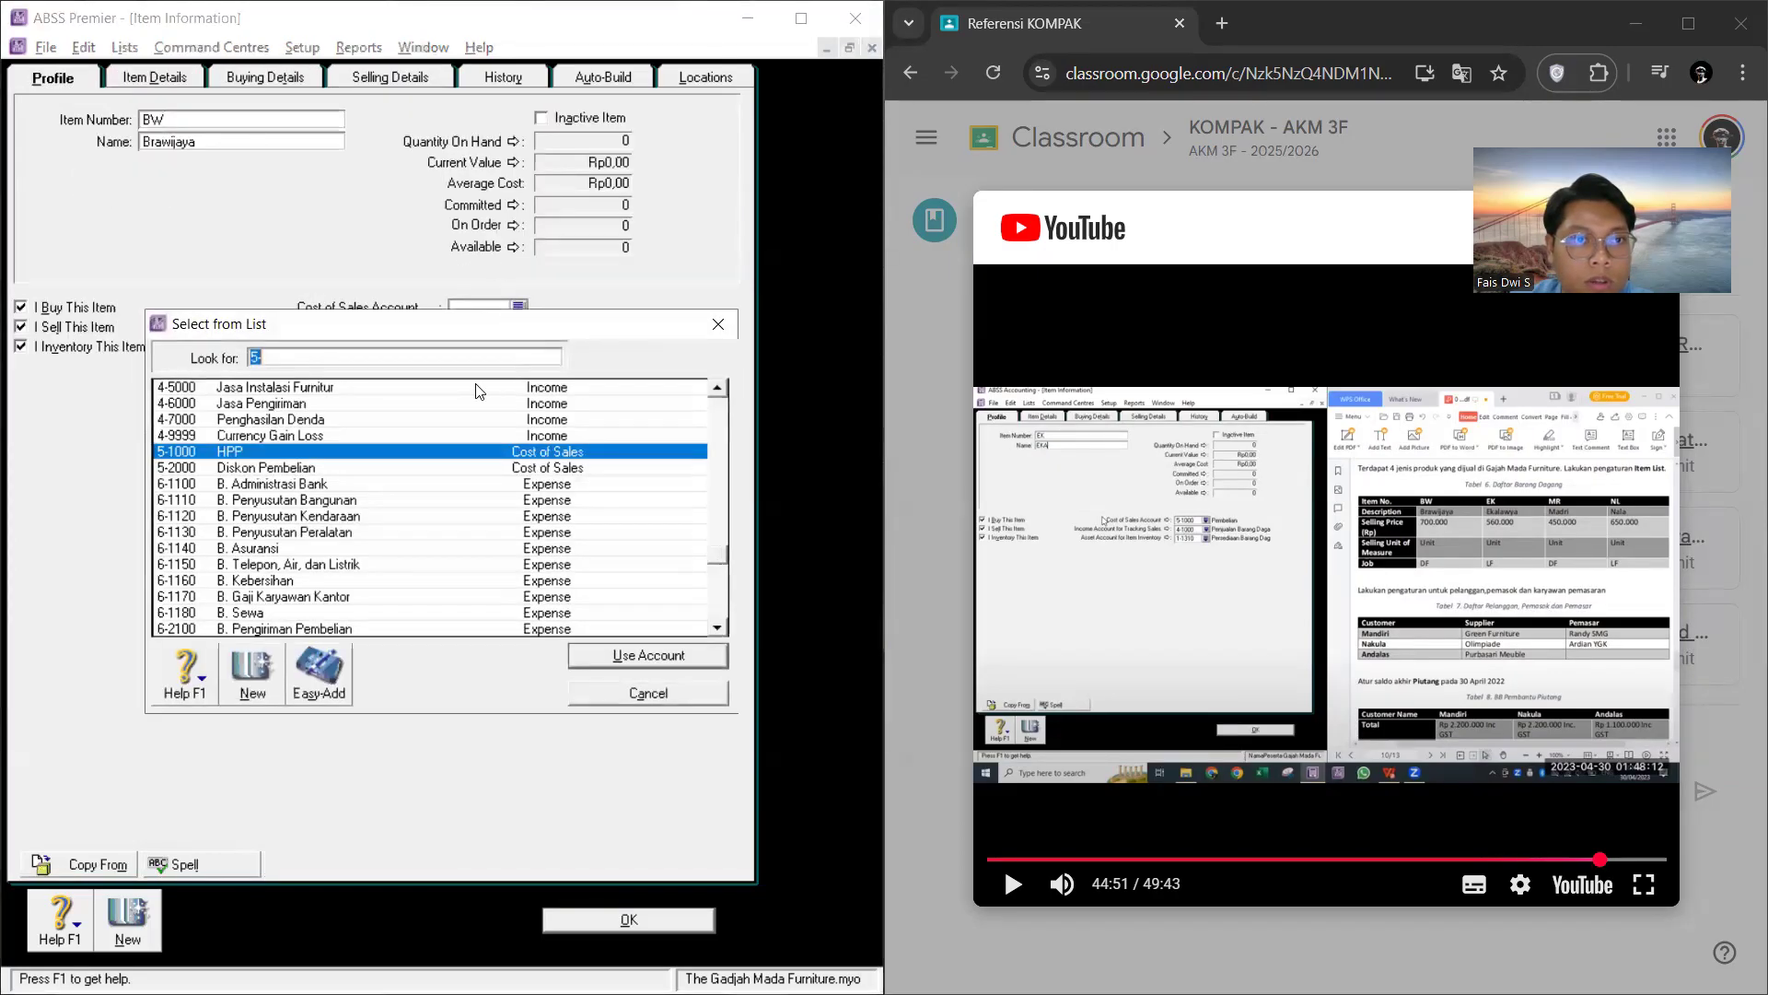
click(661, 652)
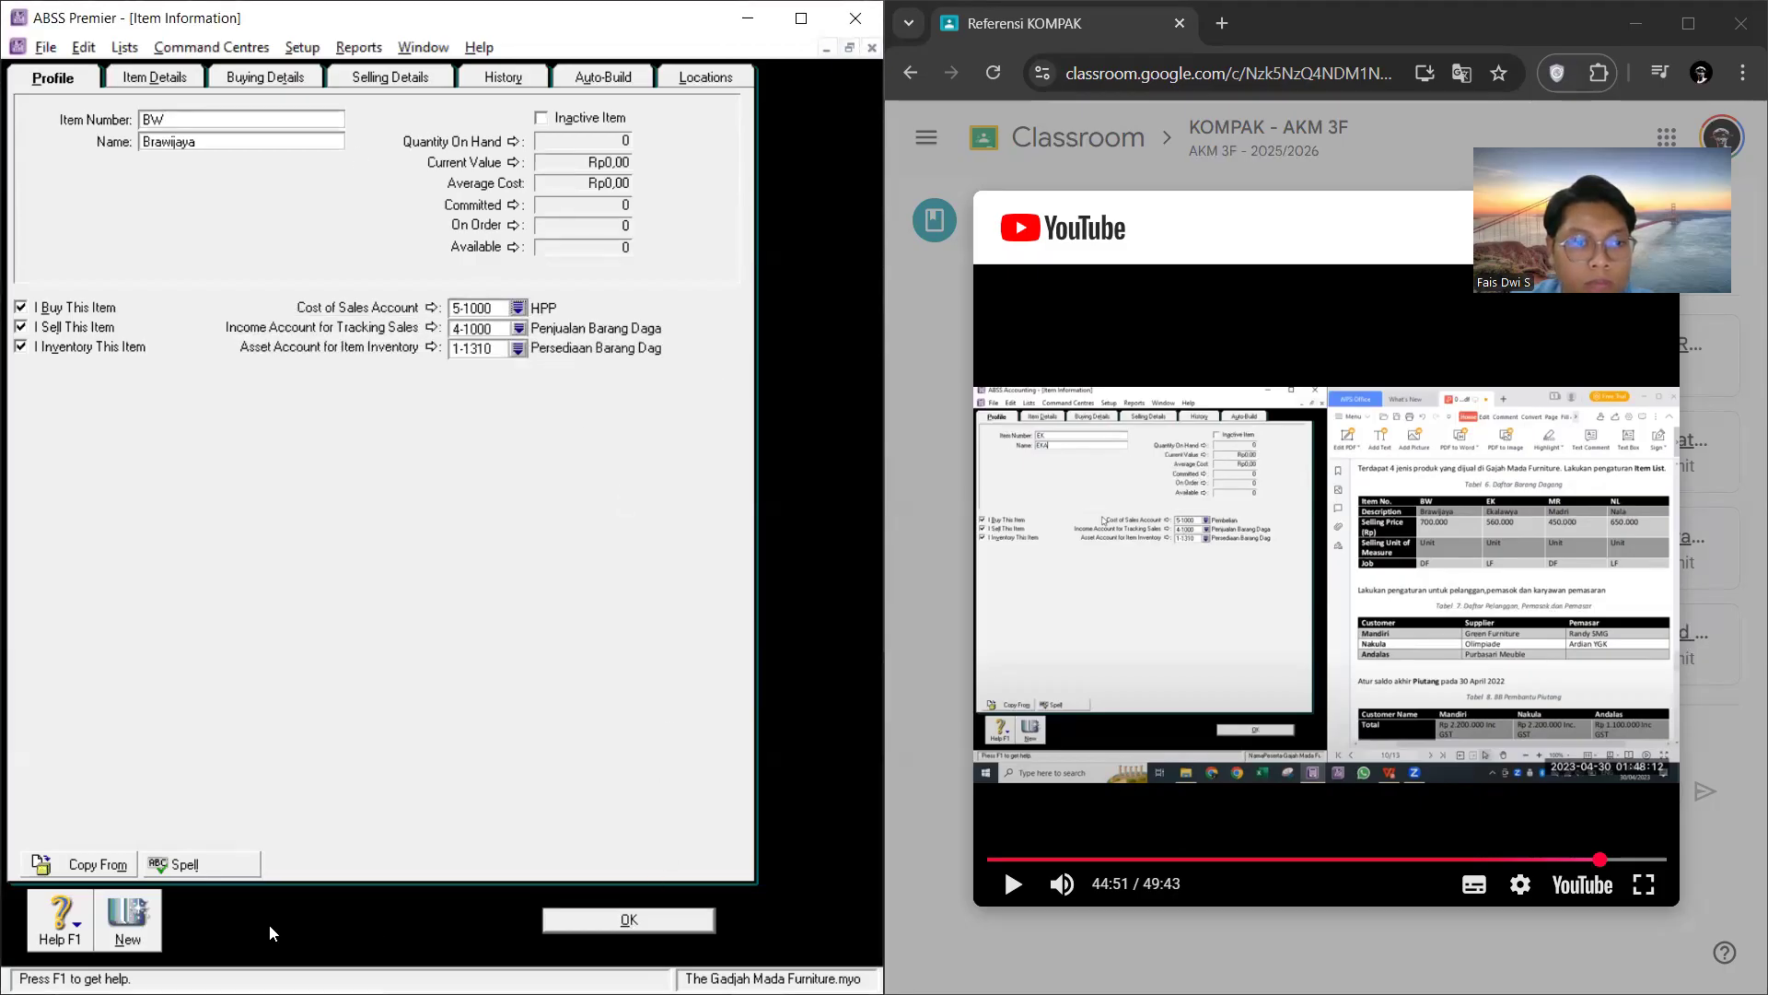
Step: Start a new item record with the item number EK
click(145, 932)
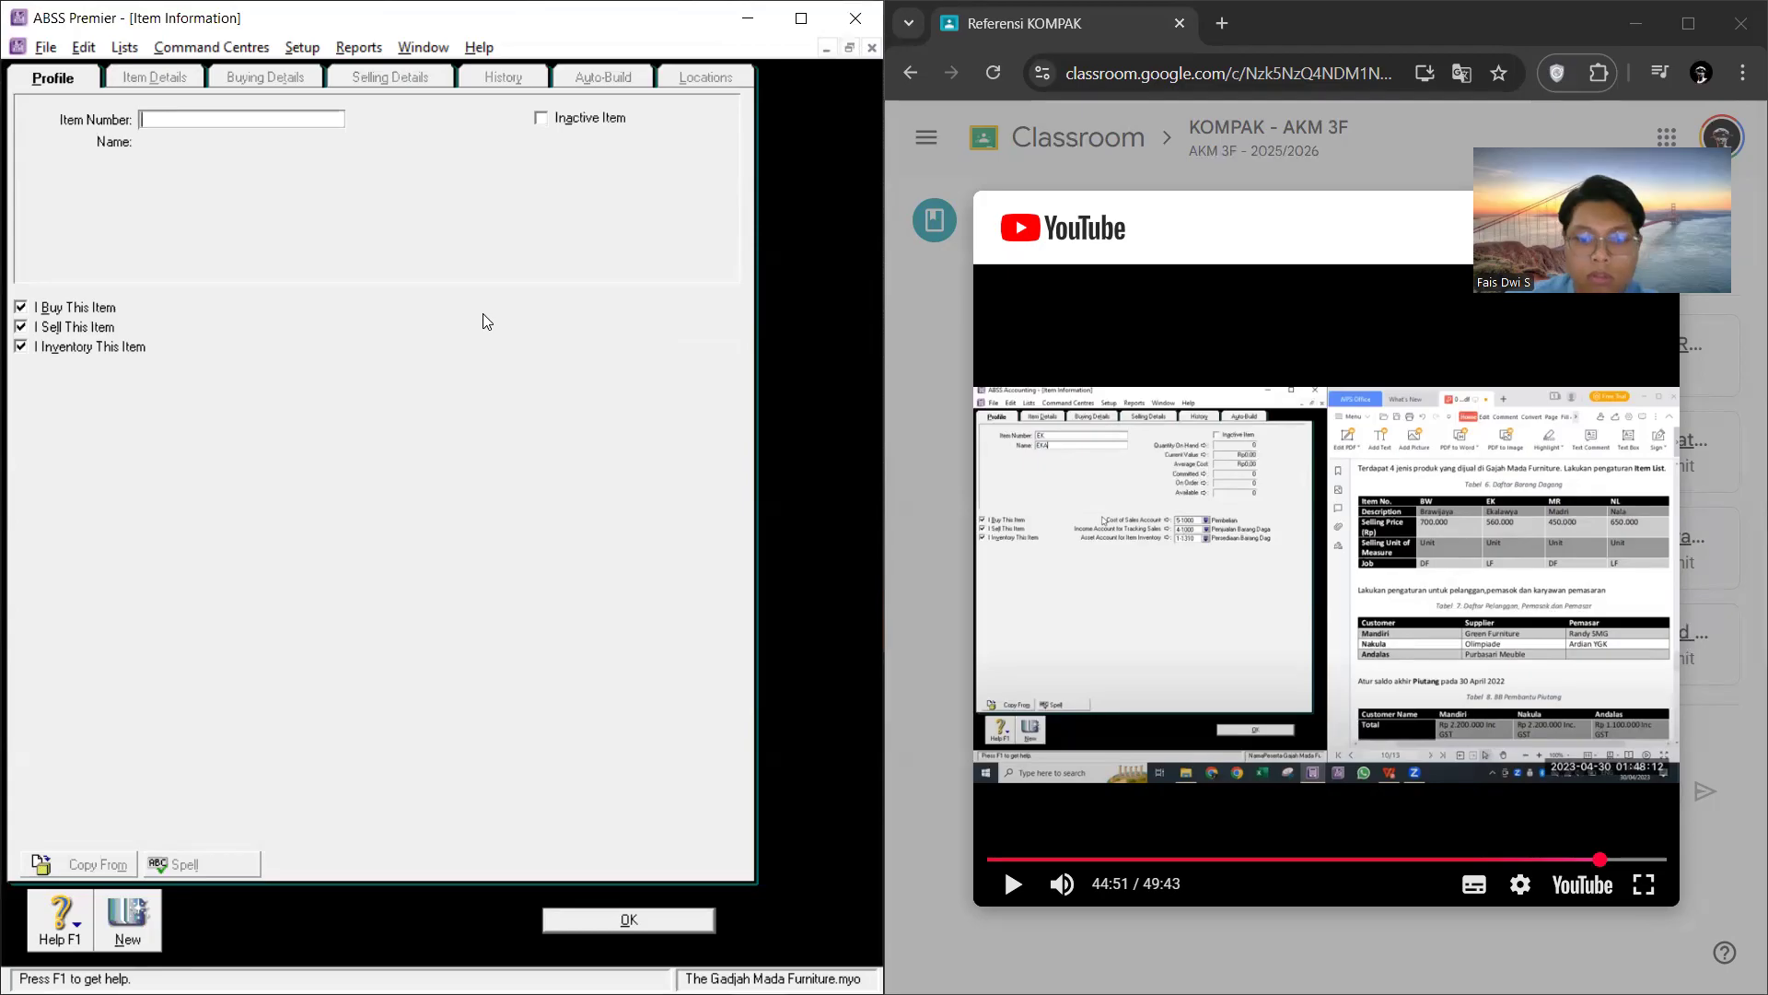
text(EK)
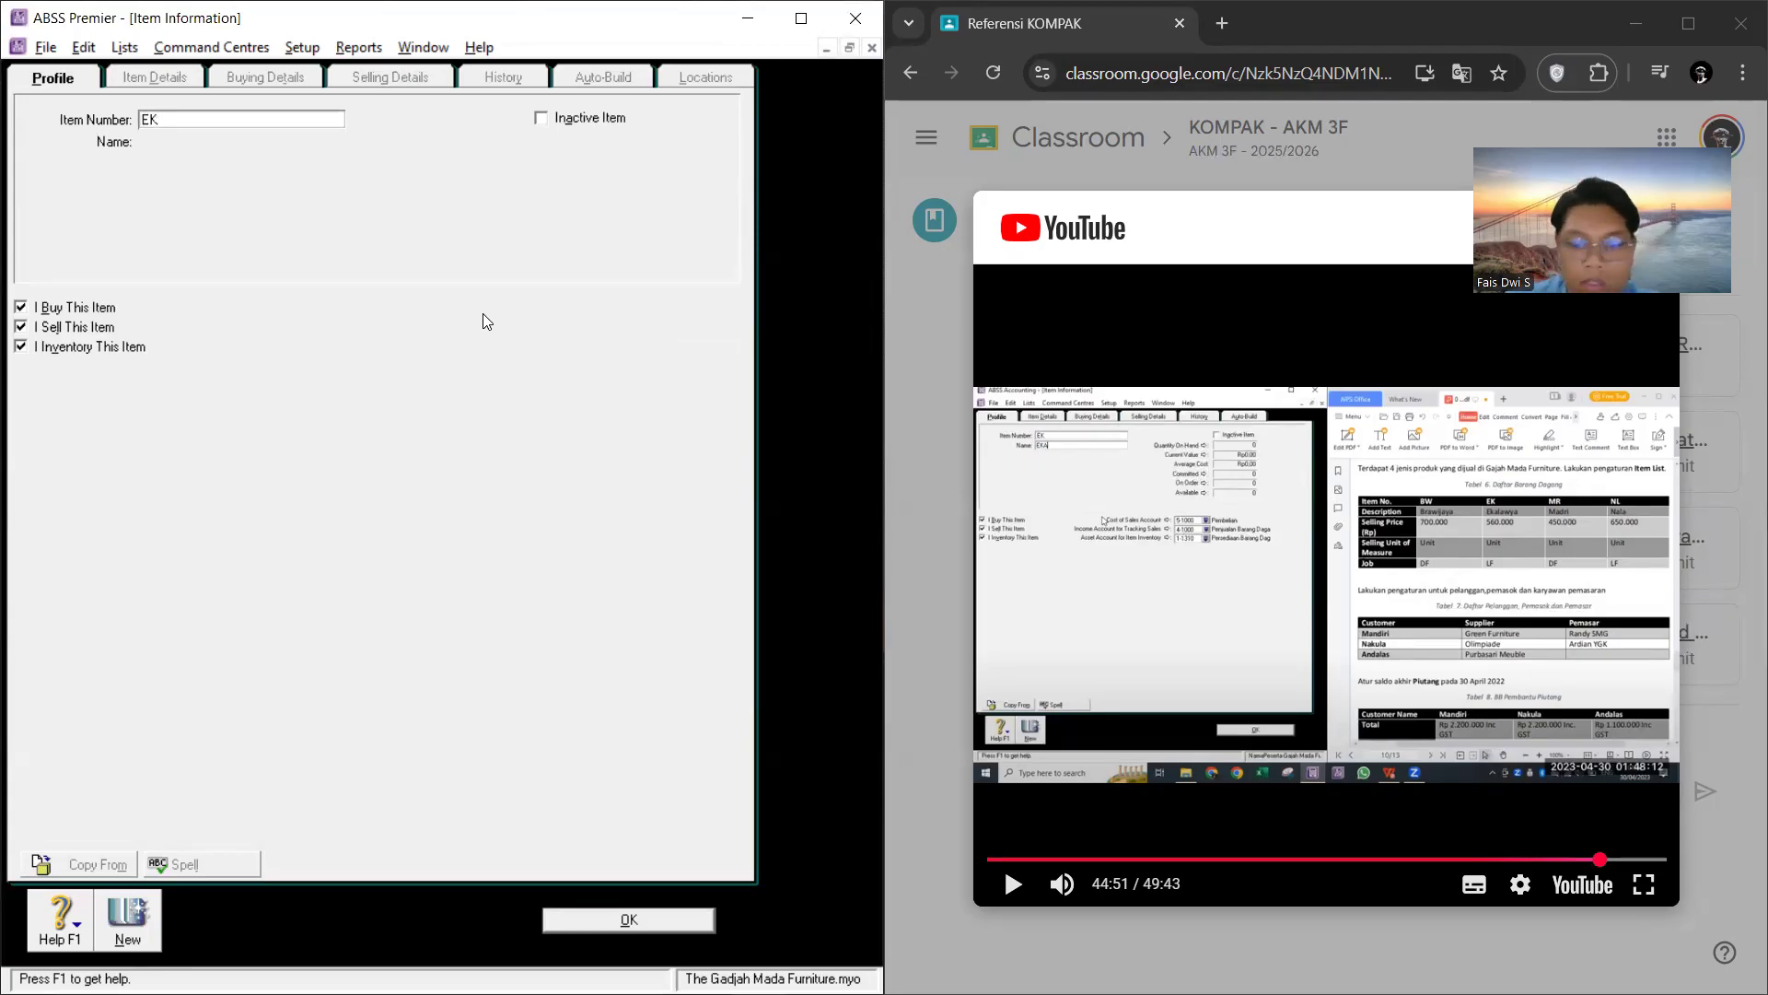
key(Tab)
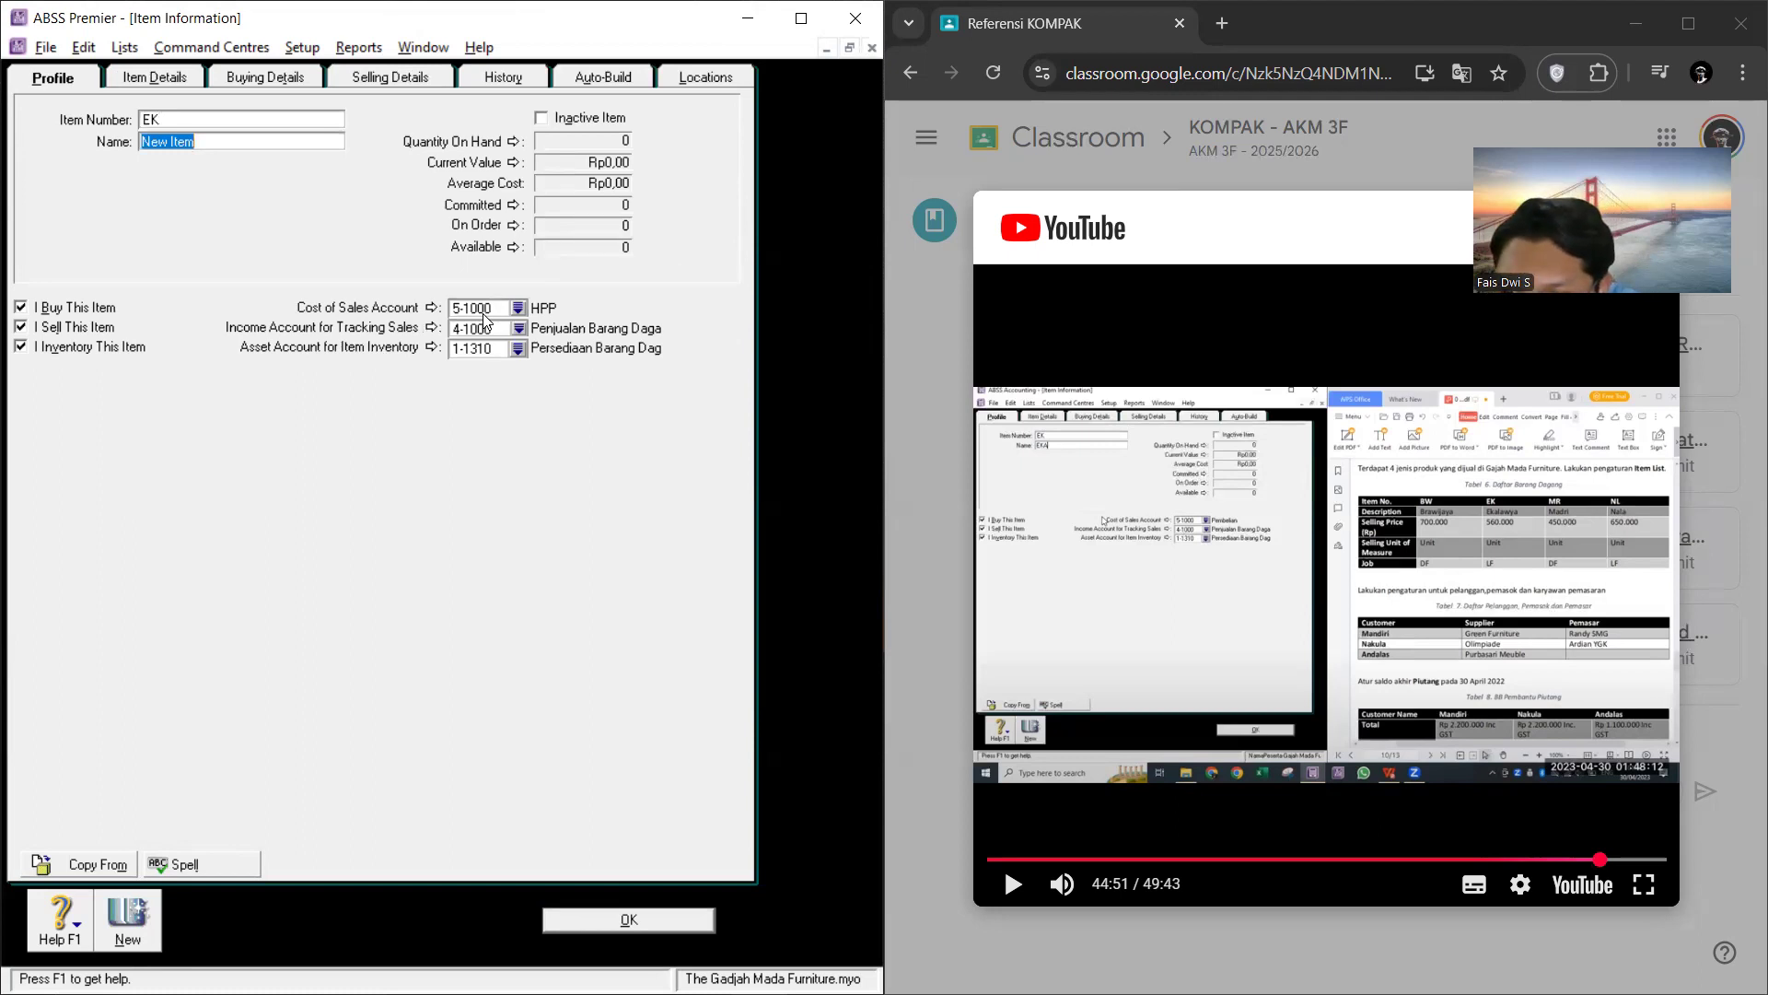
Step: Try to enter item EK's name, checking its spelling in the opening inventory table of the ABSS PDF
click(484, 309)
text(Ekala)
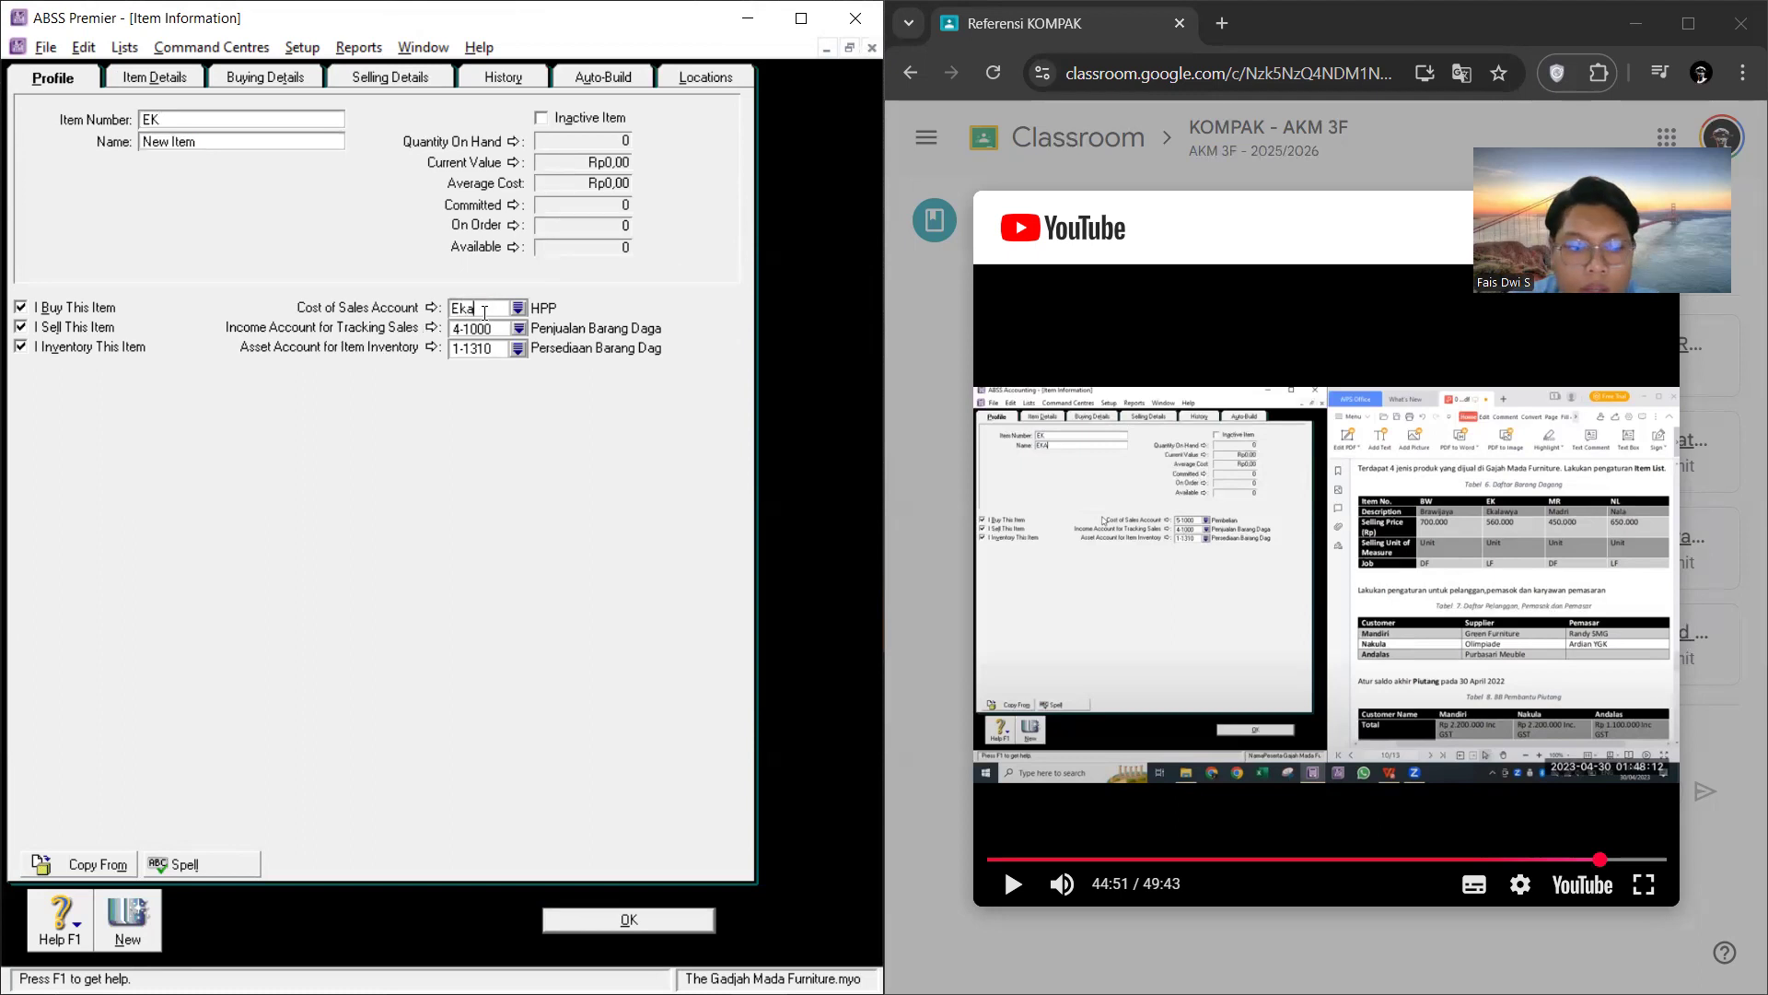
key(alt+Tab)
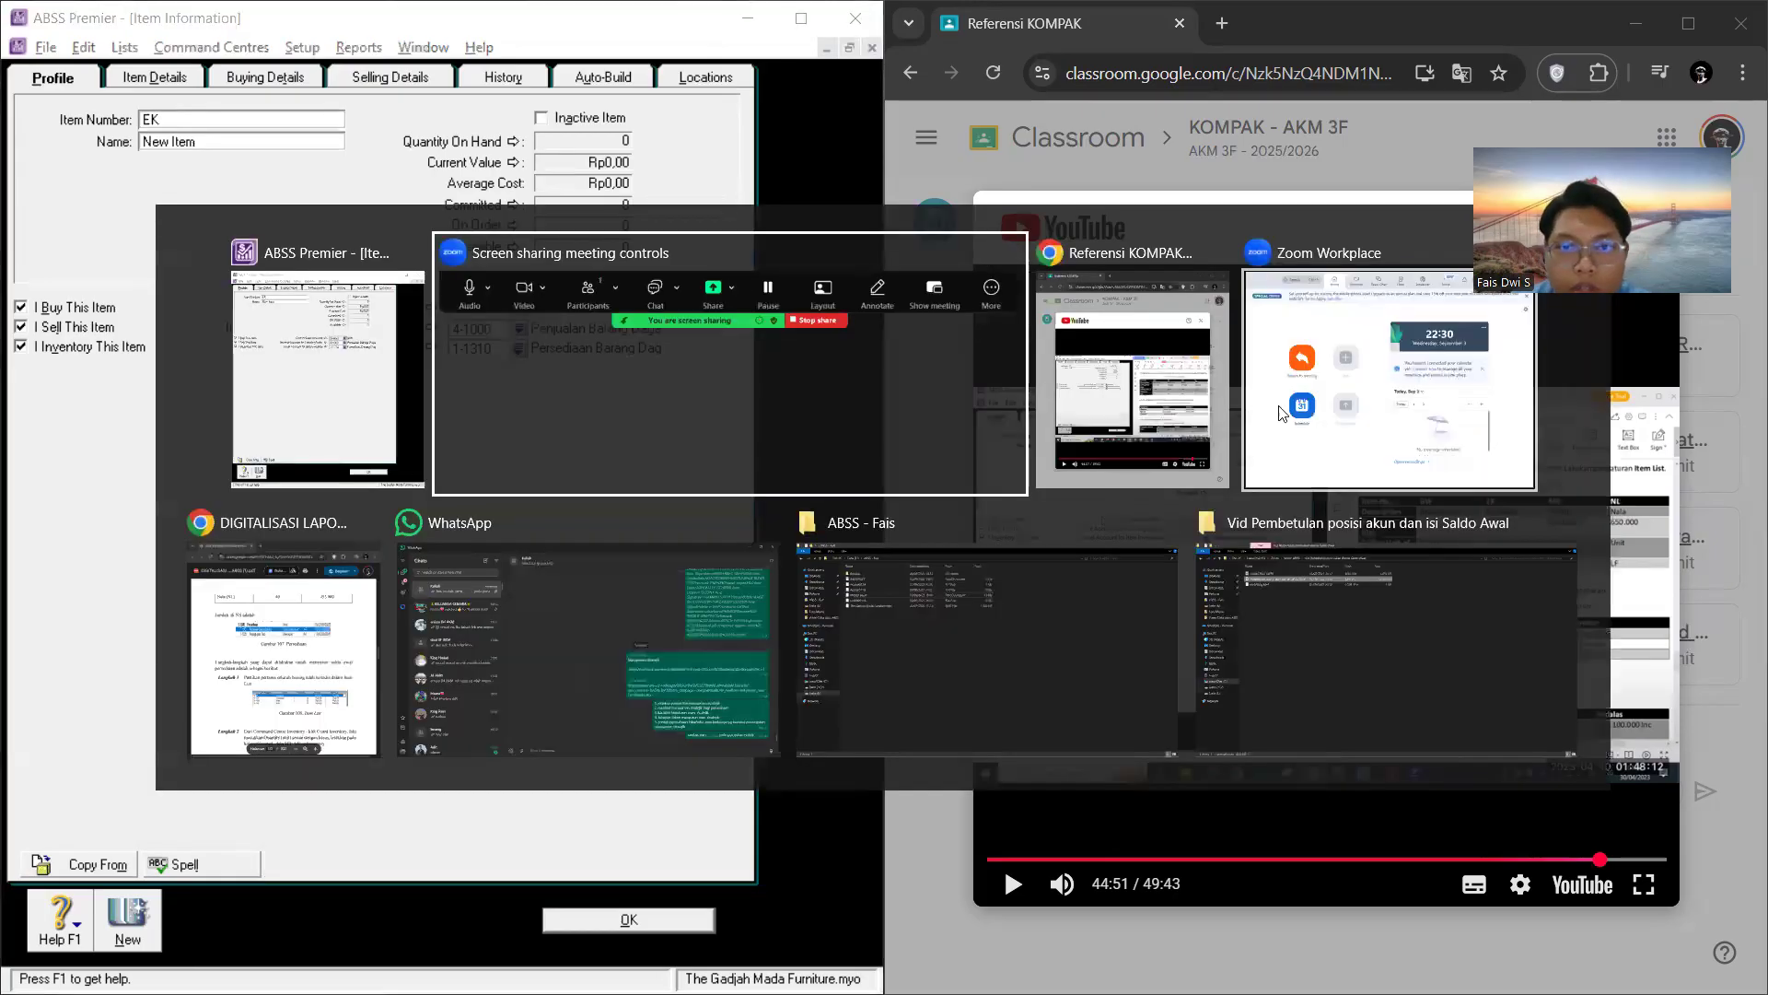
click(242, 663)
scroll(1201, 525, up, 5)
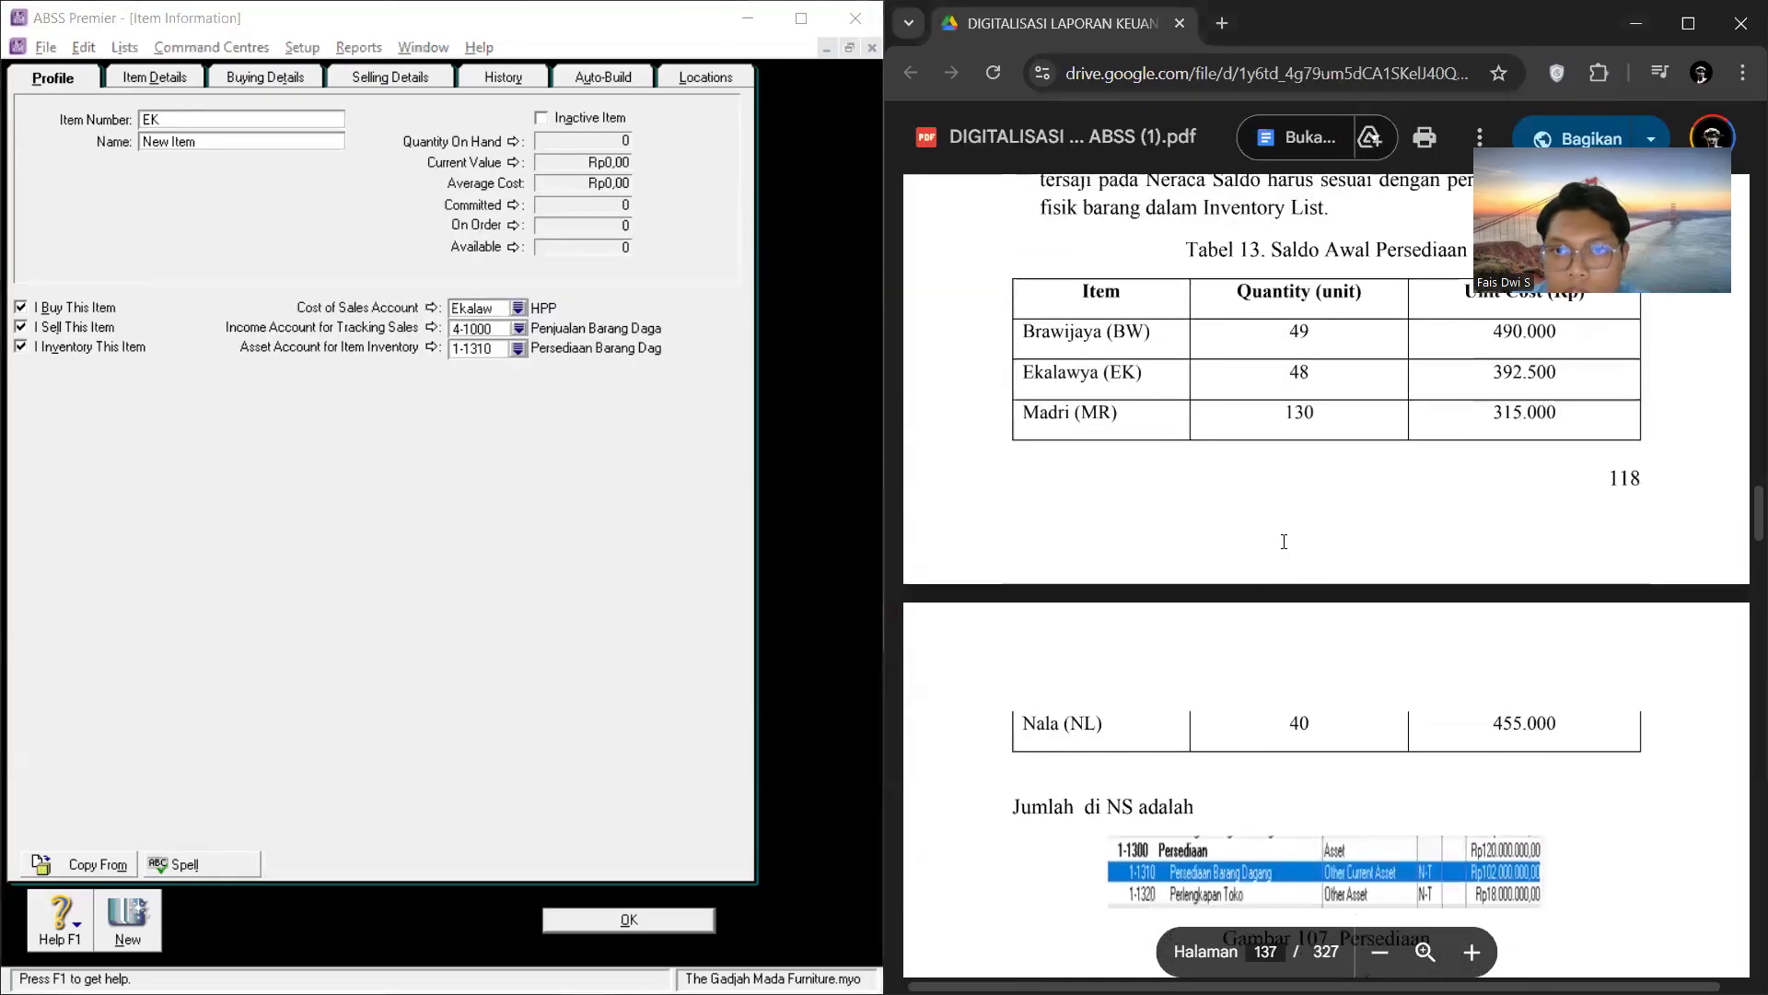
click(232, 144)
key(Return)
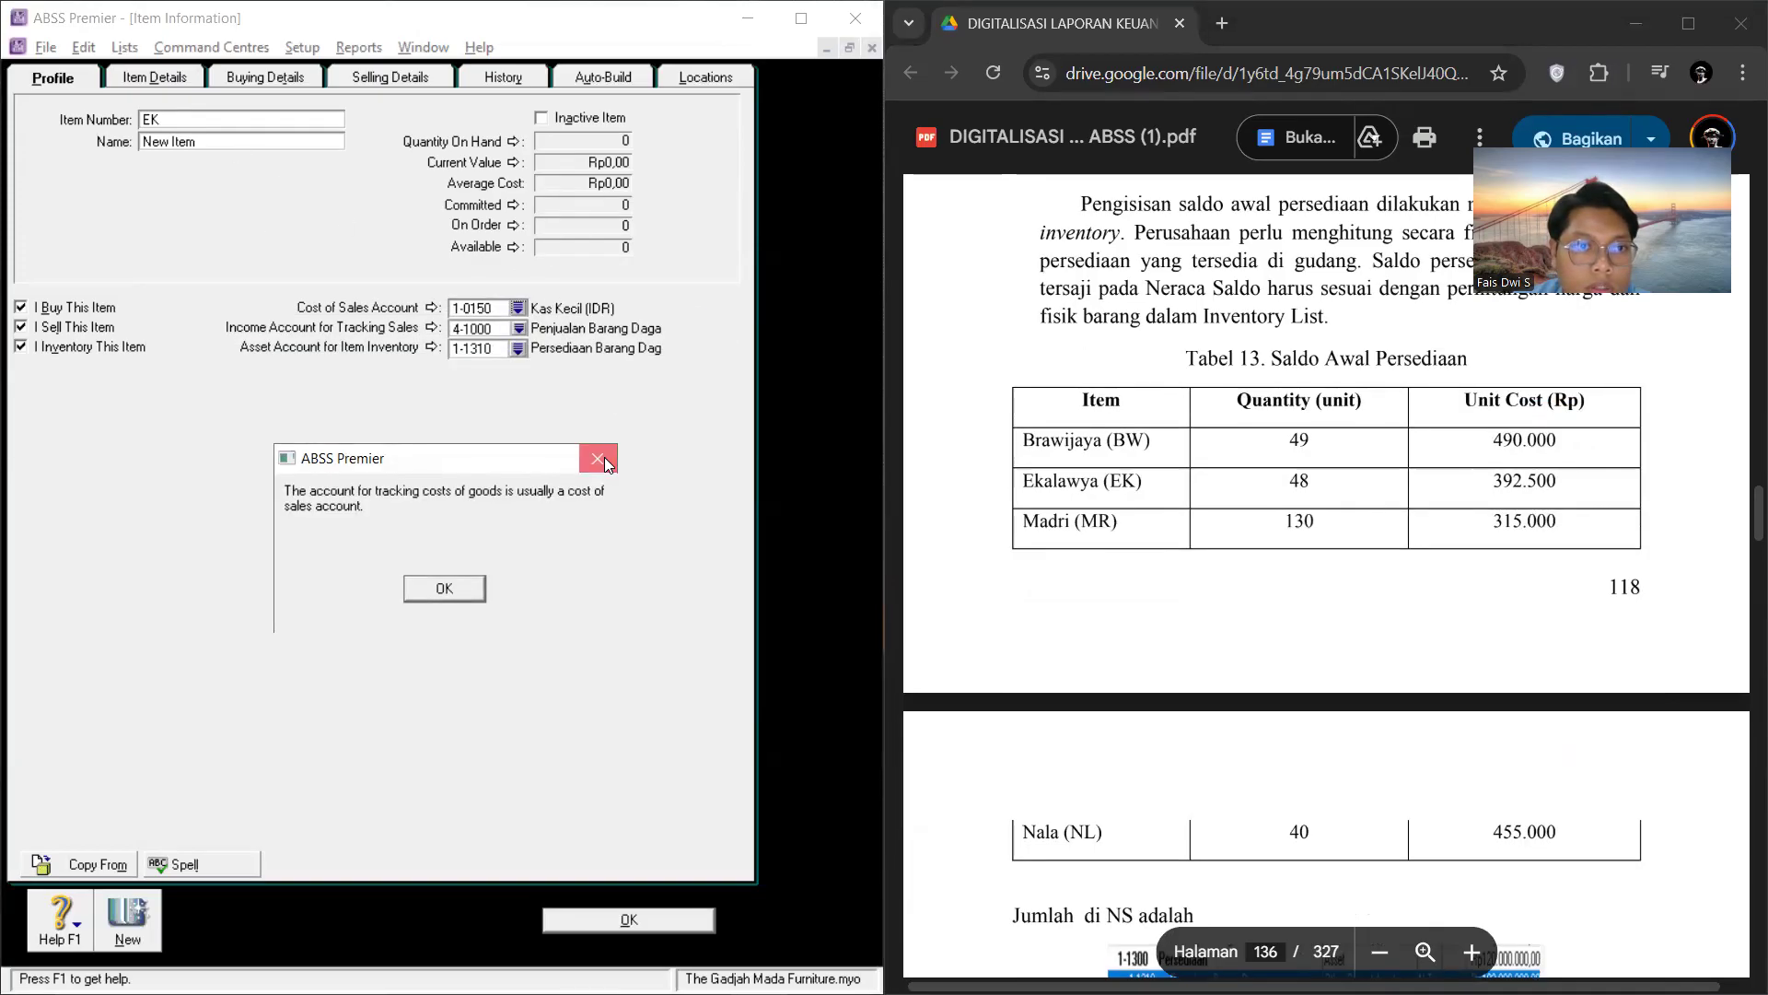
click(598, 459)
Step: Set item EK's cost of sales account to 5-1000 HPP
click(518, 308)
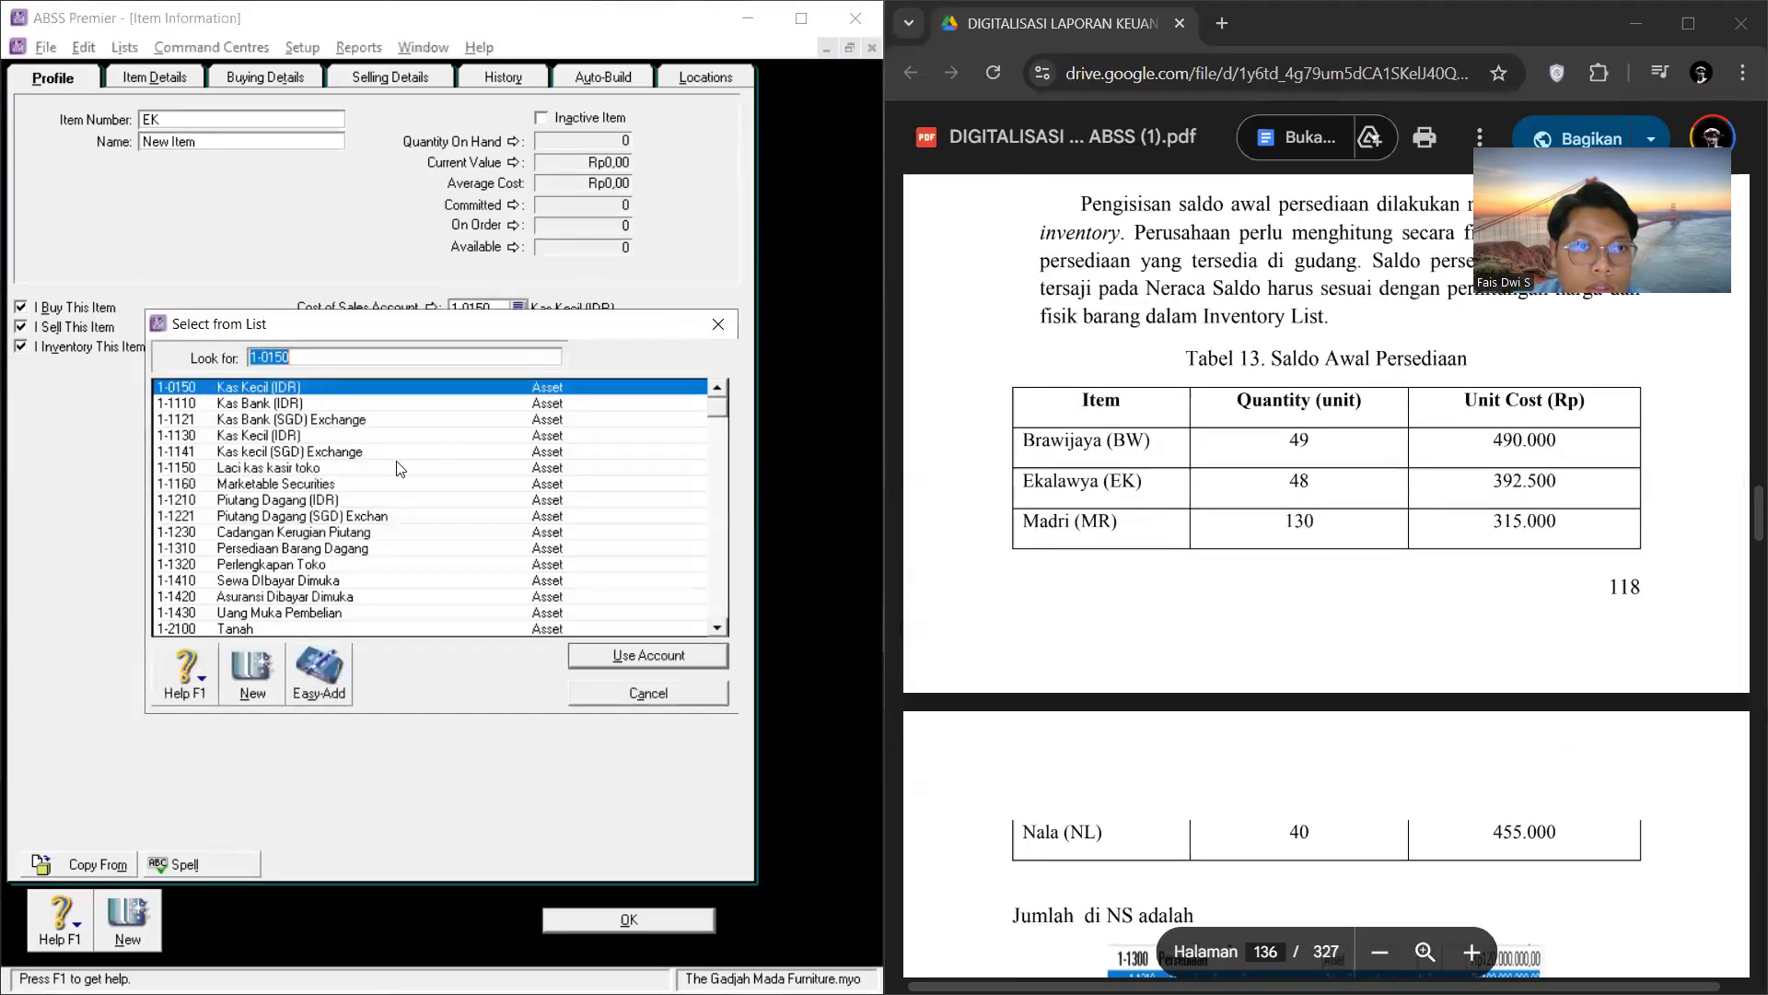
scroll(386, 505, down, 5)
scroll(386, 505, down, 2)
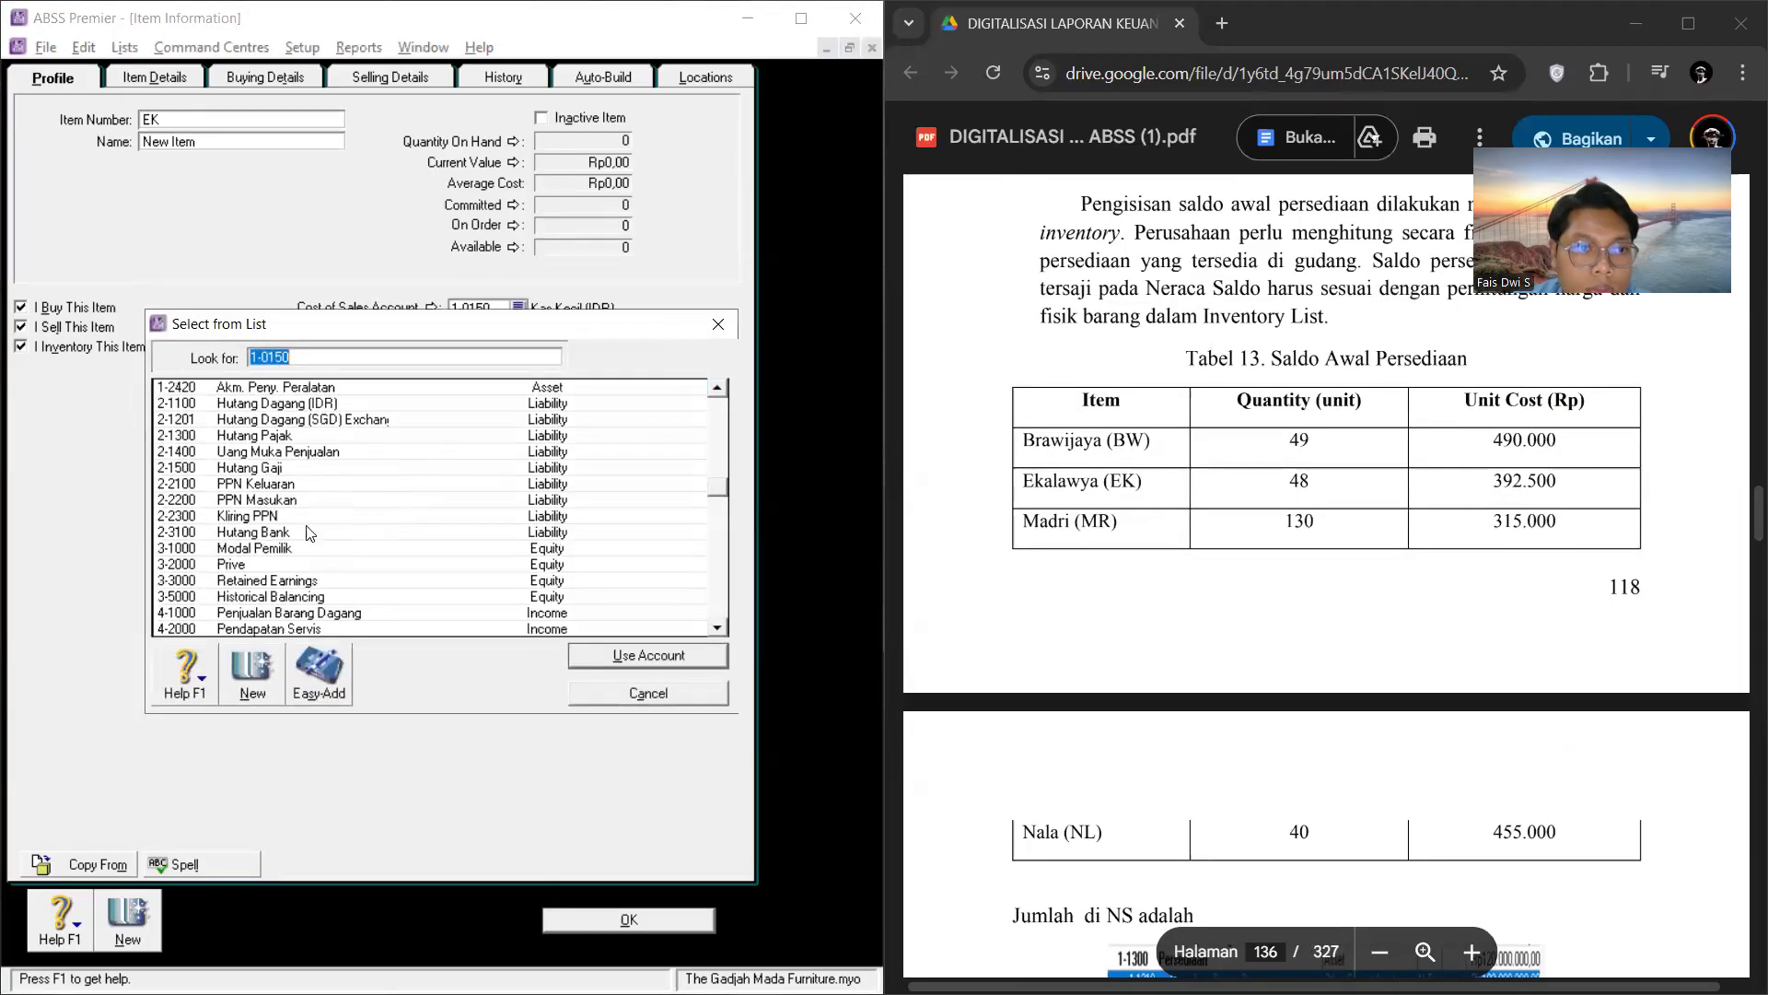
scroll(261, 543, down, 2)
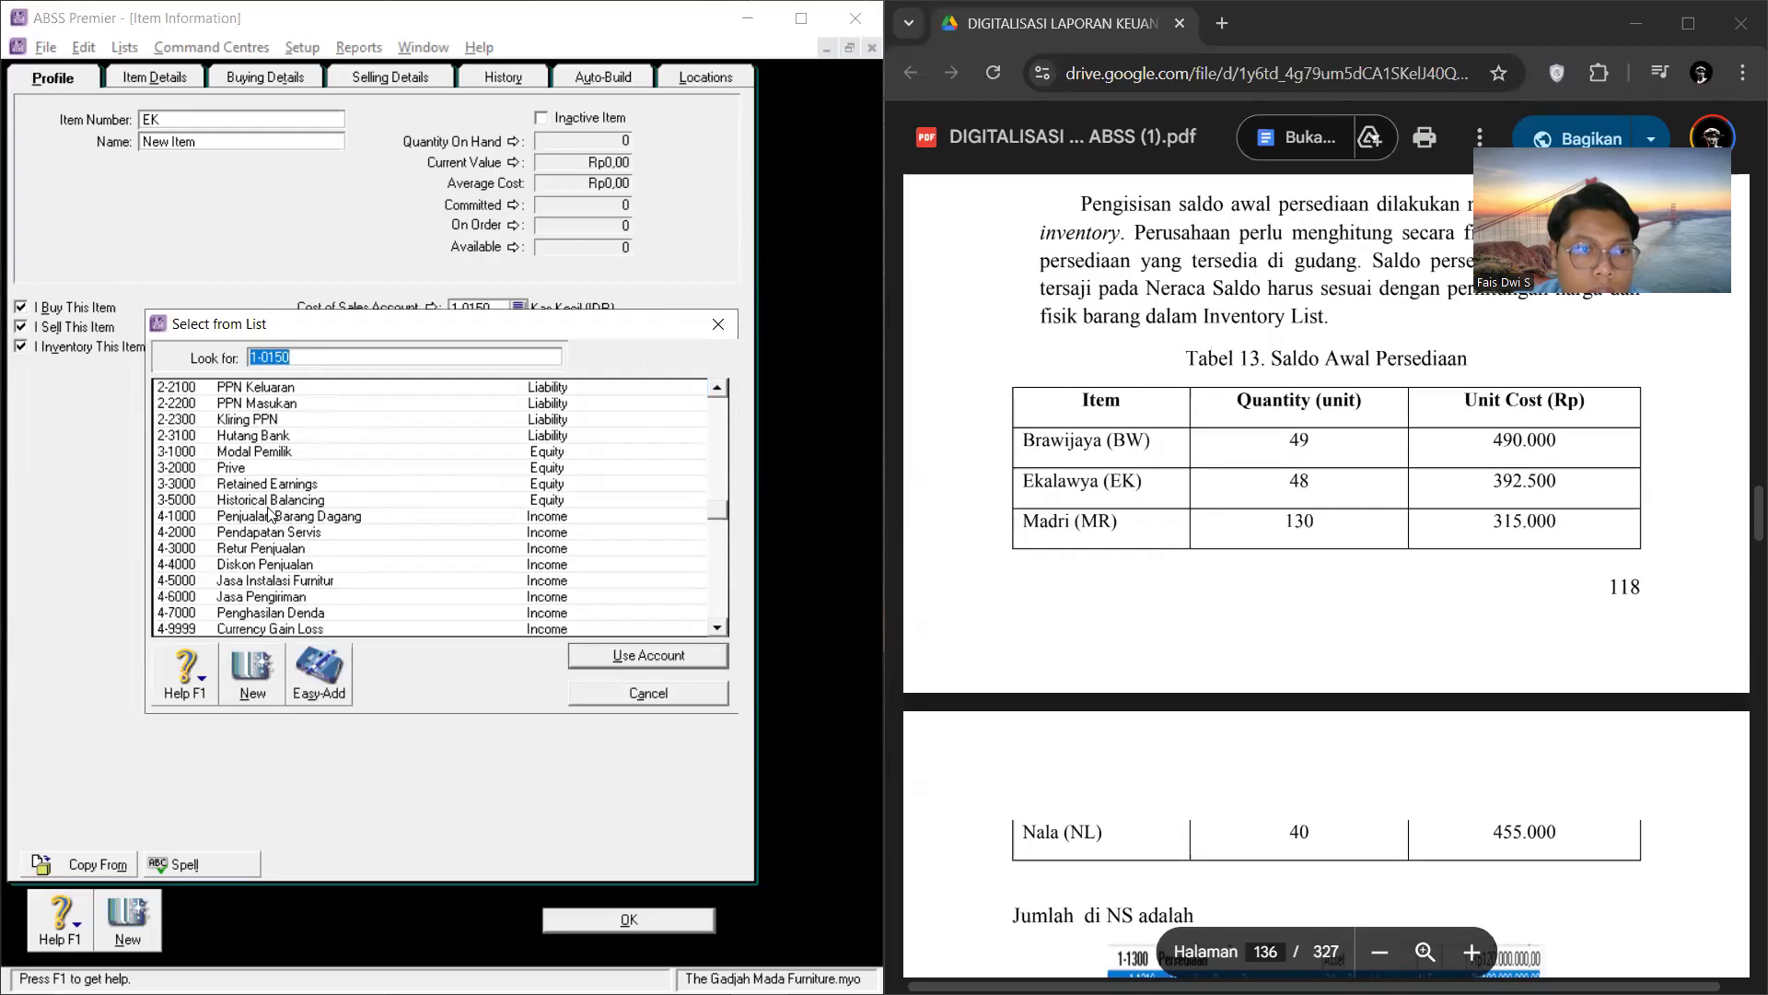
scroll(258, 529, down, 3)
click(255, 500)
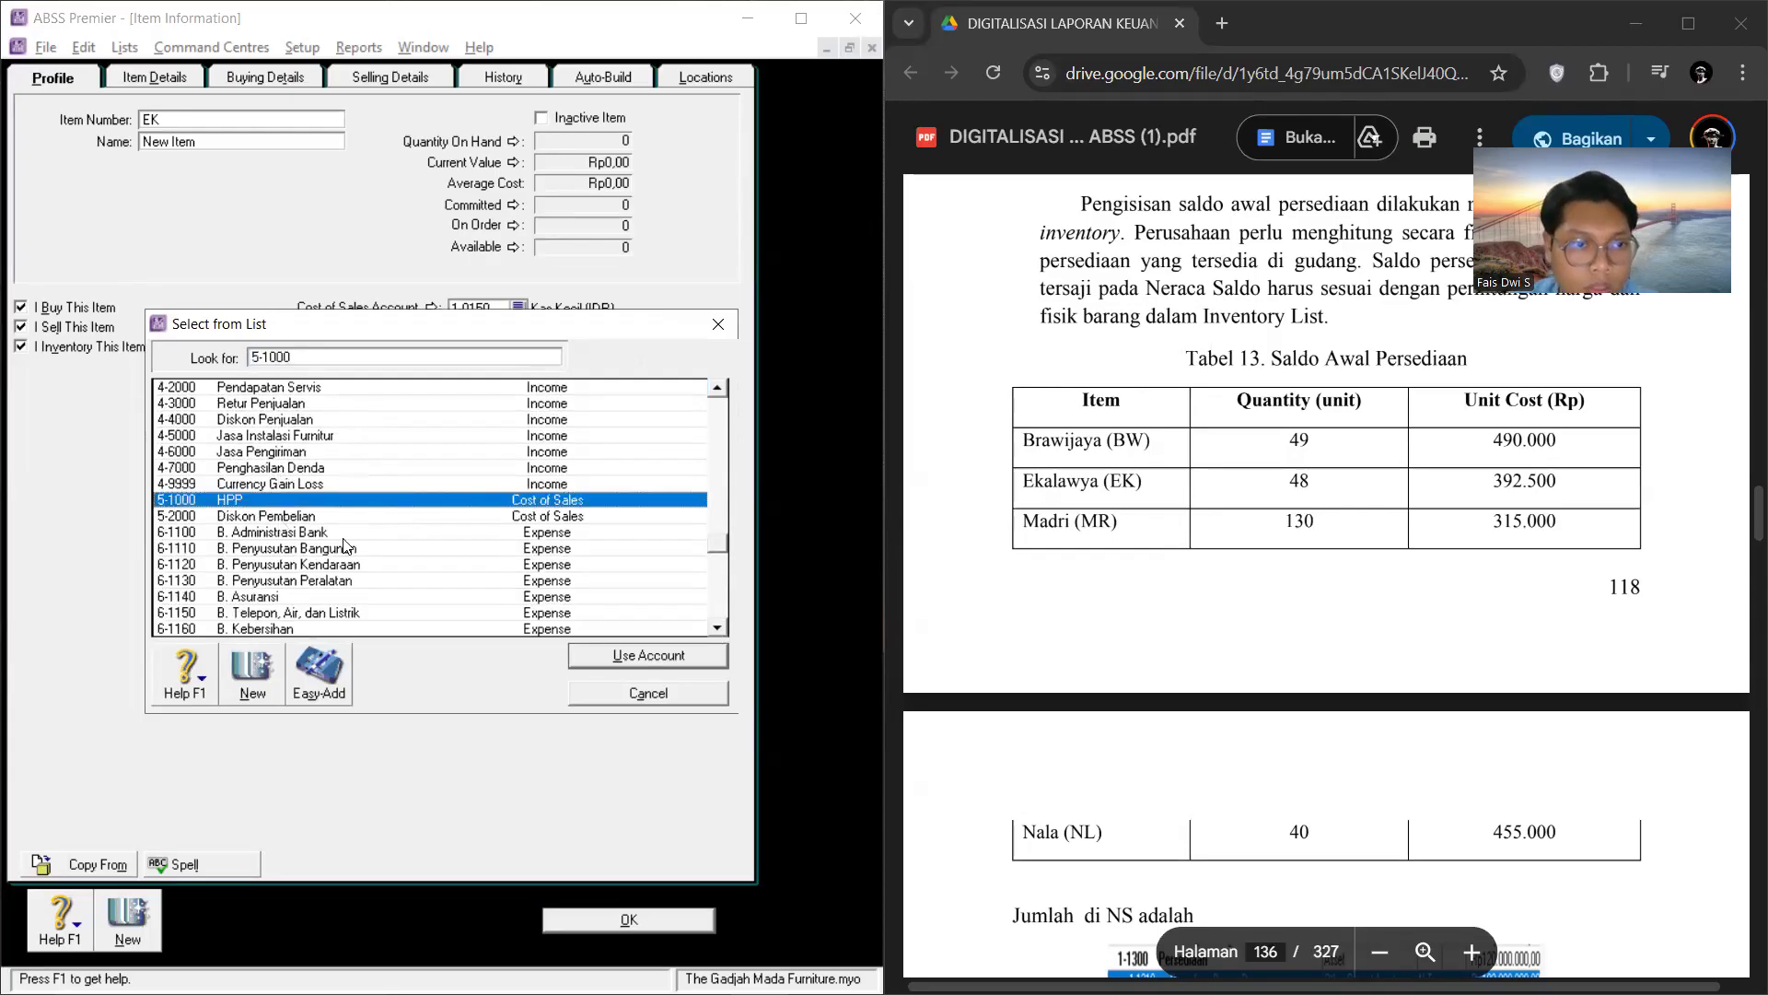
click(650, 654)
Step: Name item EK as Ekalawya in its profile
click(243, 144)
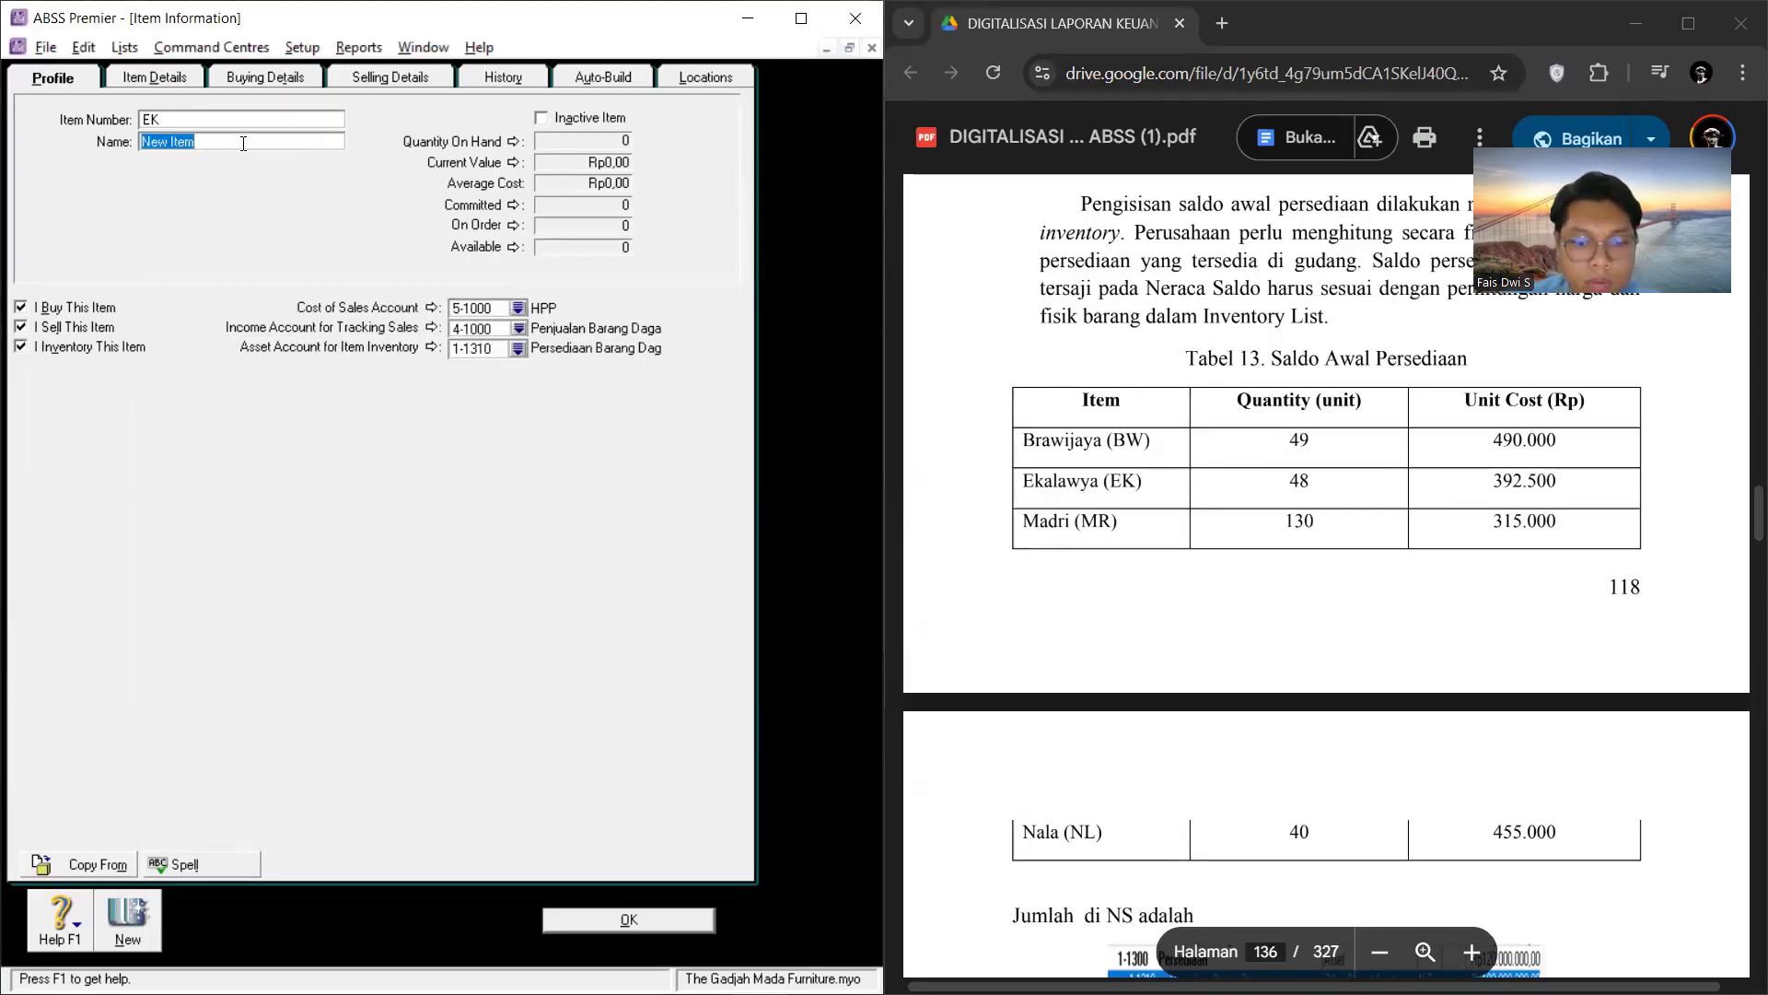
text(Eka)
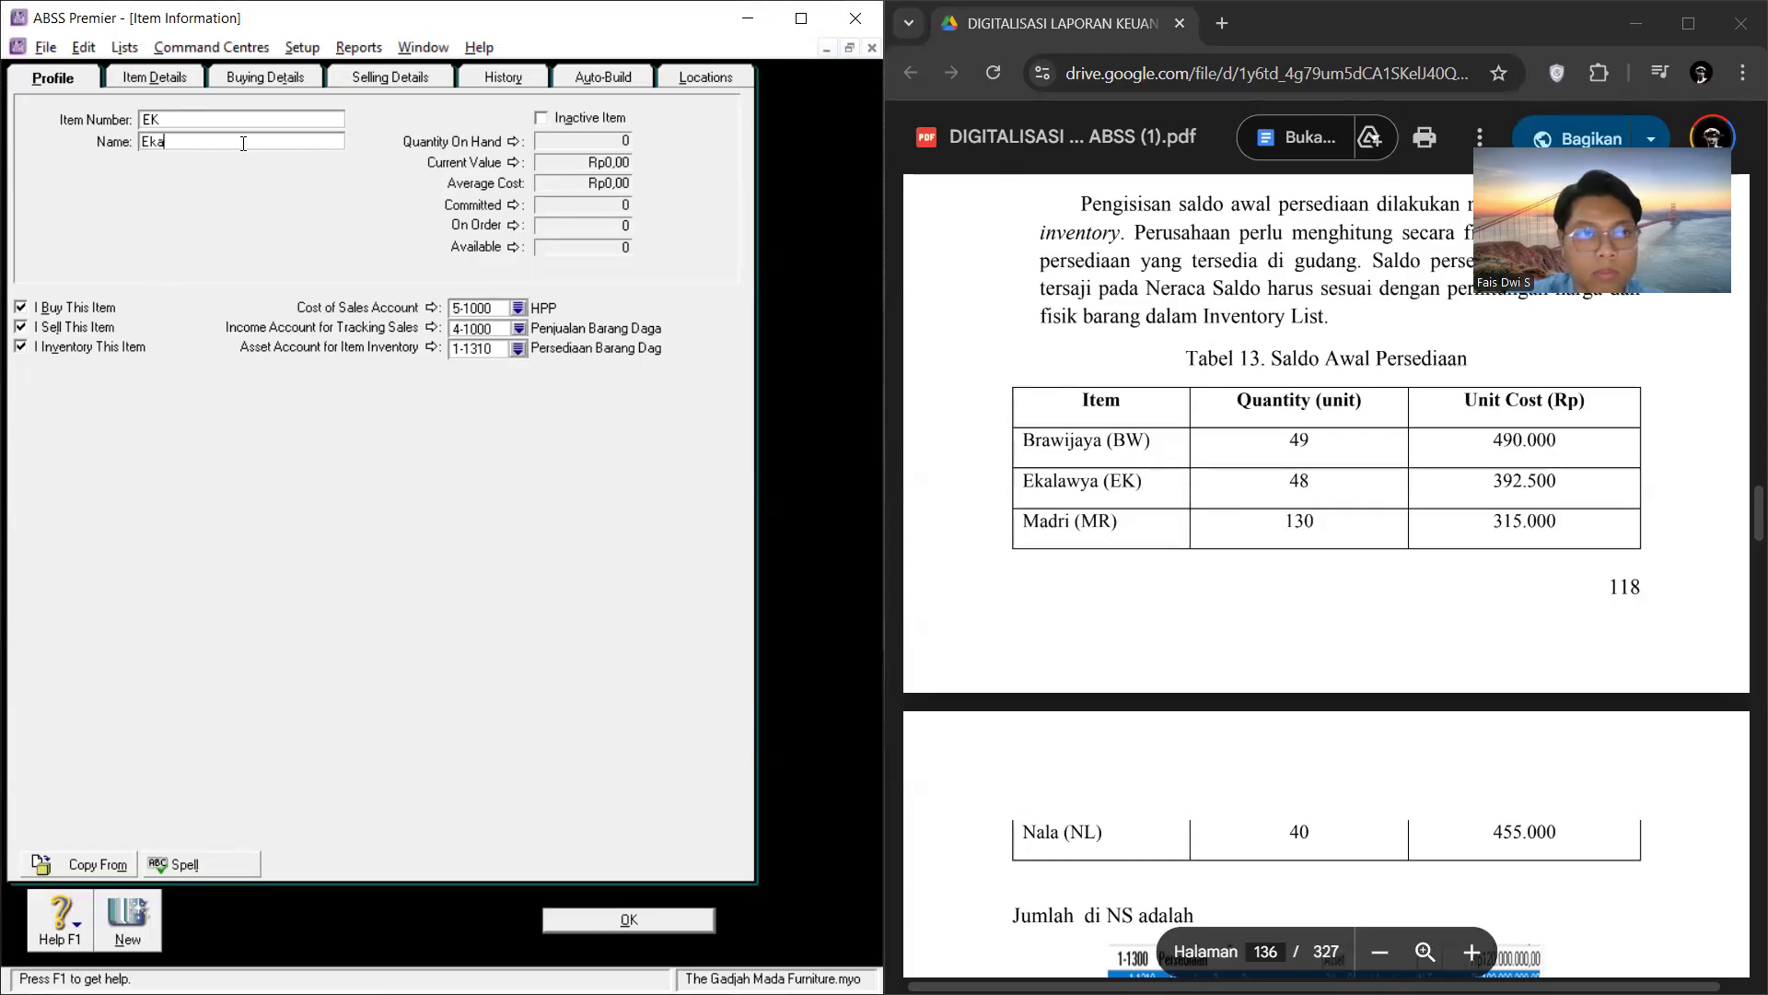
text(wwya)
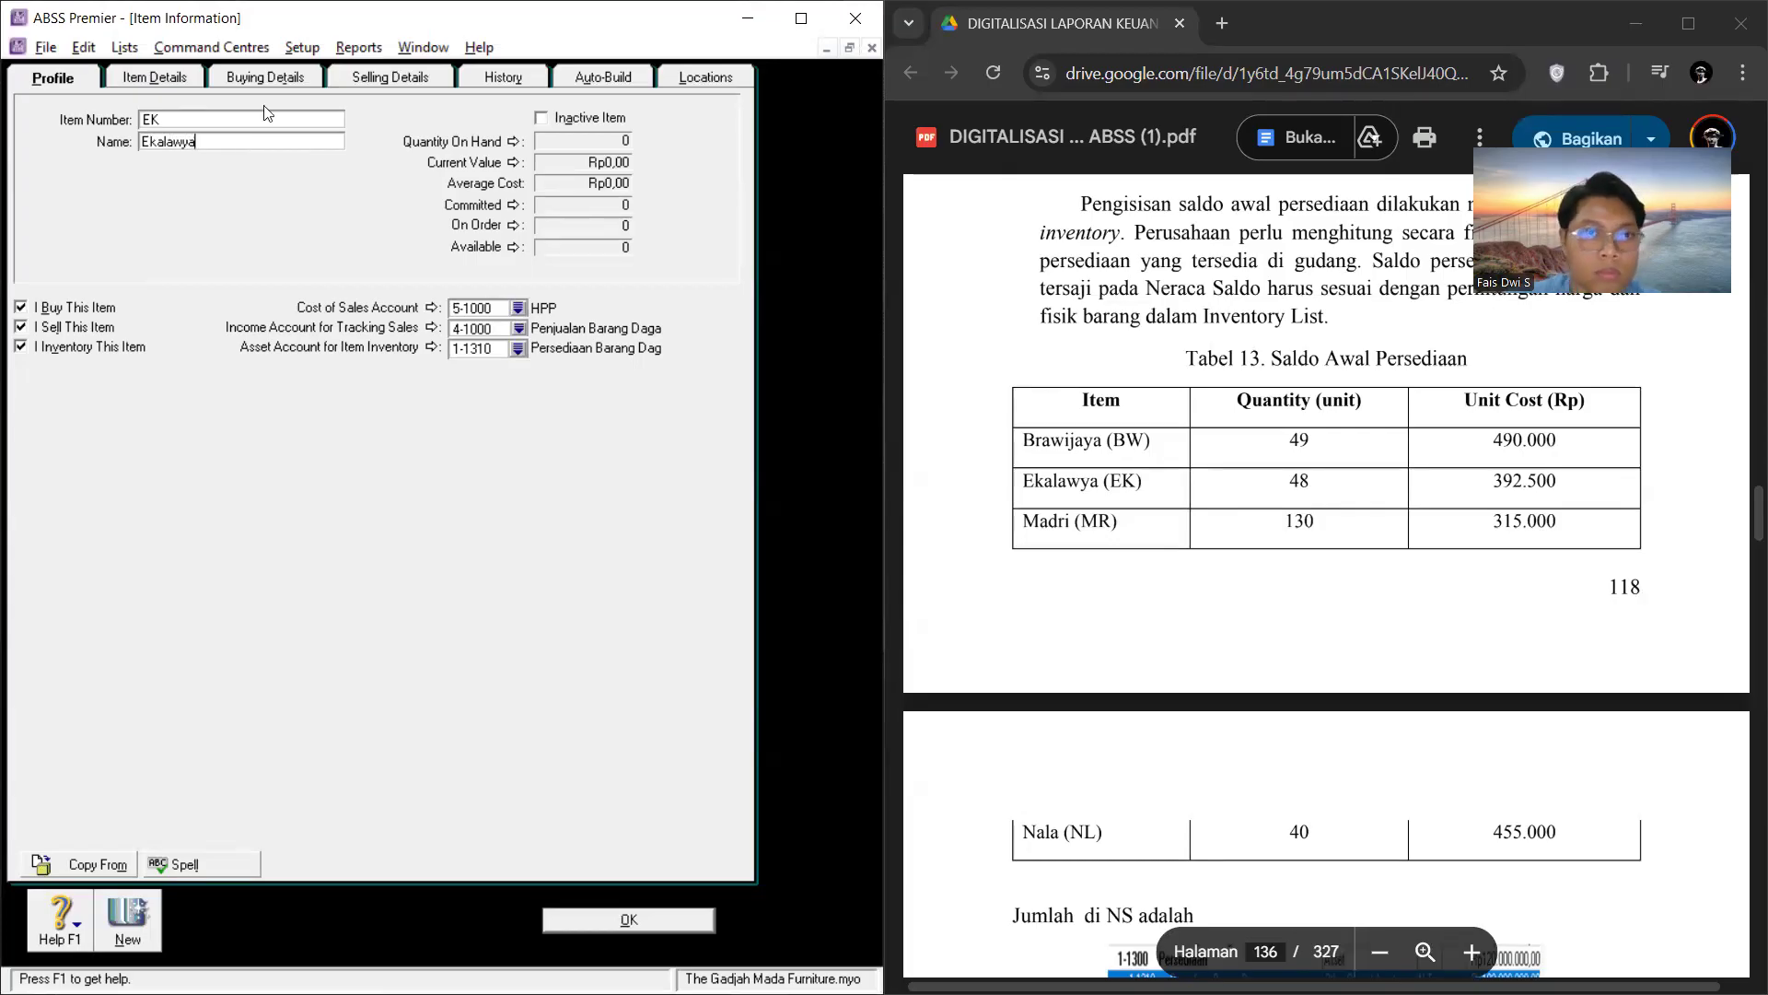
Step: Set item EK's base selling price to Rp560.000, consulting the item table in the Classroom video
click(176, 76)
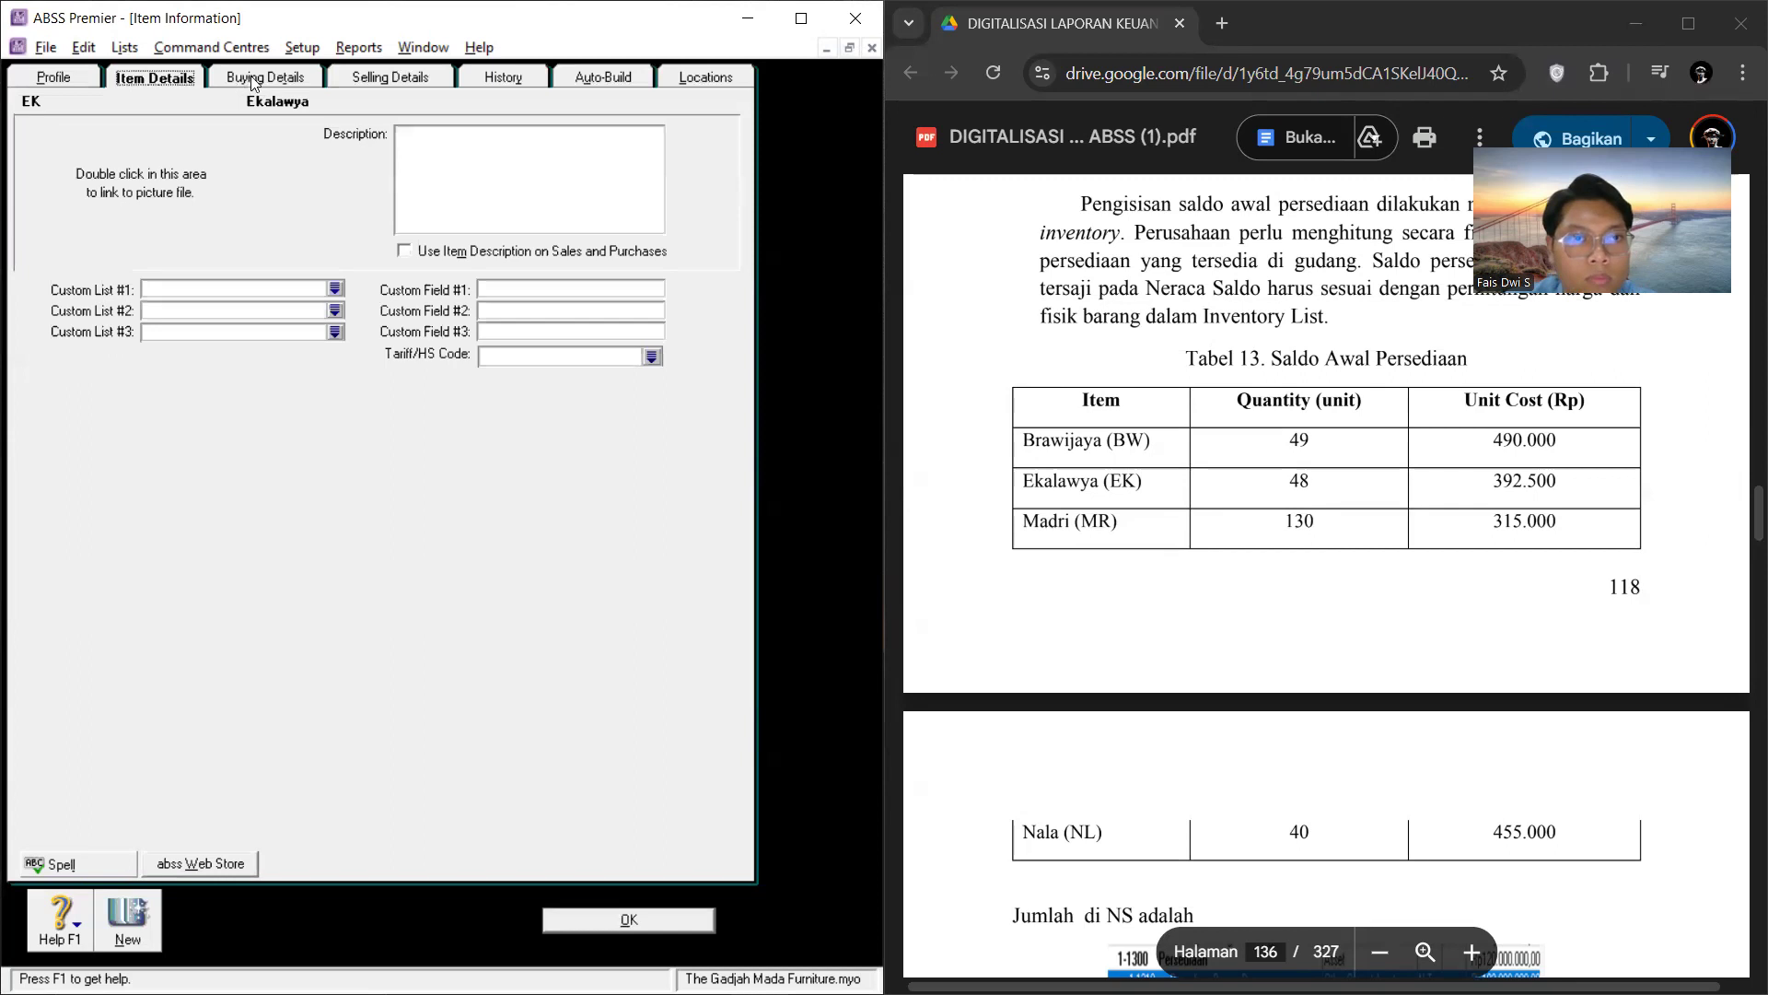
click(252, 79)
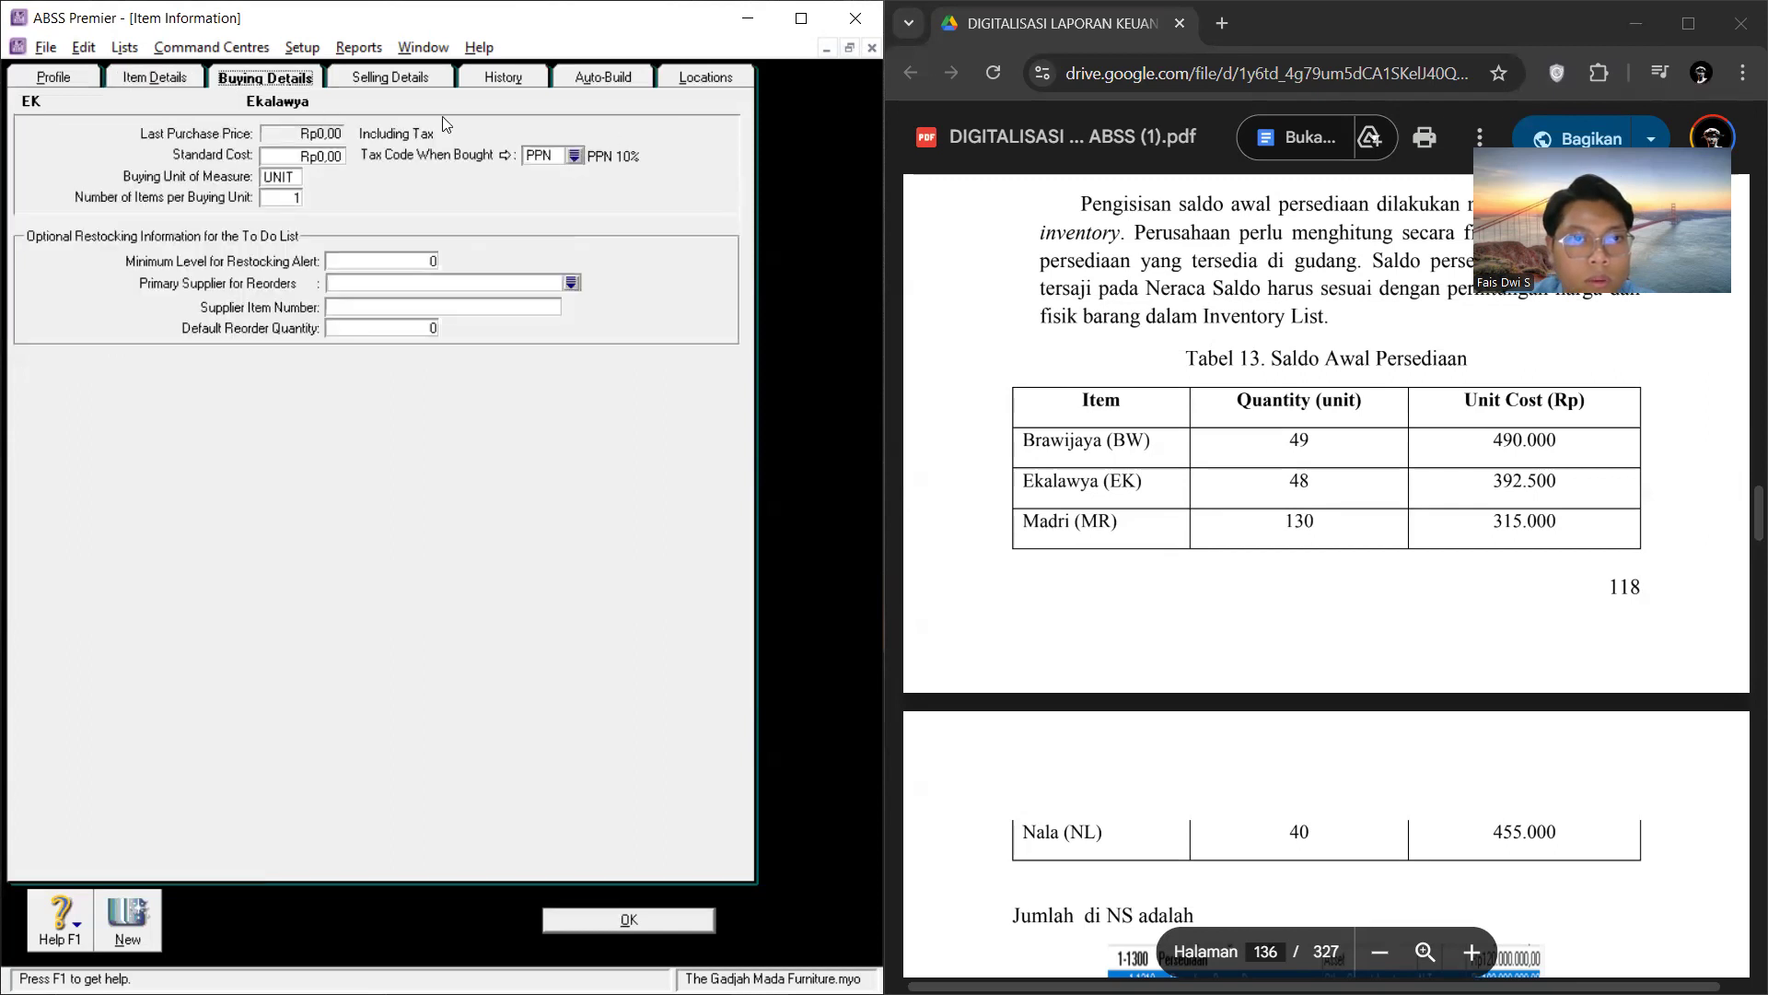
click(396, 81)
click(312, 126)
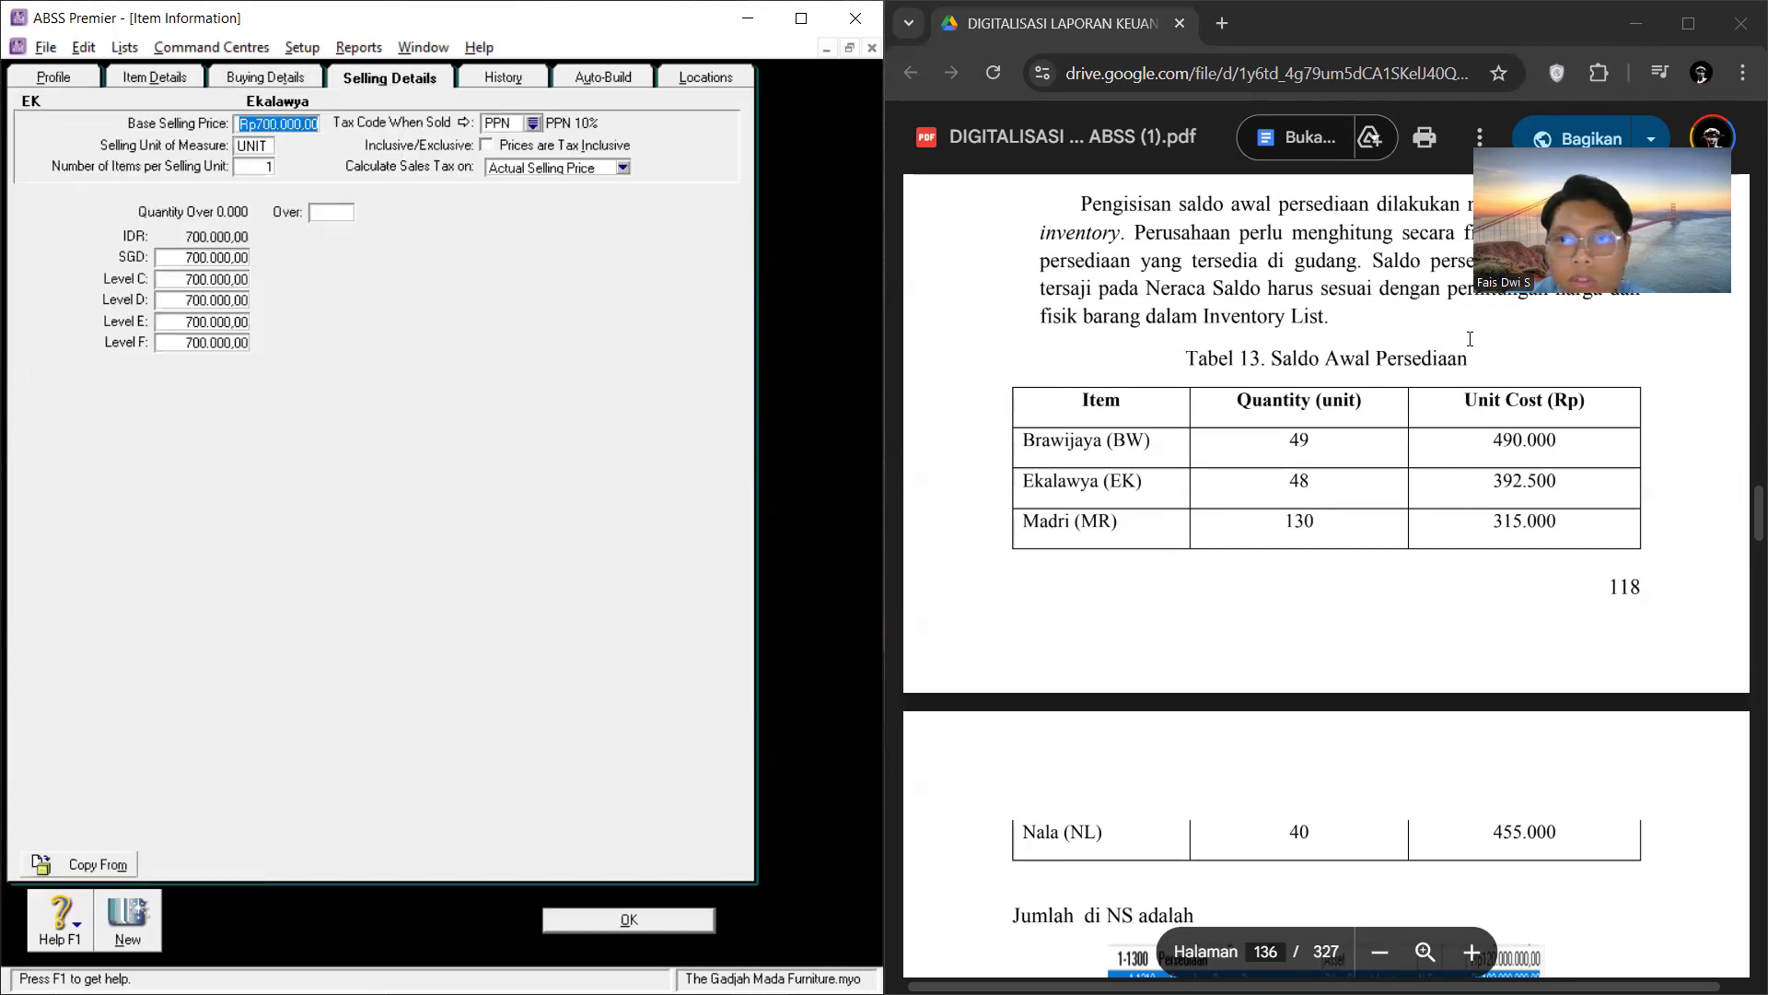
key(alt+Tab)
click(1338, 392)
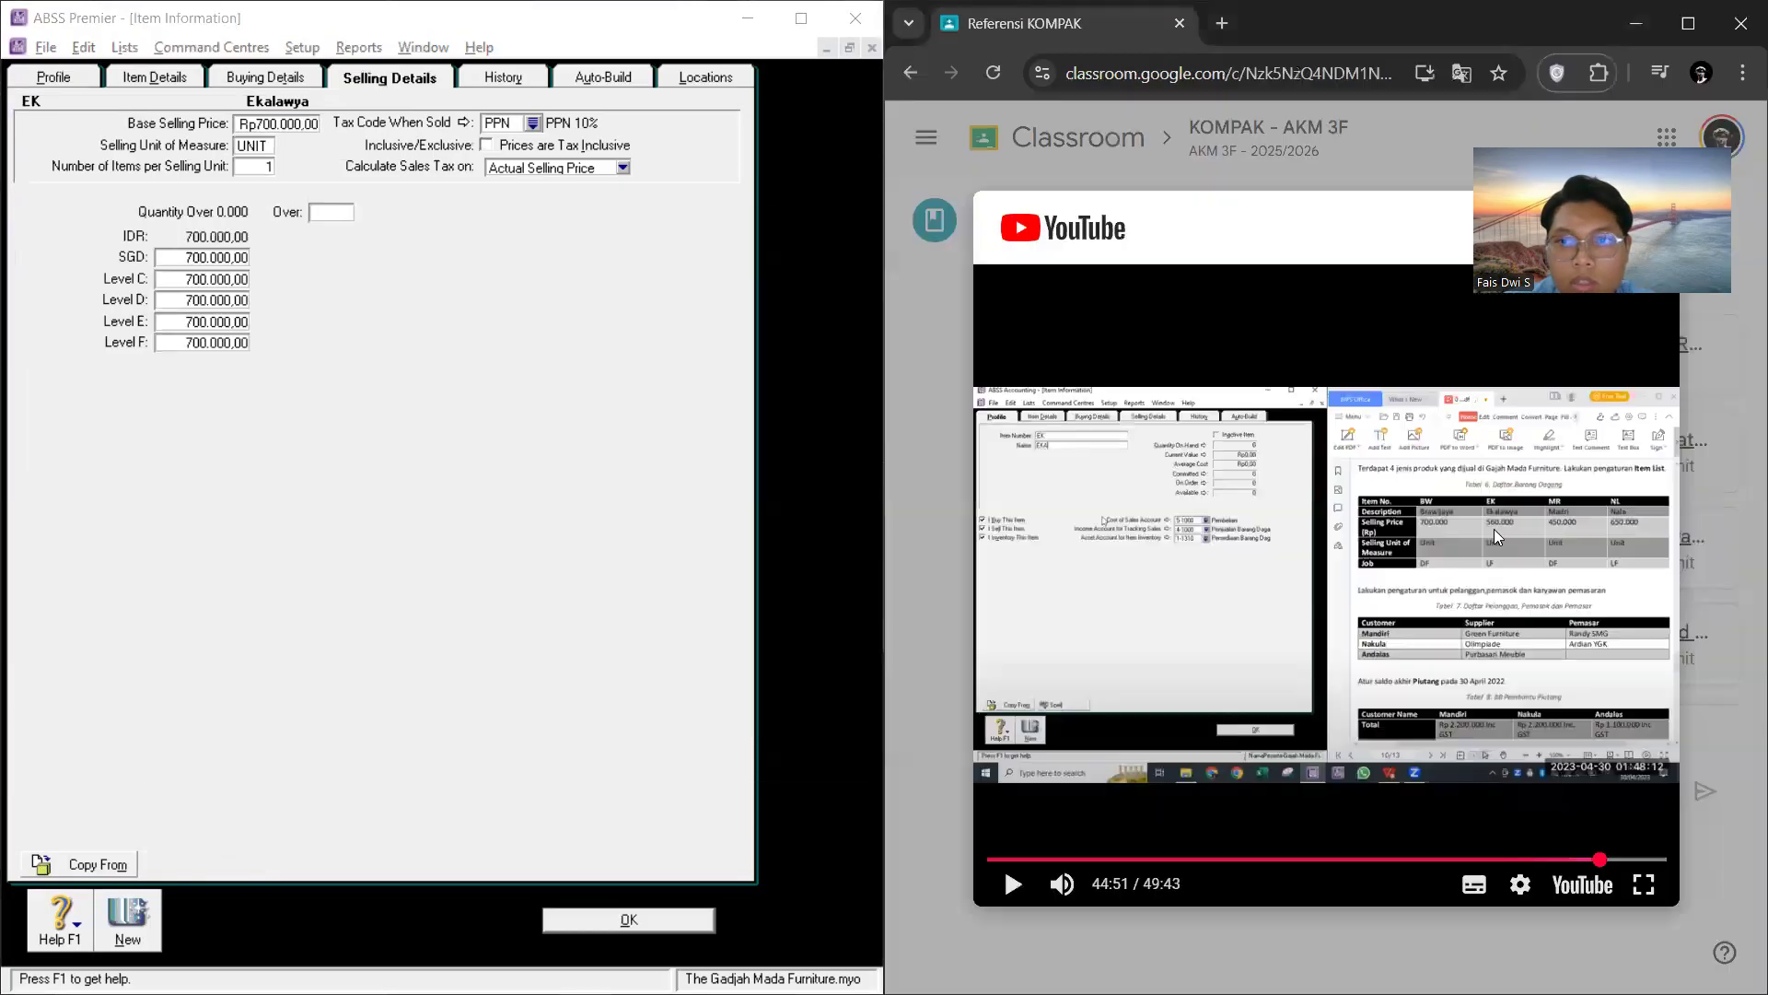
click(294, 123)
double_click(318, 123)
text(560000)
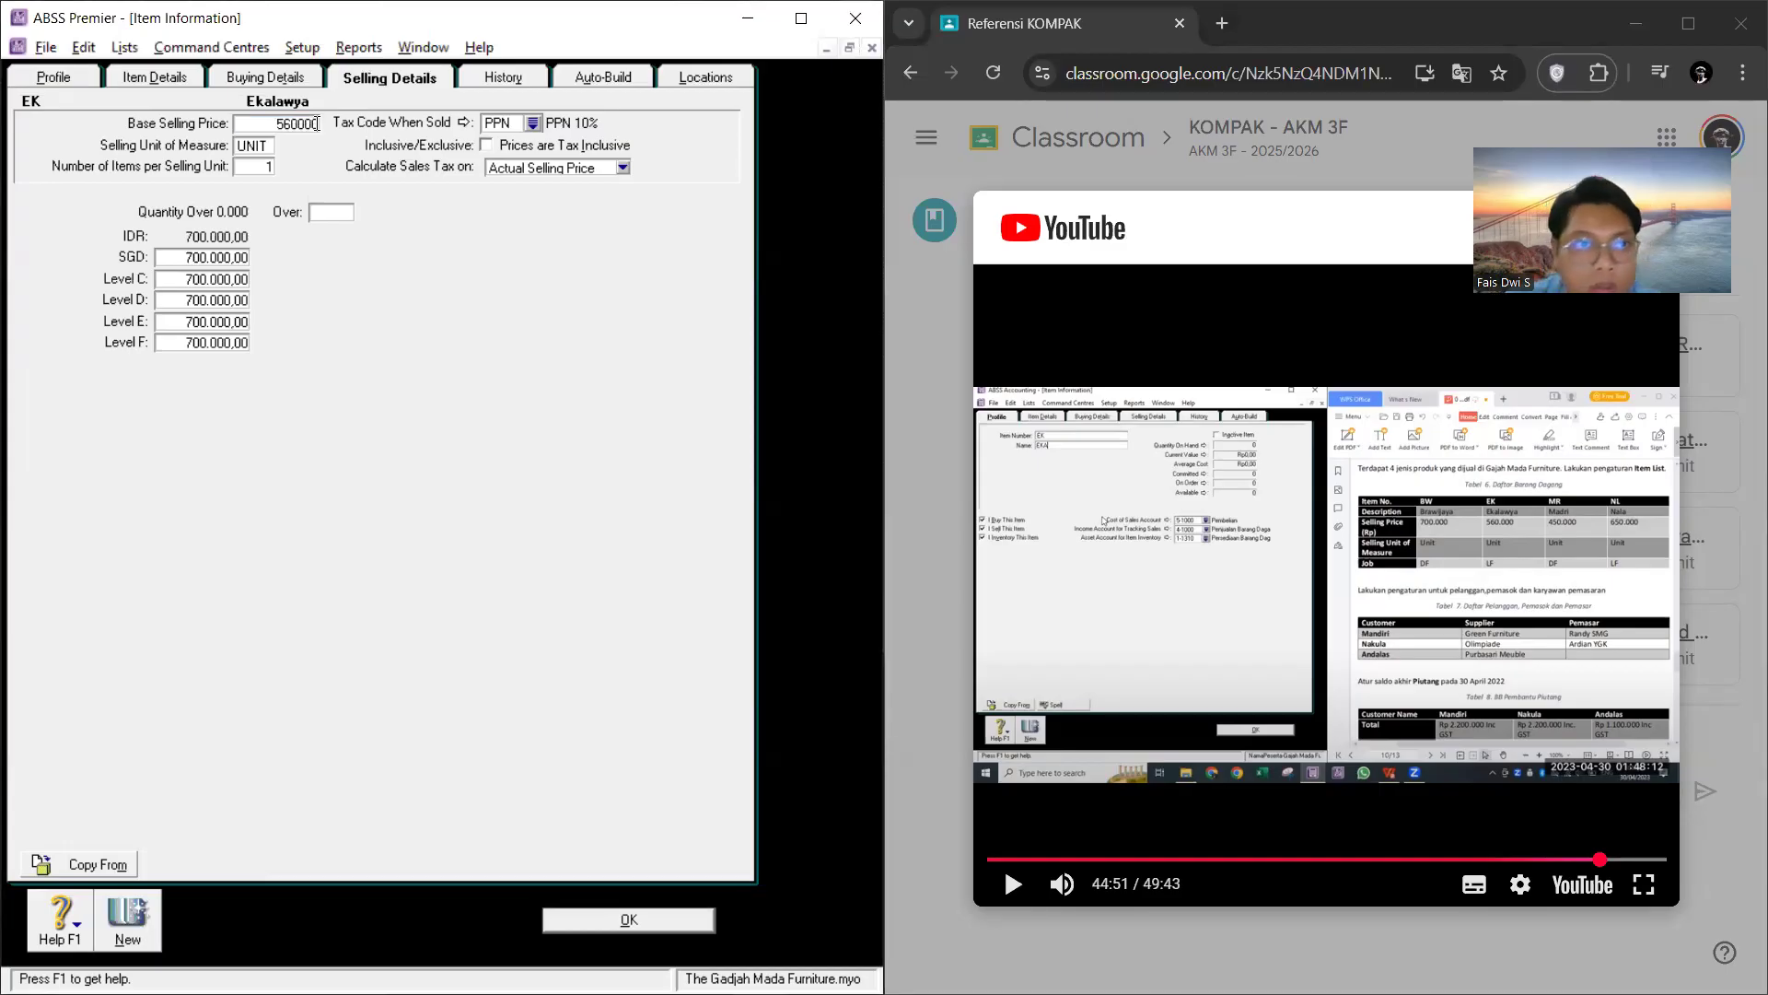
key(Tab)
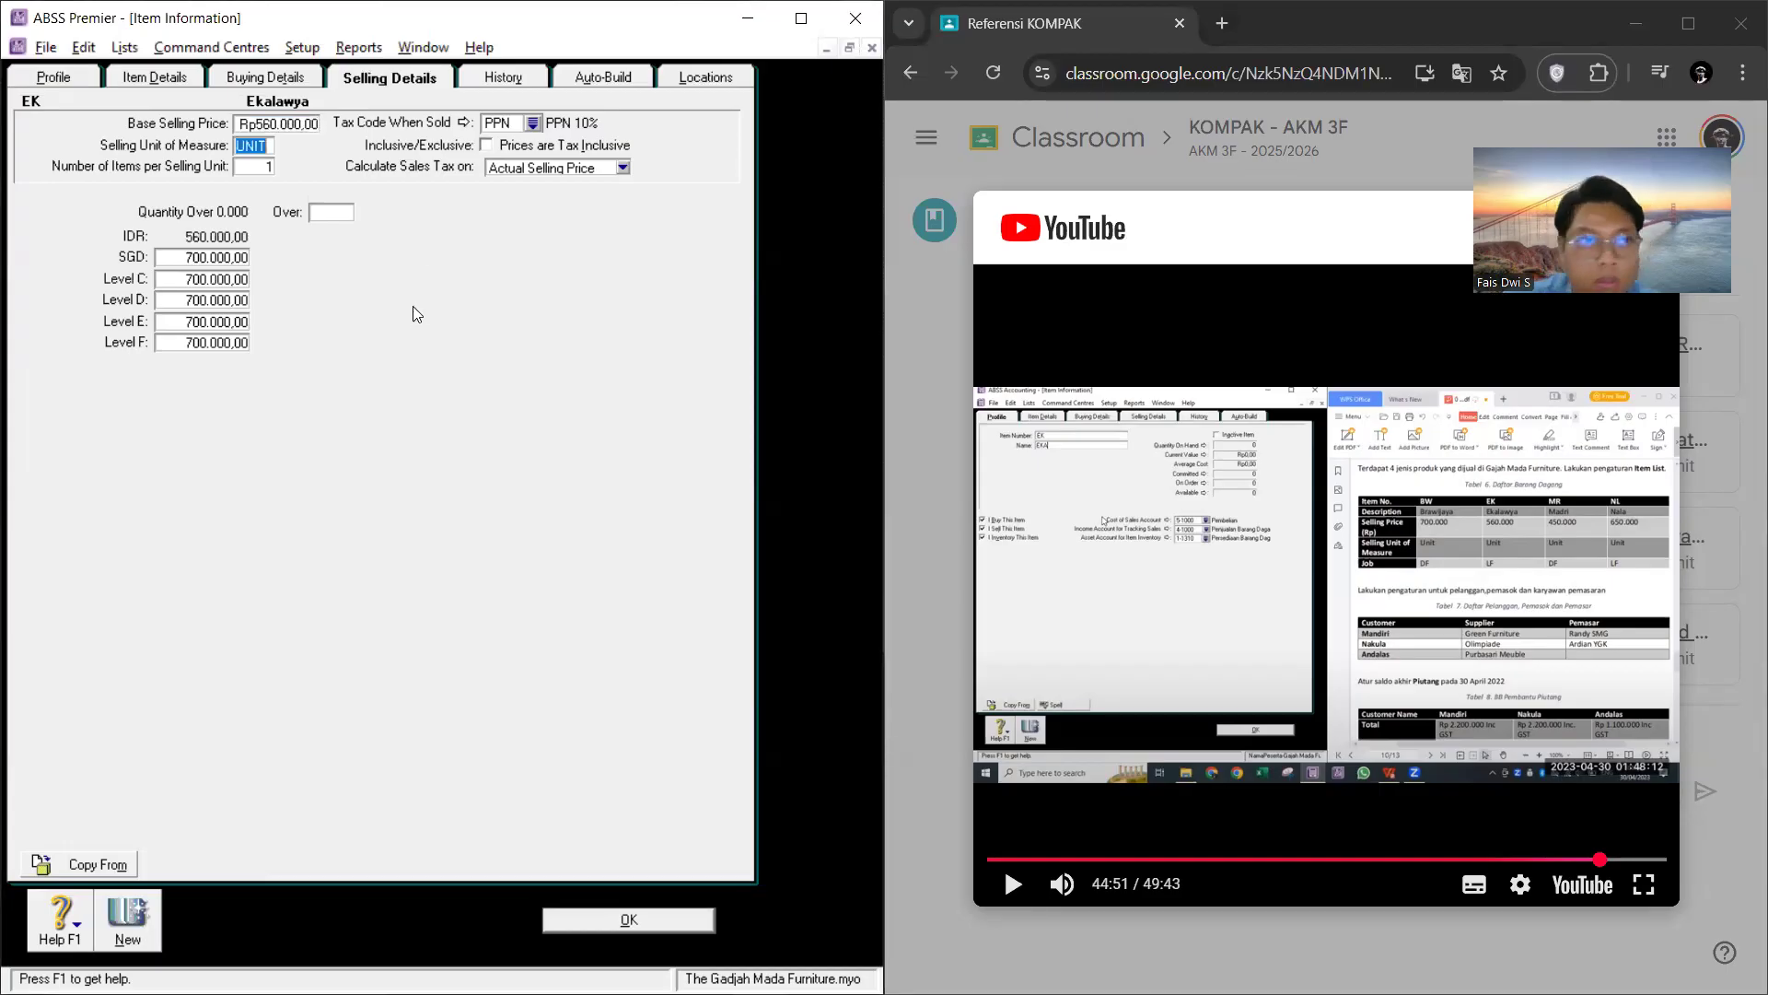
click(261, 148)
Step: Create another item with the item number MR and the name Madri
click(397, 75)
click(397, 78)
click(295, 79)
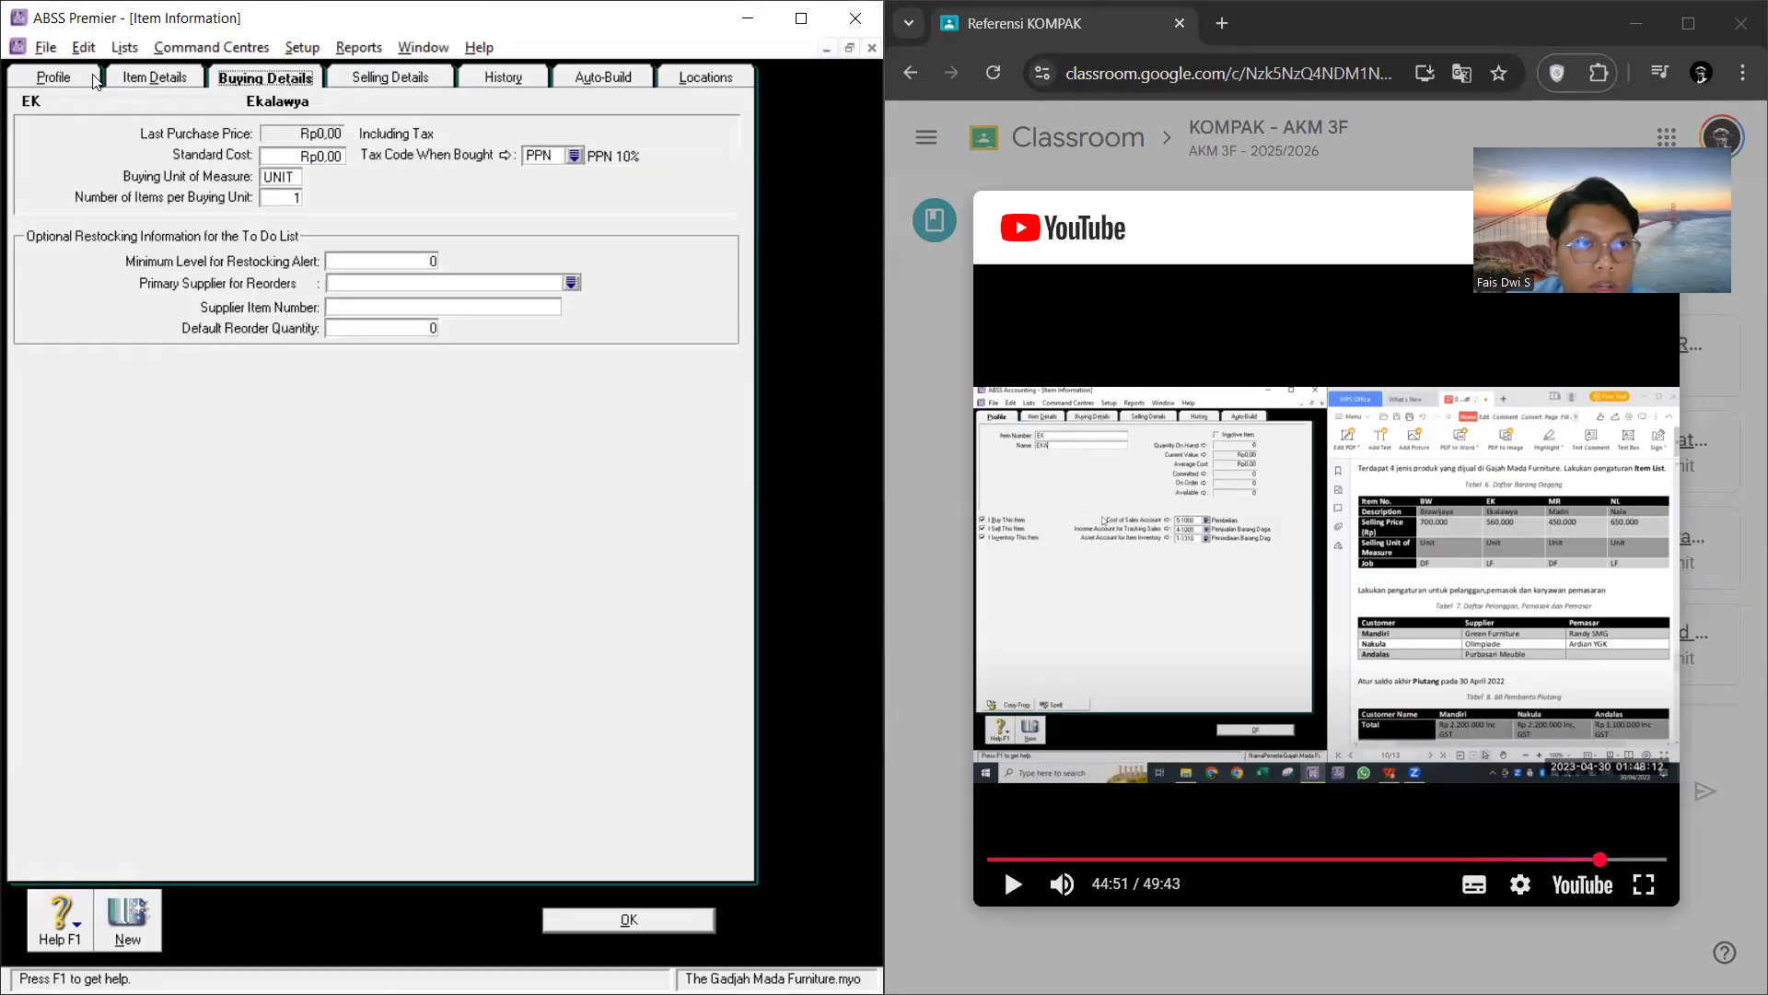
click(95, 79)
click(128, 932)
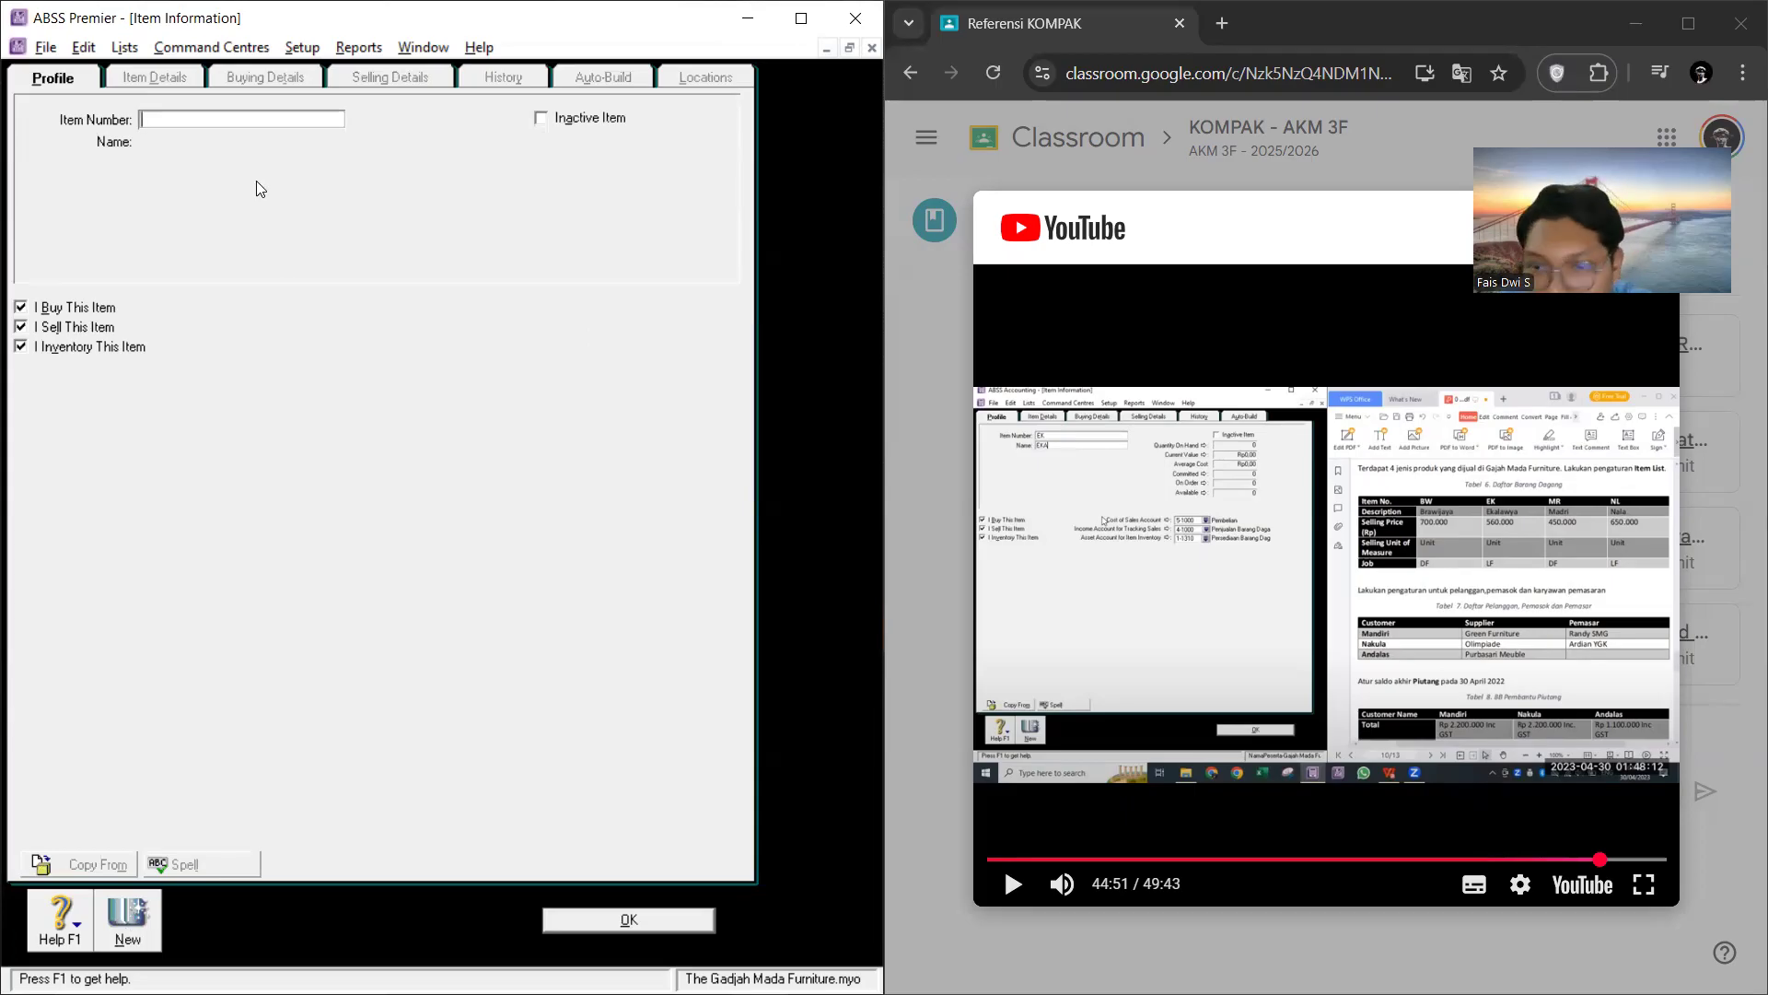
key(Tab)
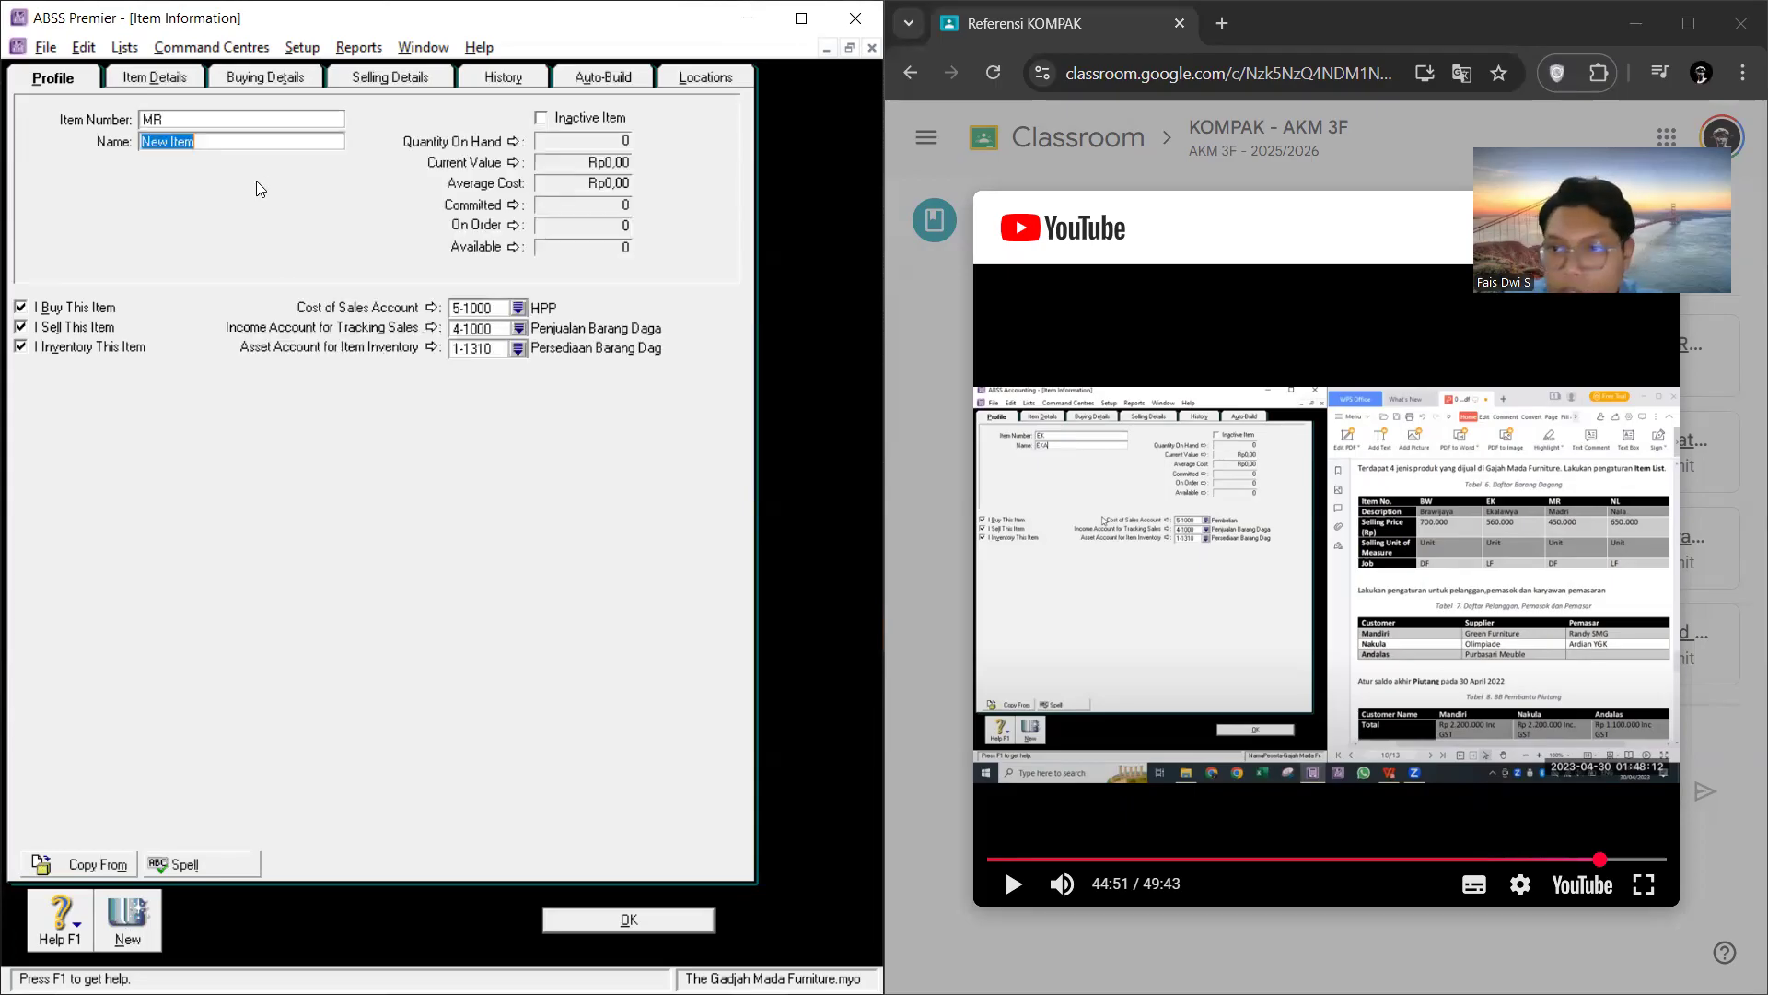
text(Madri)
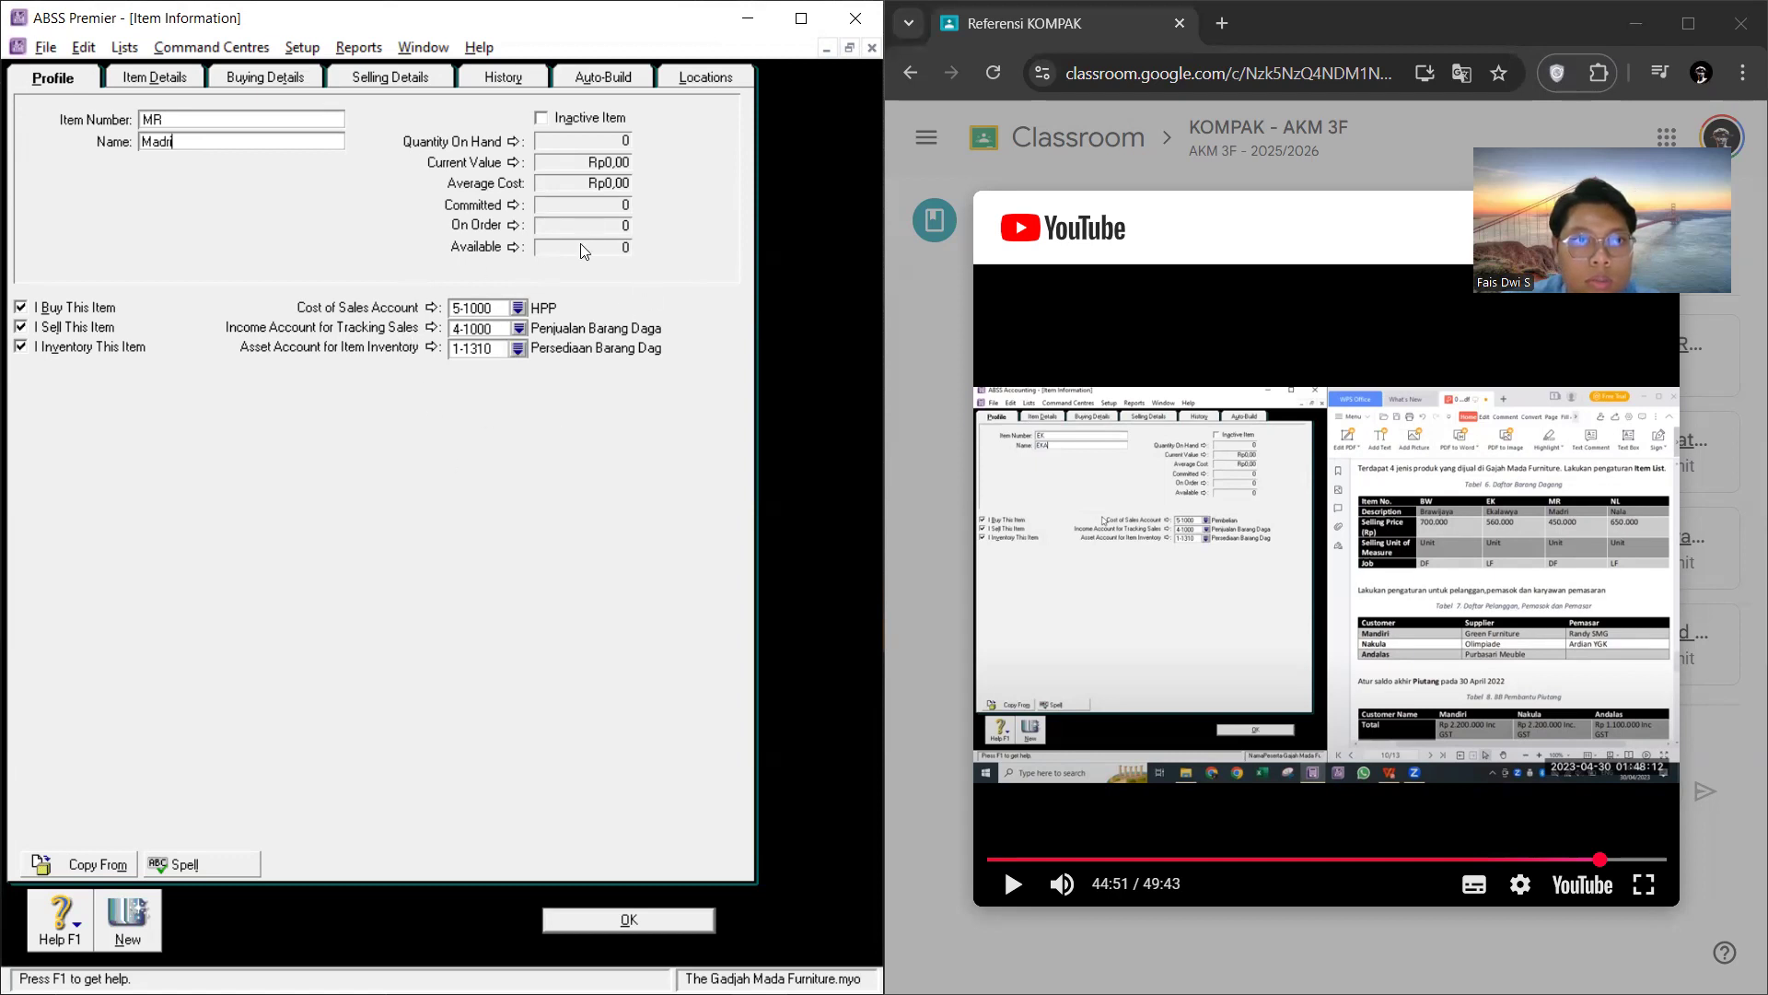
Step: Set item MR's base selling price to Rp450.000
click(294, 79)
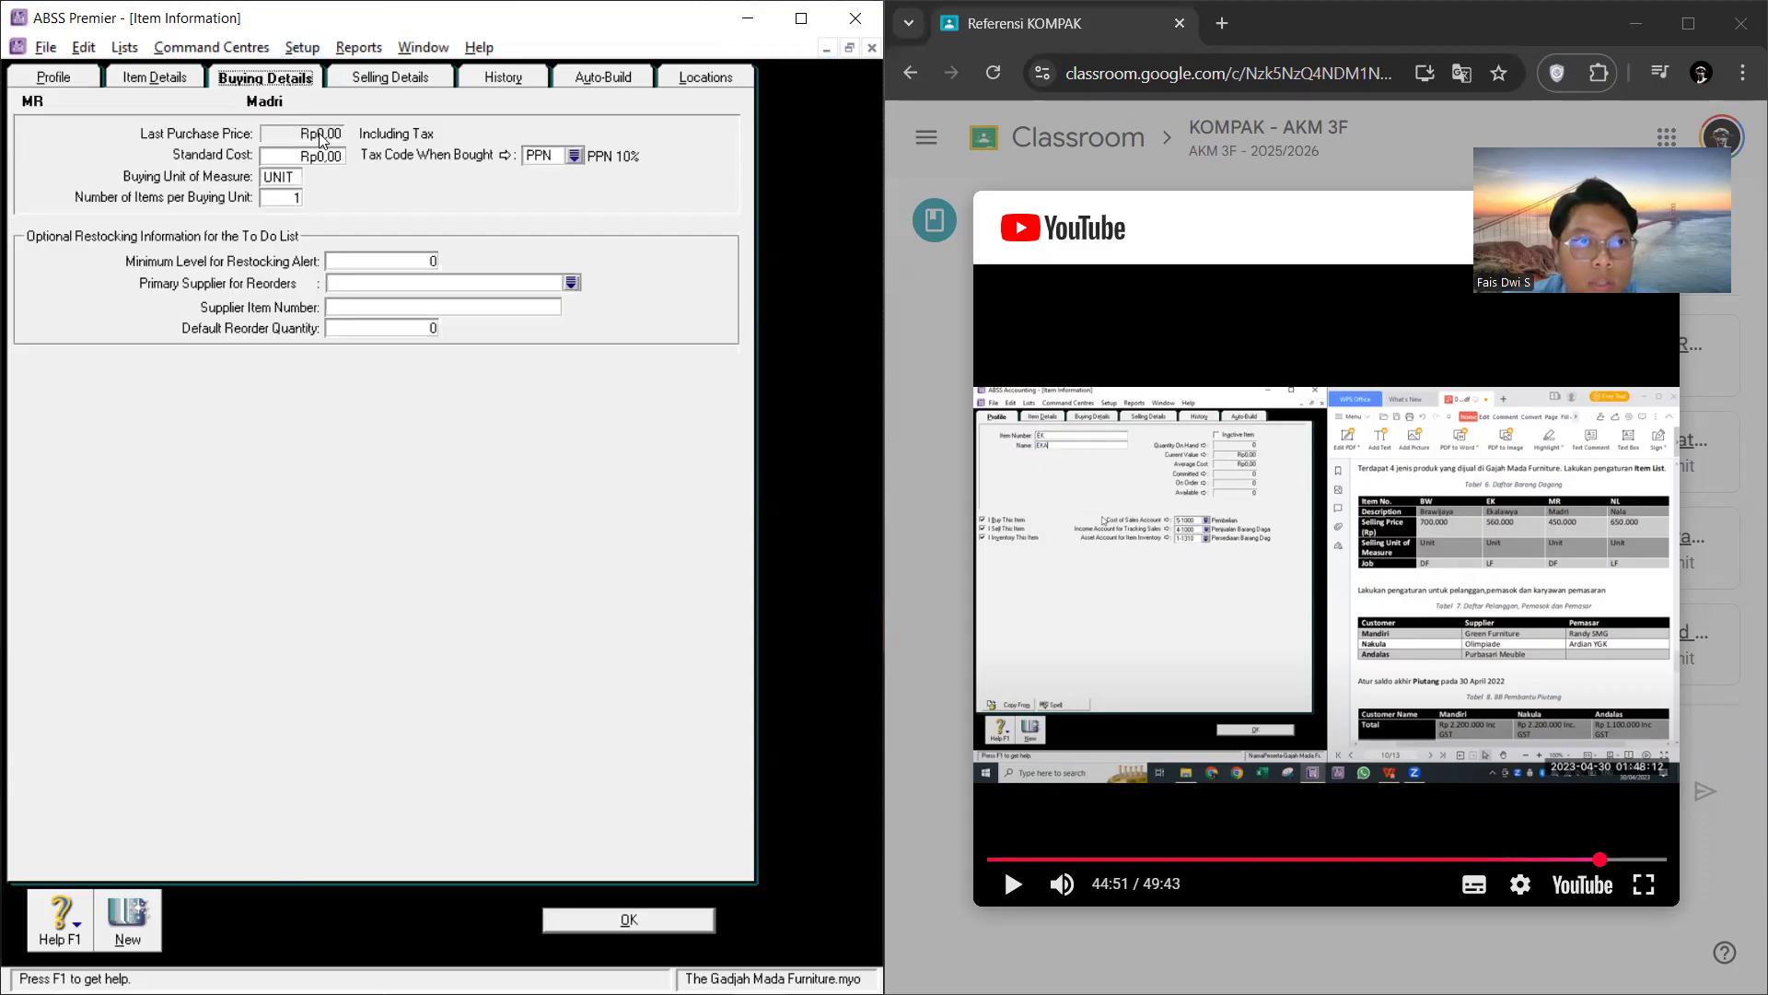
click(343, 85)
click(317, 122)
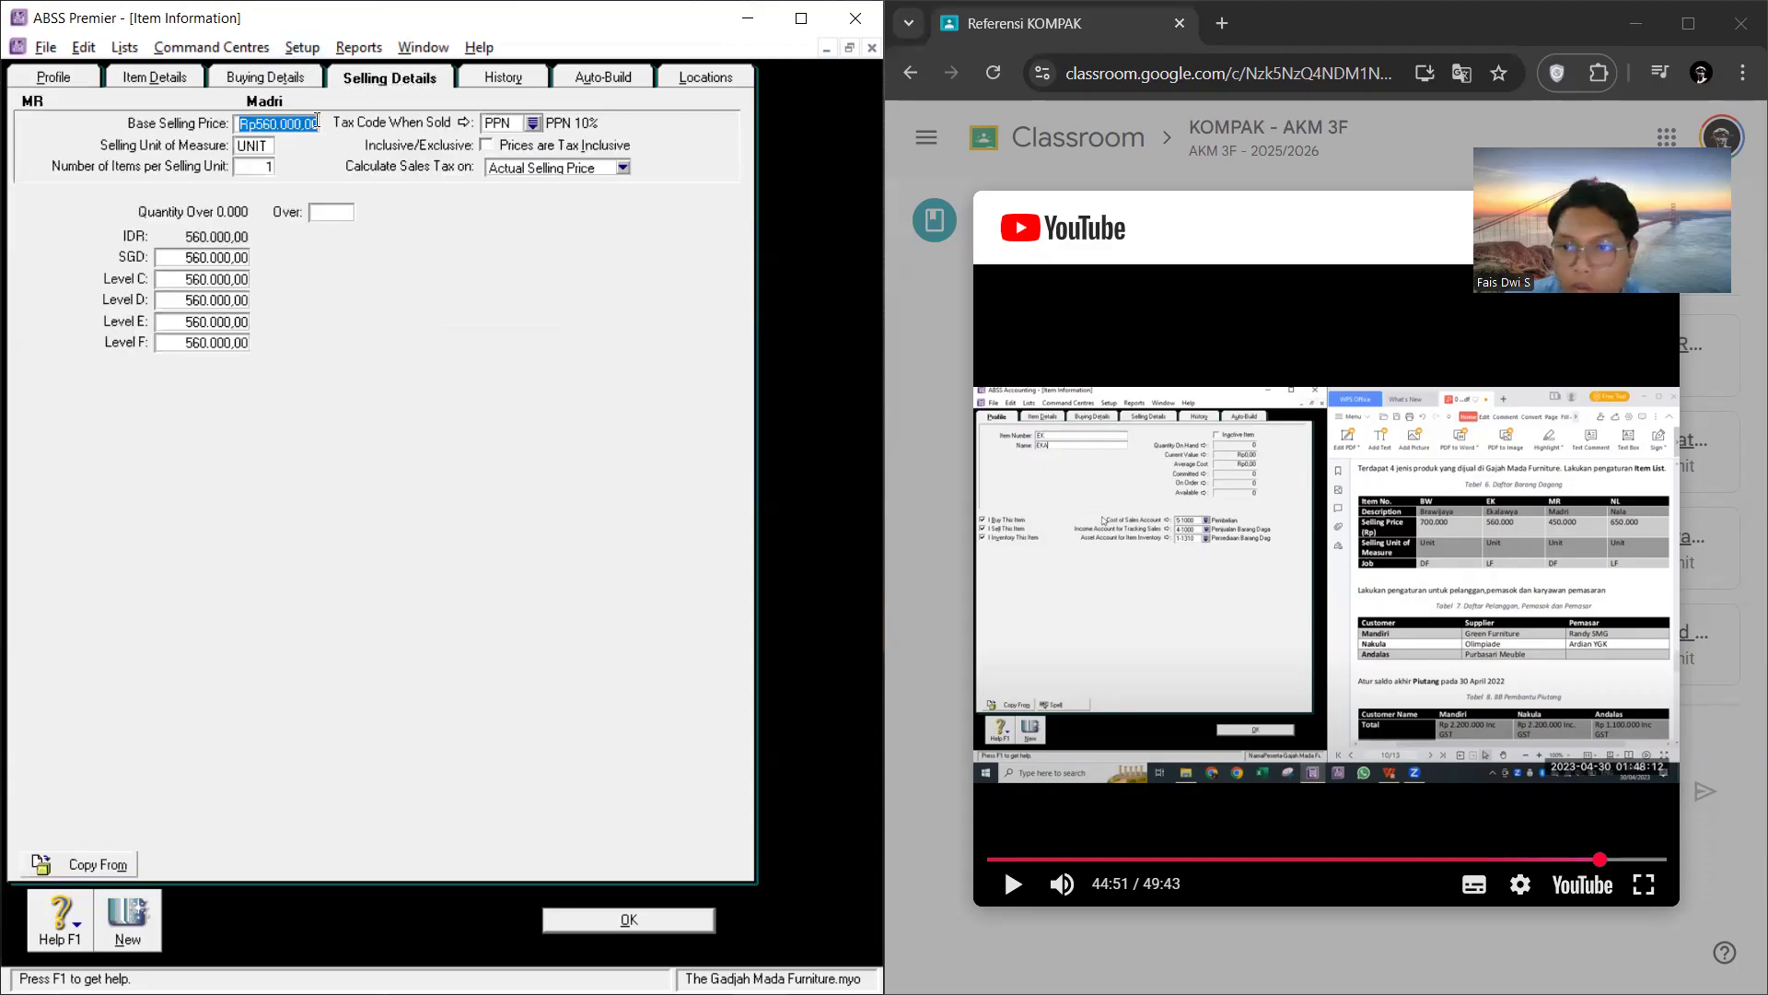
text(450)
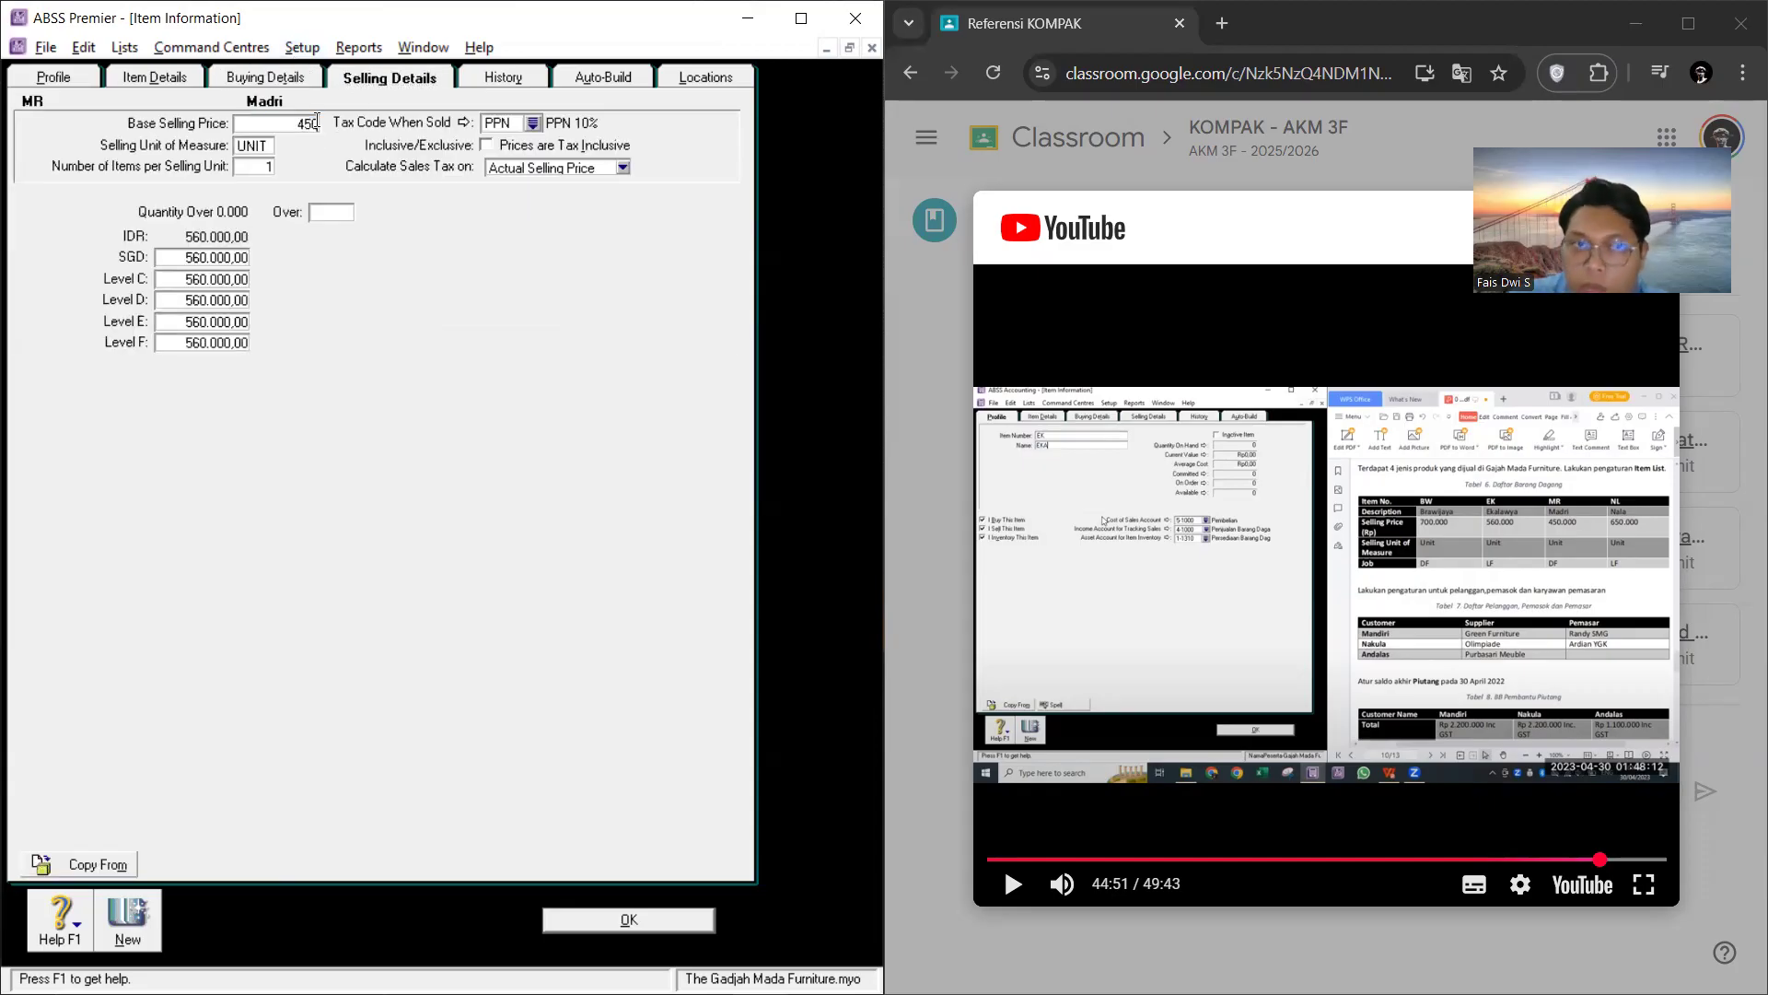
text(.000)
key(Tab)
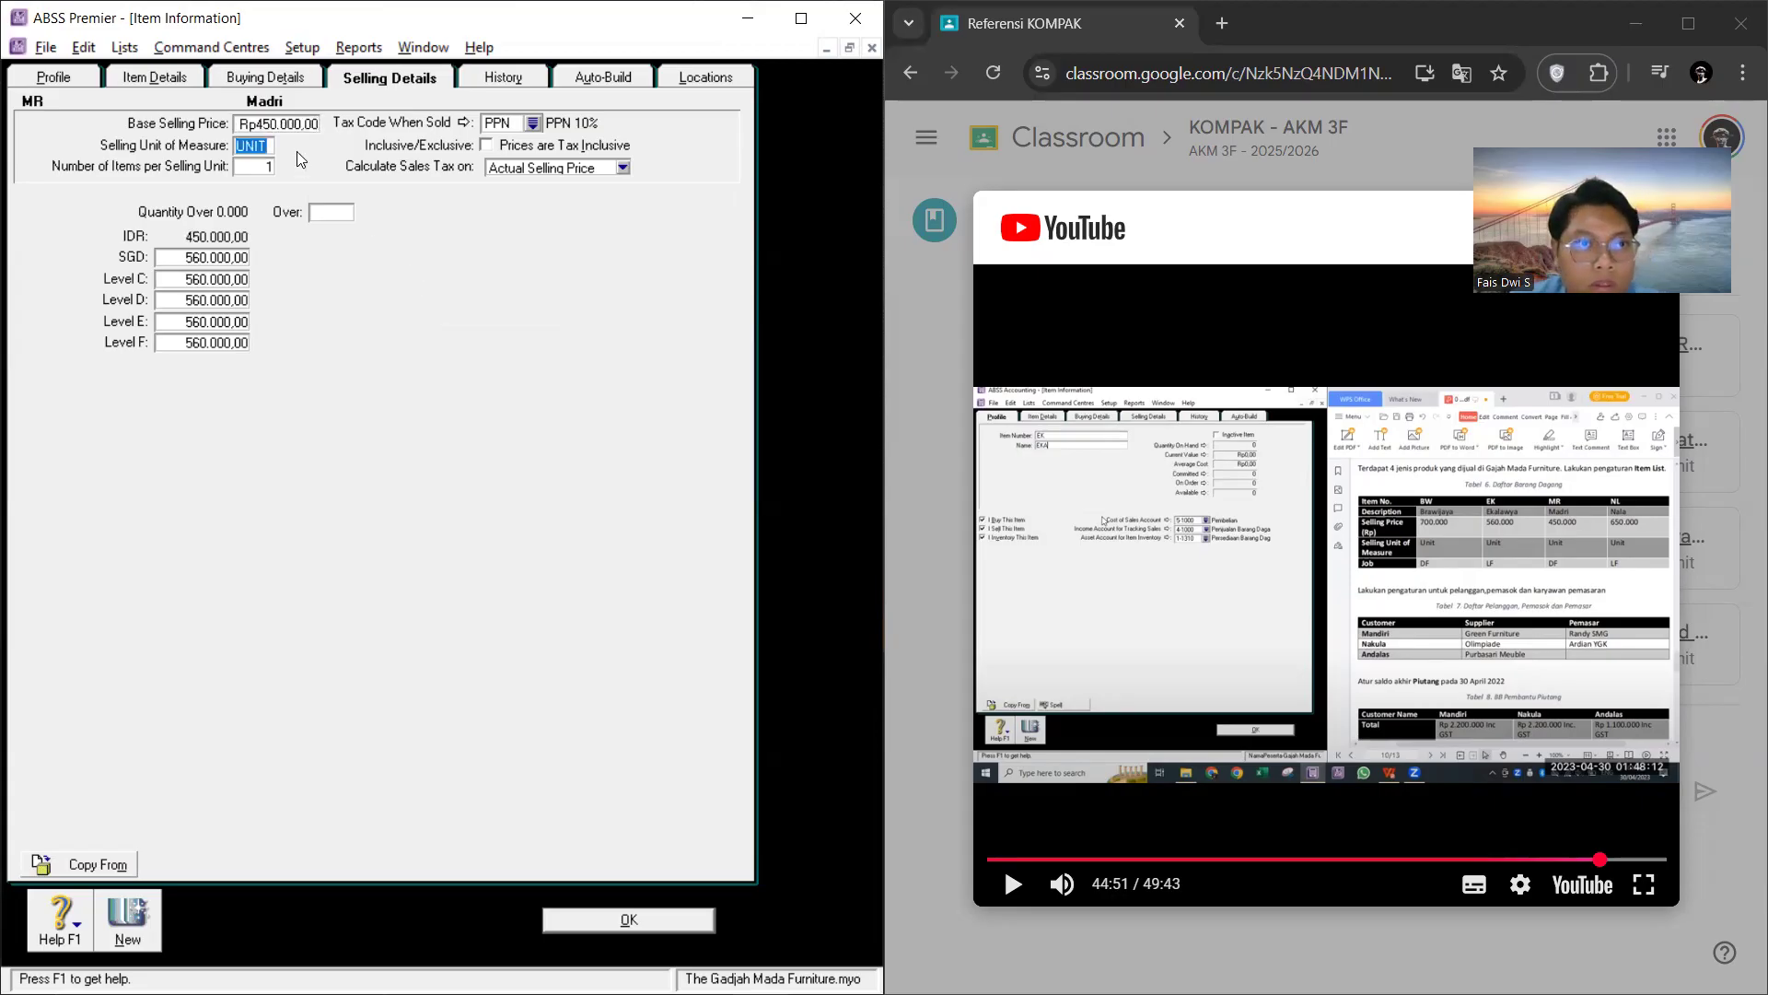
Step: Create another item with the item number NL and the name Nala
click(127, 919)
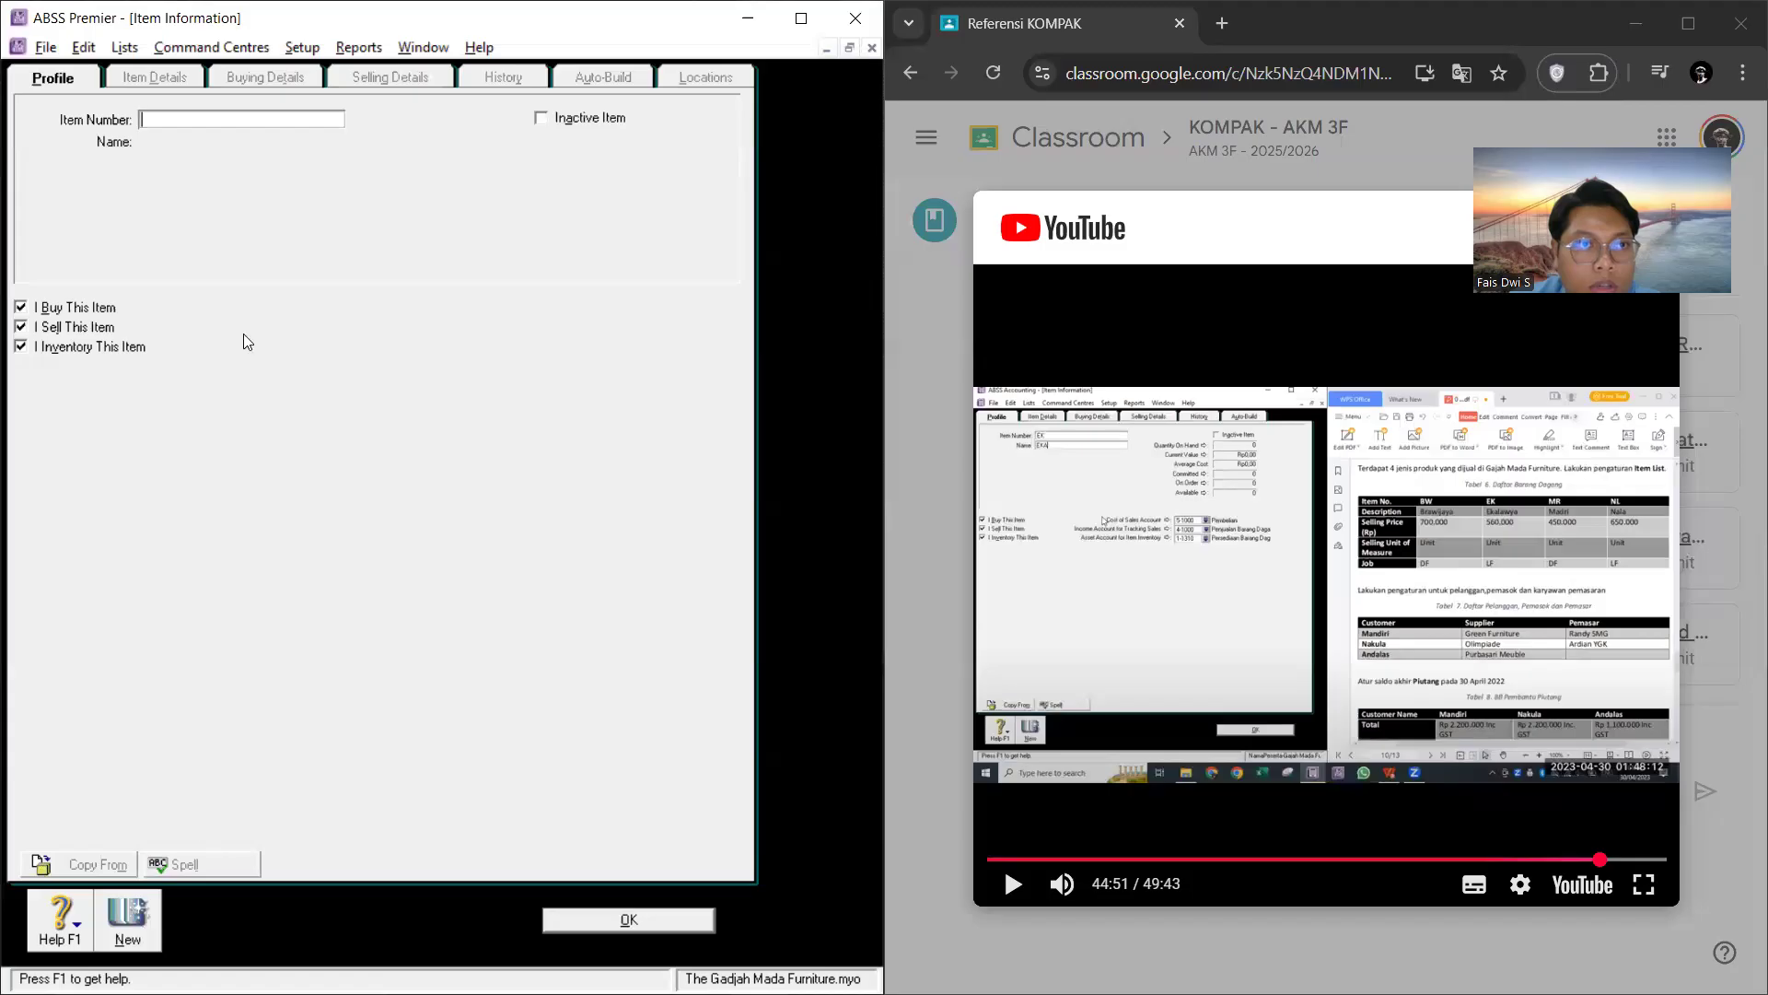
text(N)
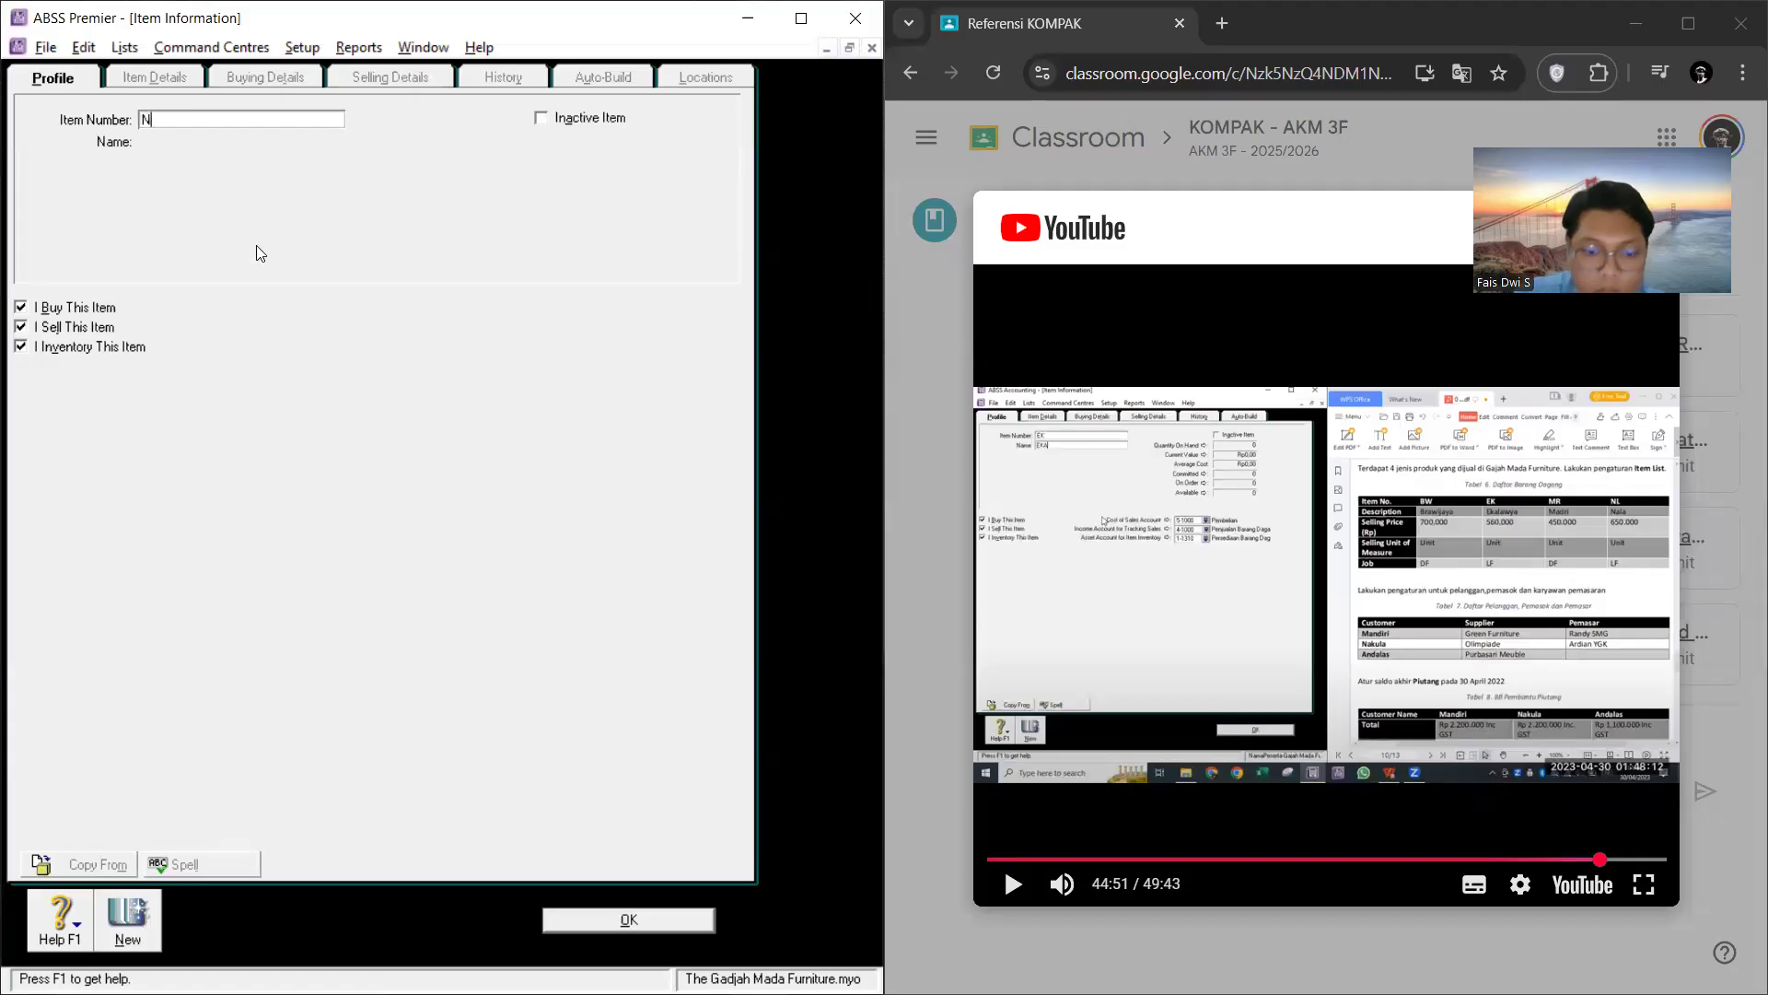
text(L)
key(Tab)
text(N)
key(alt+Tab)
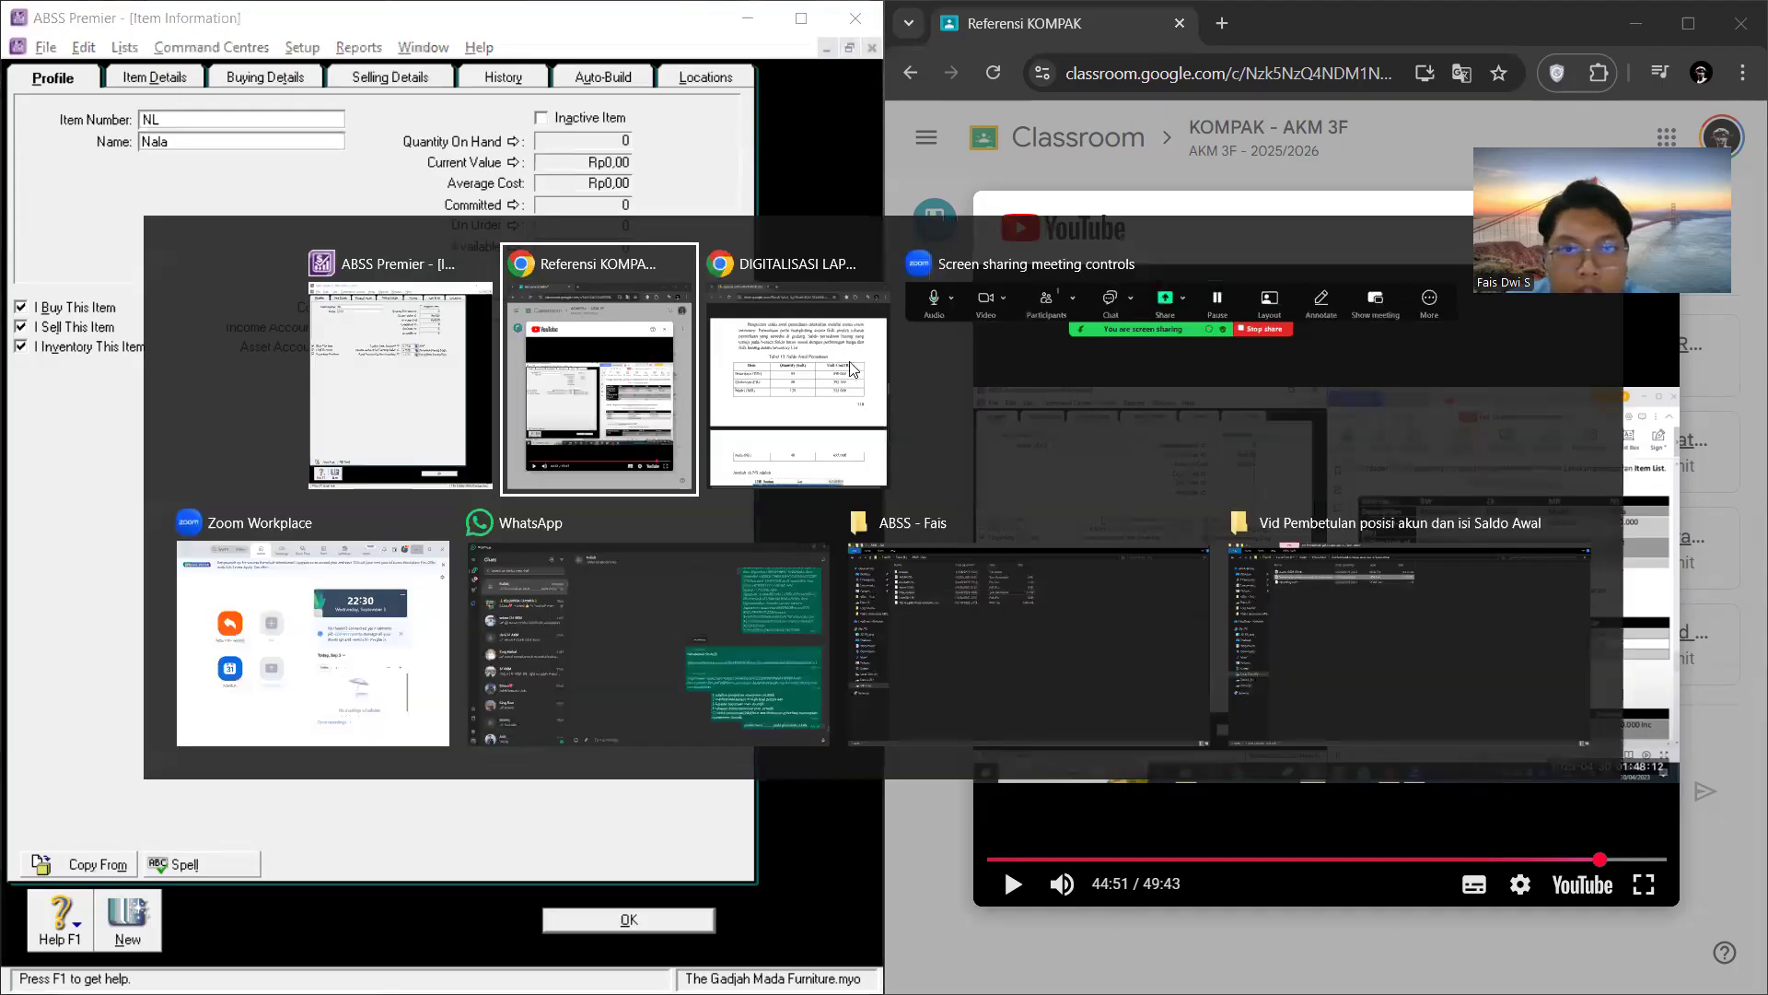
key(alt+Tab)
key(alt+Tab)
key(alt+Tab)
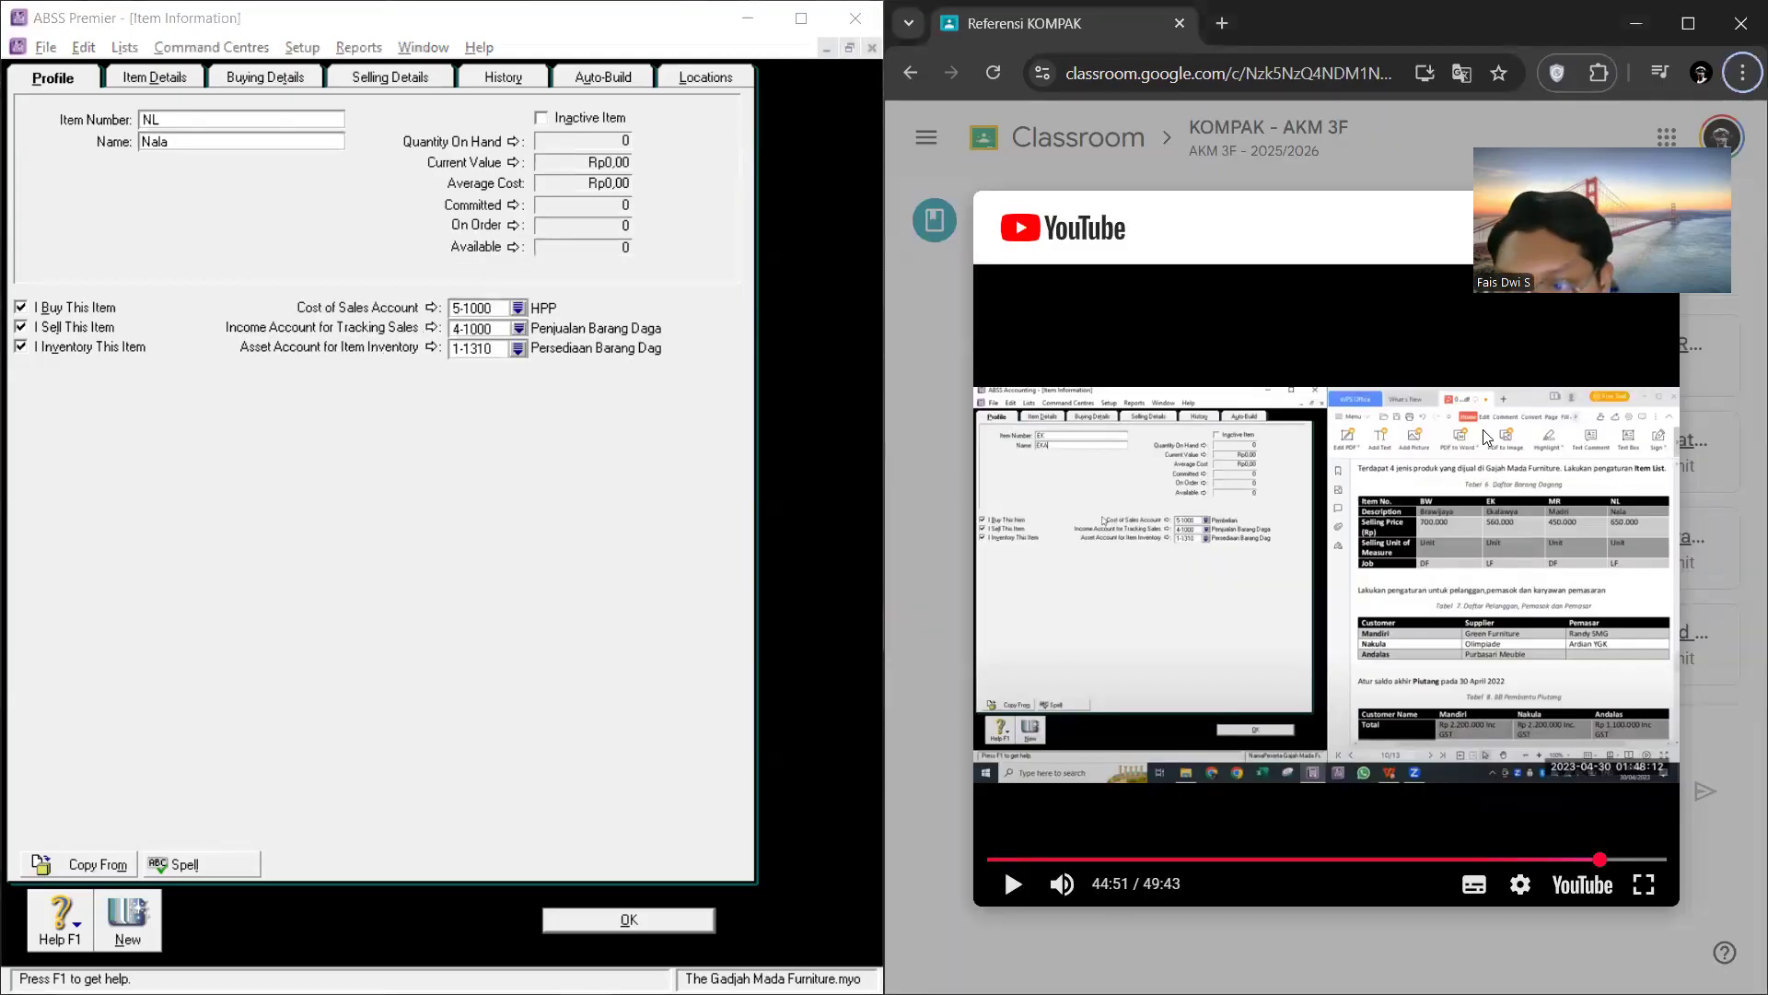
Step: Set item NL's base selling price to Rp650.000
click(304, 78)
click(390, 77)
click(310, 121)
text(650000)
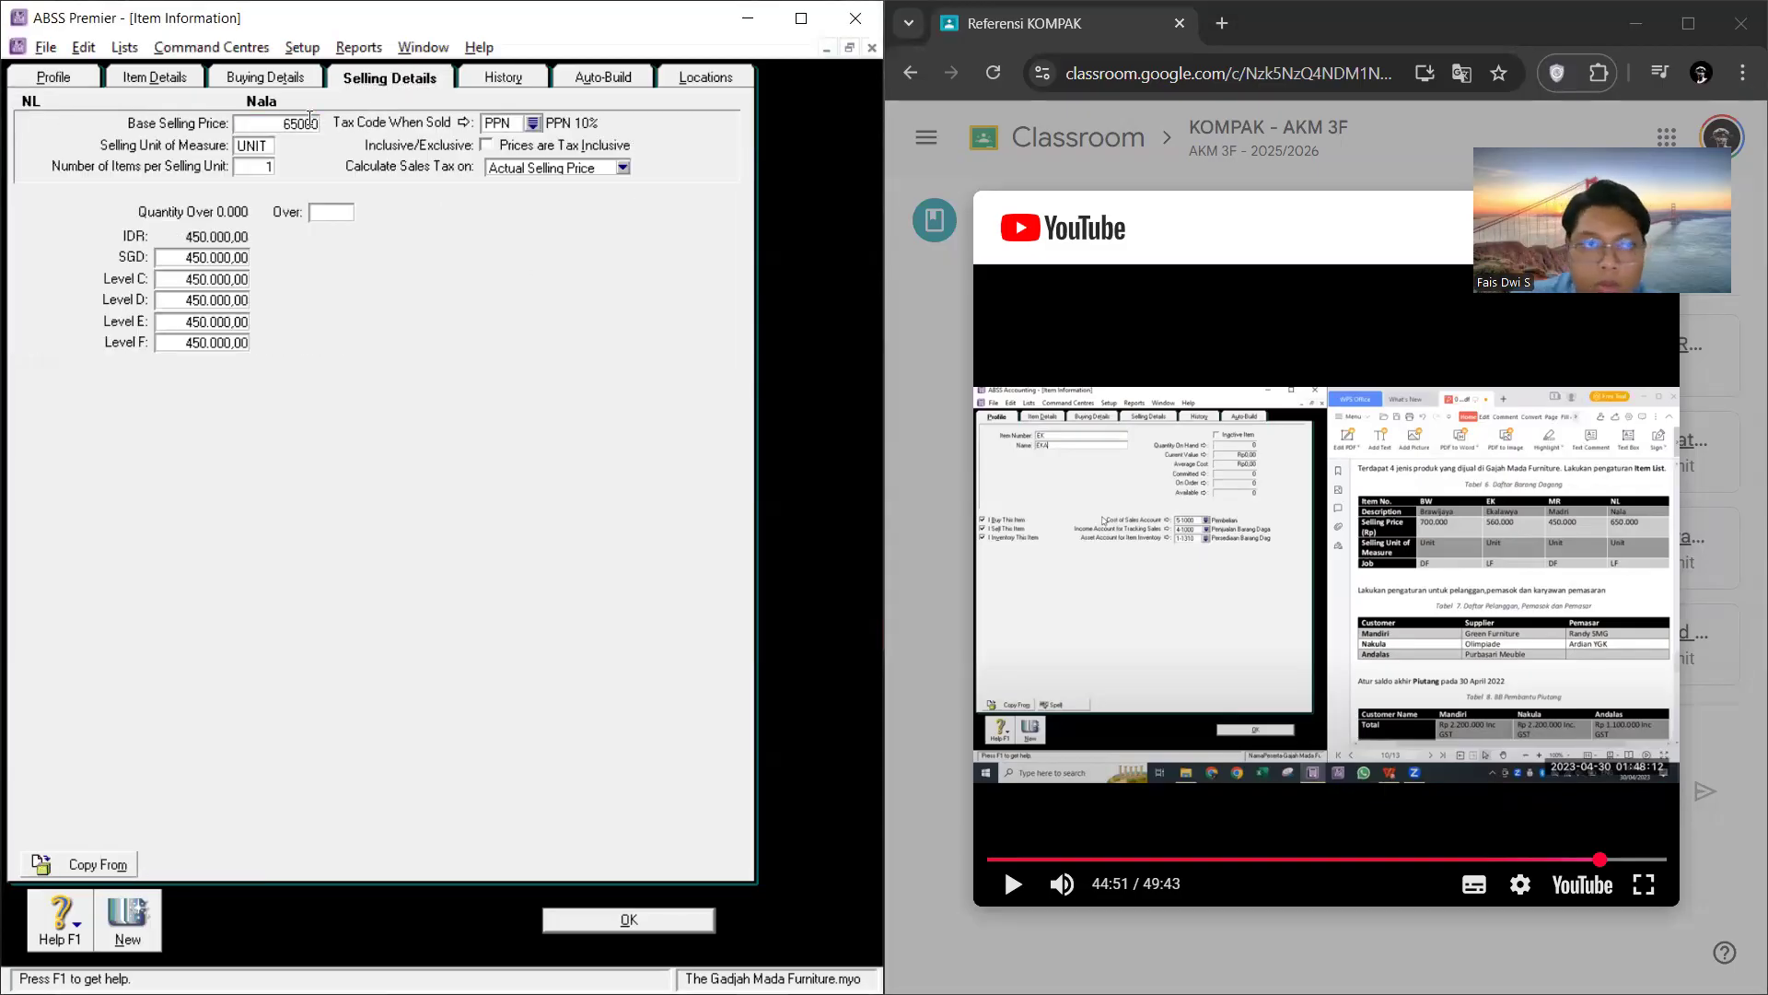
Step: Review item NL's buying details and profile, save the item and close the items list
click(305, 78)
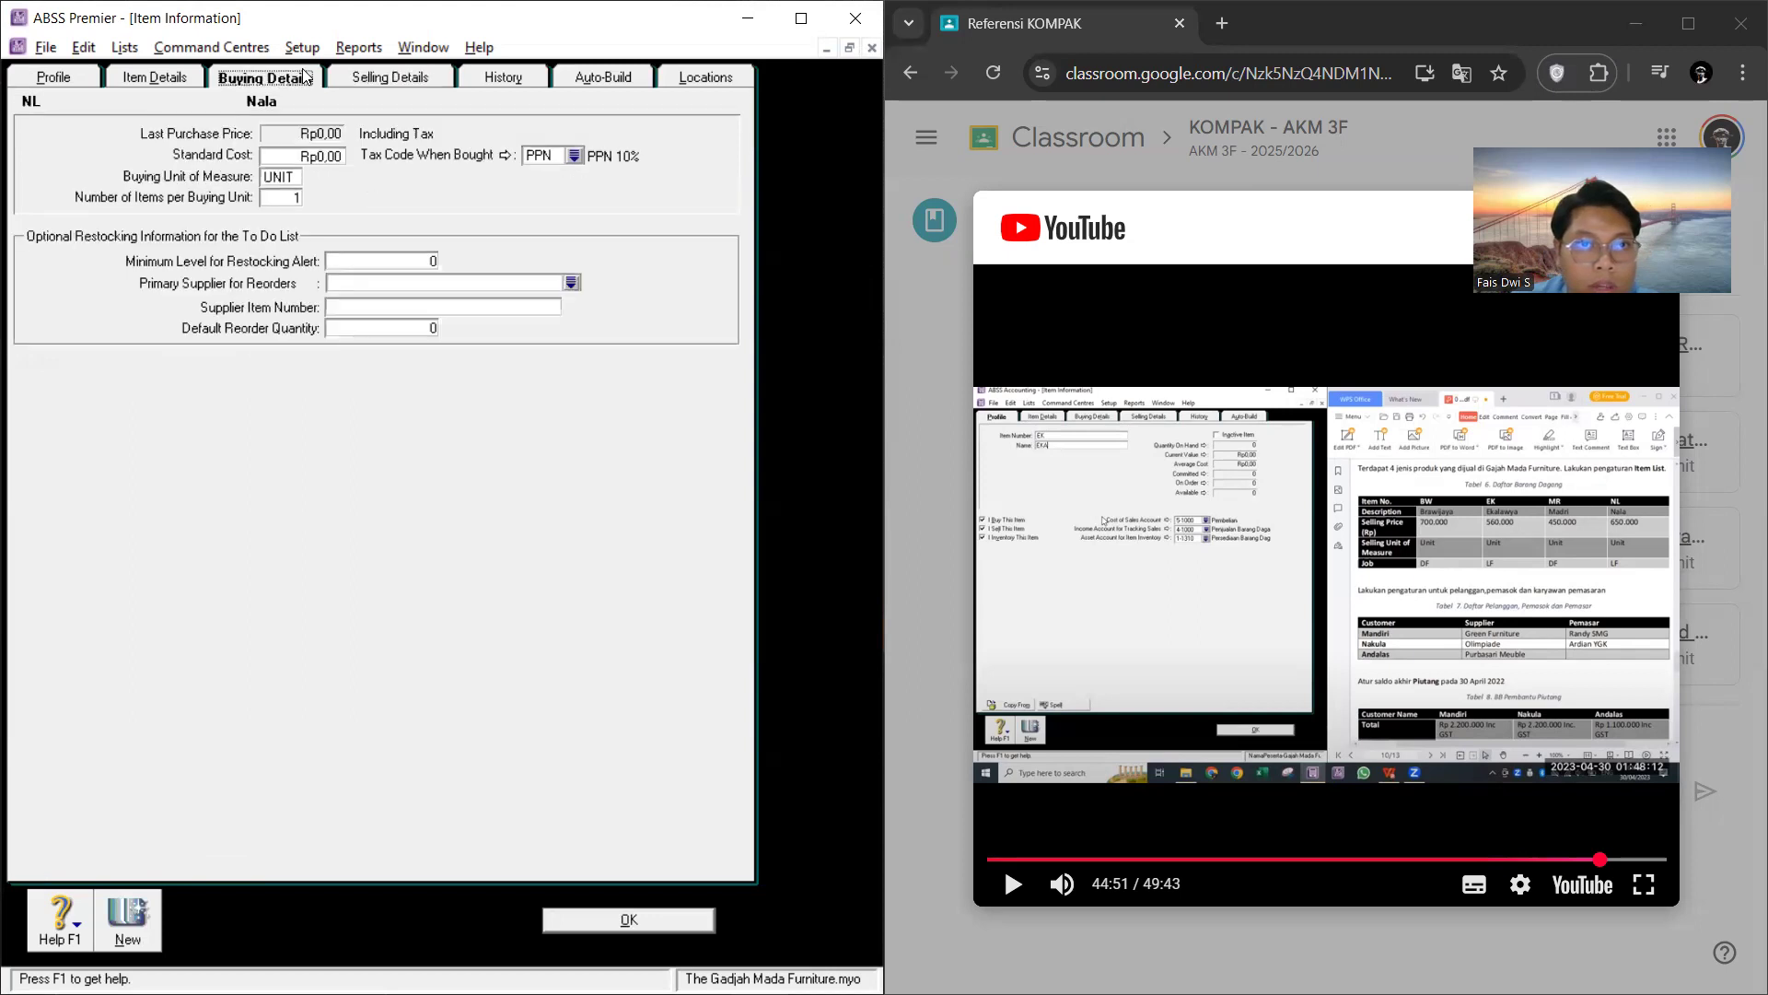
click(52, 89)
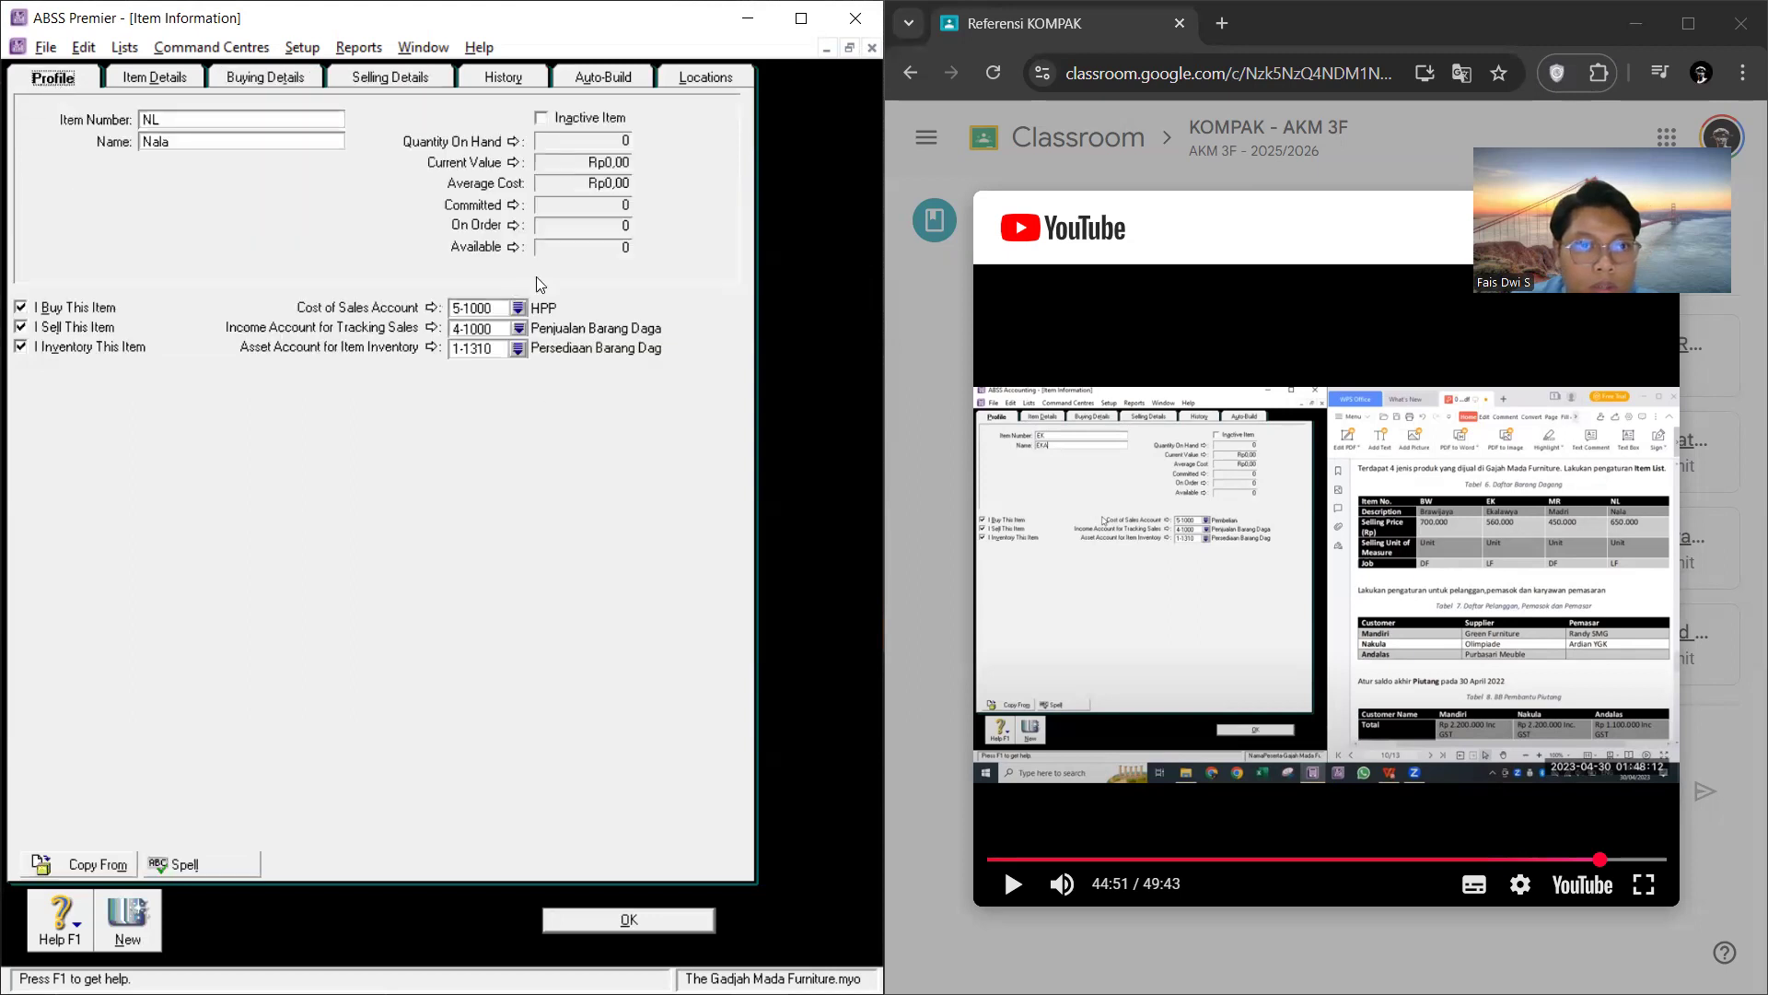
click(636, 919)
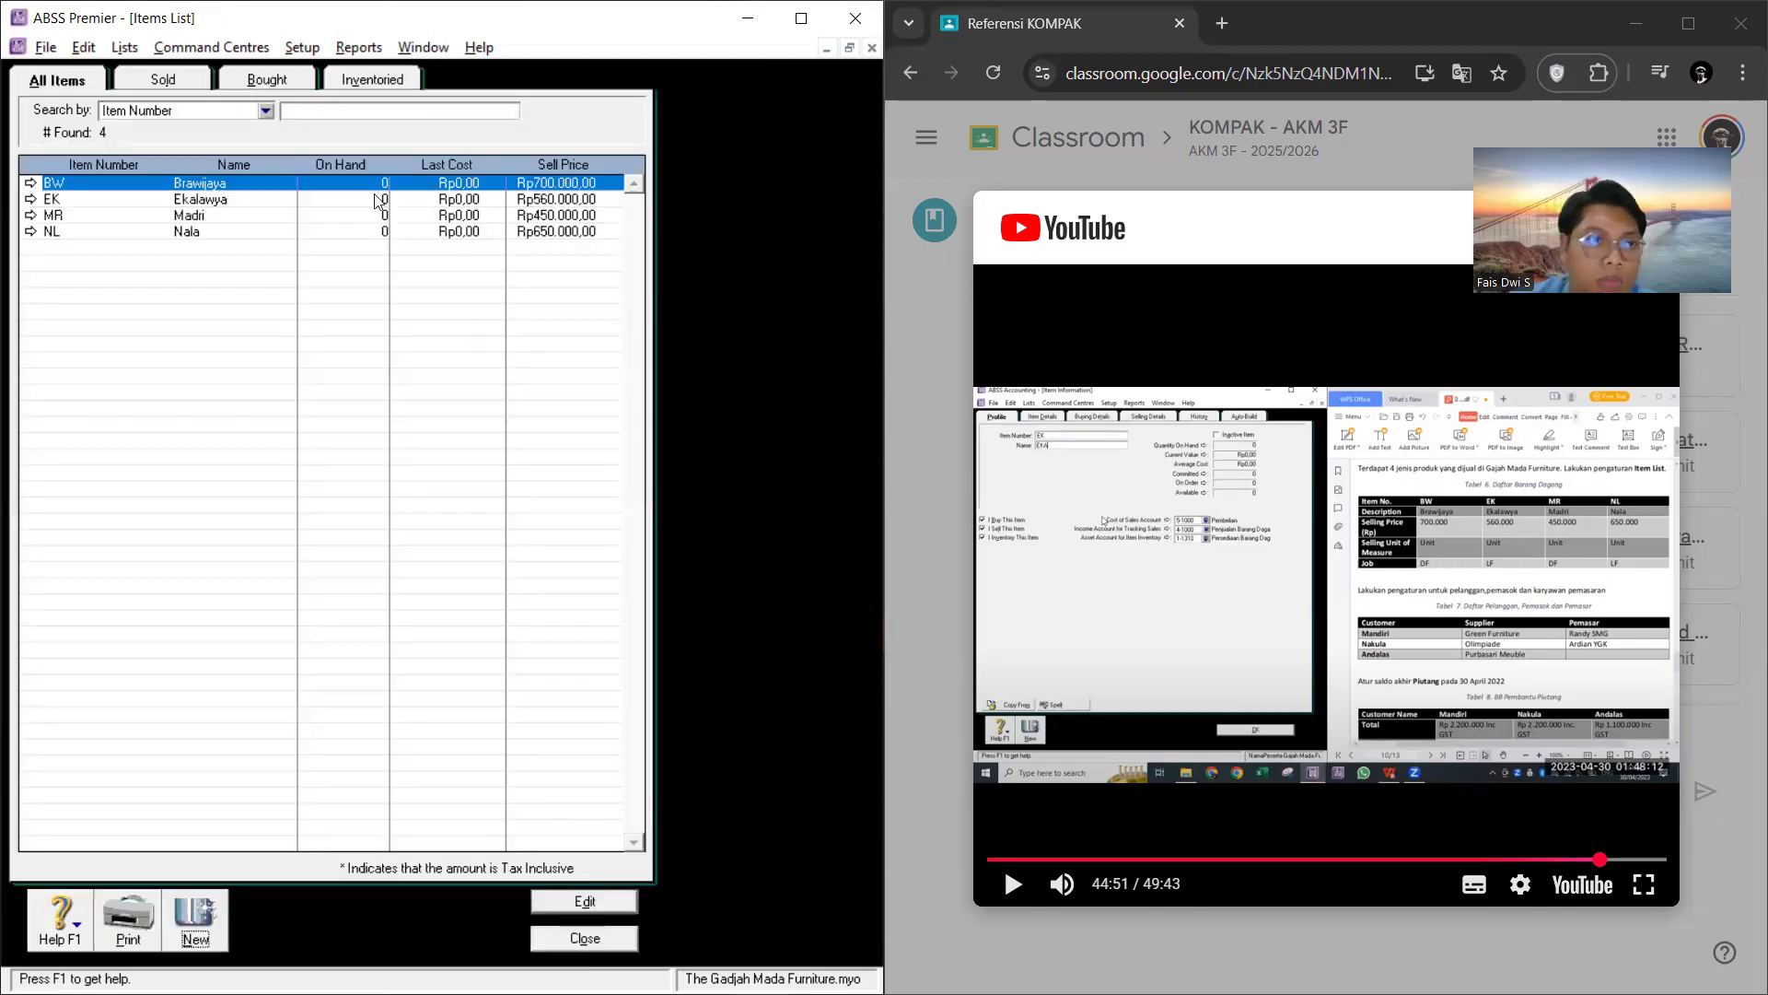
click(539, 941)
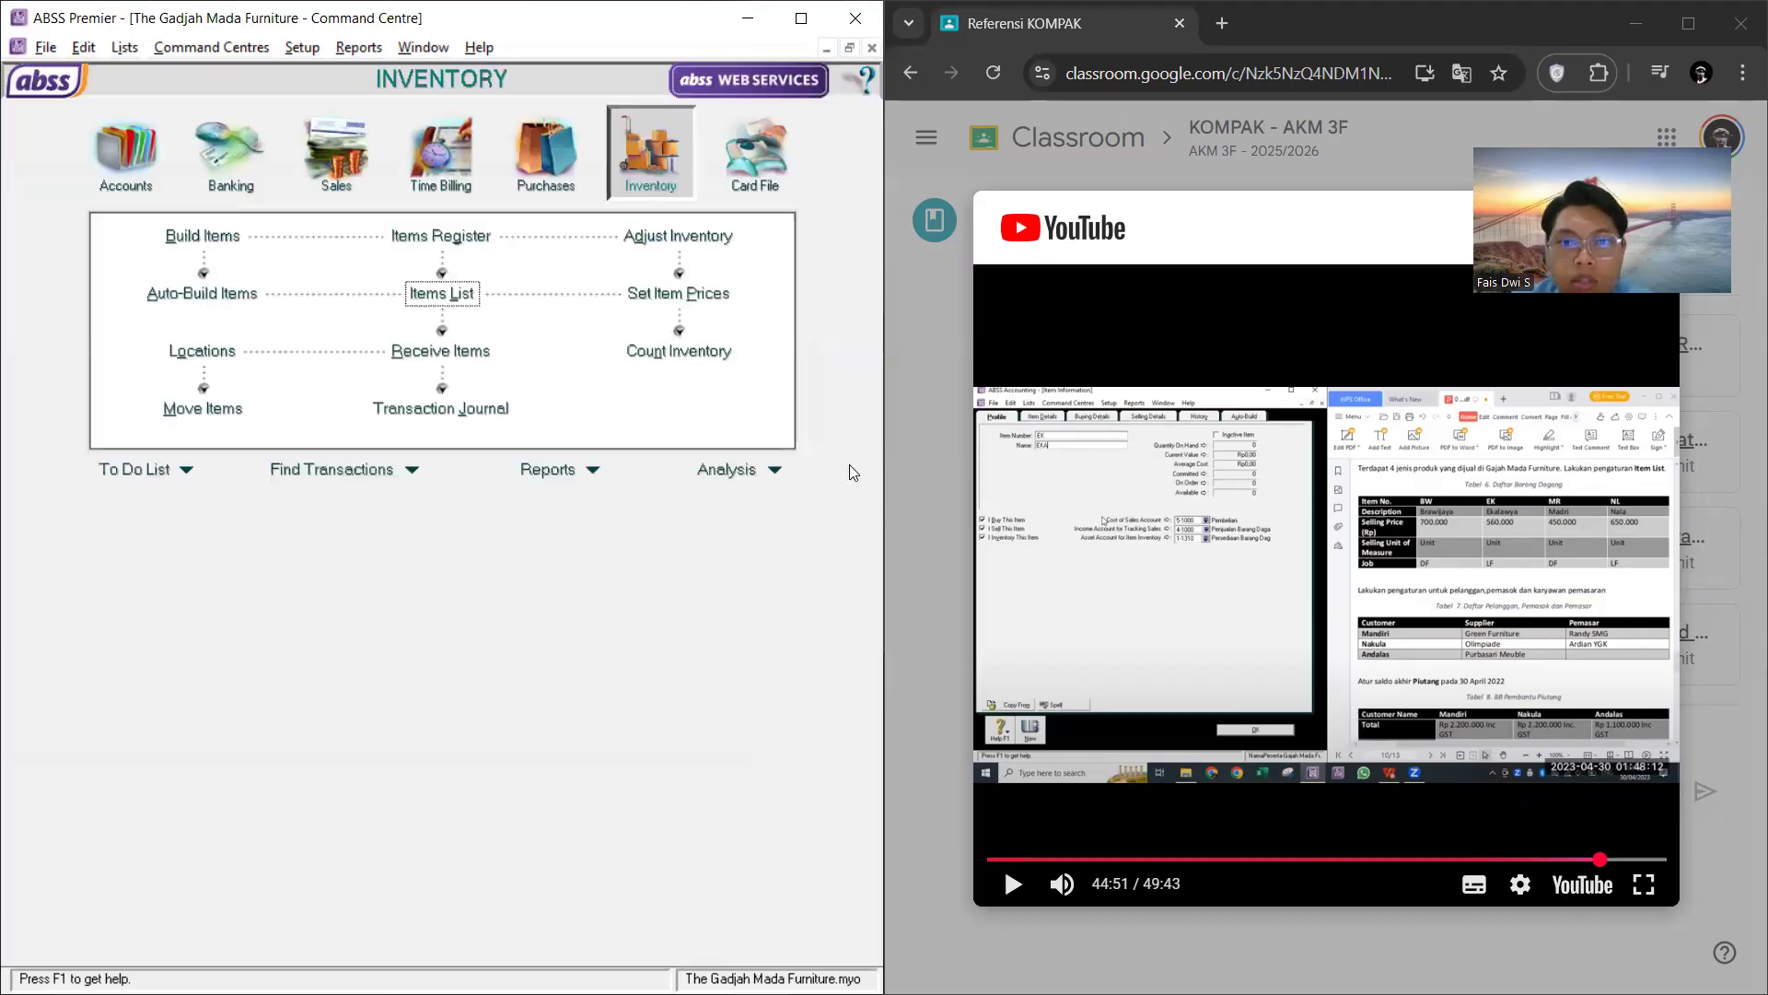
Step: Bring up the PDF's Tabel 13 of opening inventory balances and start an inventory adjustment dated 01/04/2022
key(alt+Tab)
key(Tab)
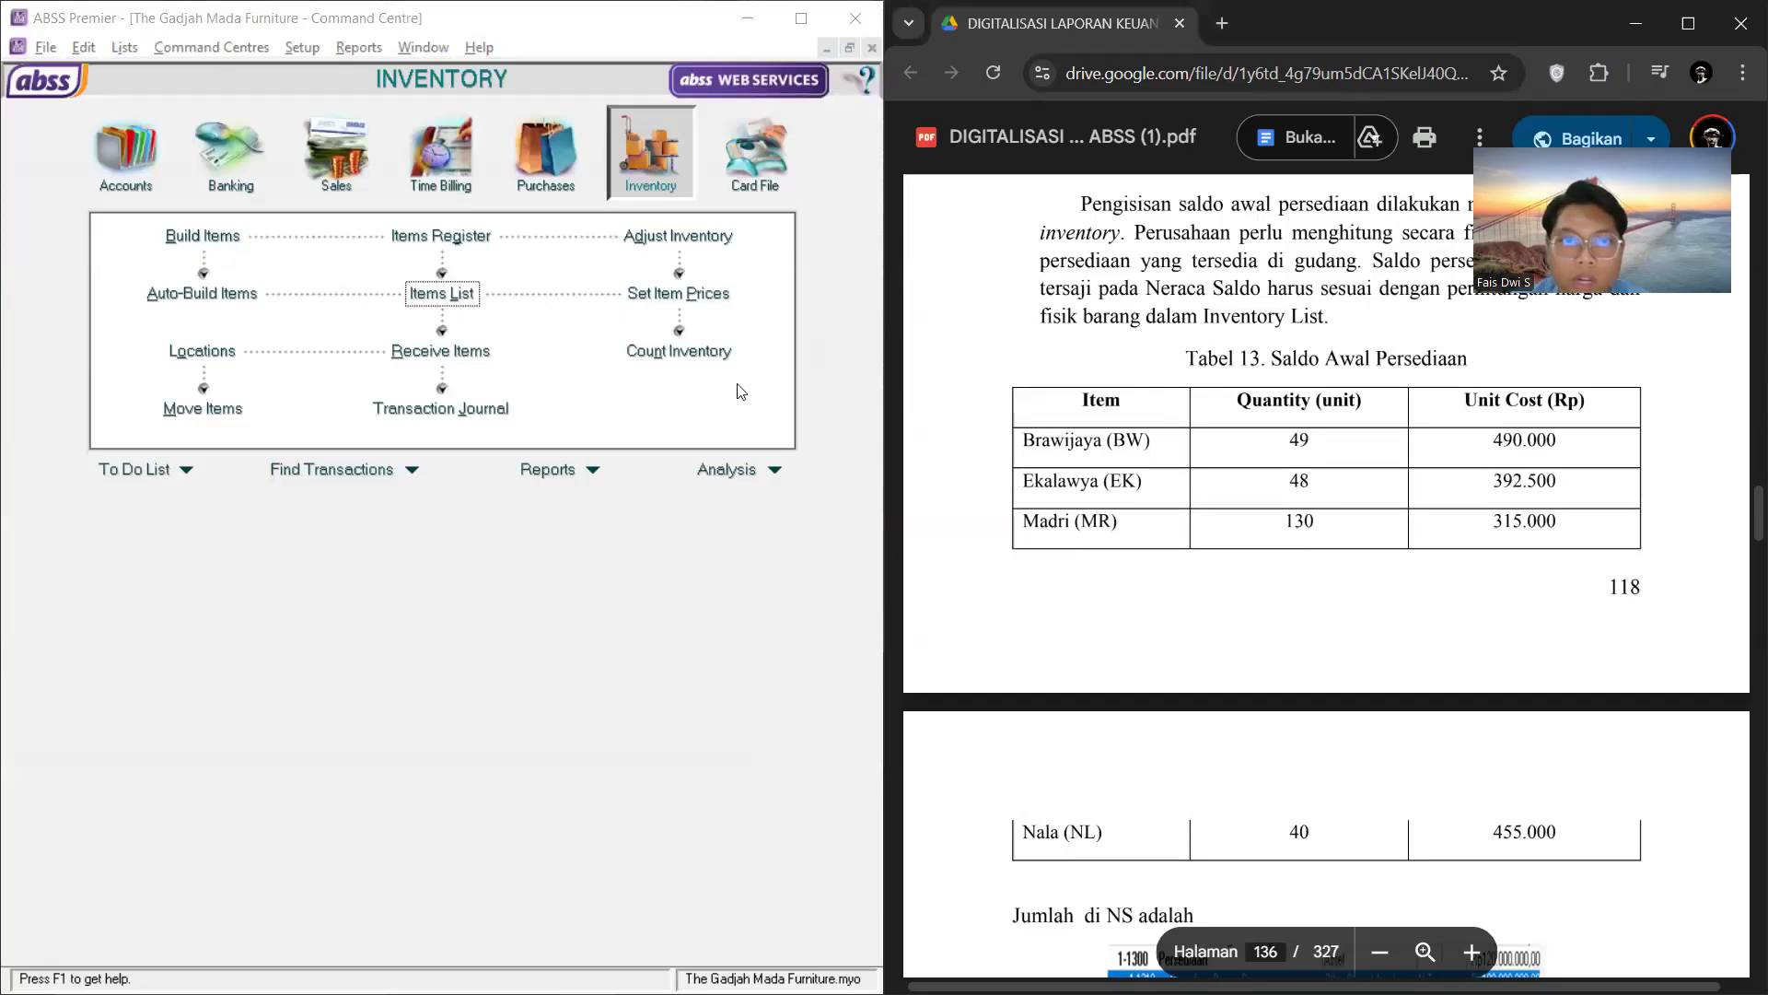
click(672, 236)
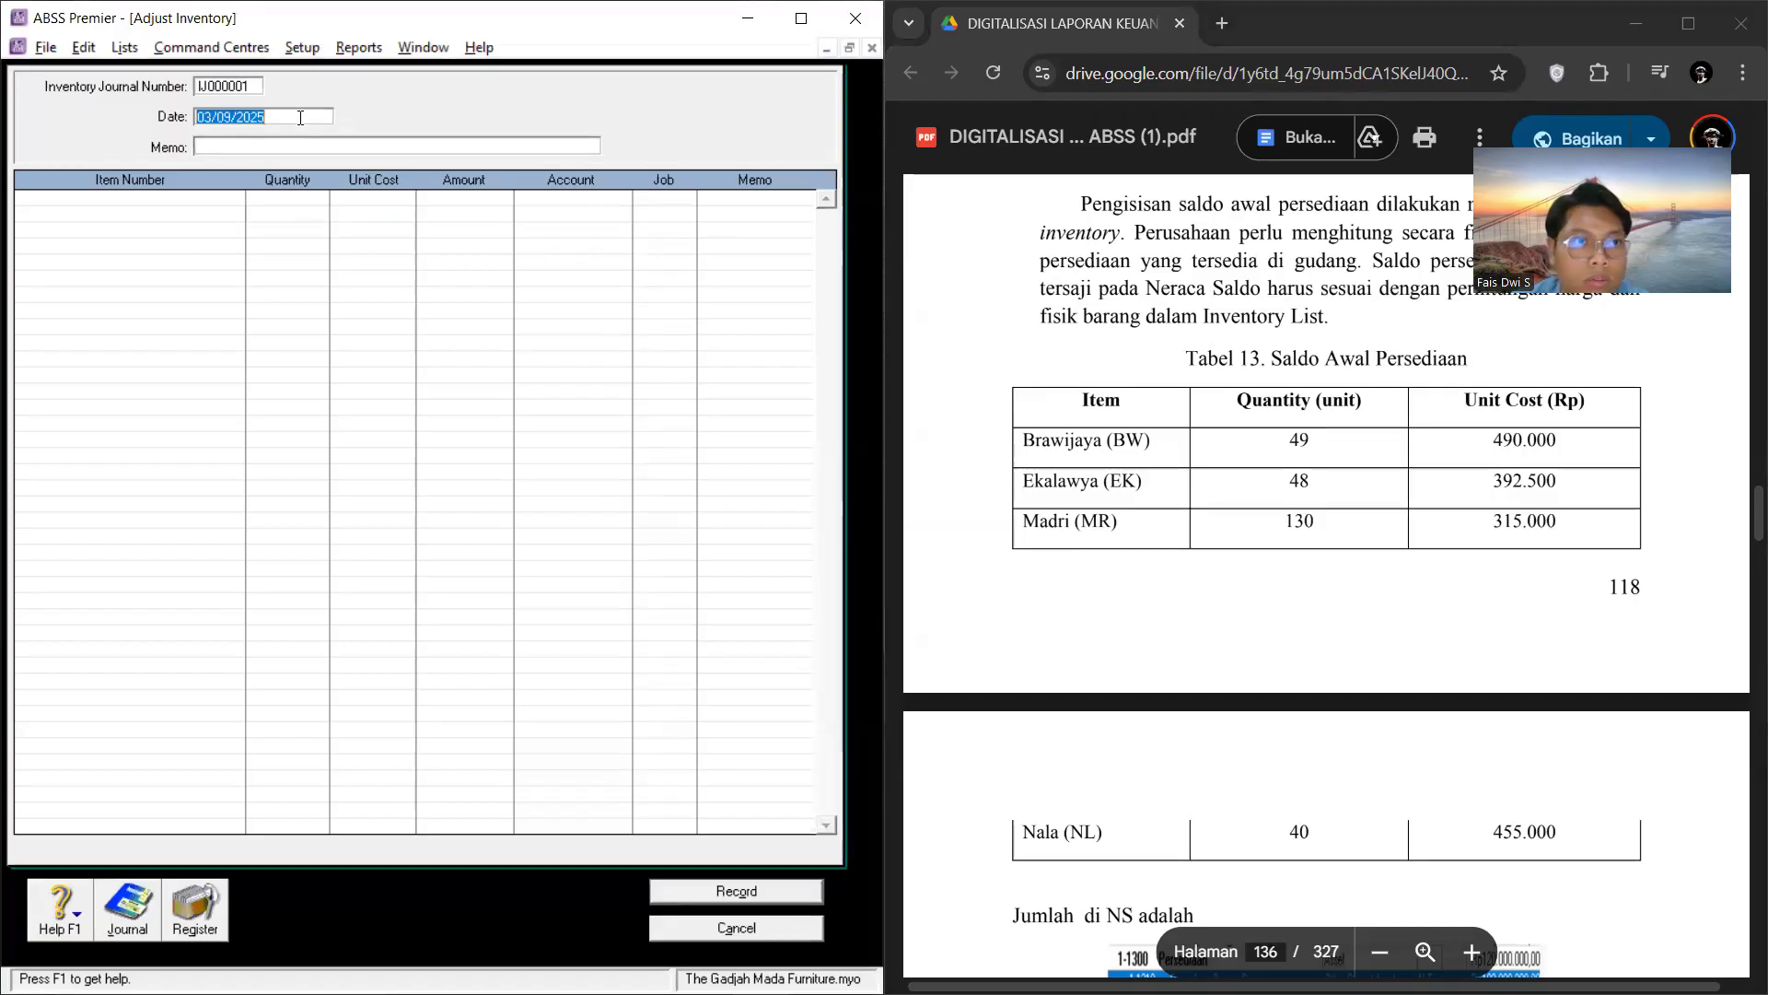
text(1)
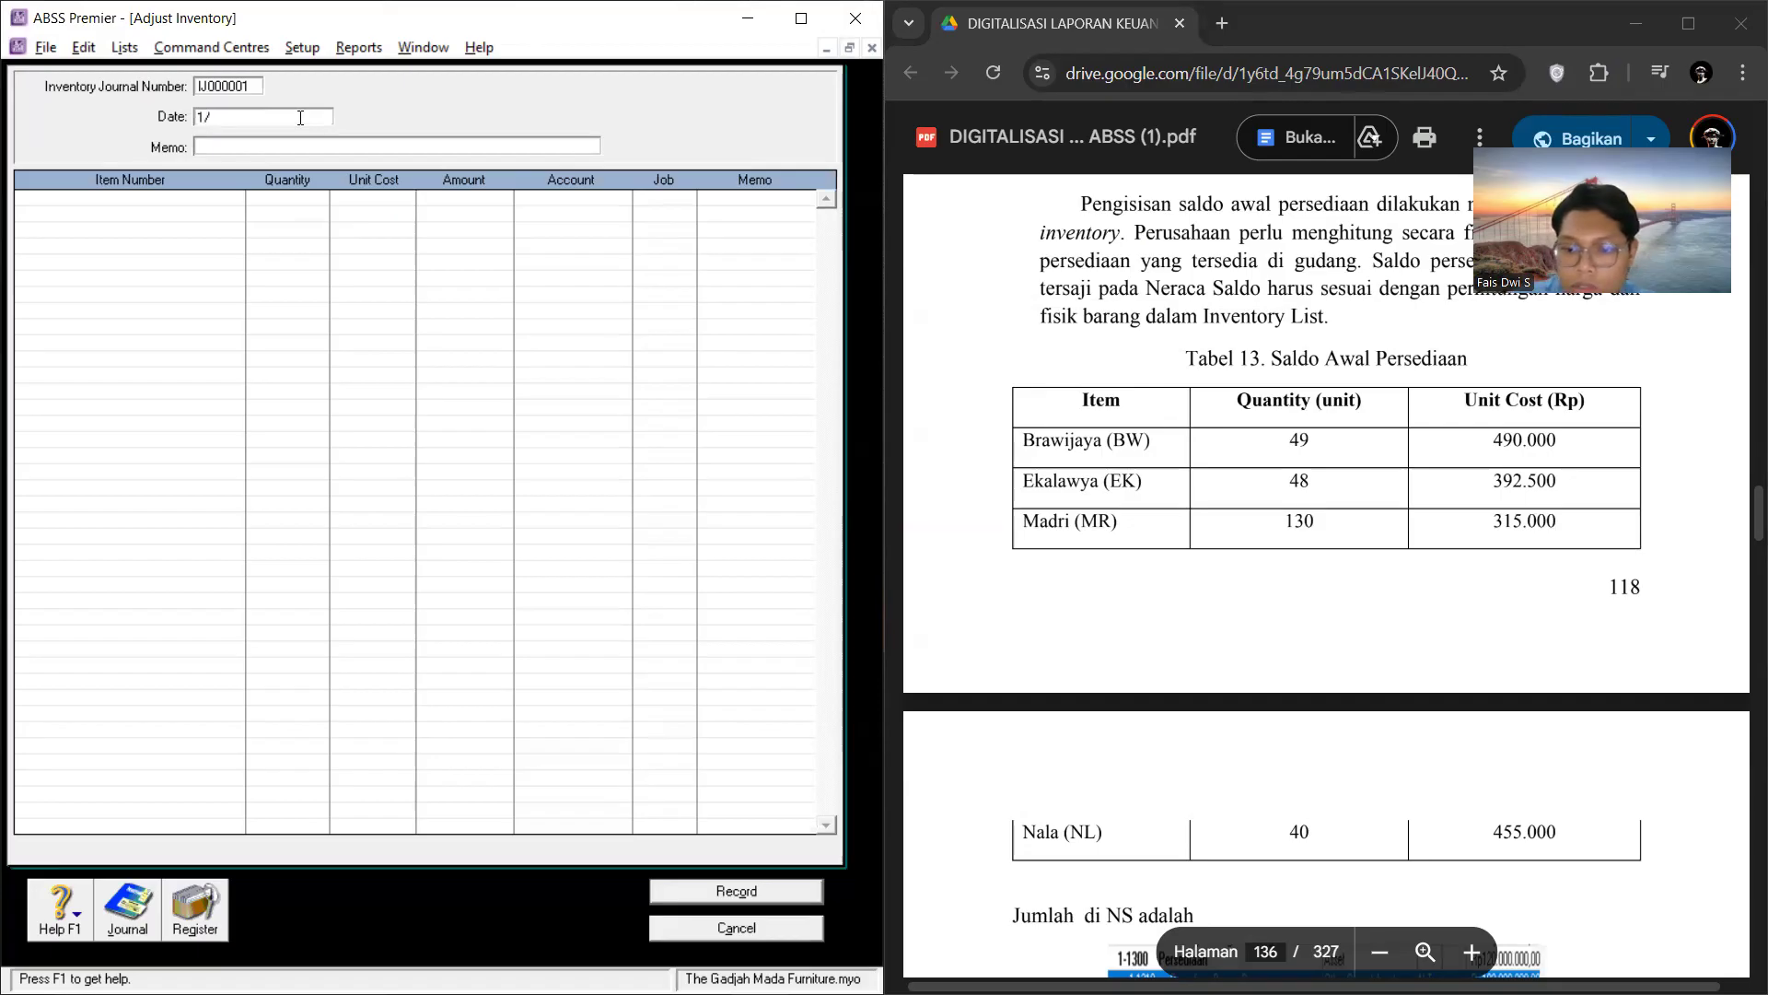
text(/04/2022)
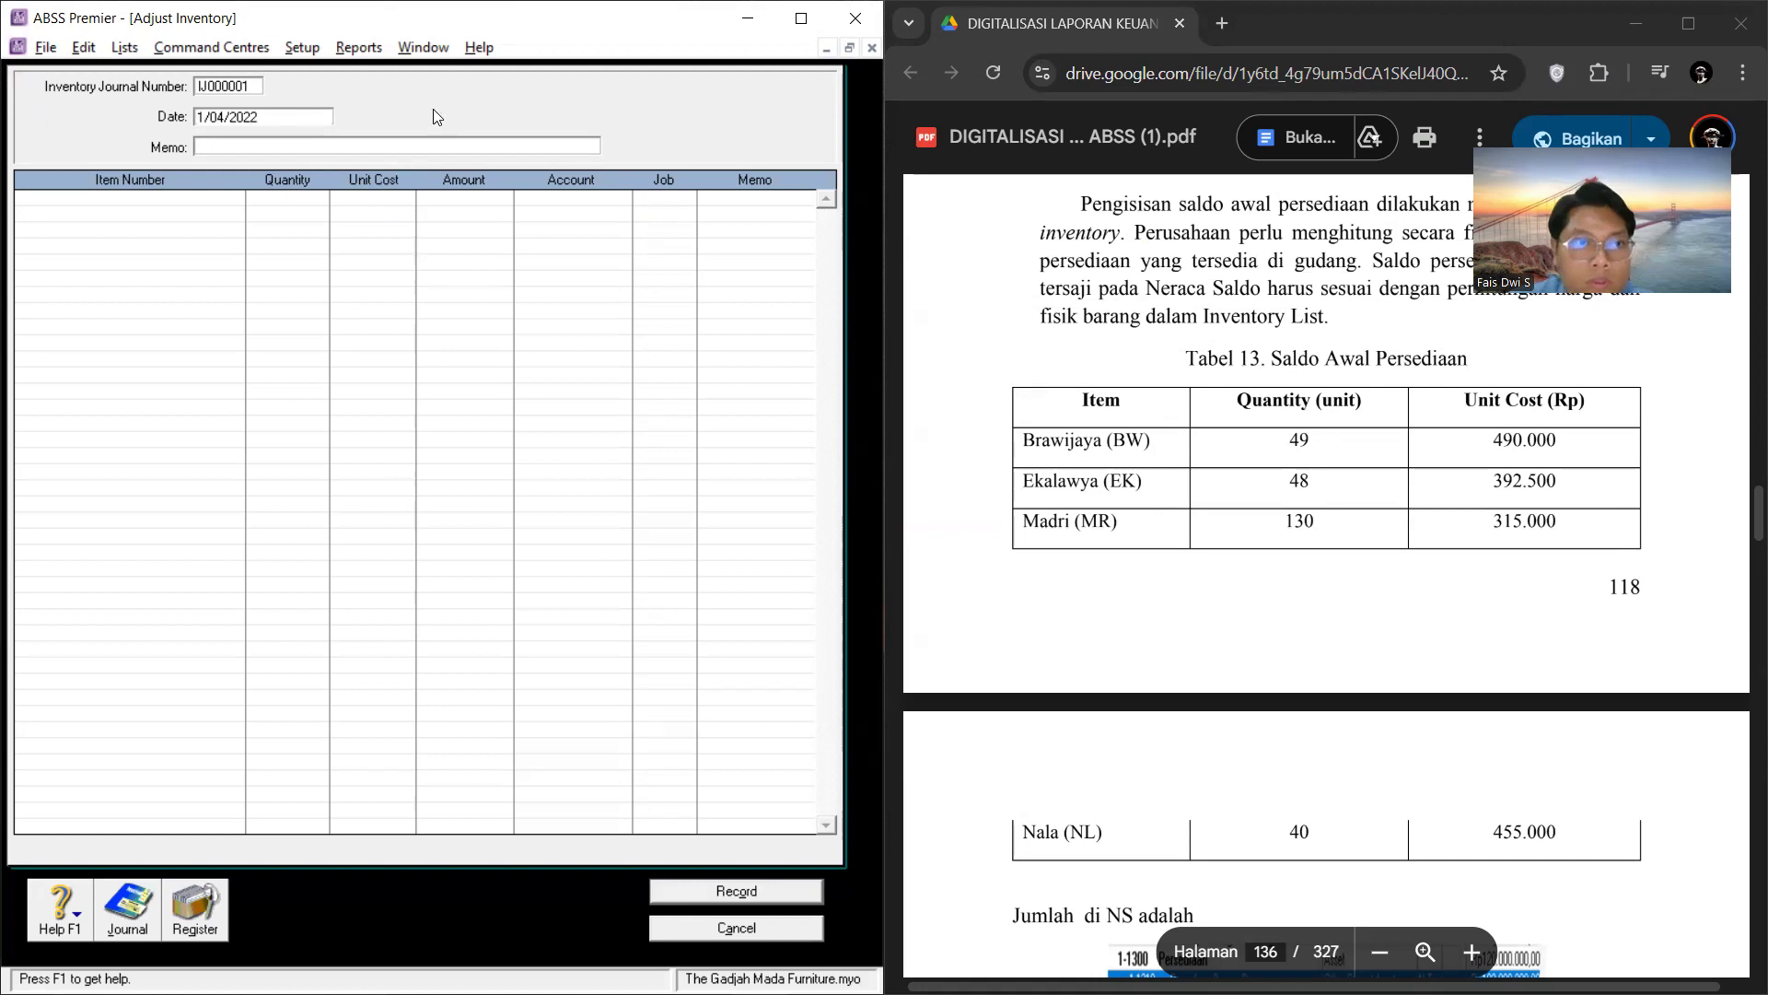
key(Tab)
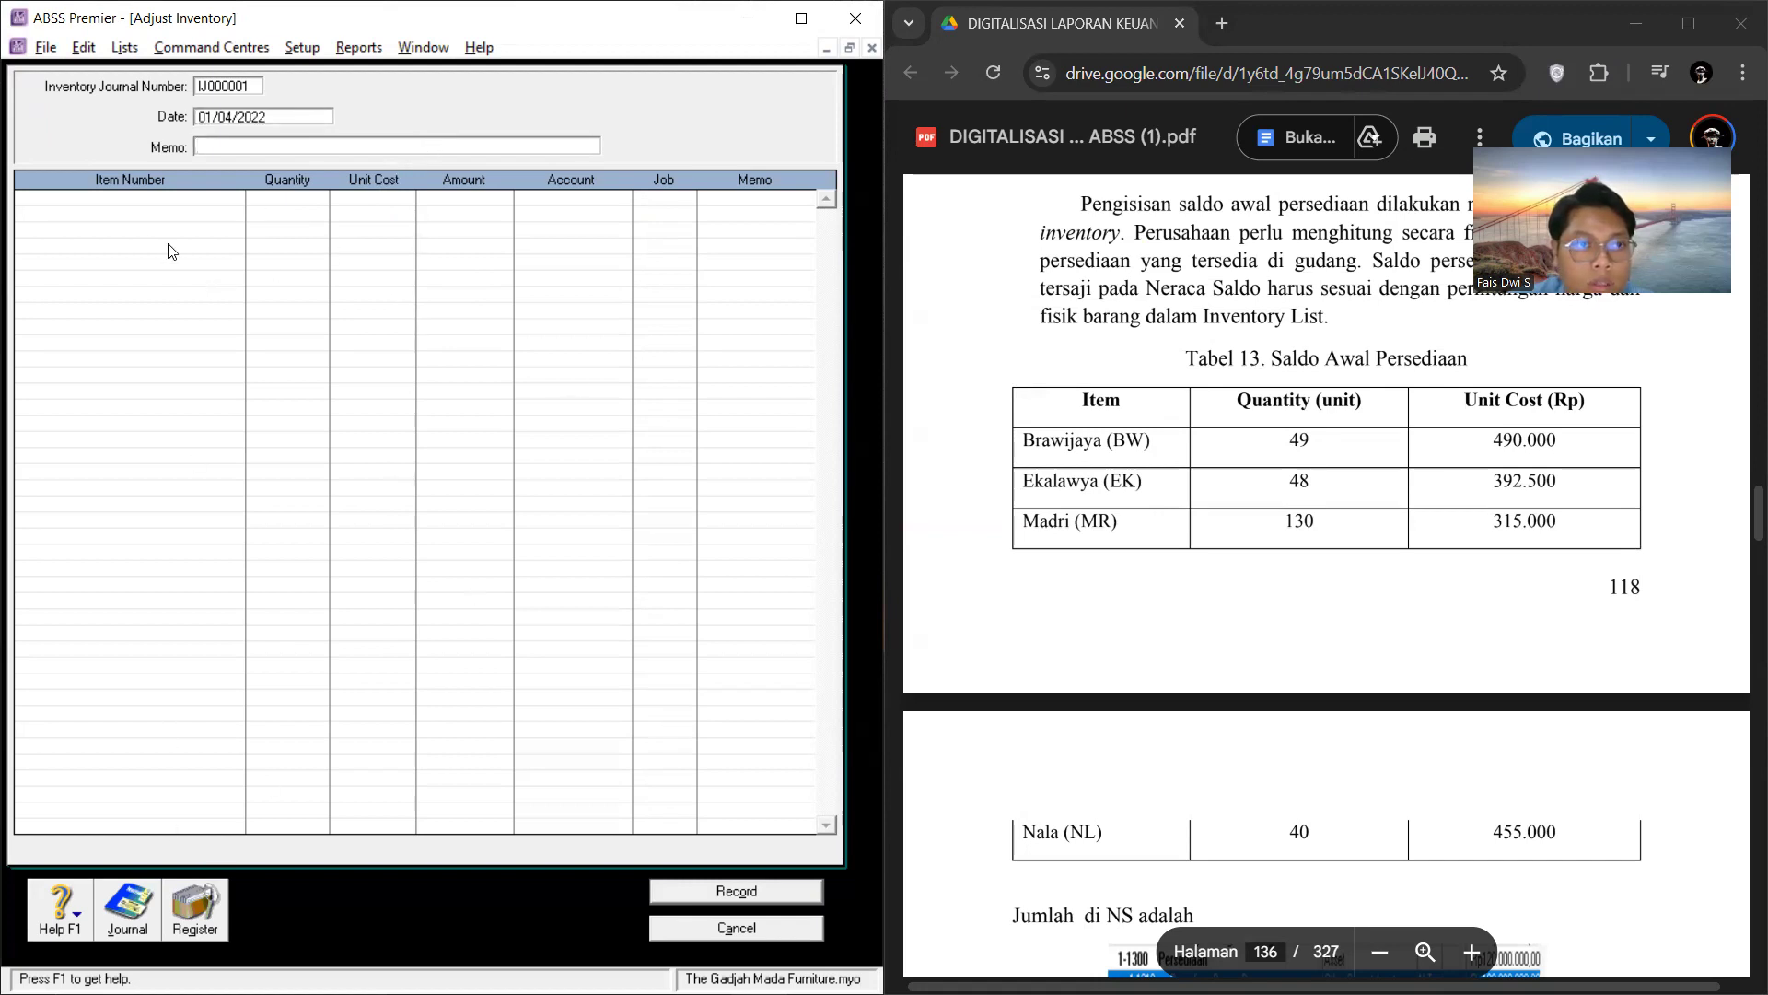
click(139, 213)
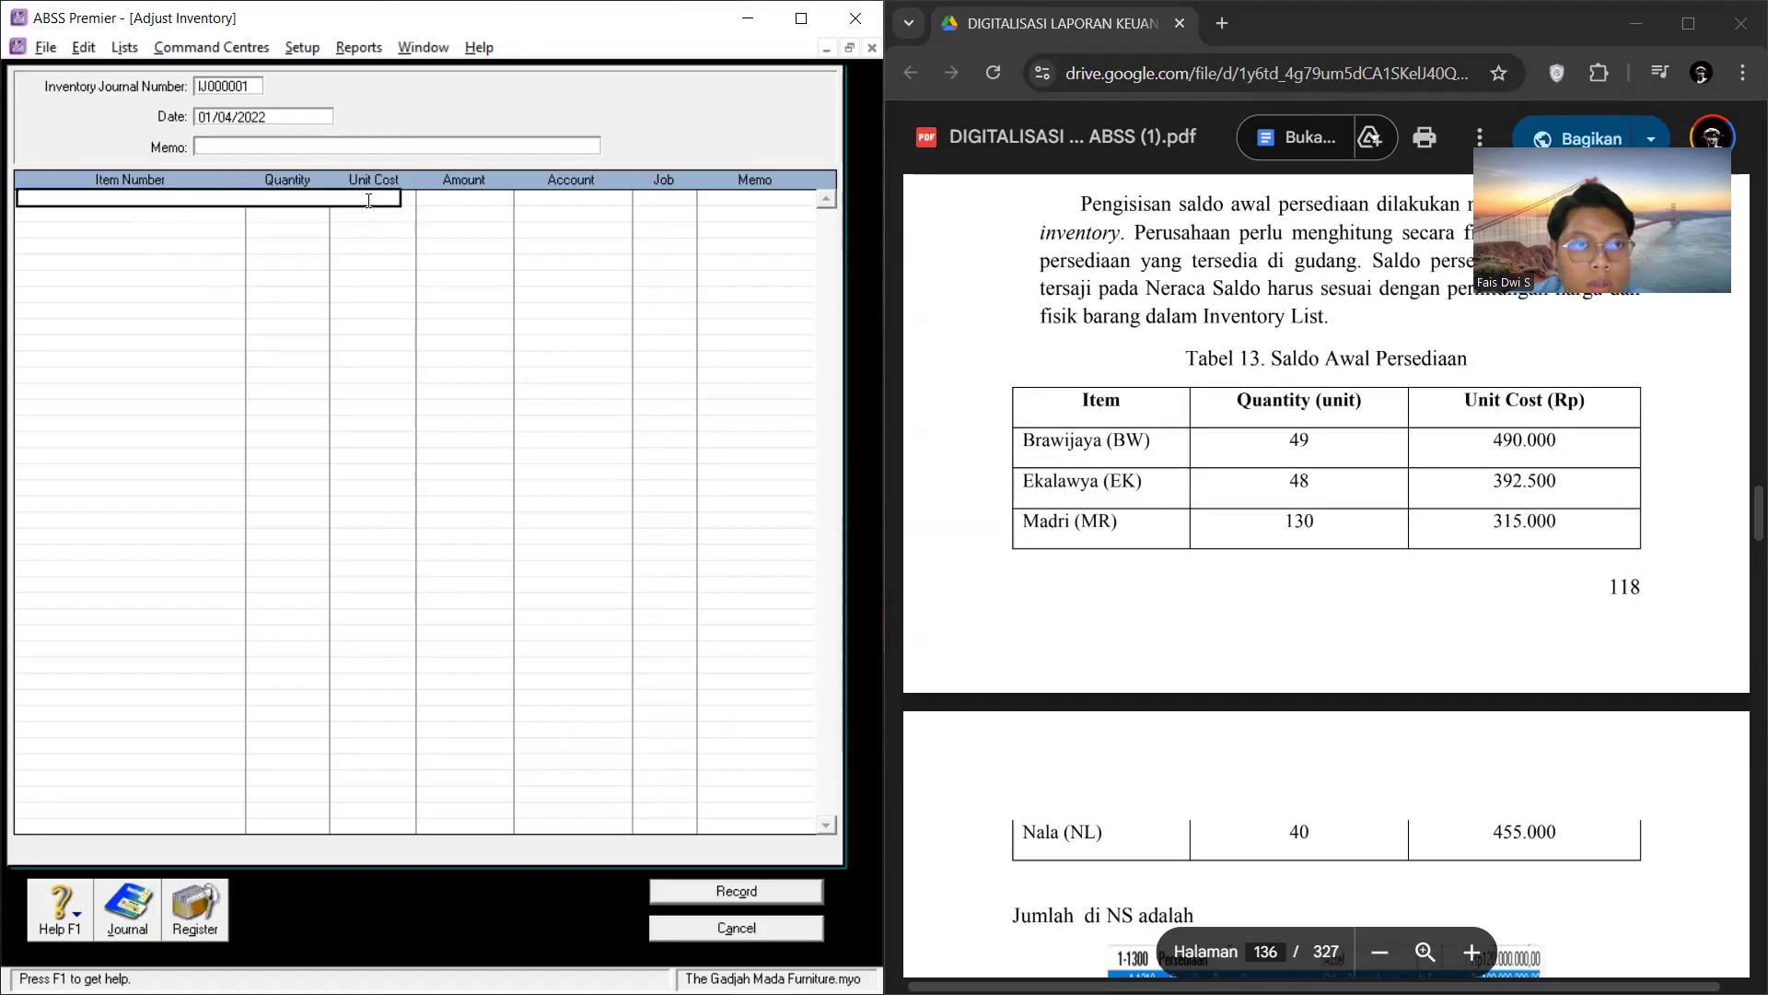
click(196, 912)
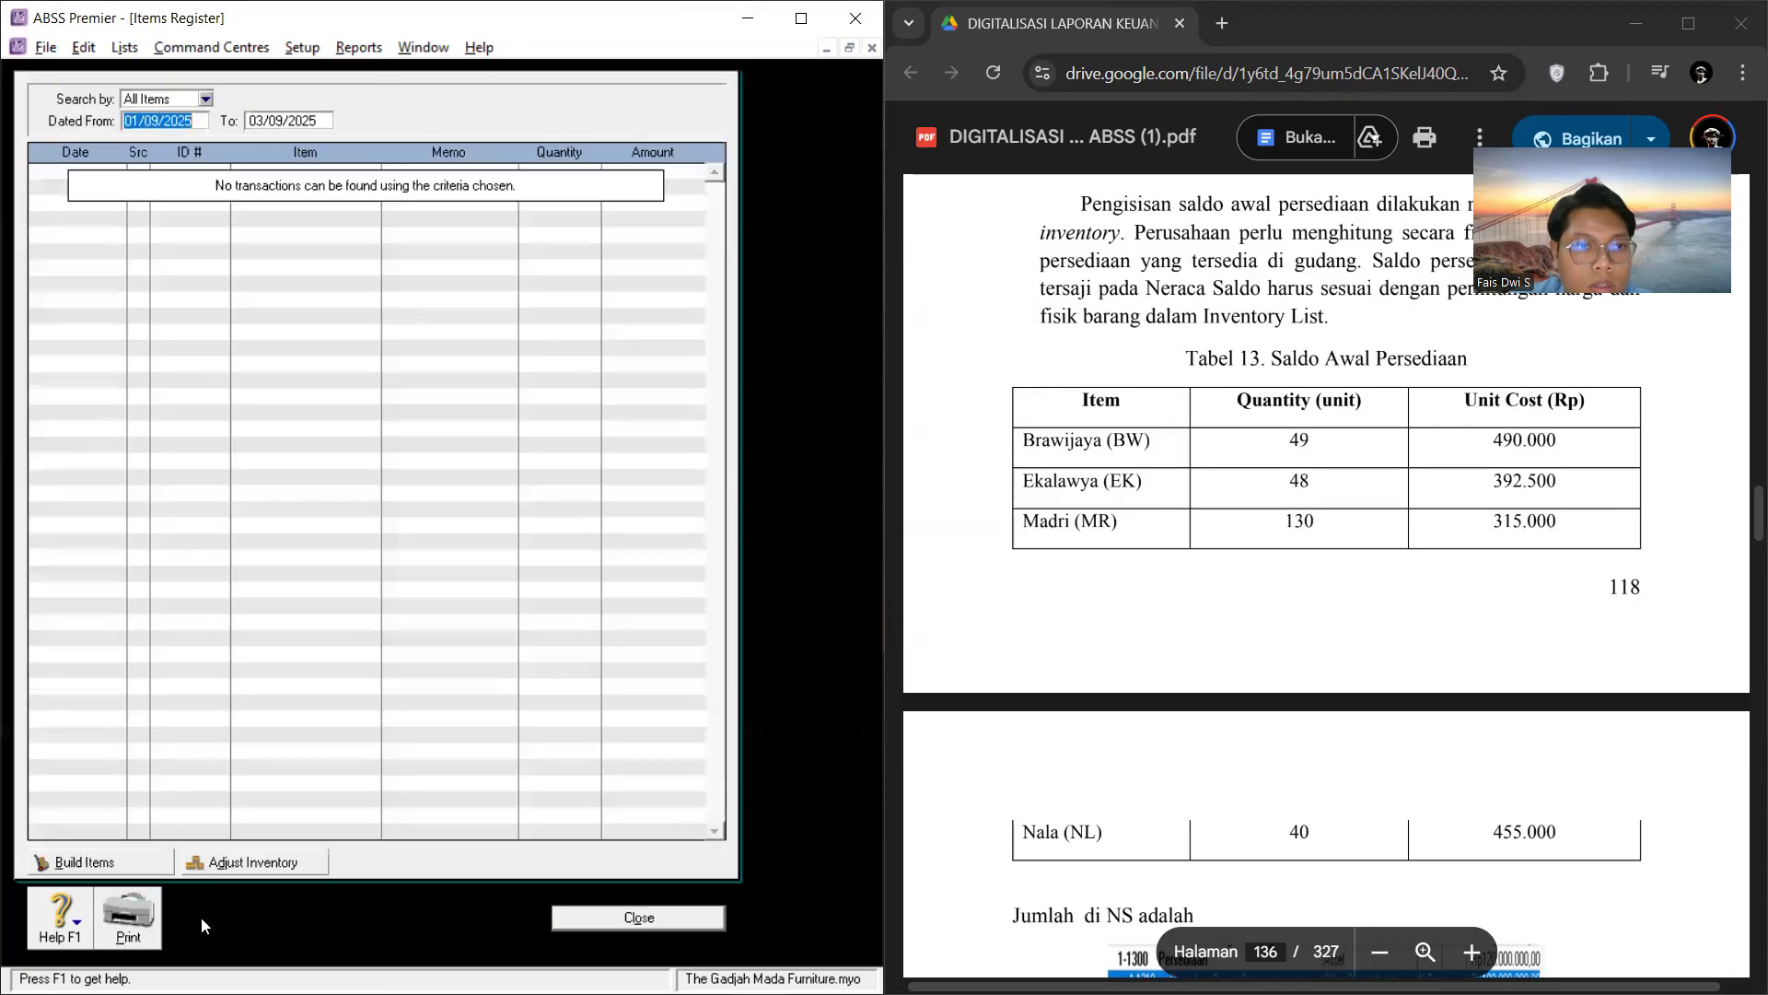
click(653, 915)
Step: Set the inventory adjustment's date to 01/05/2022 and its memo to SALDO AWAL BARANG DAGANG
click(285, 112)
click(280, 144)
click(190, 196)
right_click(204, 191)
click(193, 196)
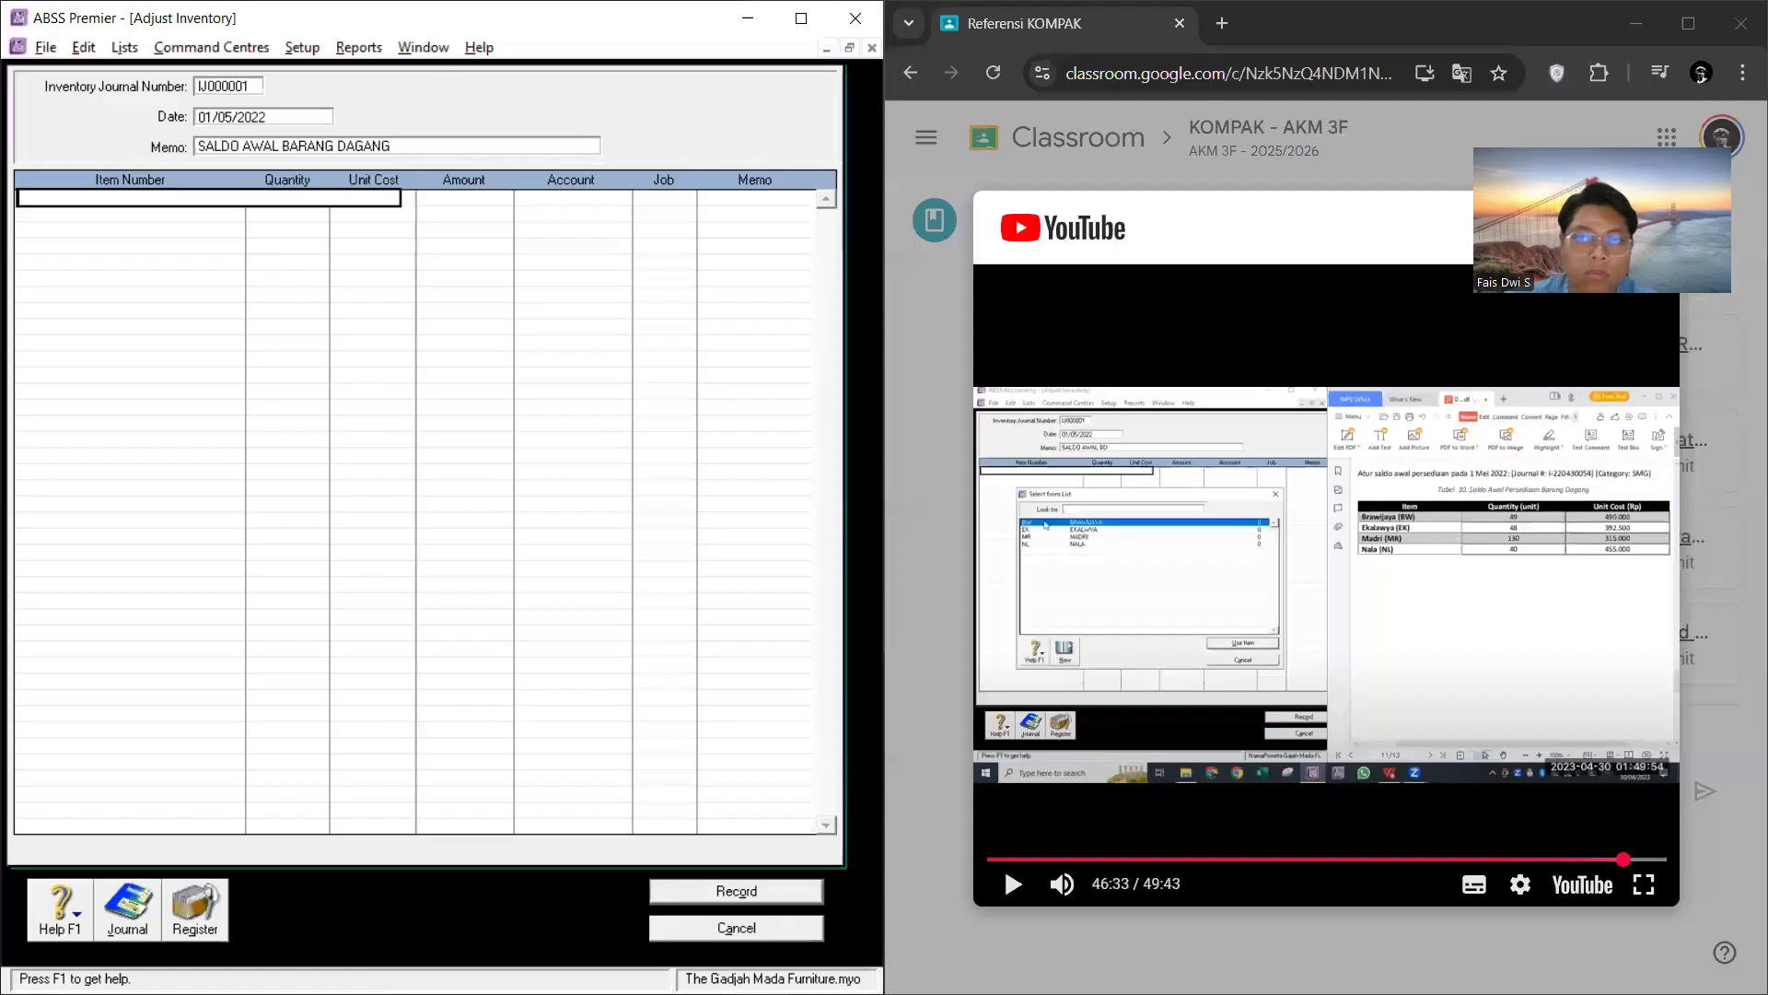
Step: Add item BW to the first adjustment line with quantity 49 and unit cost Rp490.000, following the PDF's Tabel 13
right_click(140, 199)
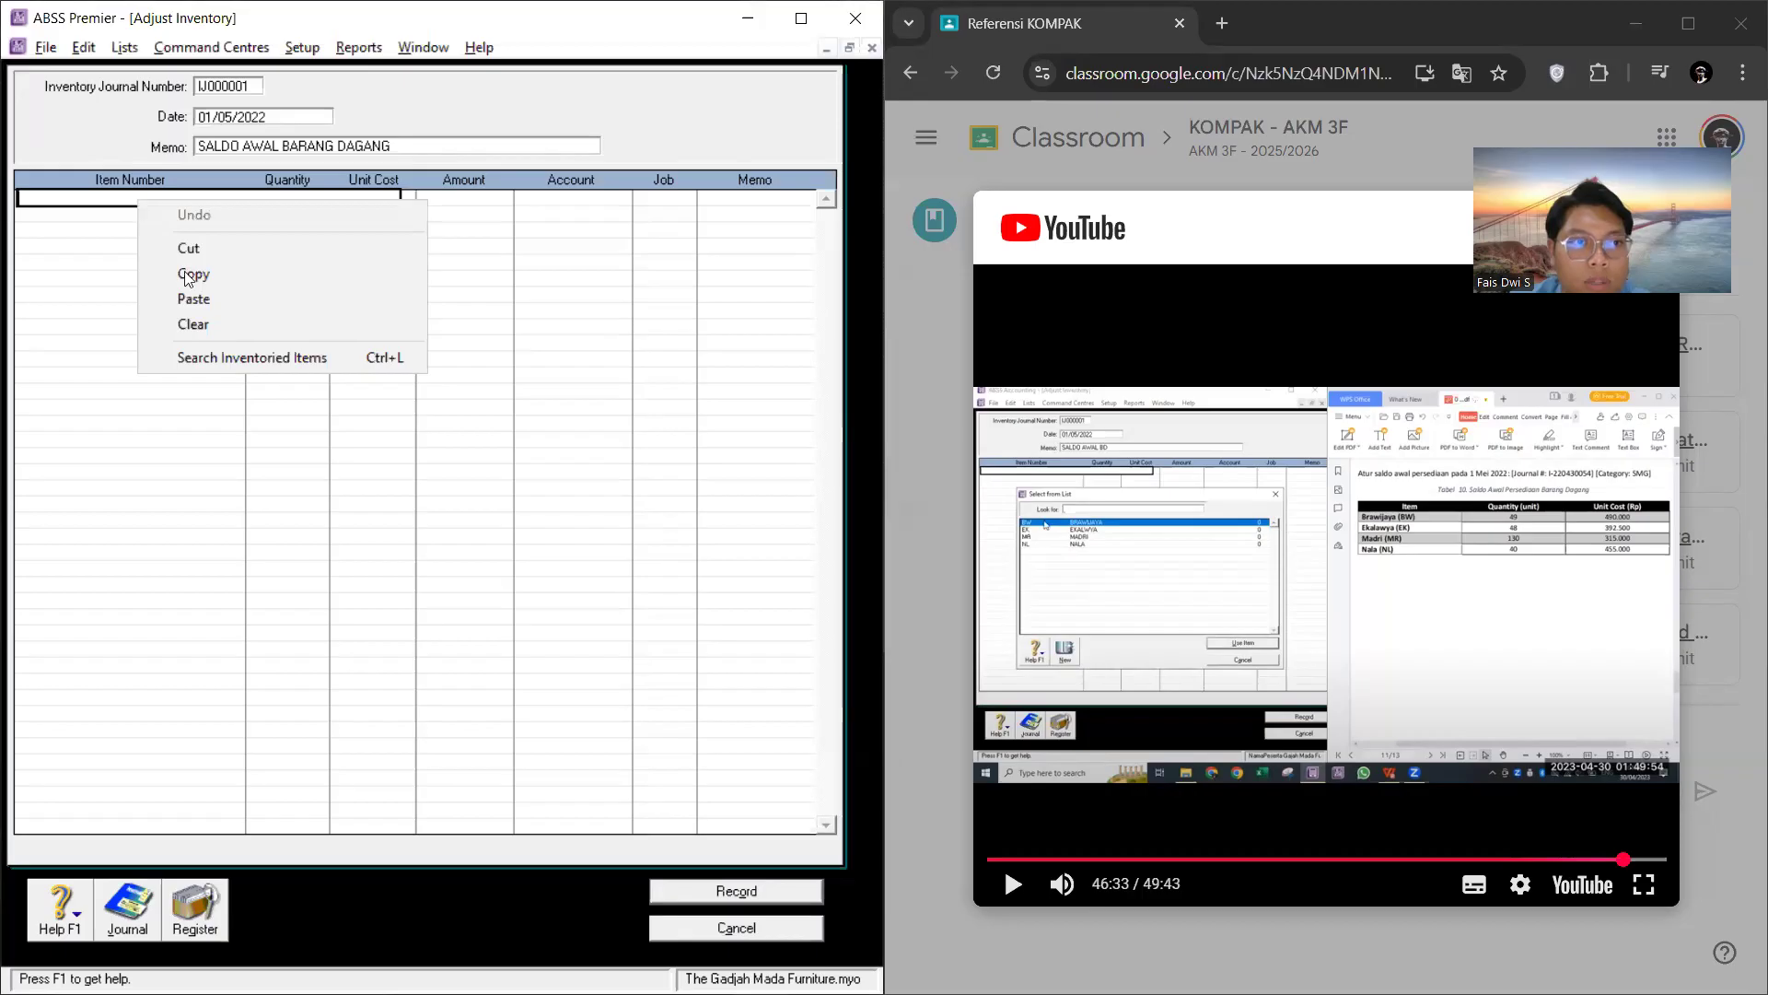
click(210, 359)
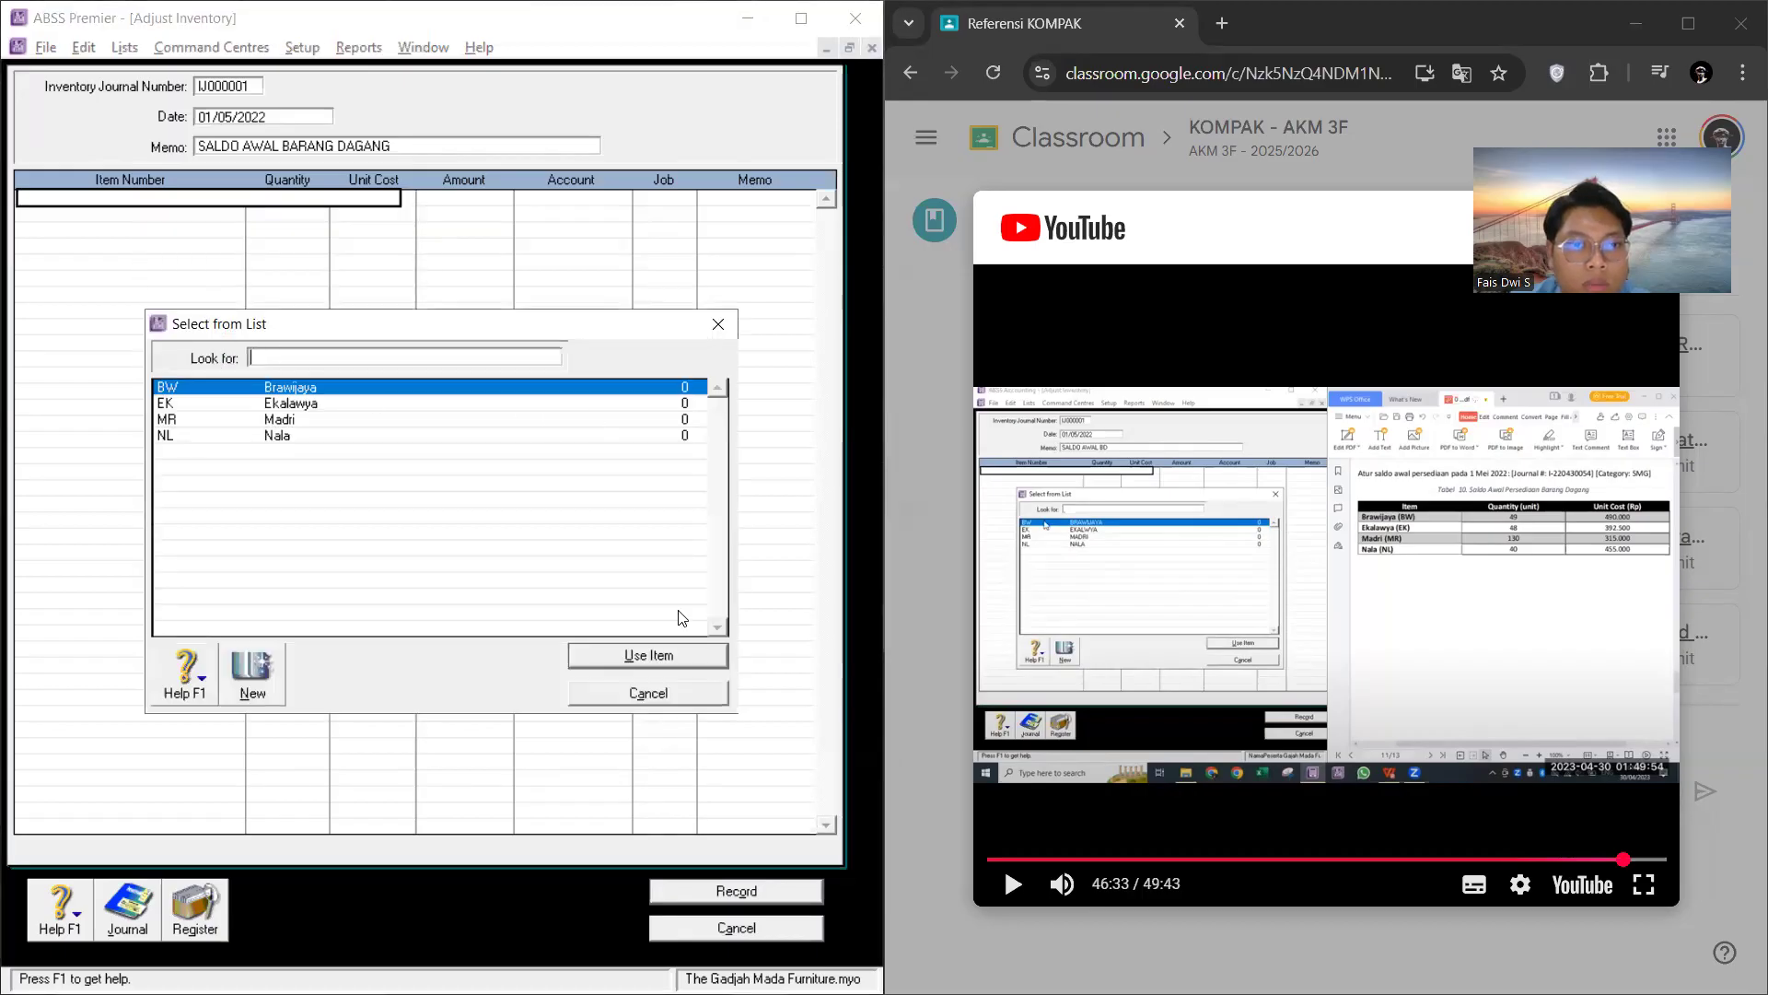
click(663, 656)
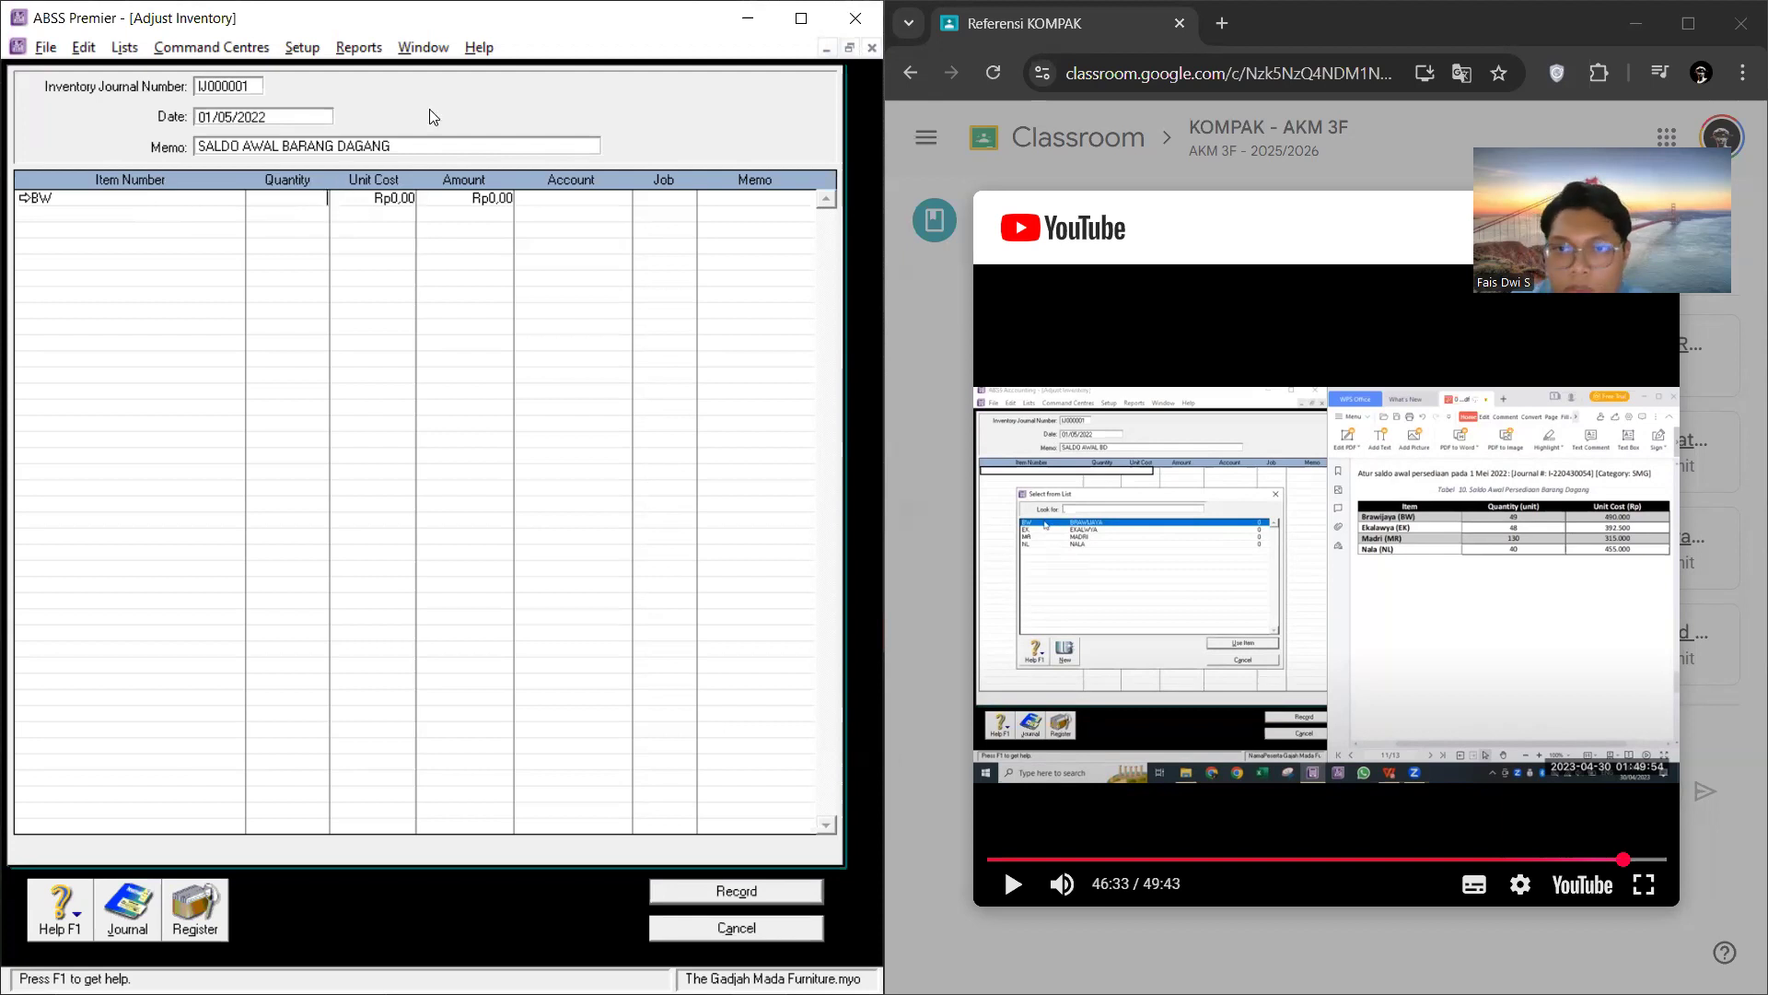
key(alt+Tab)
click(1154, 339)
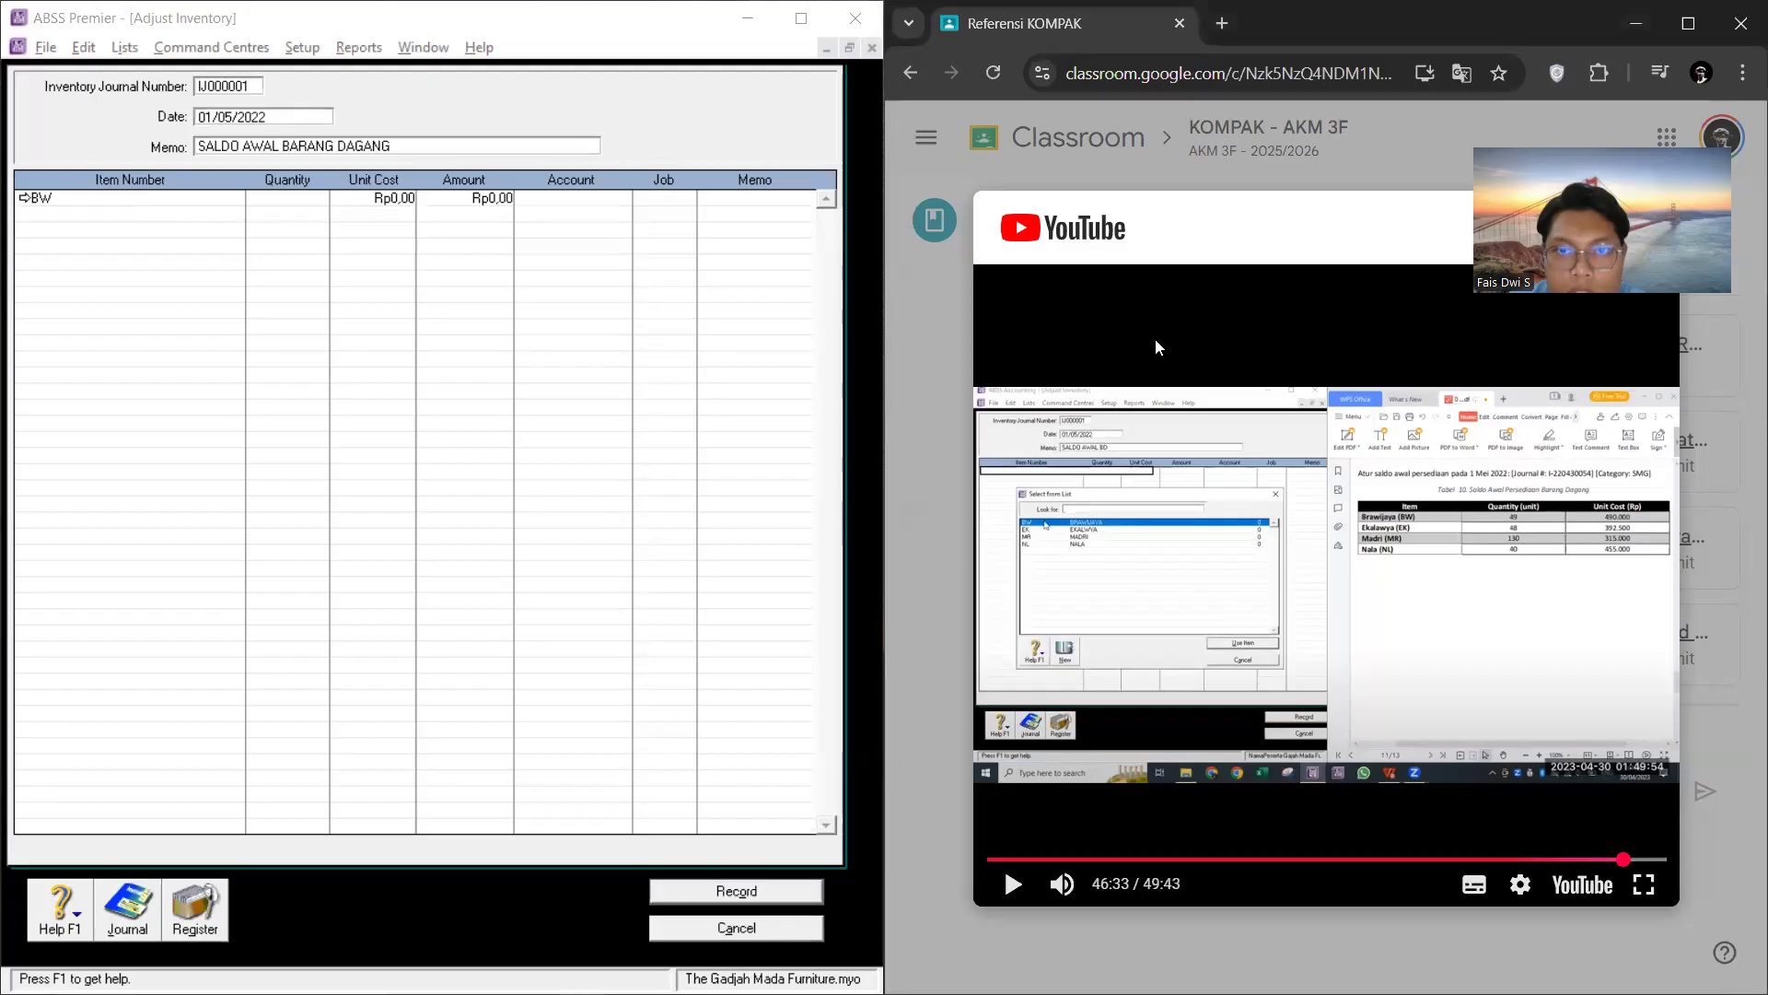
key(alt+Tab)
click(1340, 405)
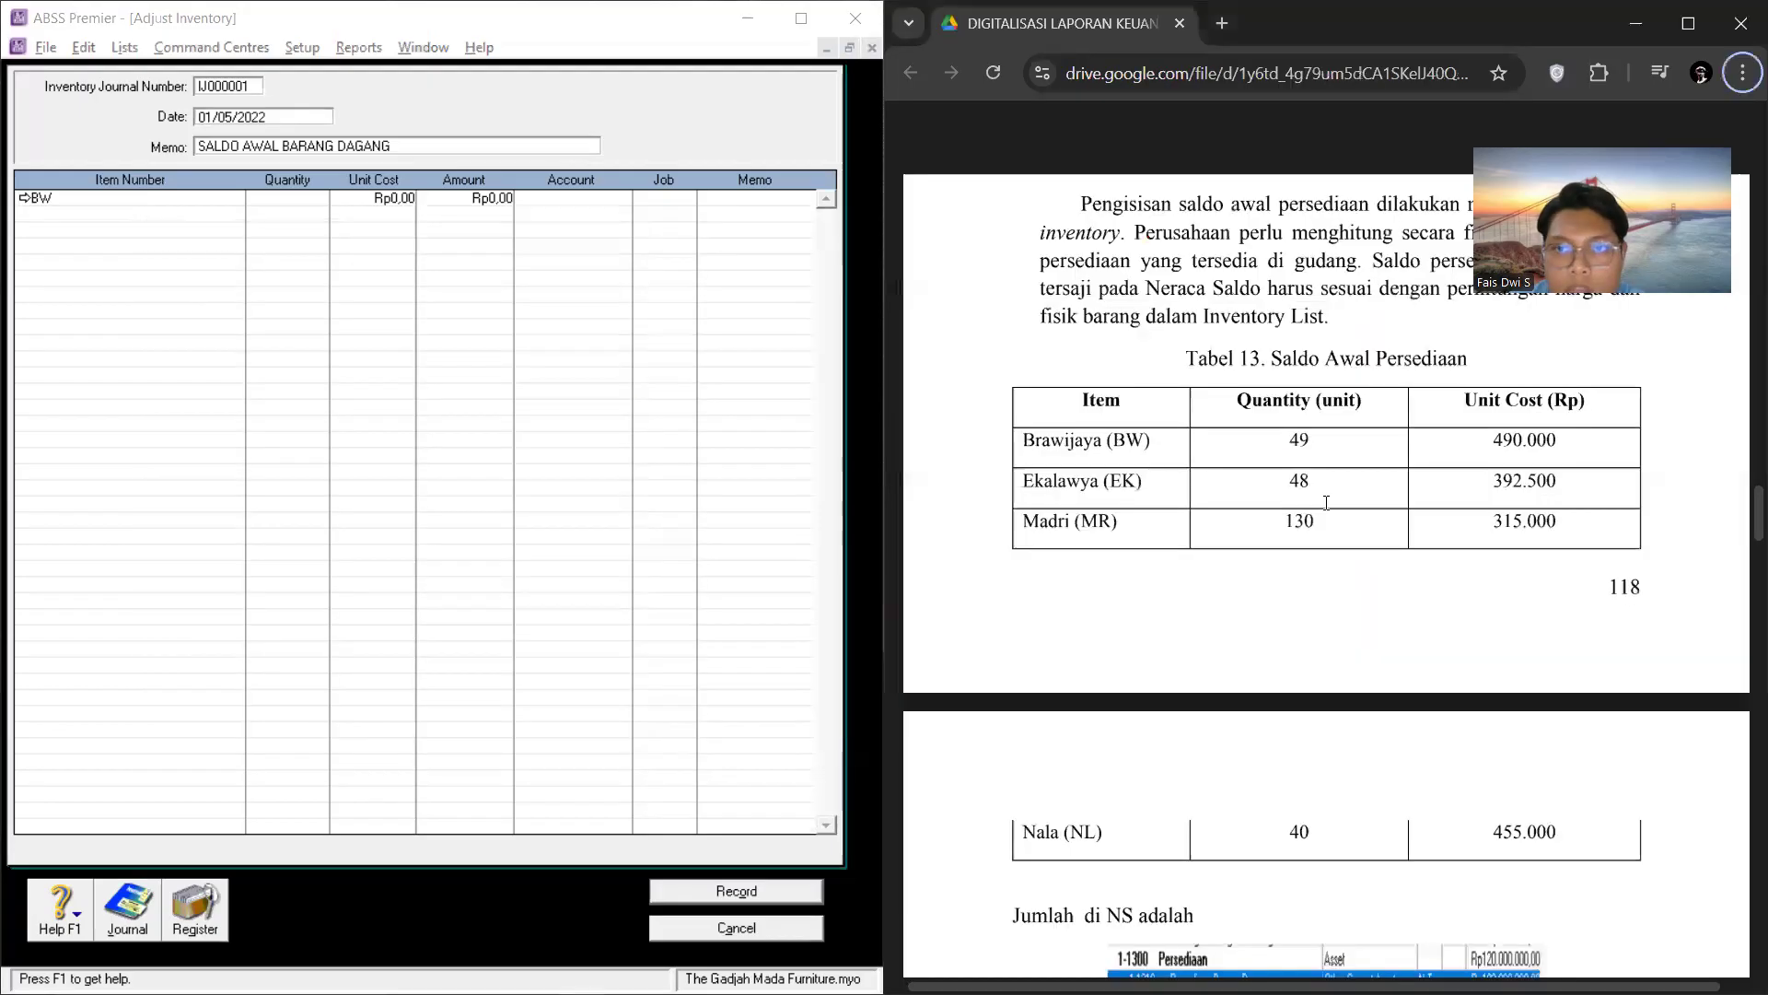
click(327, 197)
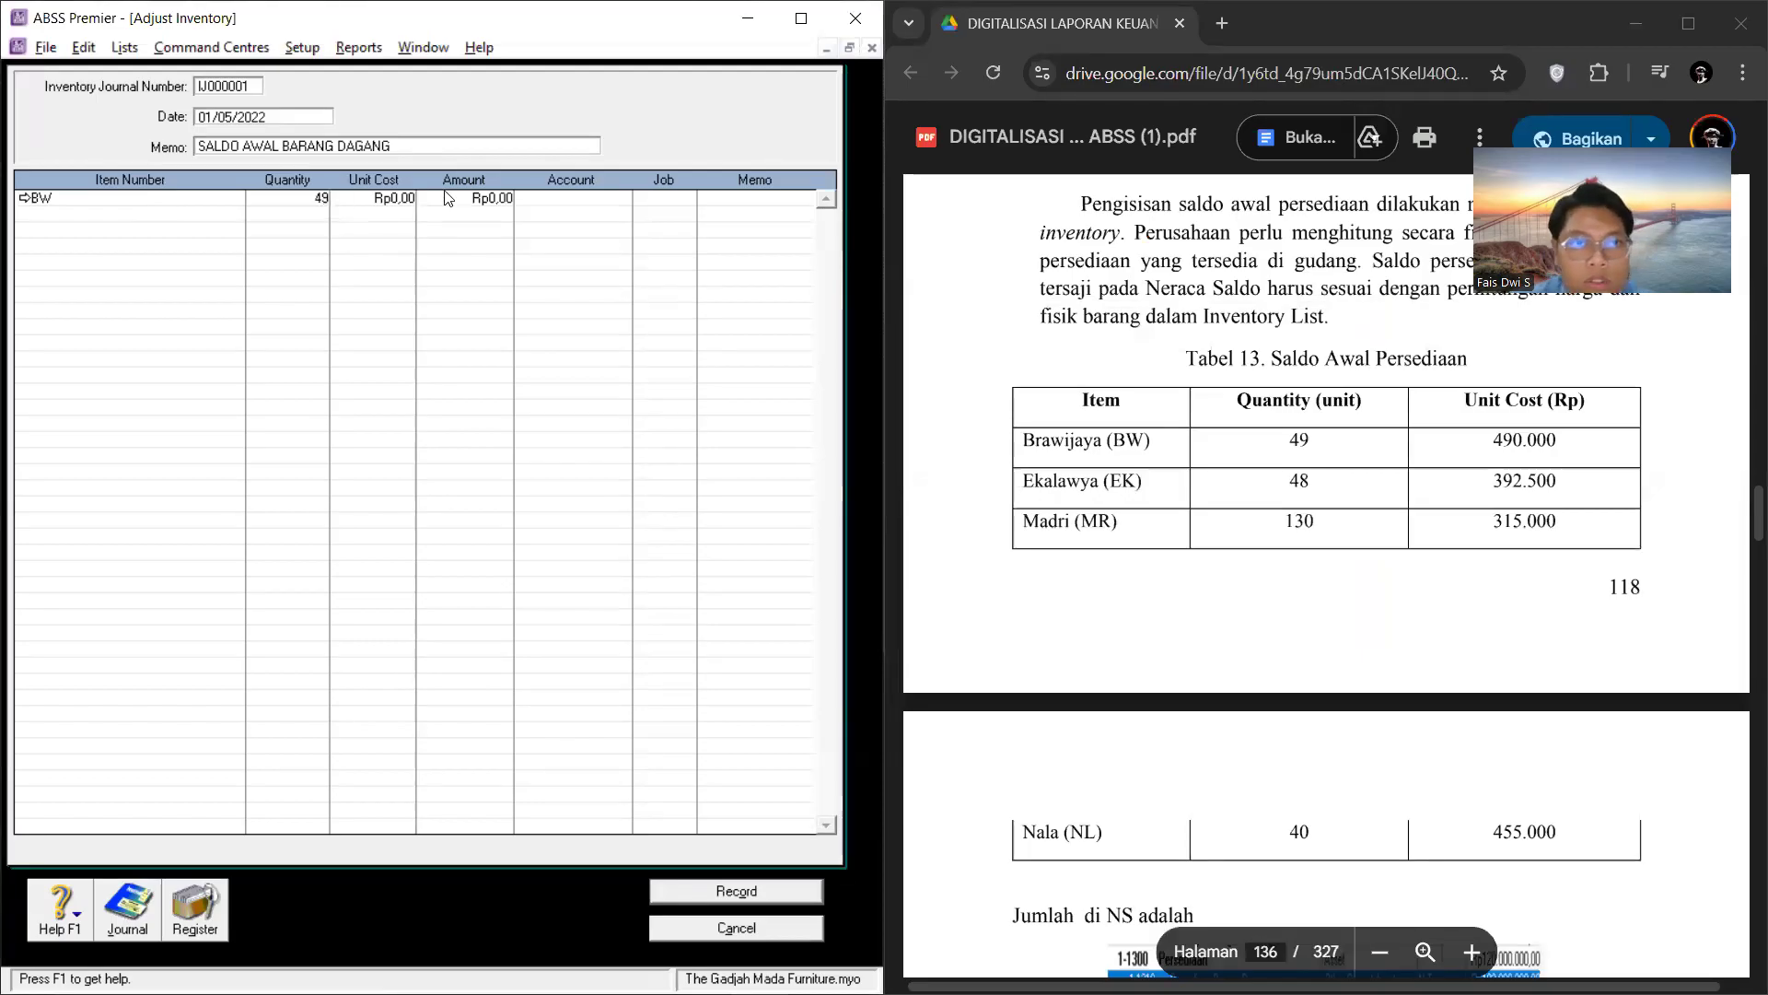
click(414, 198)
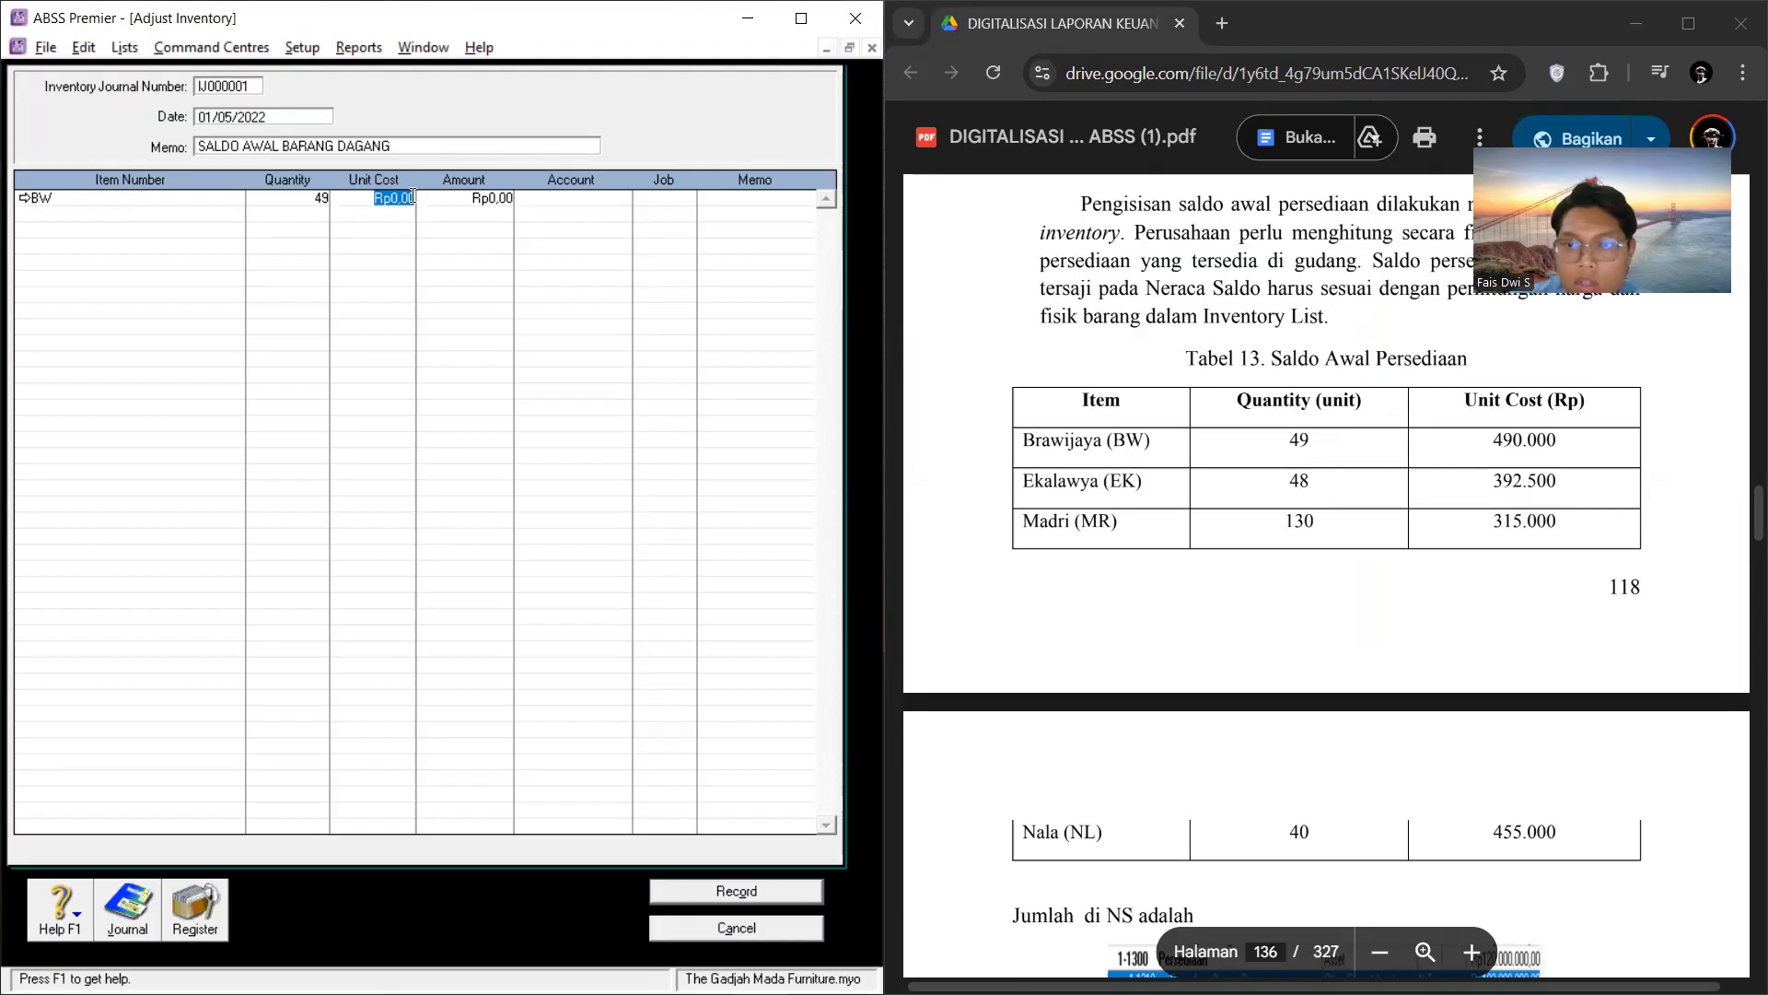
text(490000)
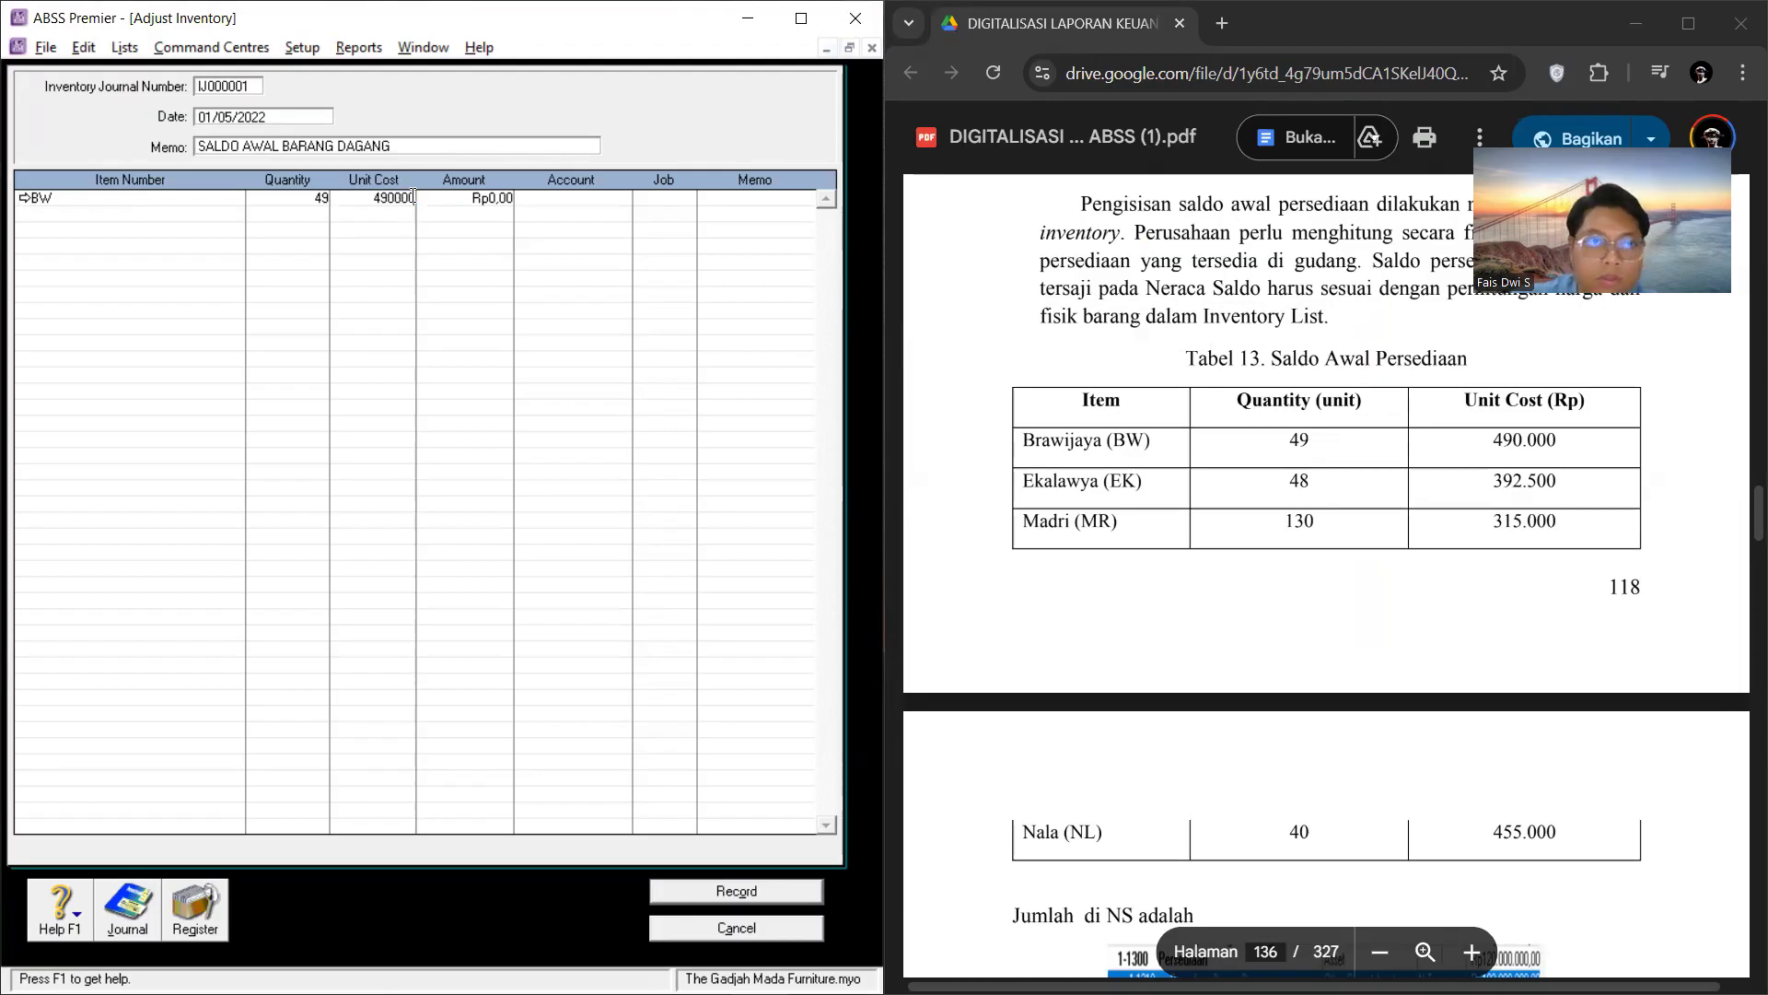
Step: Add item EK to the second adjustment line with quantity 48 and unit cost Rp392.500
click(158, 210)
right_click(169, 210)
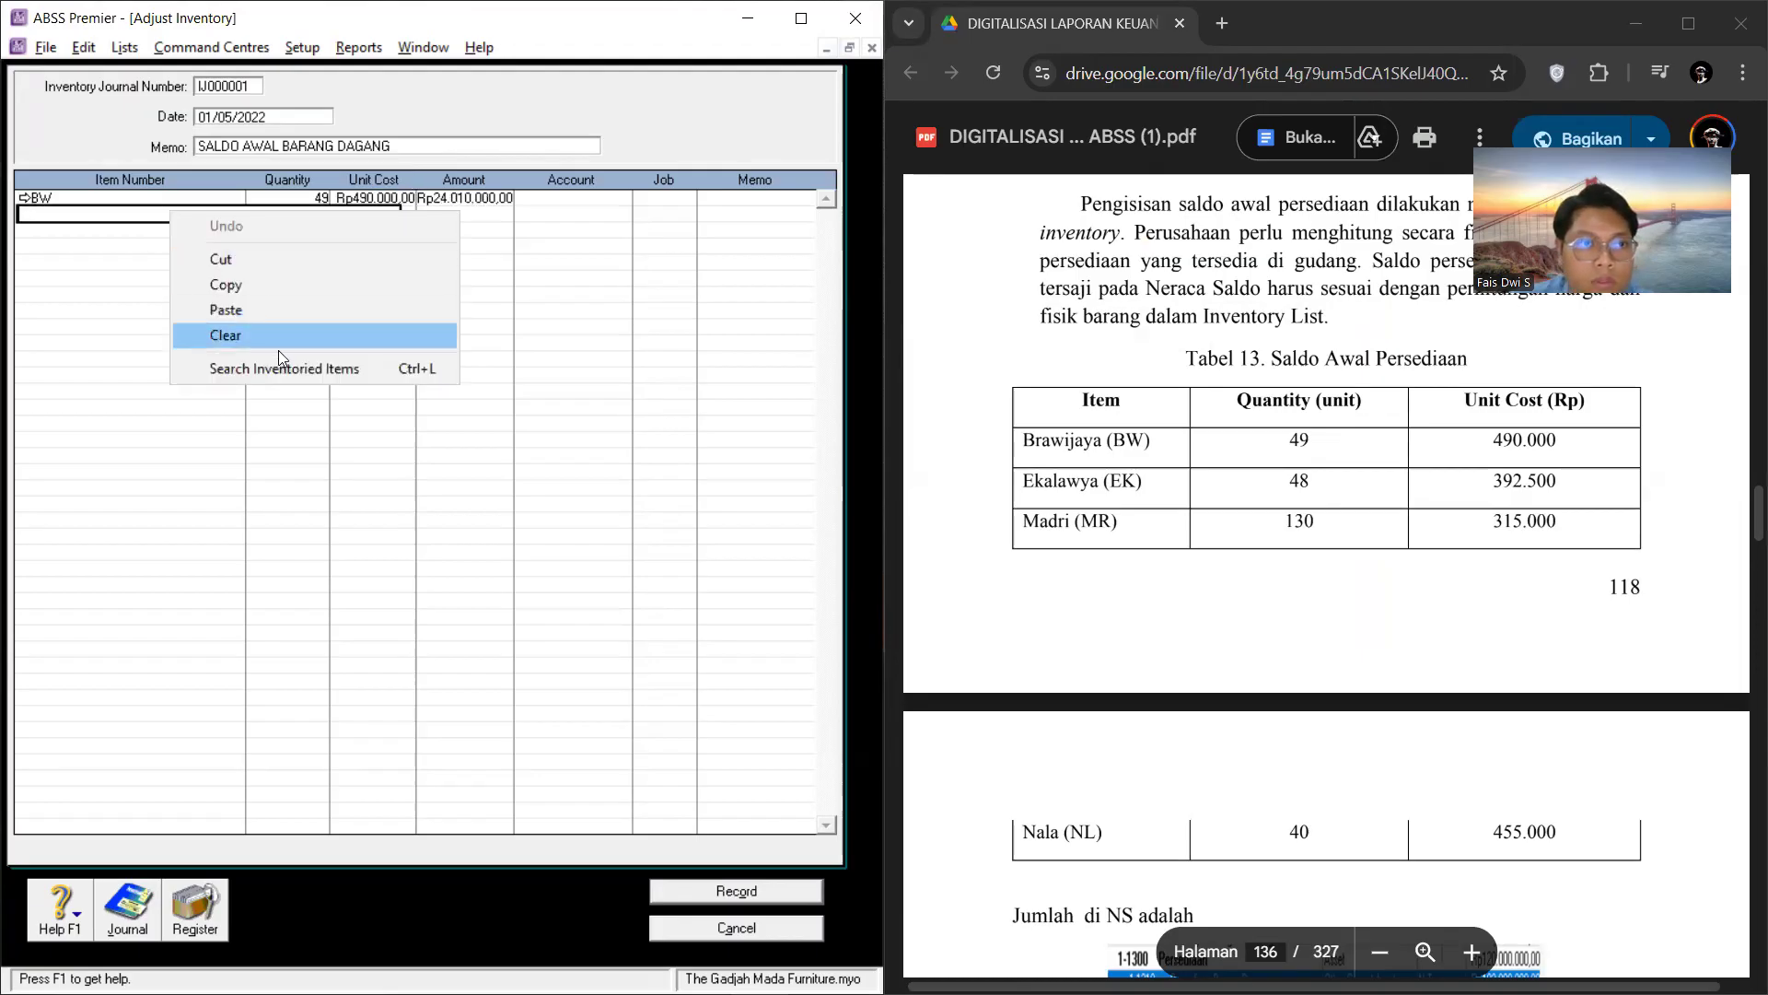
click(326, 366)
text(EK)
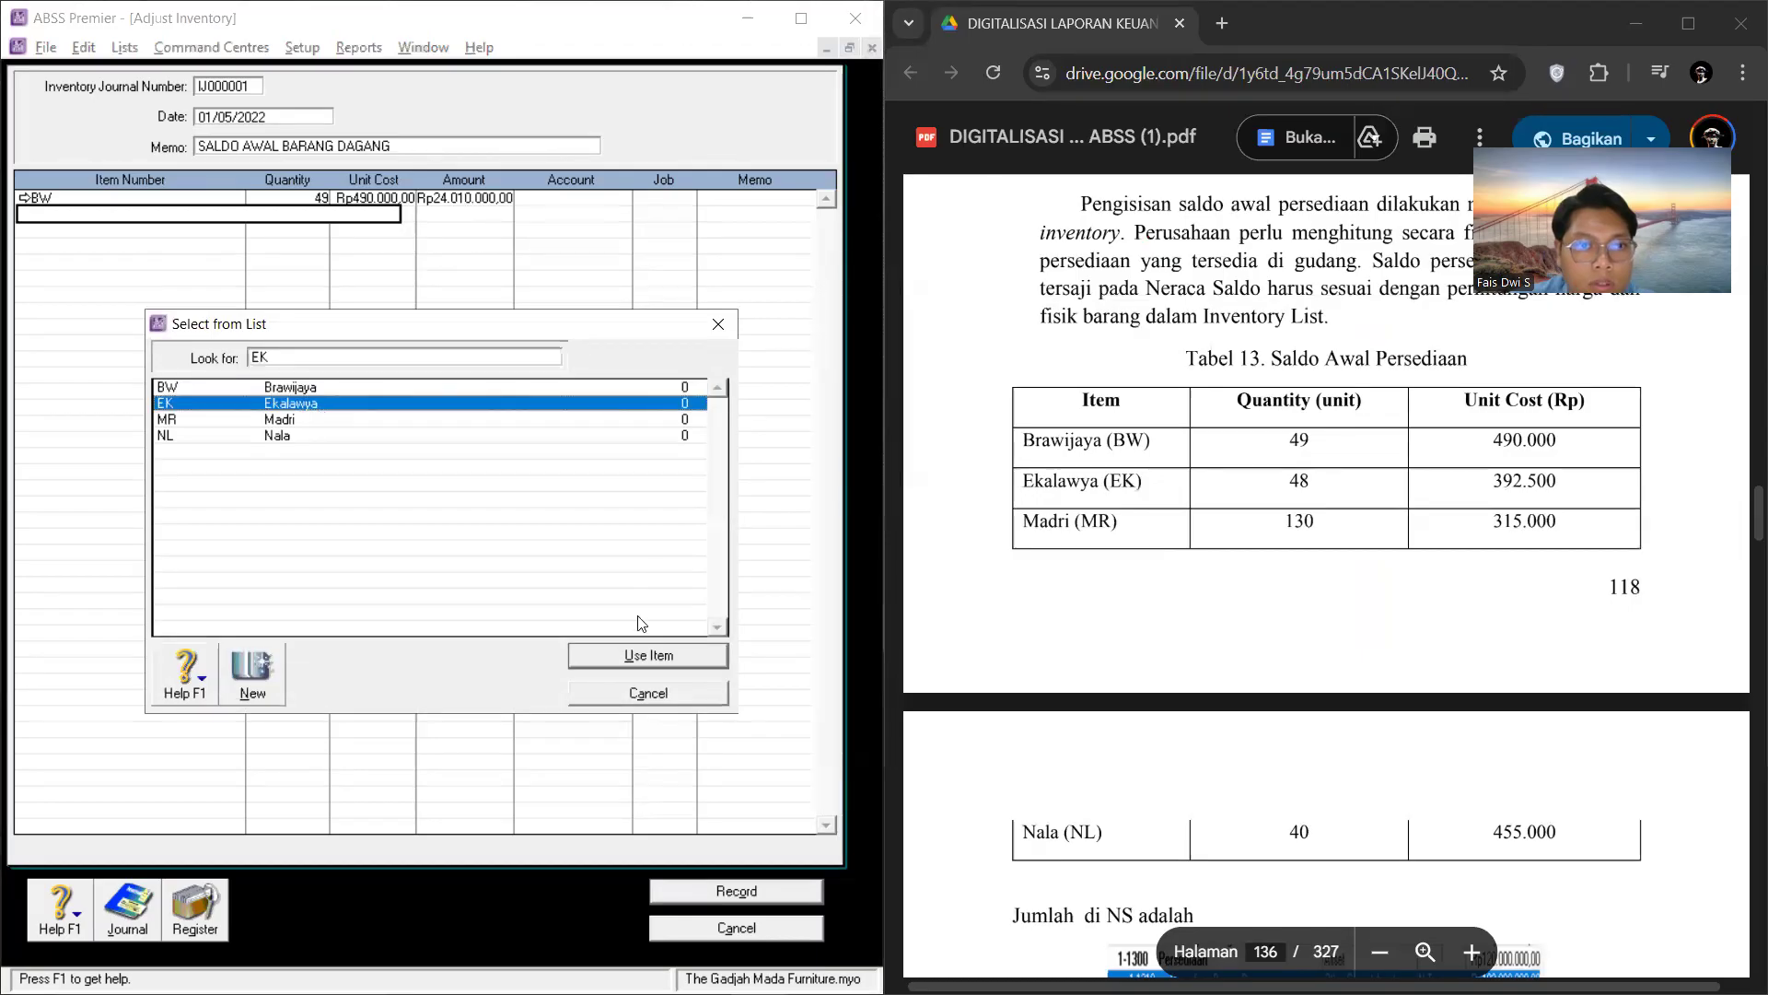
click(642, 655)
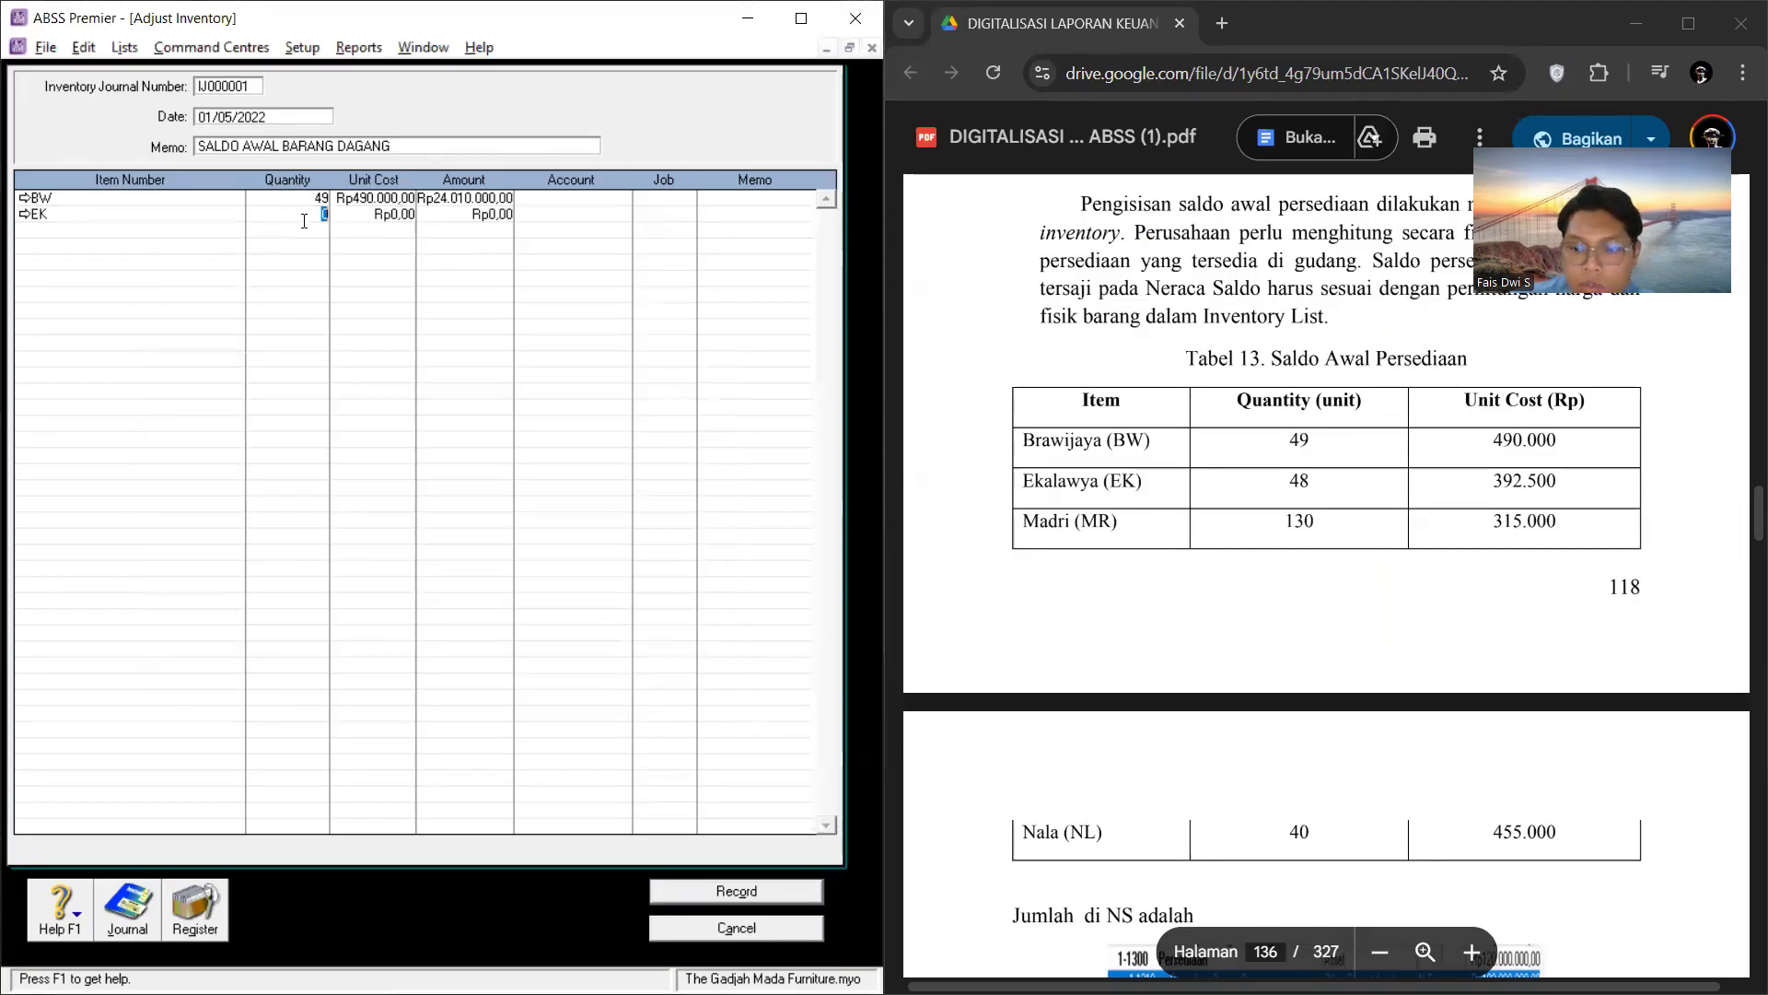
text(48)
click(411, 213)
key(BackSpace)
text(392.50)
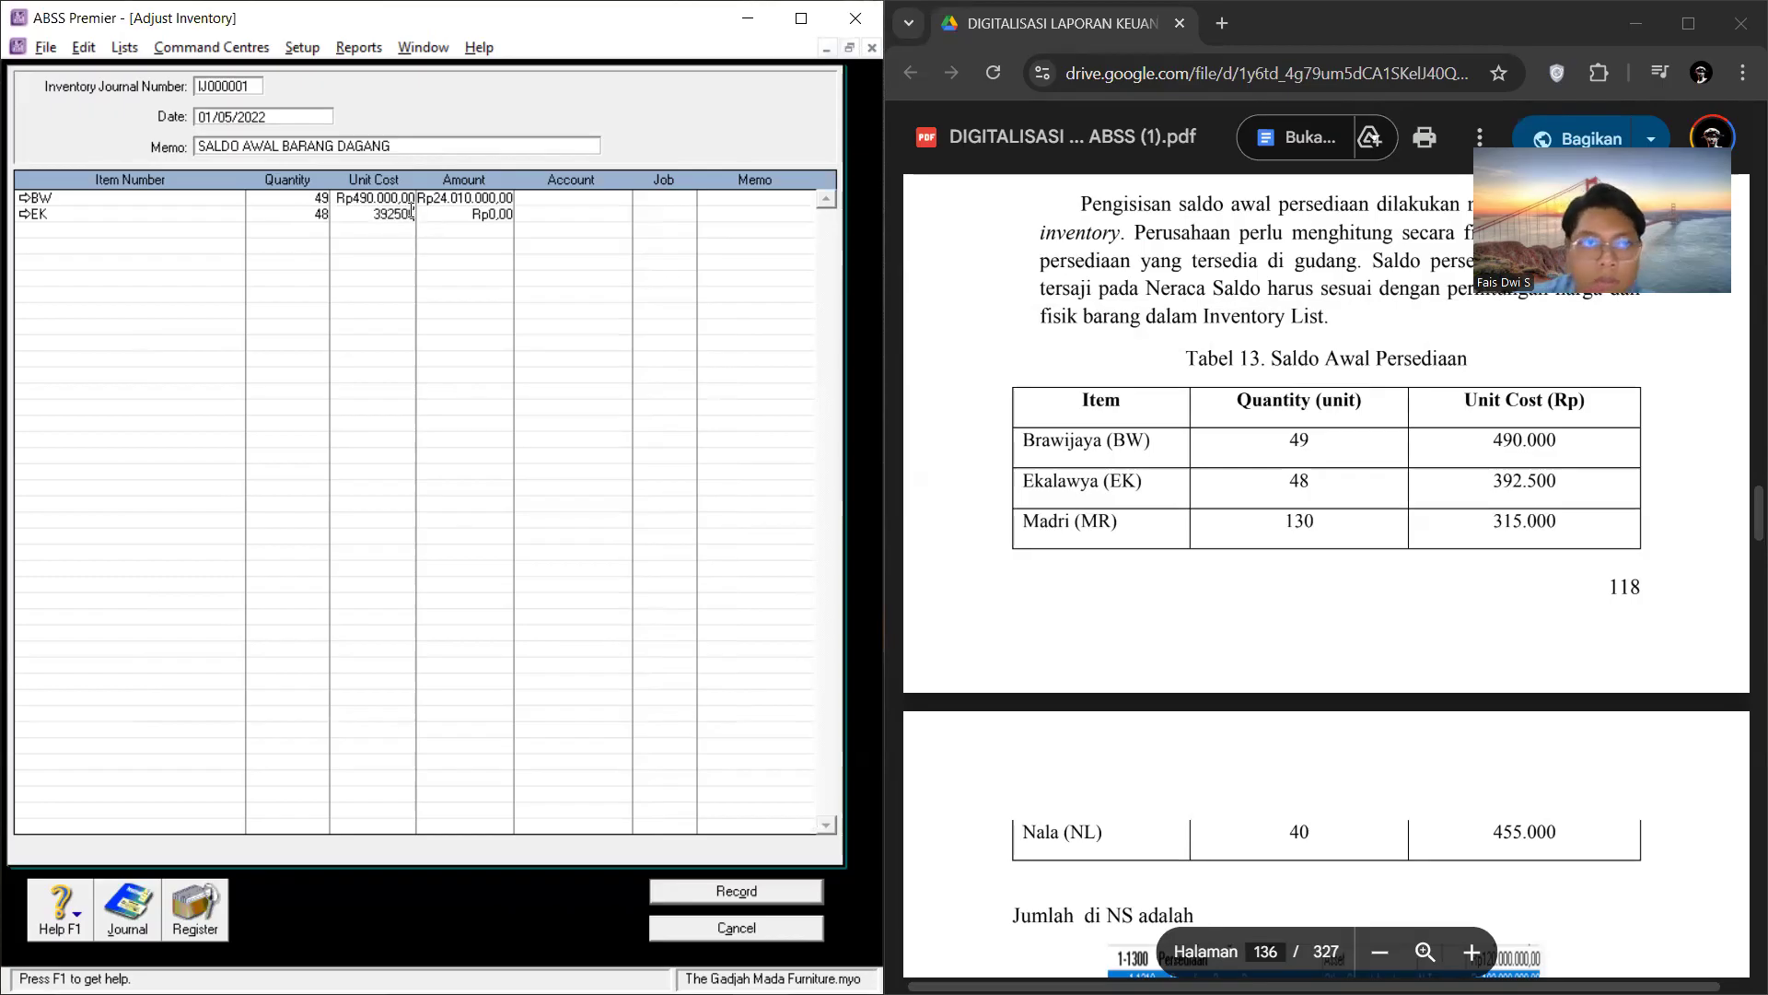
text(0)
Step: Add item MR to the third adjustment line with quantity 130 and unit cost Rp315.000, following the PDF's Tabel 13
click(127, 225)
right_click(214, 230)
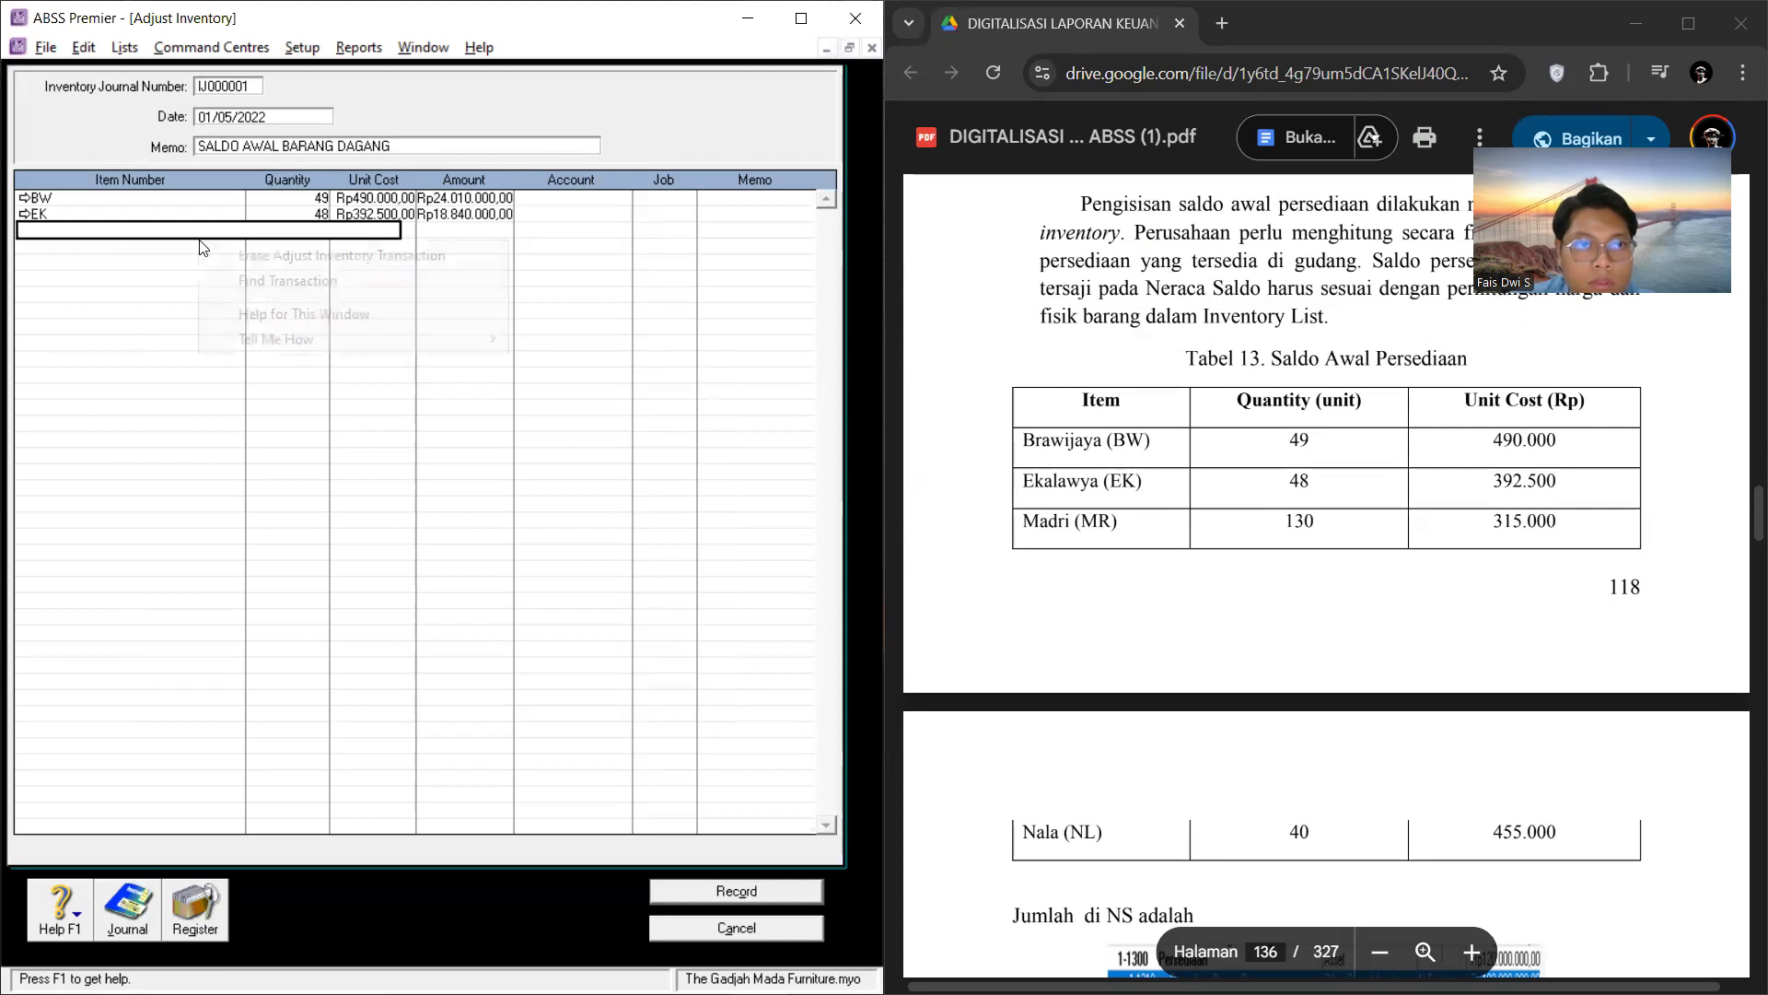
mouse_move(310, 339)
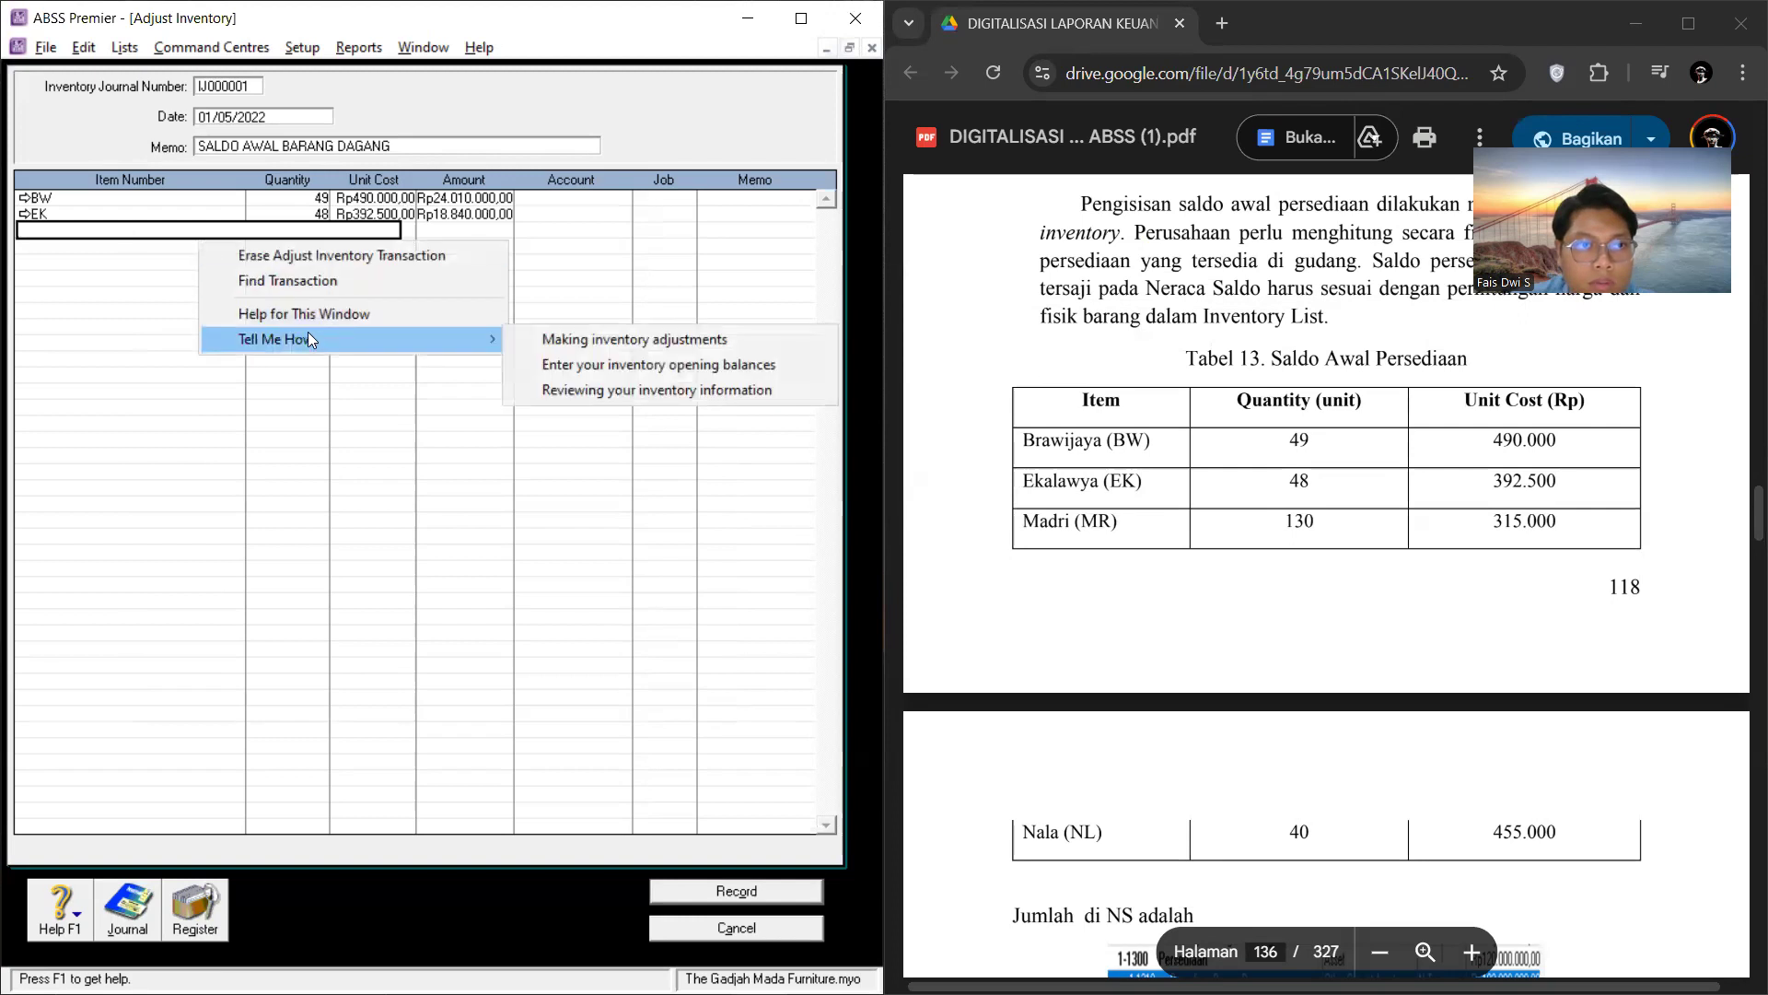
click(127, 319)
right_click(134, 232)
click(233, 393)
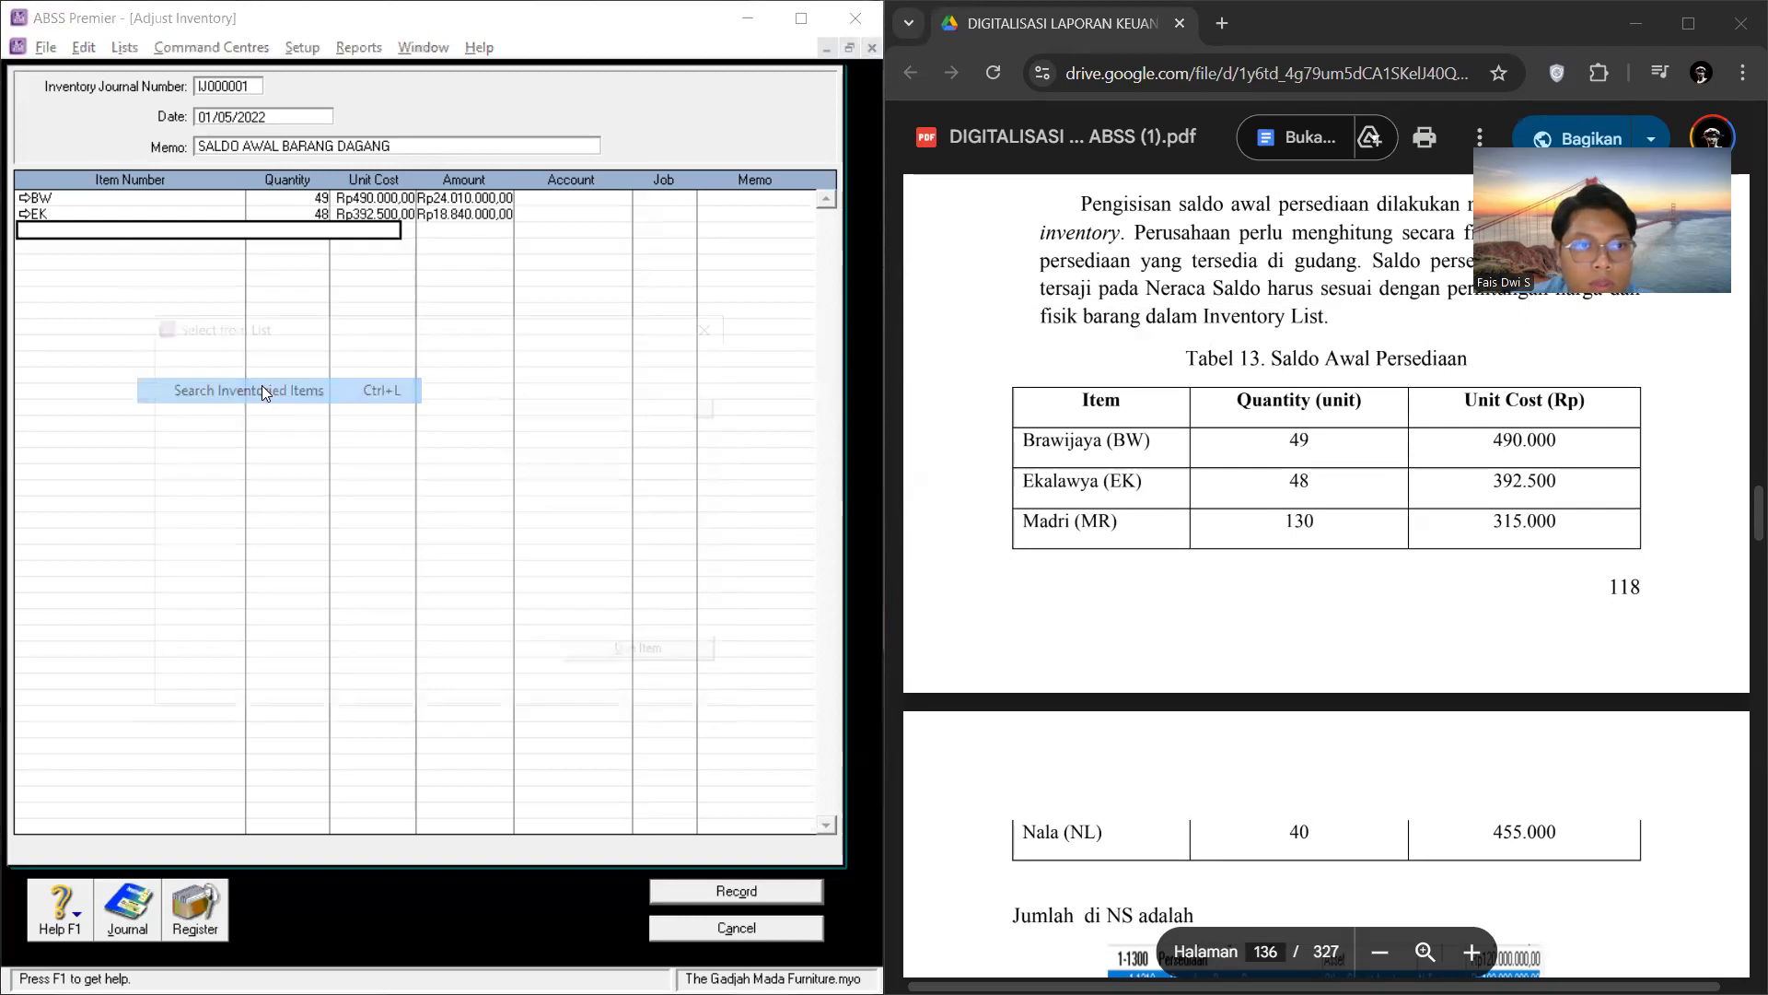
text(MR)
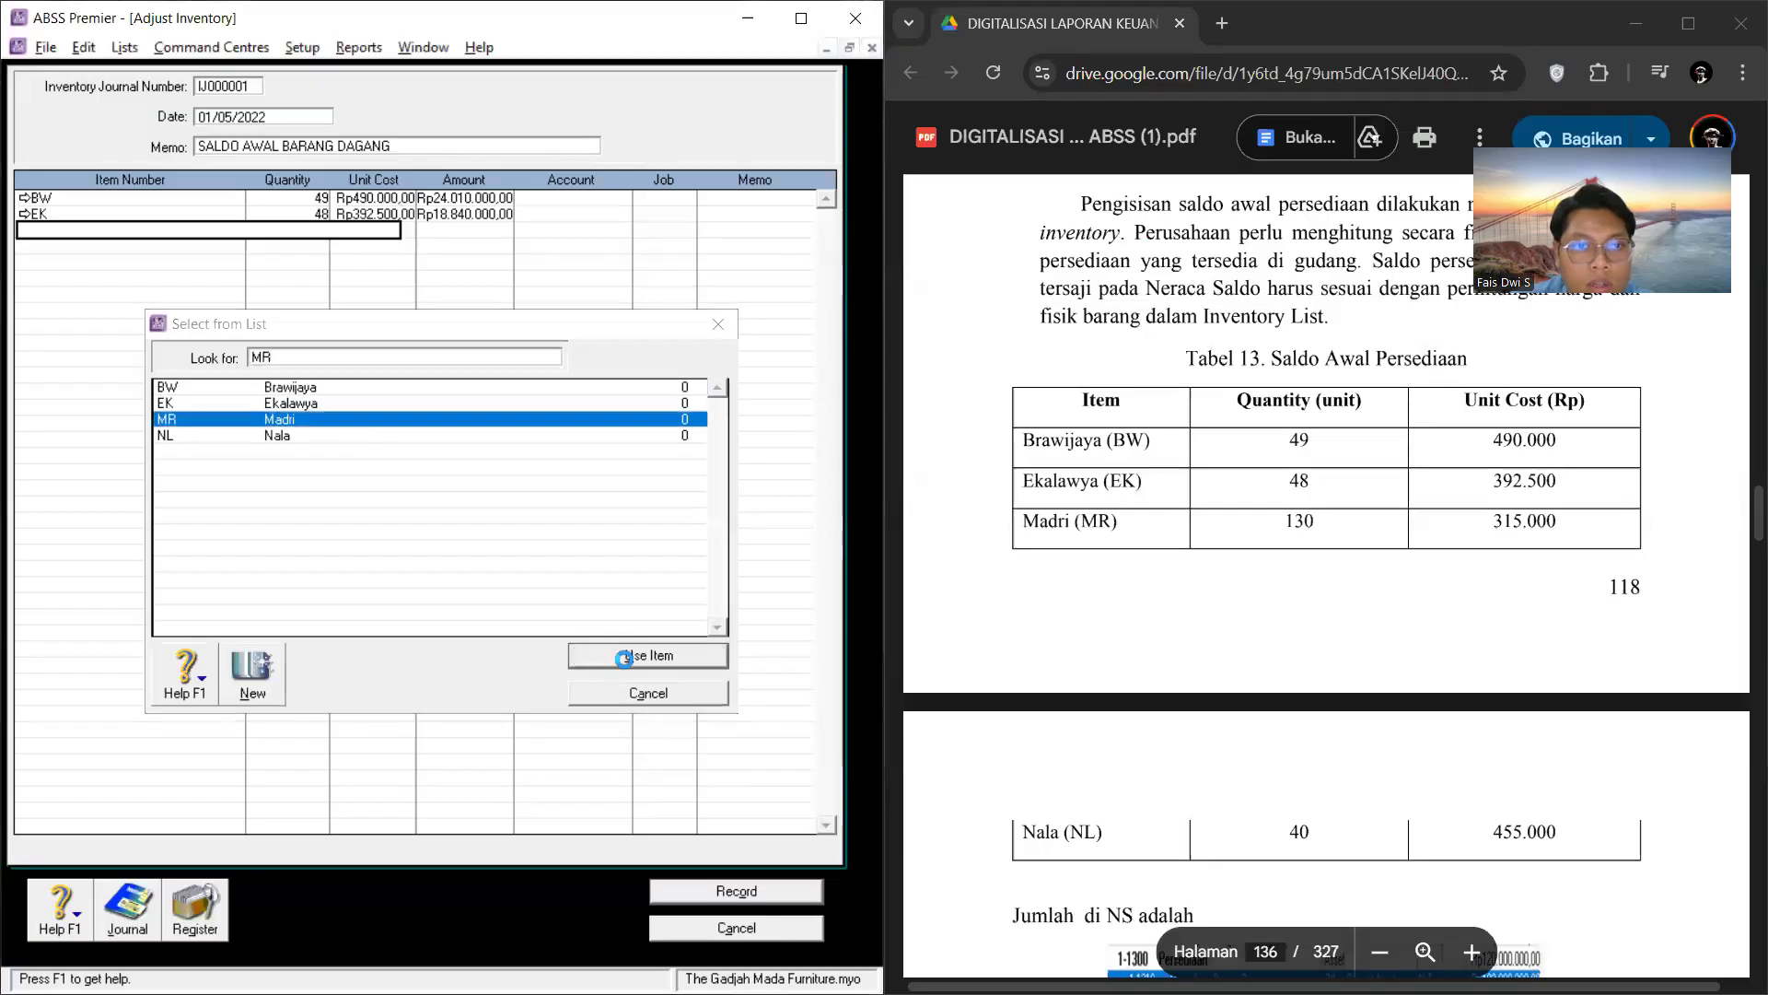
key(Return)
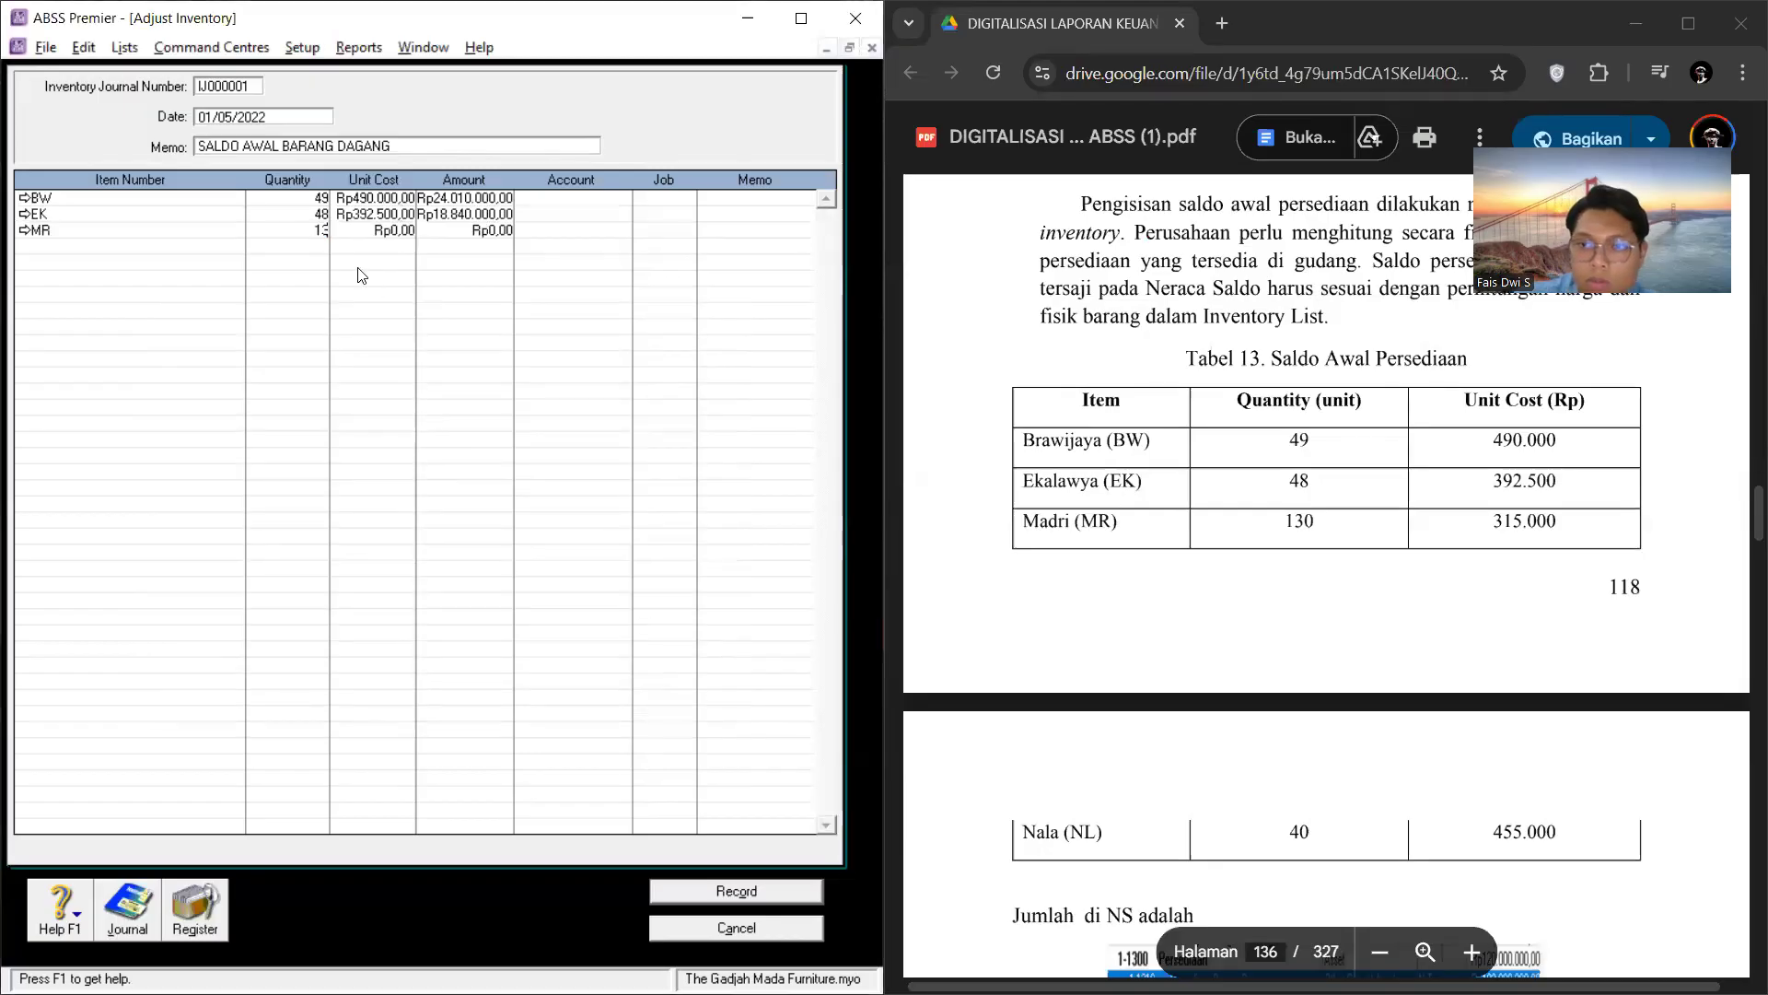
text(130)
click(394, 229)
text(3)
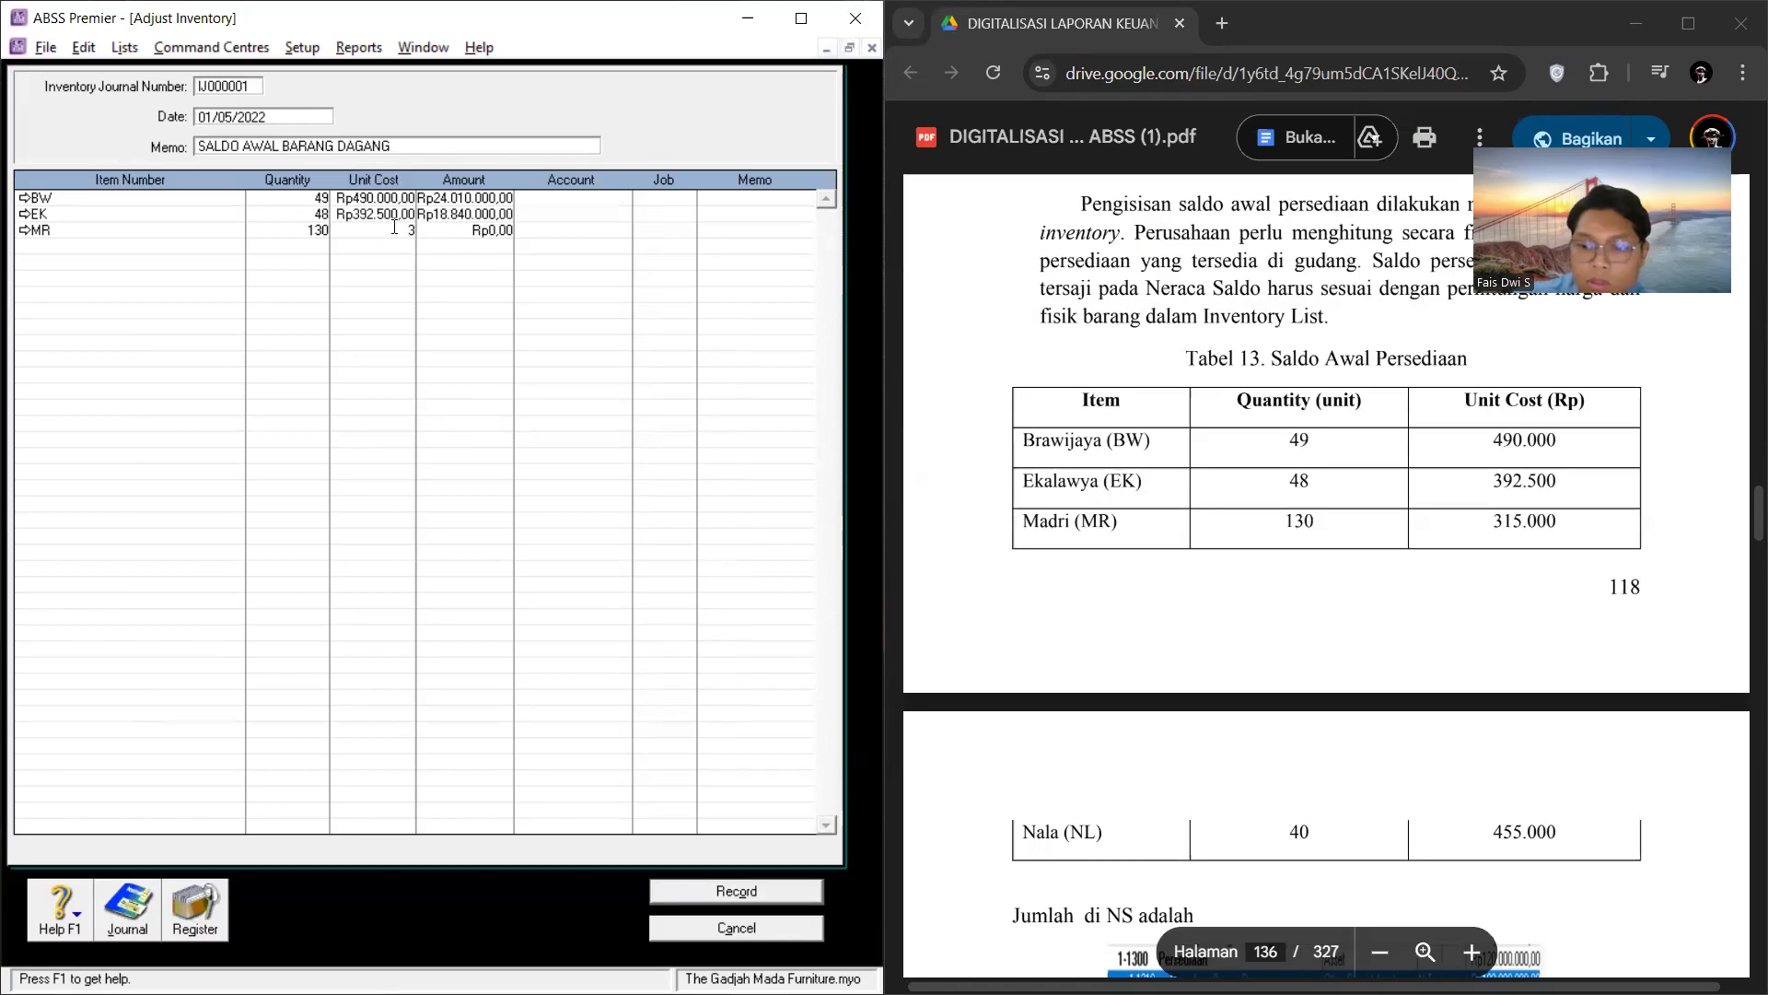
Step: Add item NL to the fourth adjustment line with quantity 40 and unit cost Rp455.000
click(106, 247)
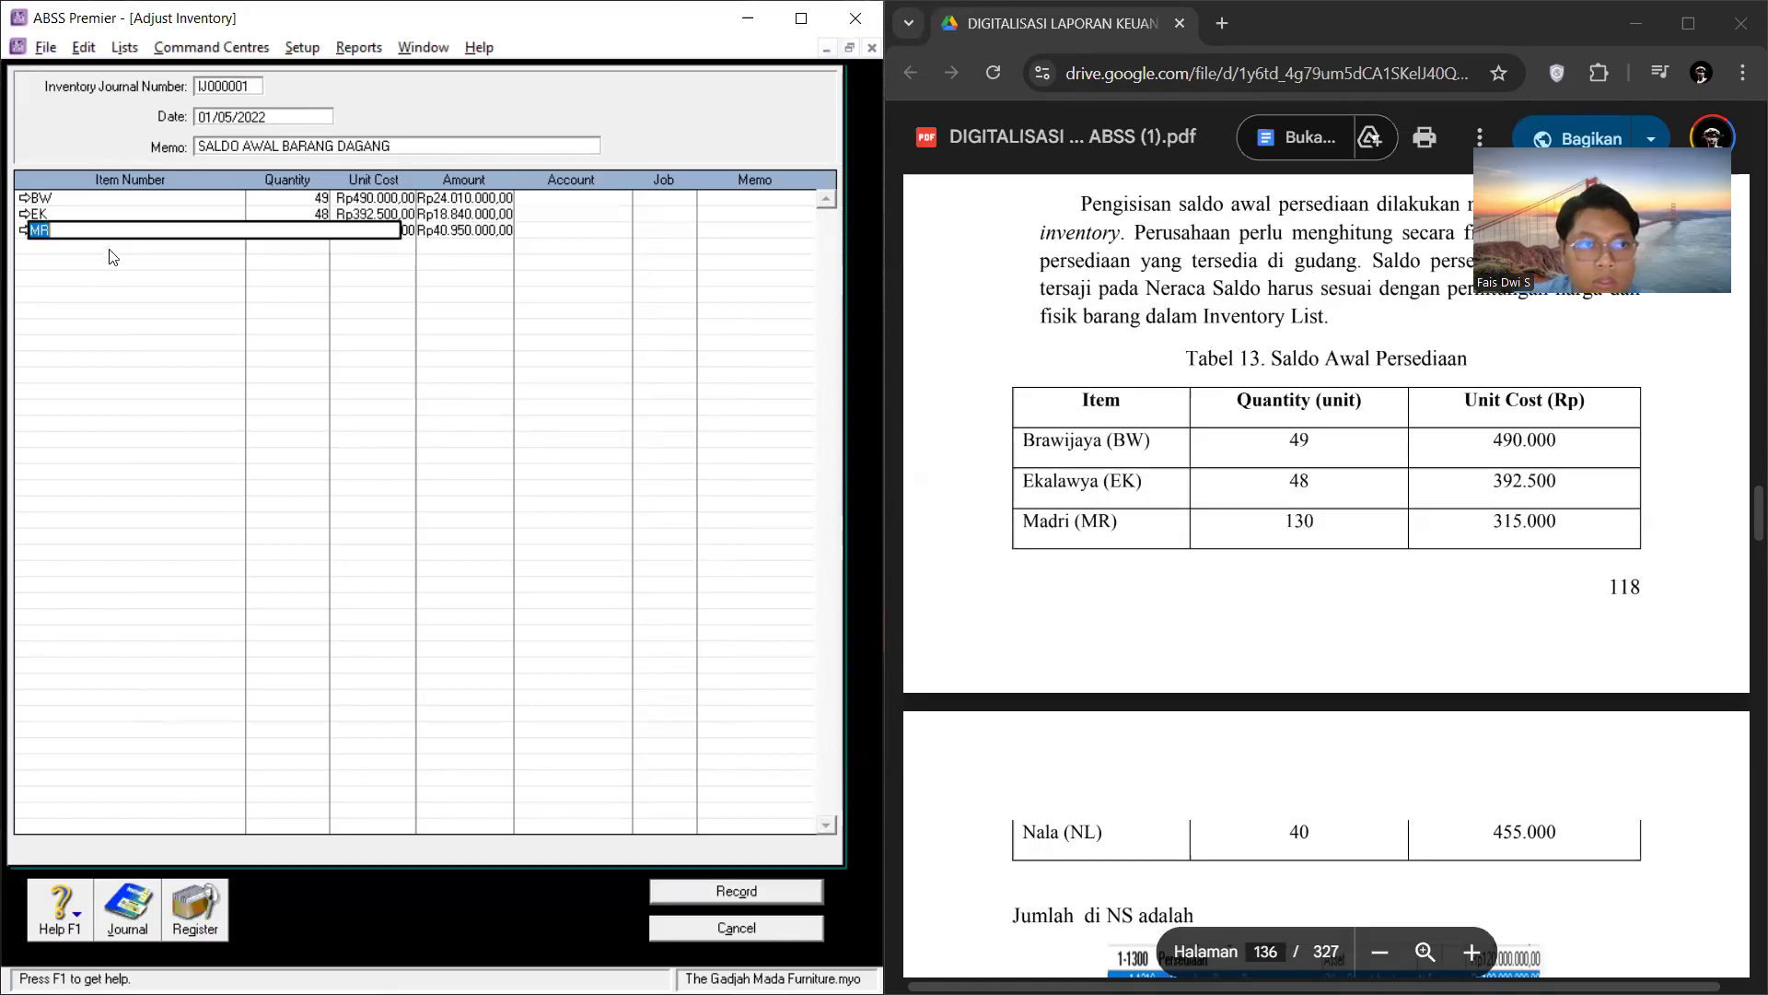
right_click(105, 245)
click(270, 408)
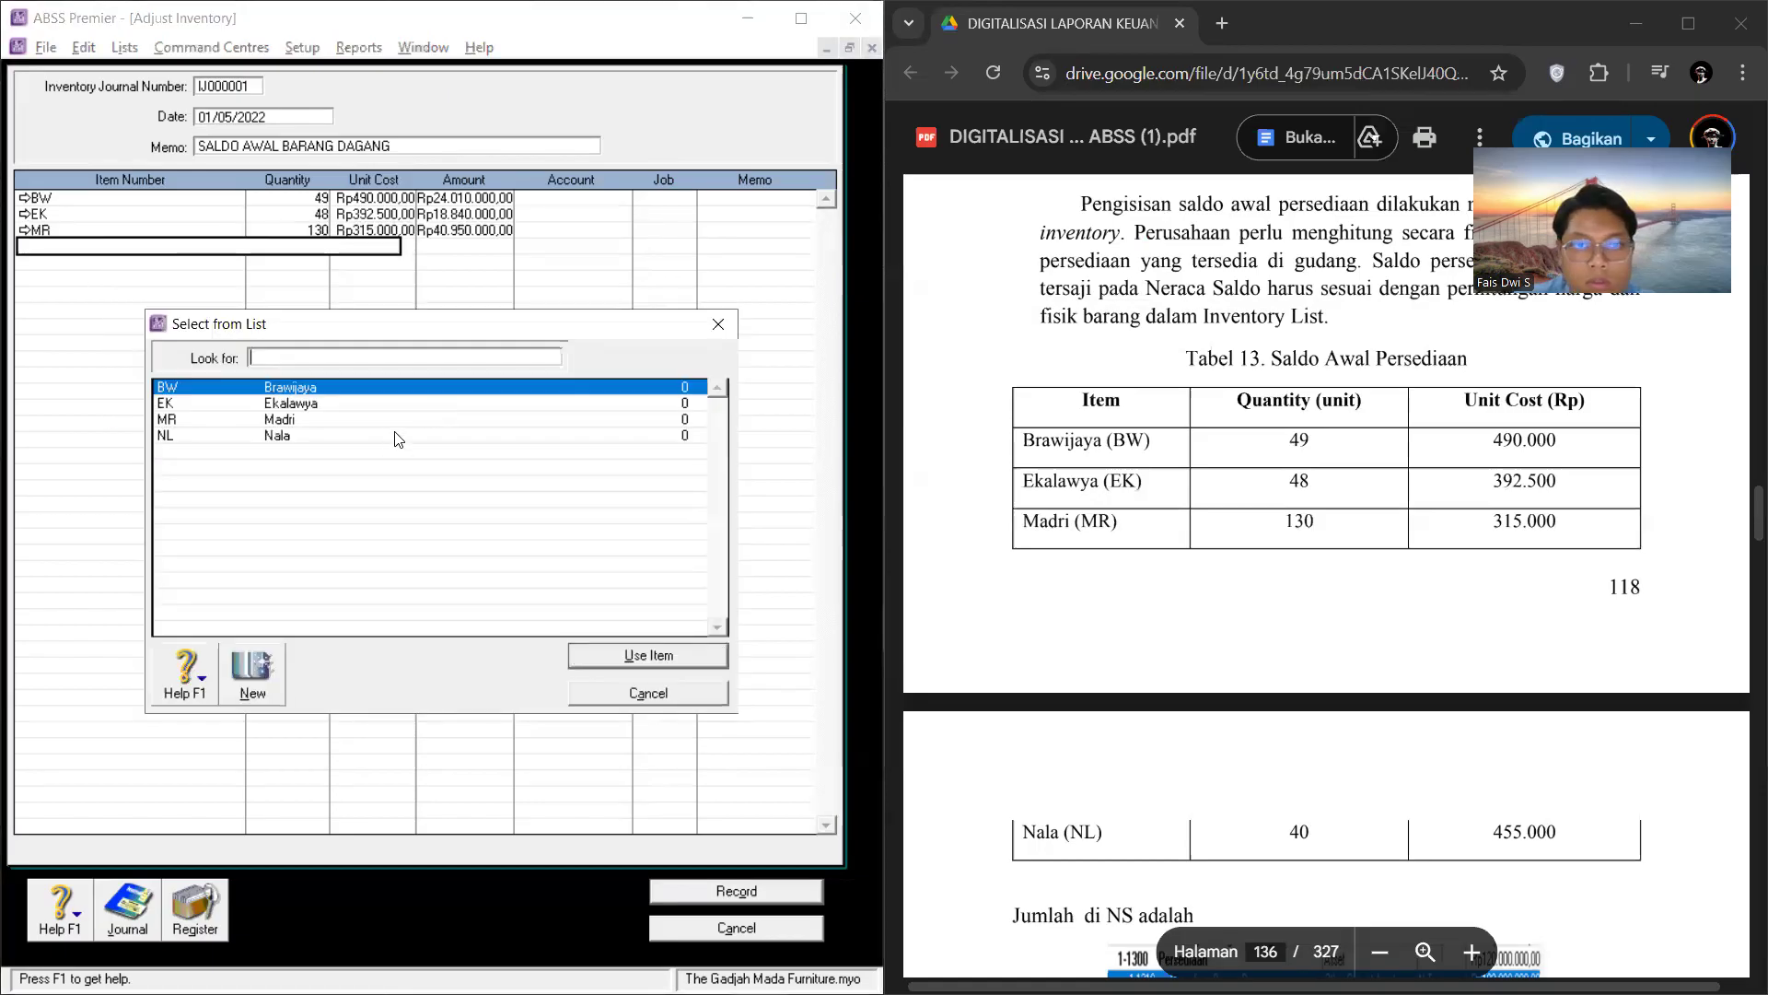
click(399, 435)
key(Return)
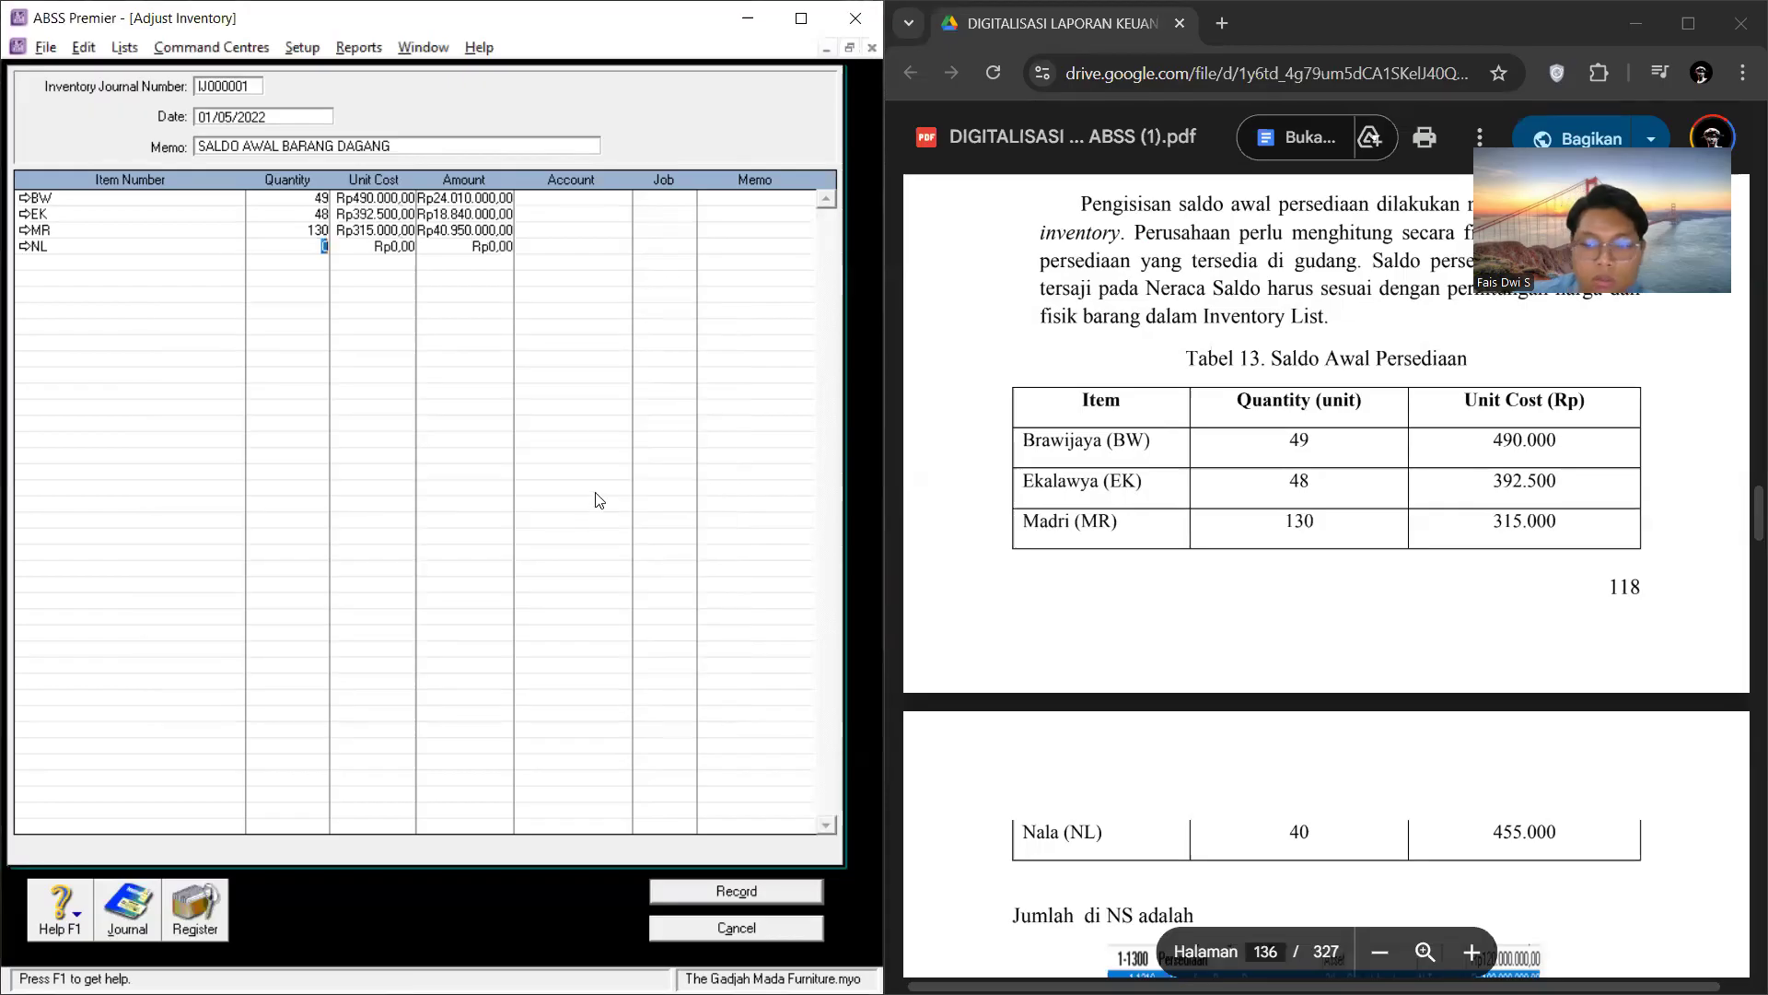
text(40)
click(412, 245)
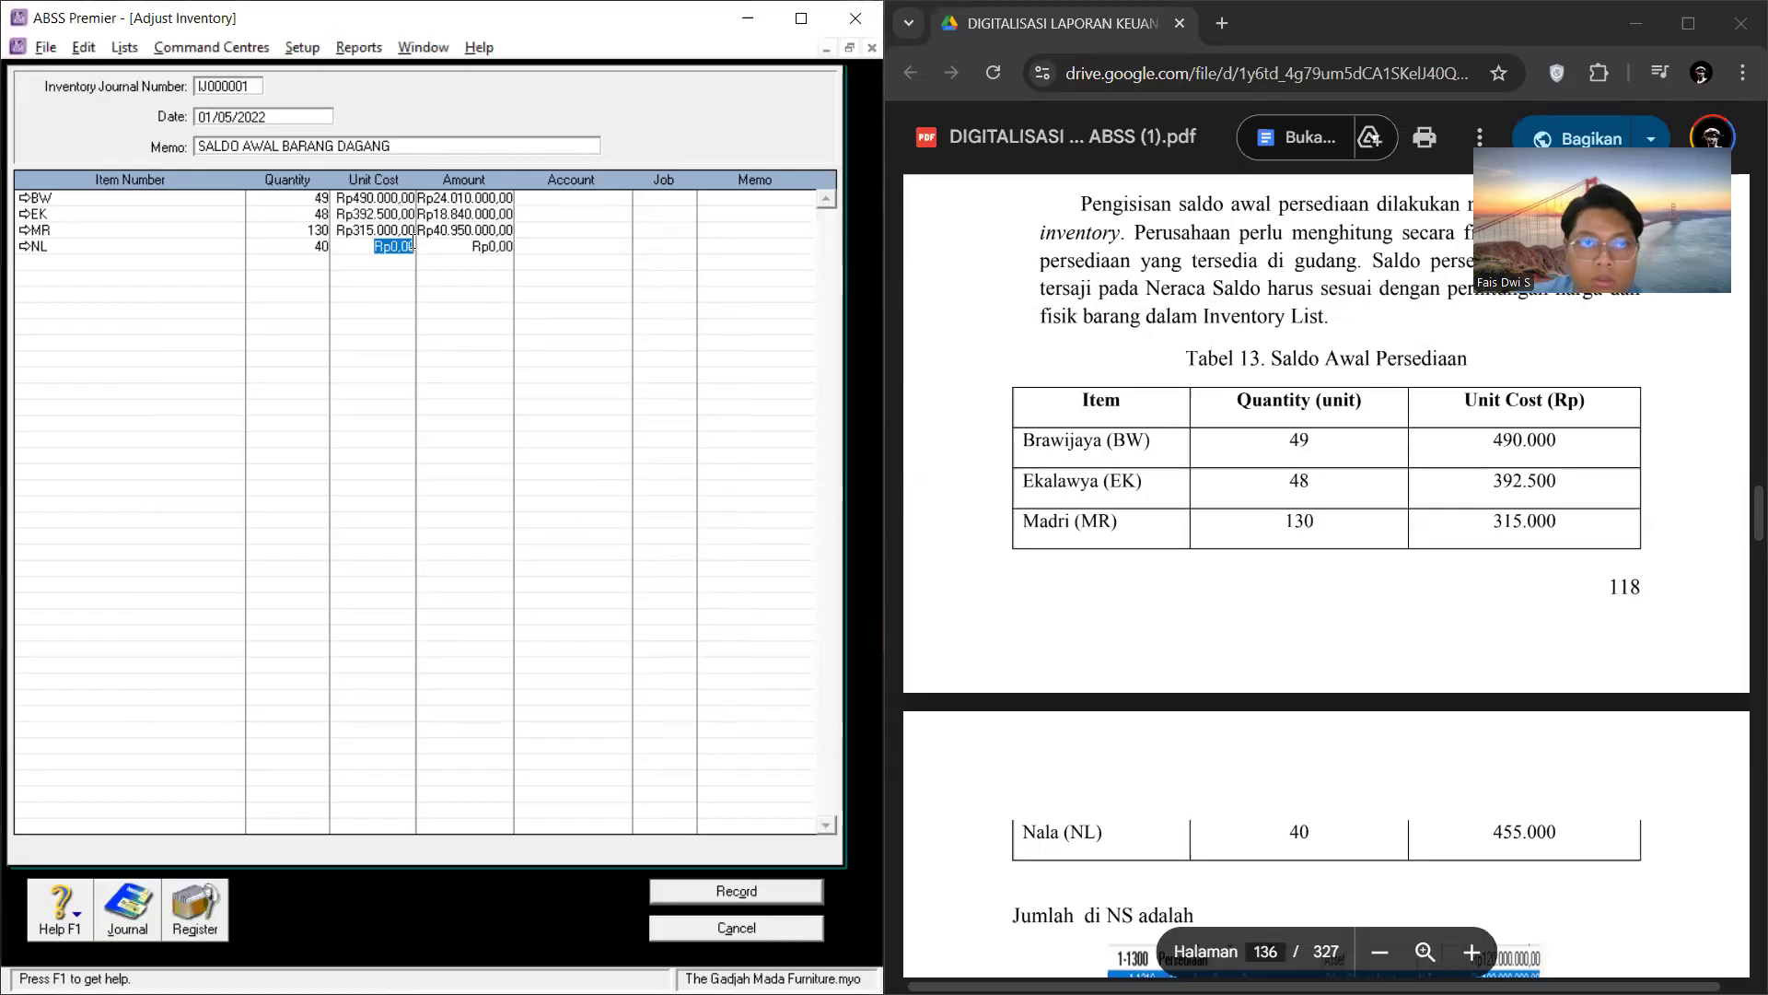
text(455000)
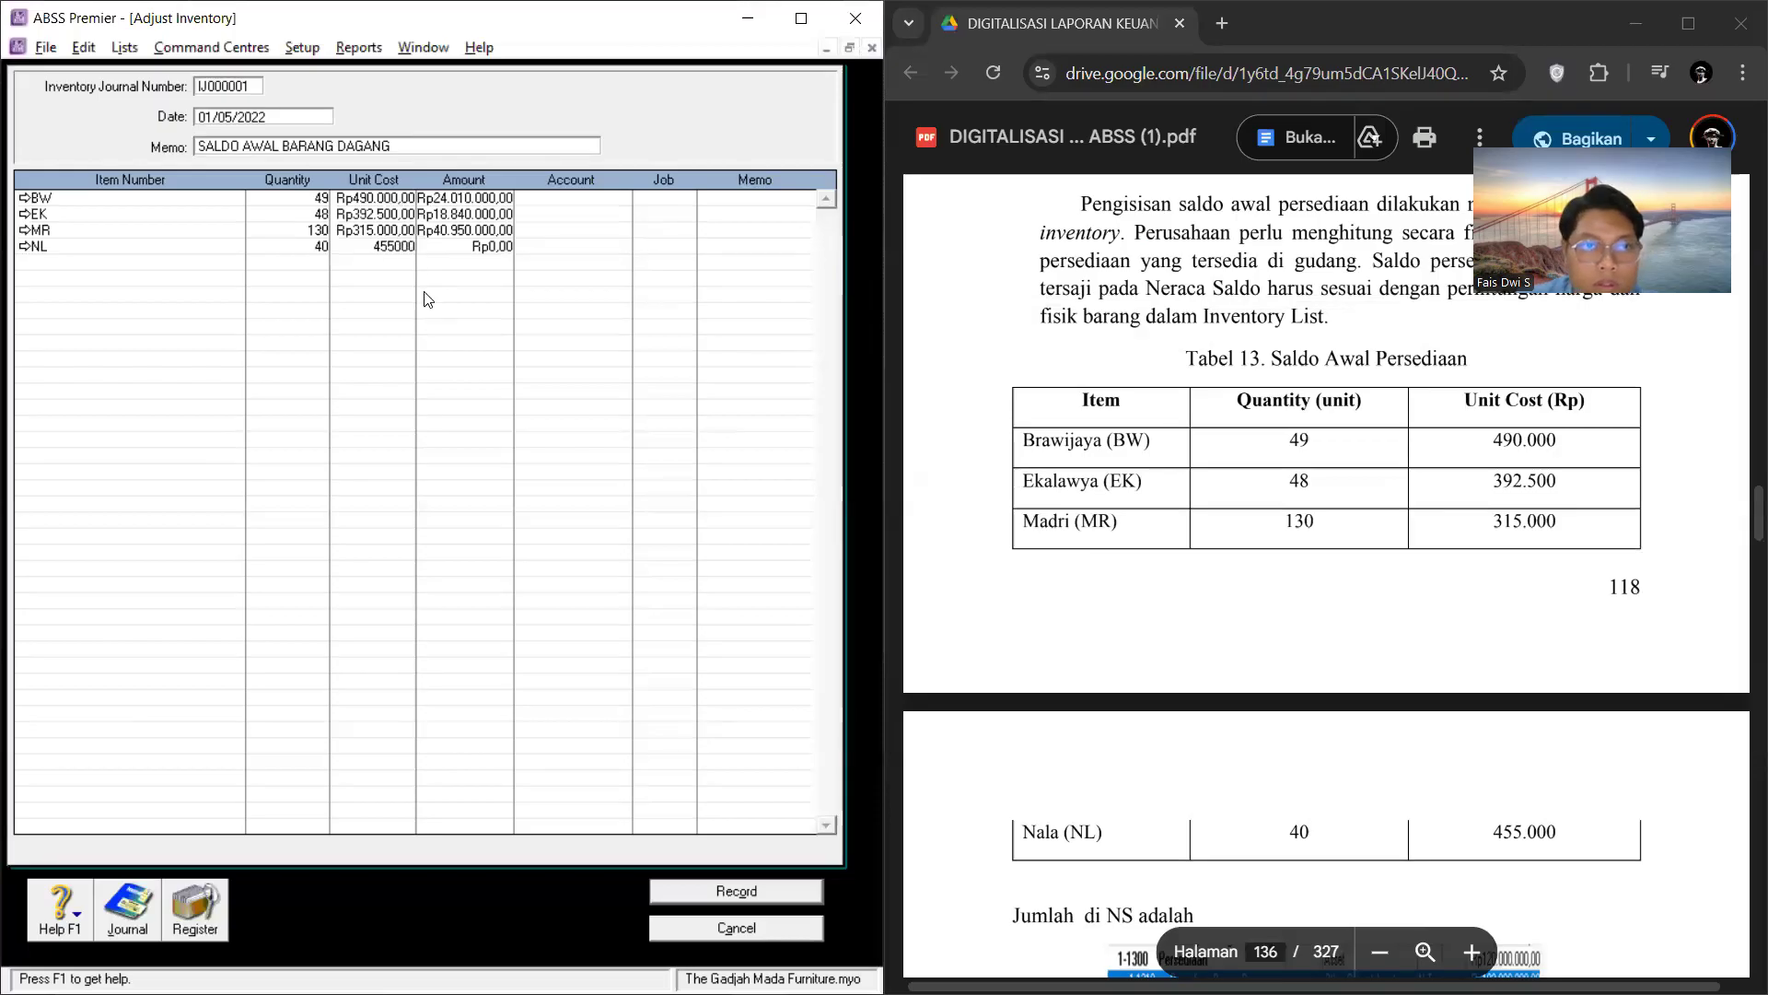
key(Return)
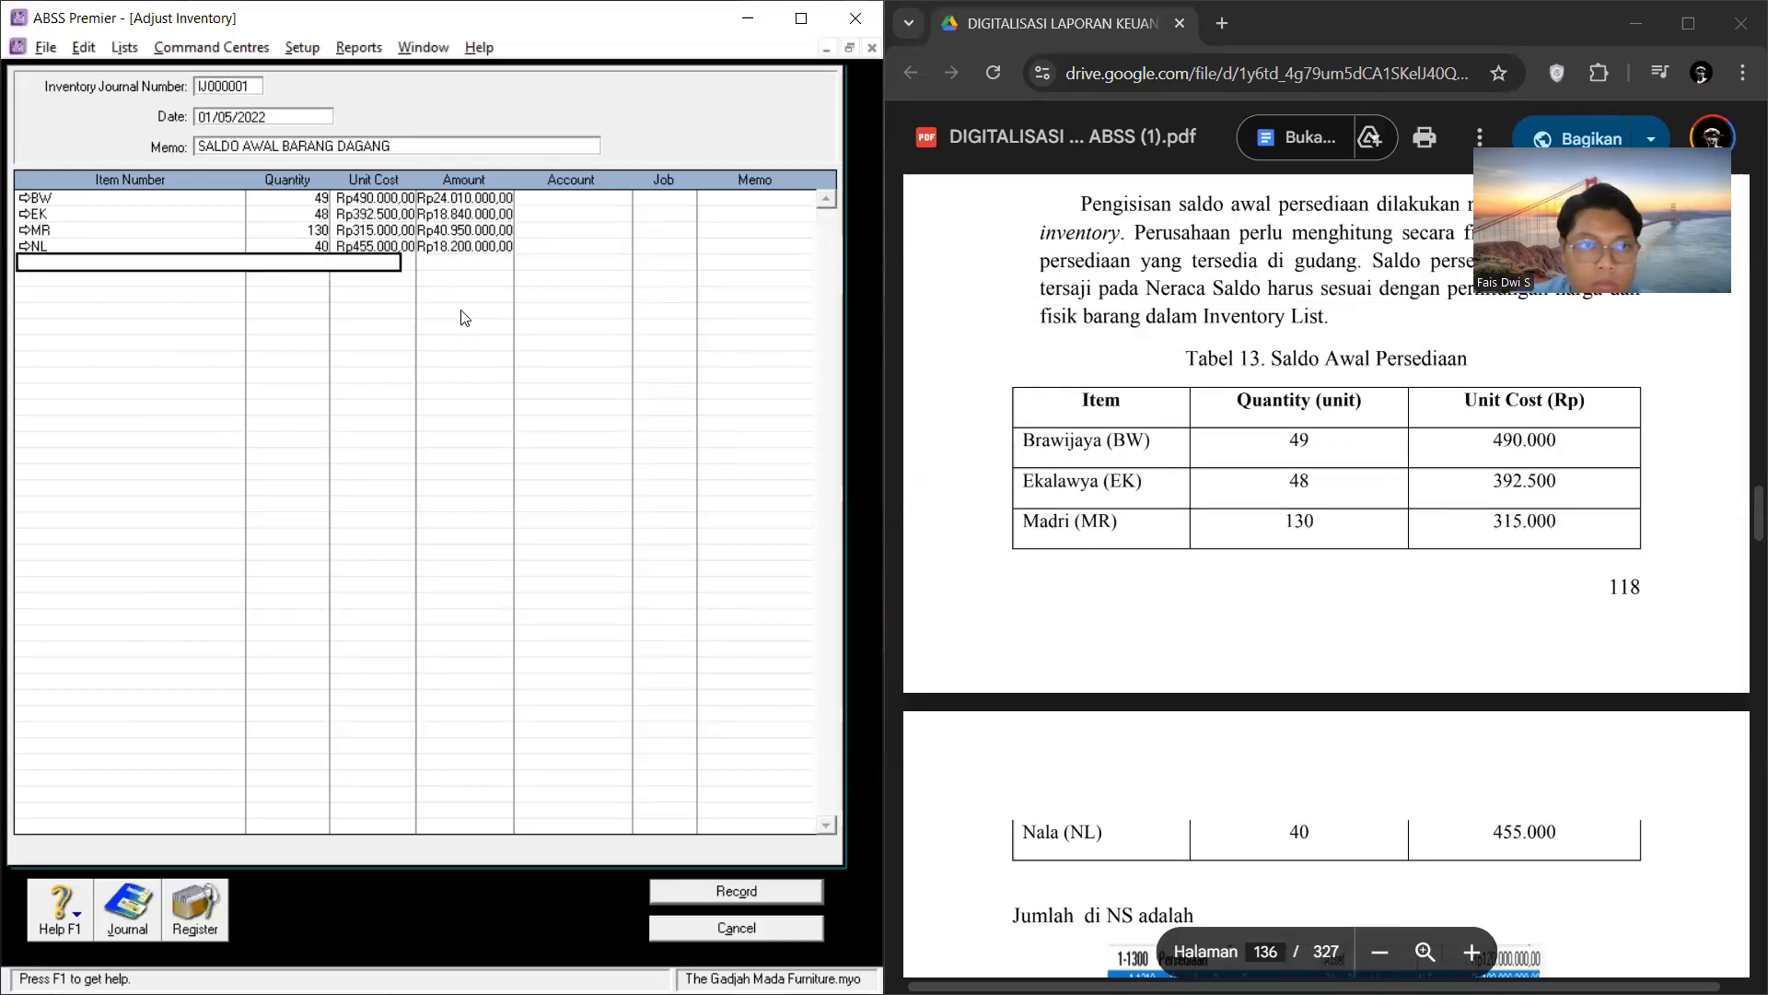
Step: Open the inventory transaction journal and set its start date to 01/05/2022
click(127, 907)
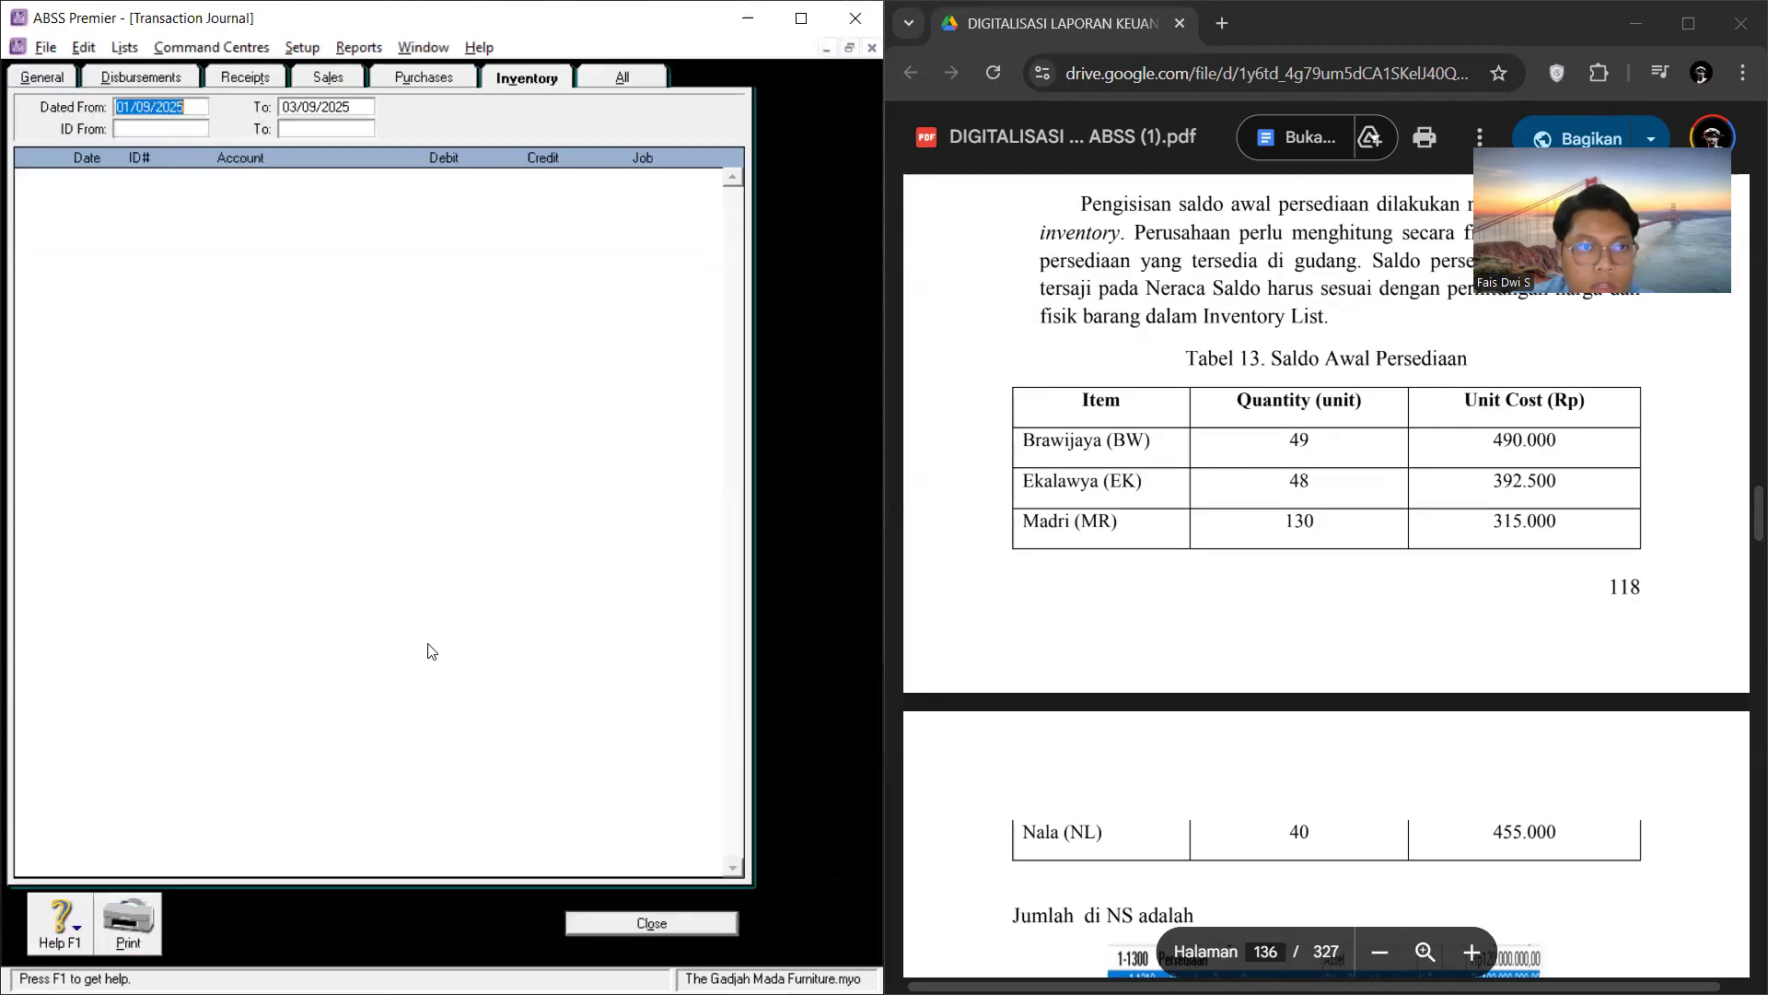
click(161, 107)
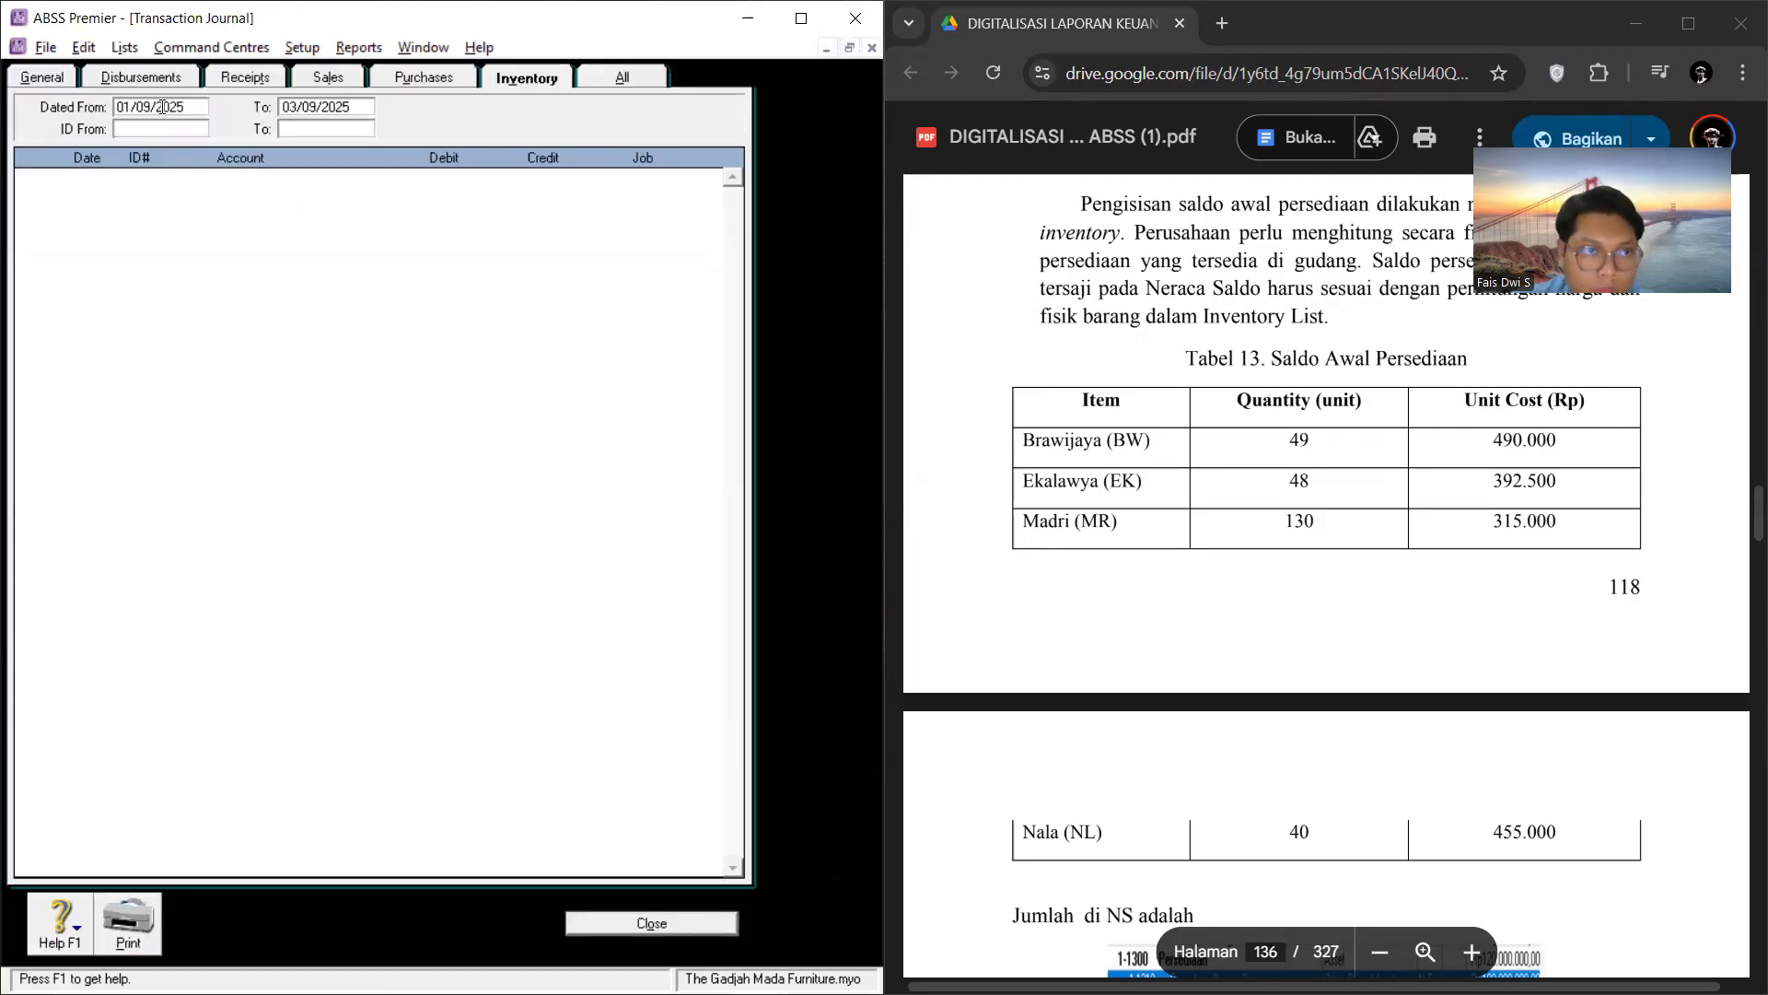
key(BackSpace)
text(5)
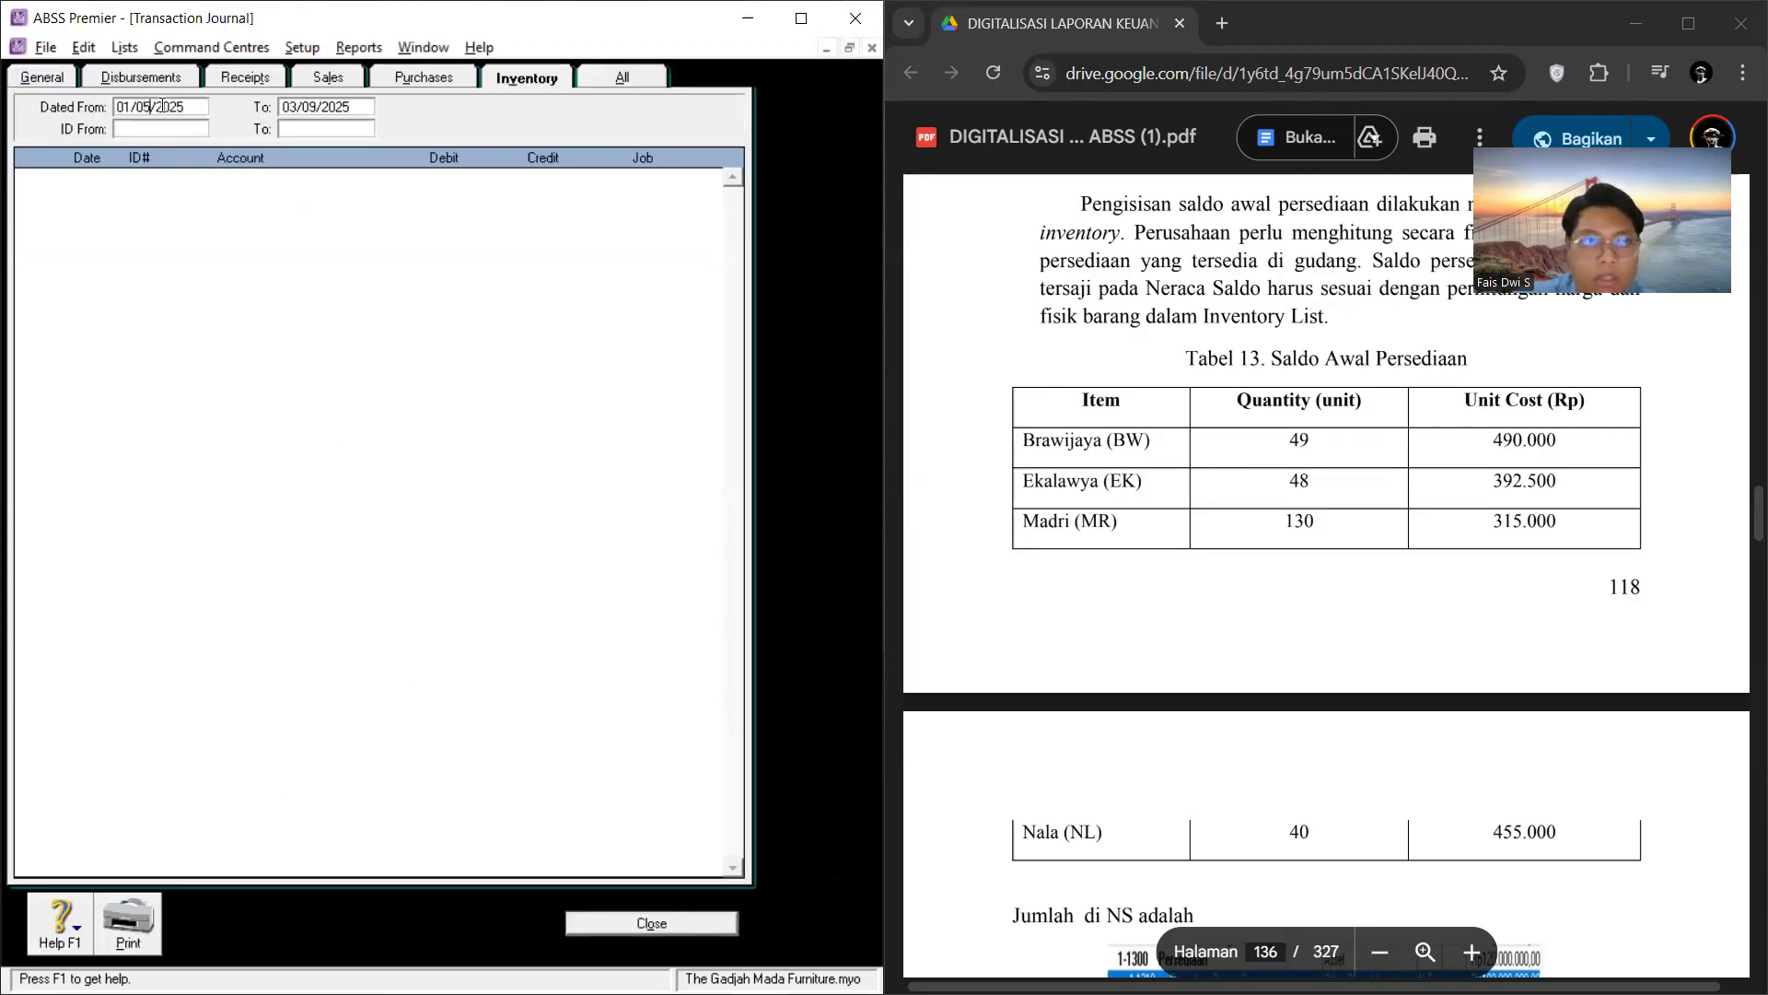
key(Tab)
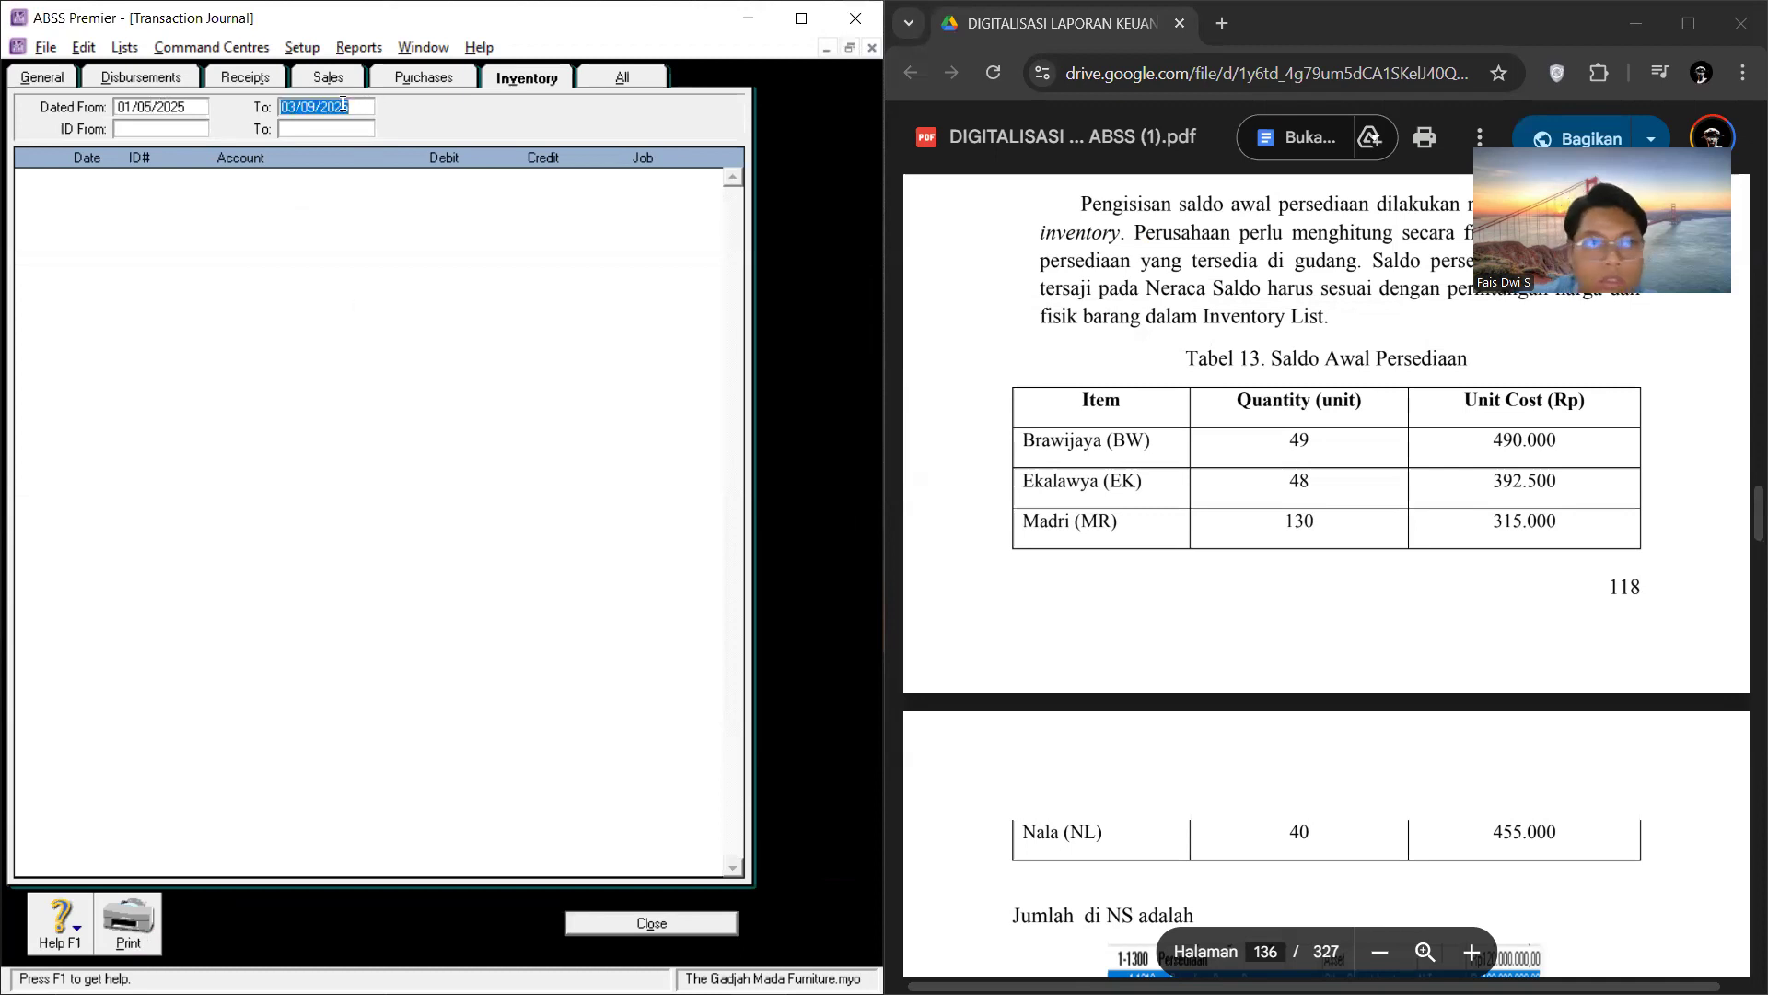
click(191, 107)
click(191, 107)
key(BackSpace)
key(Tab)
key(Tab)
key(Tab)
key(Tab)
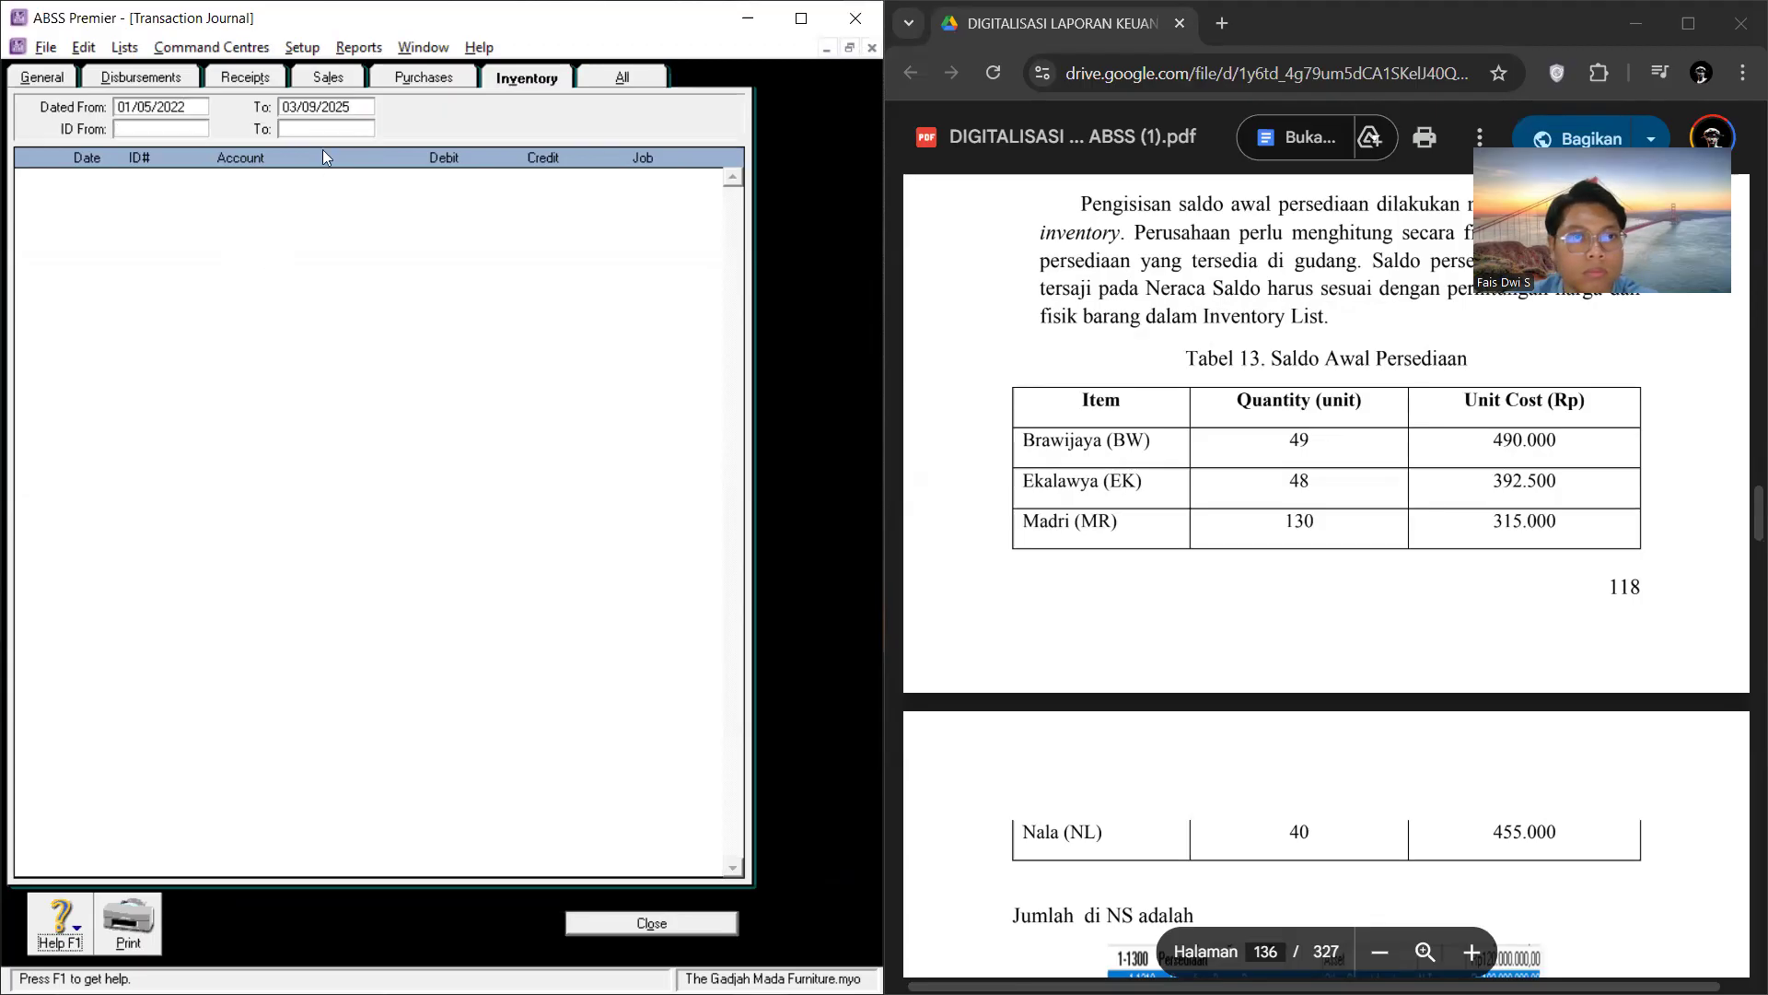
Step: Move the inventory transaction journal's start date back to 01/04/2022
click(150, 106)
click(151, 106)
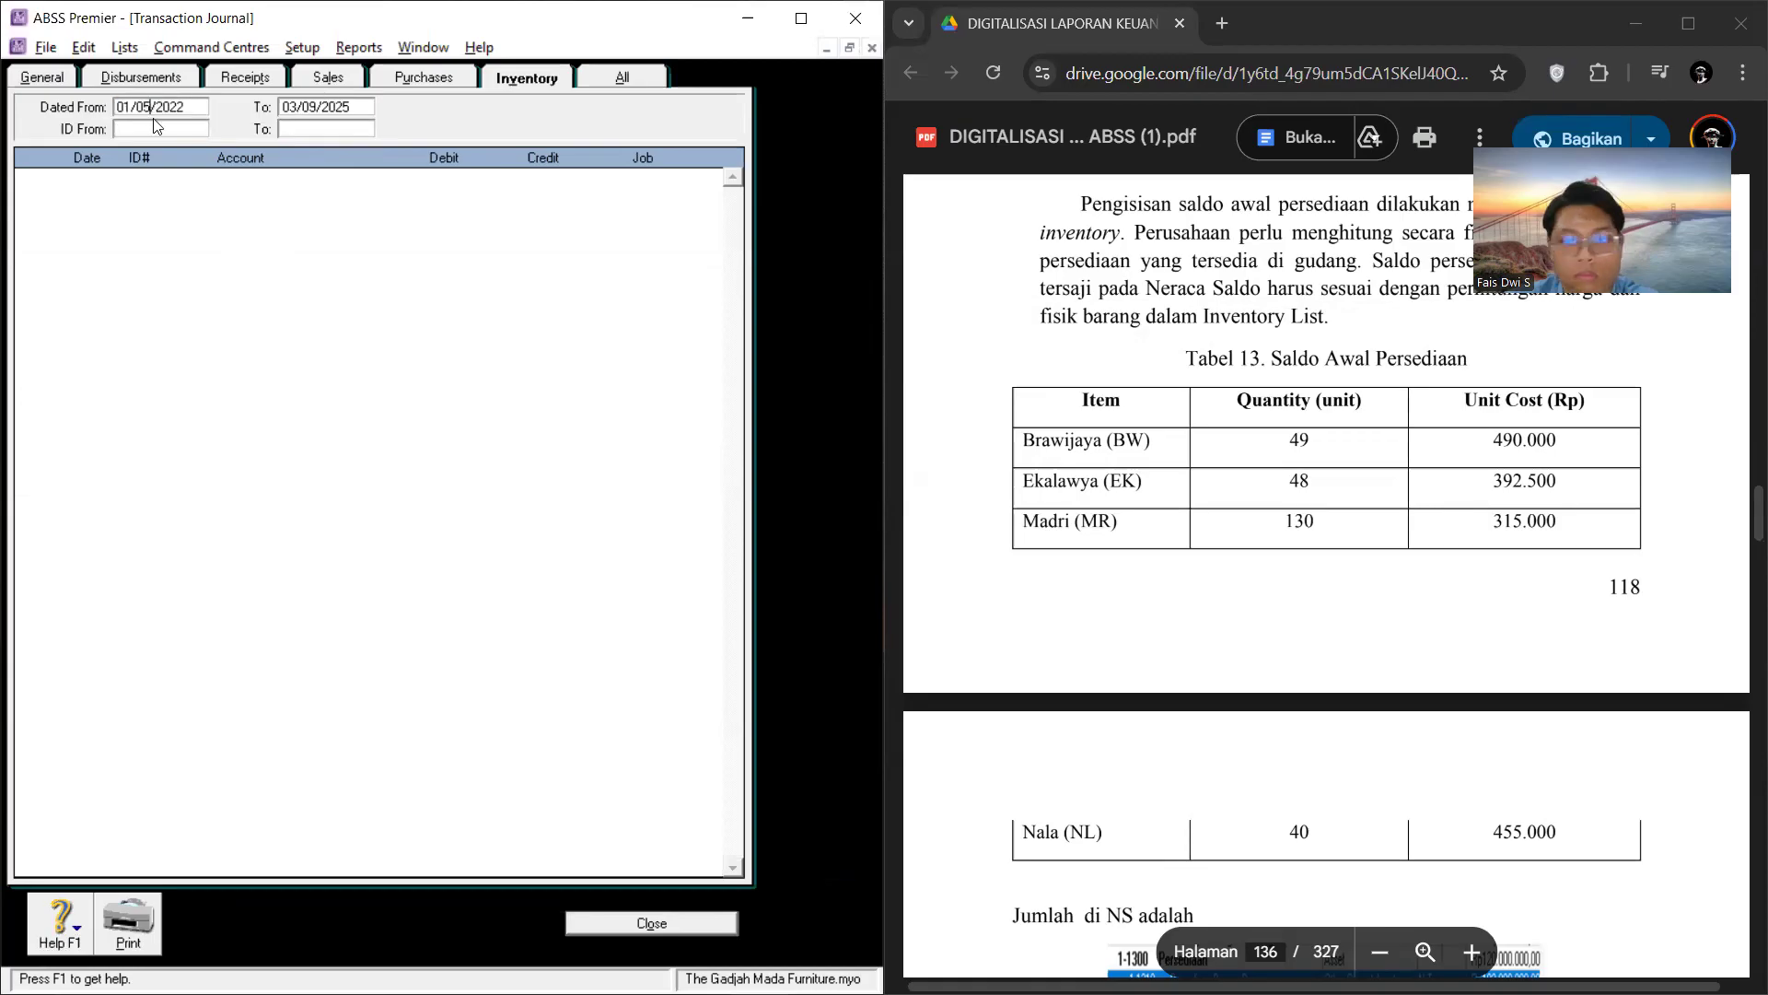
key(BackSpace)
text(4)
key(Tab)
key(Tab)
Step: Set the inventory transaction journal's end date to 01/09/2022
click(356, 104)
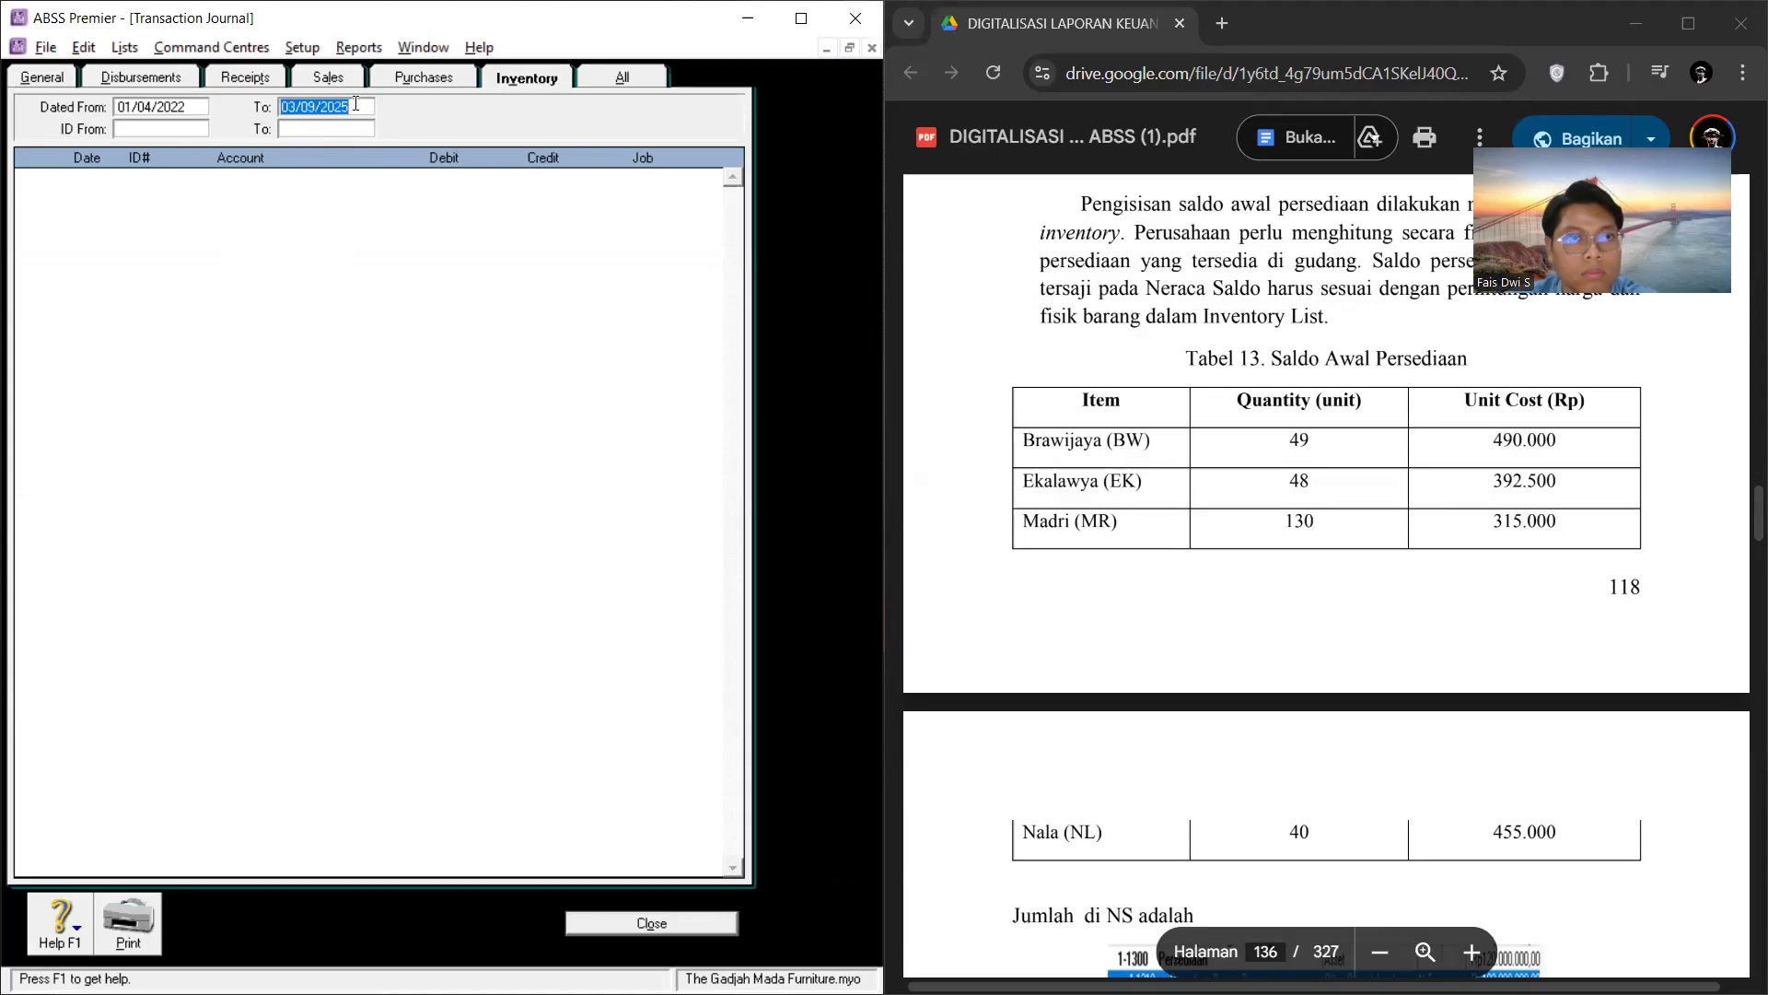
click(356, 105)
key(BackSpace)
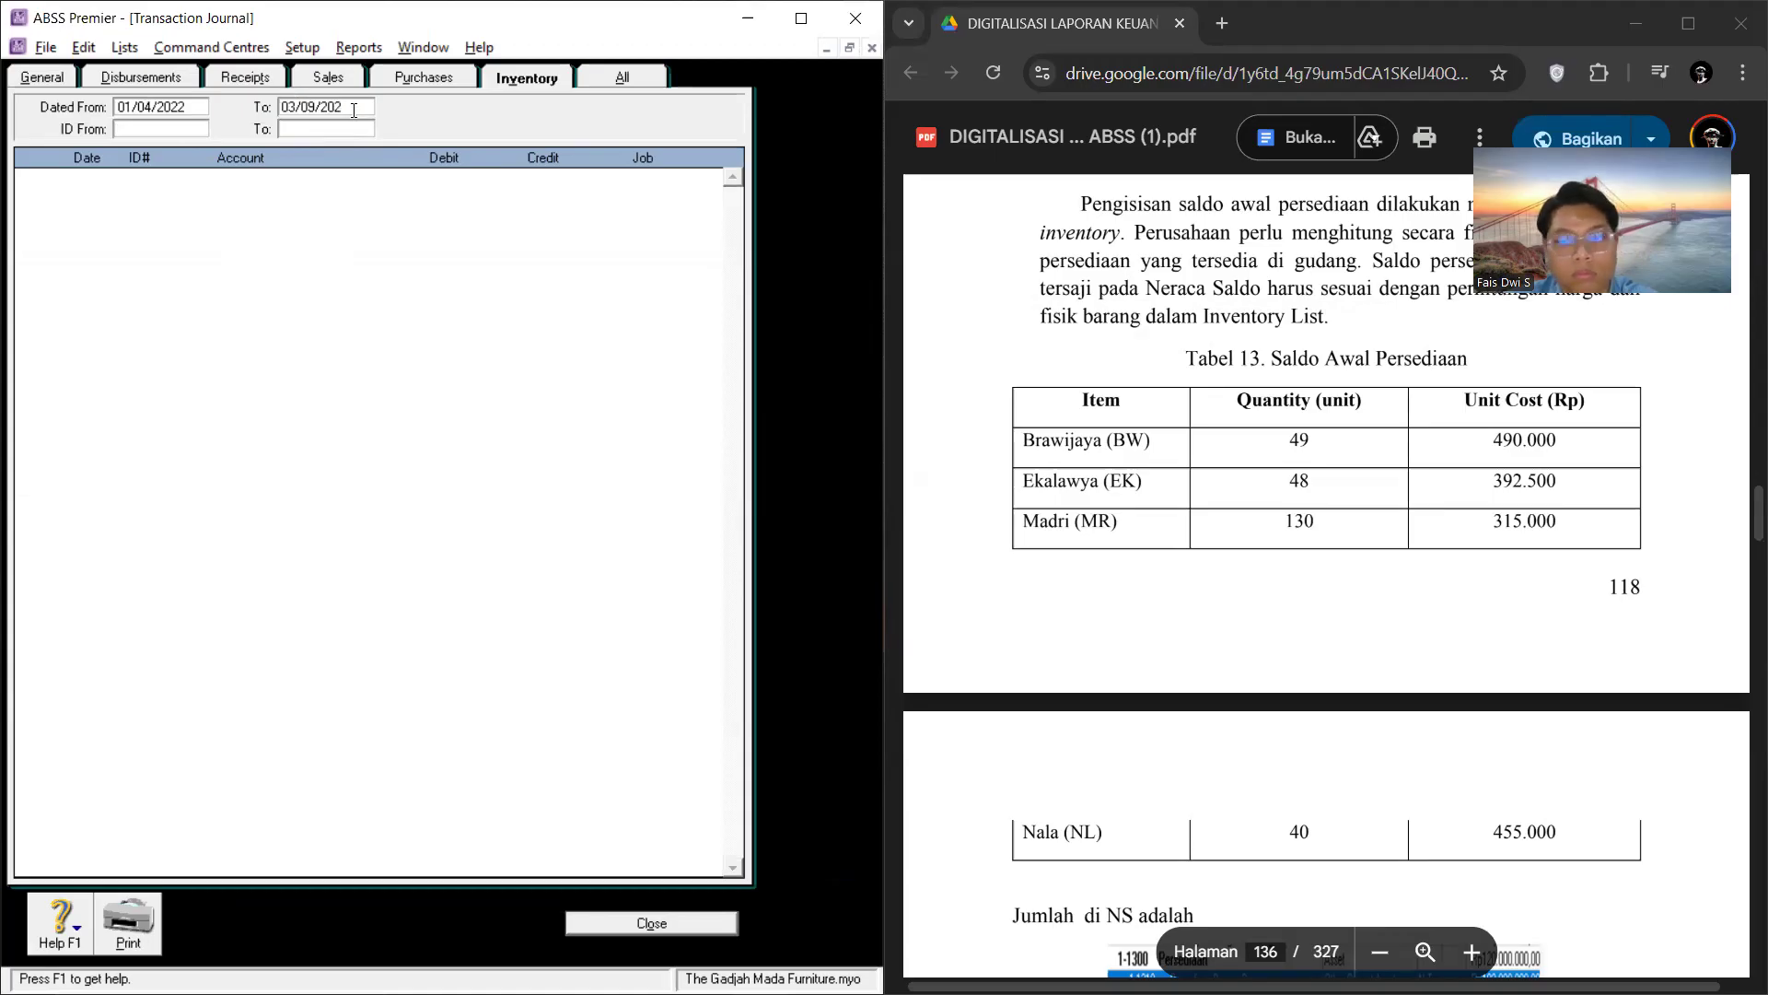
text(2)
key(Tab)
click(317, 110)
click(317, 110)
click(297, 107)
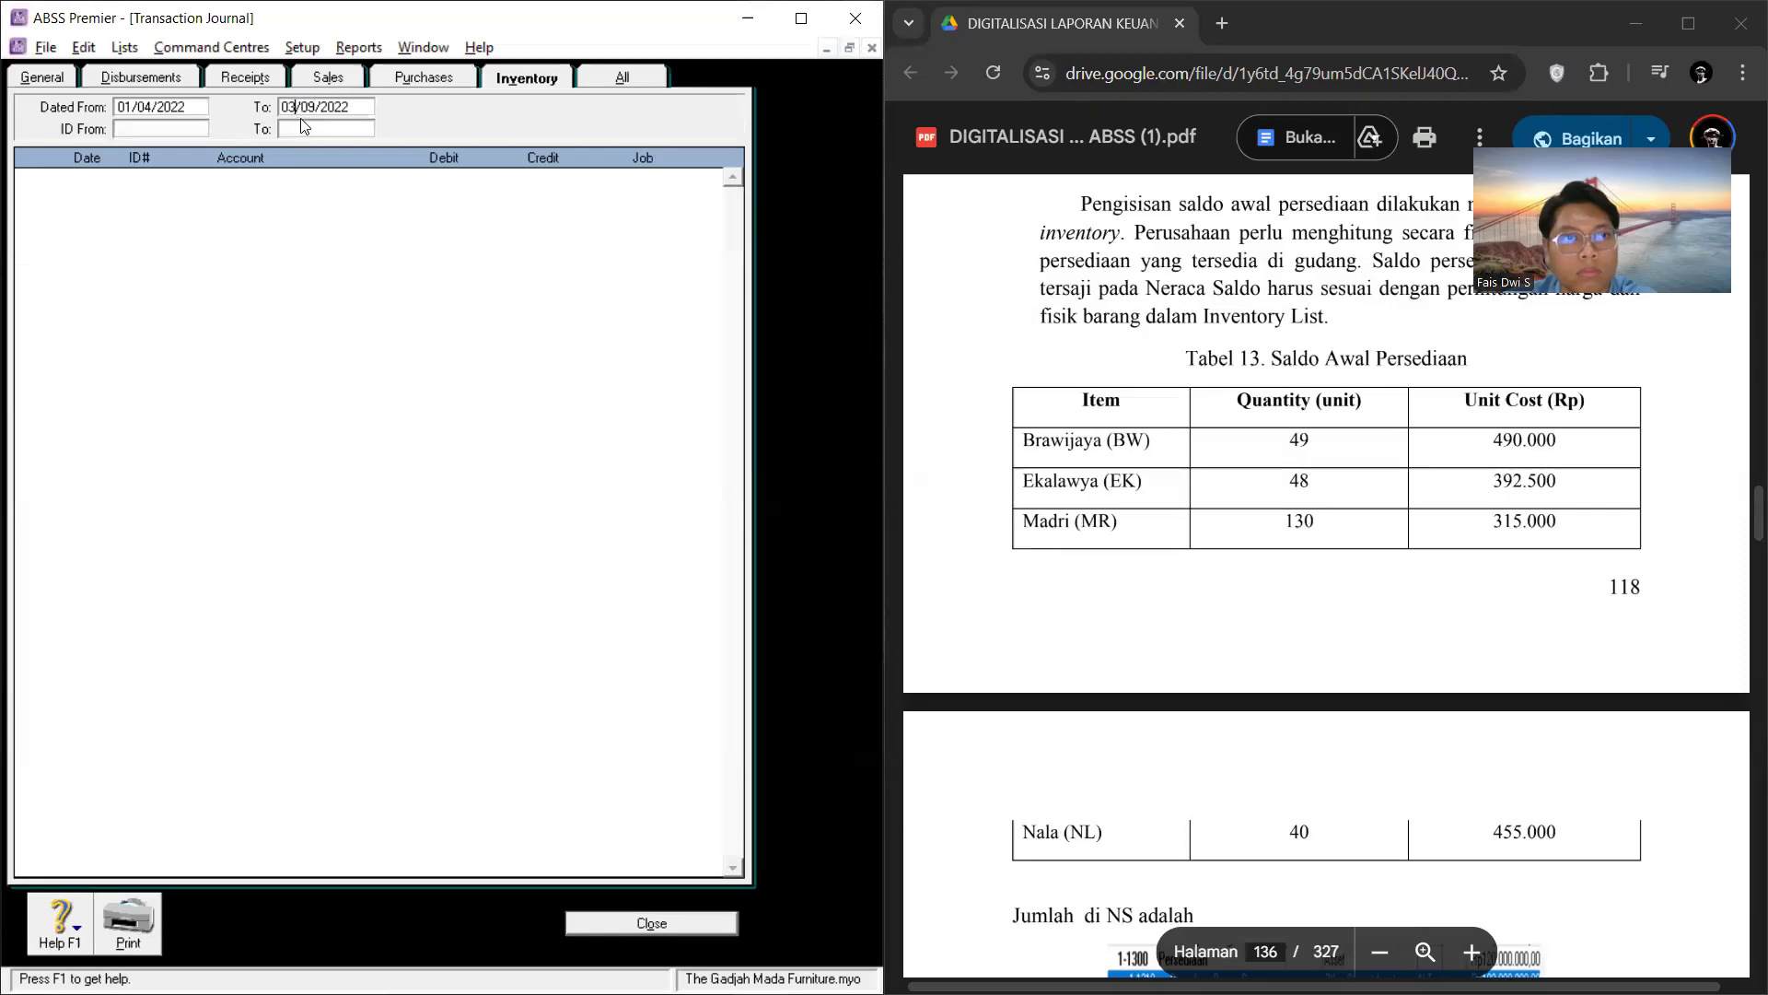
key(BackSpace)
text(1)
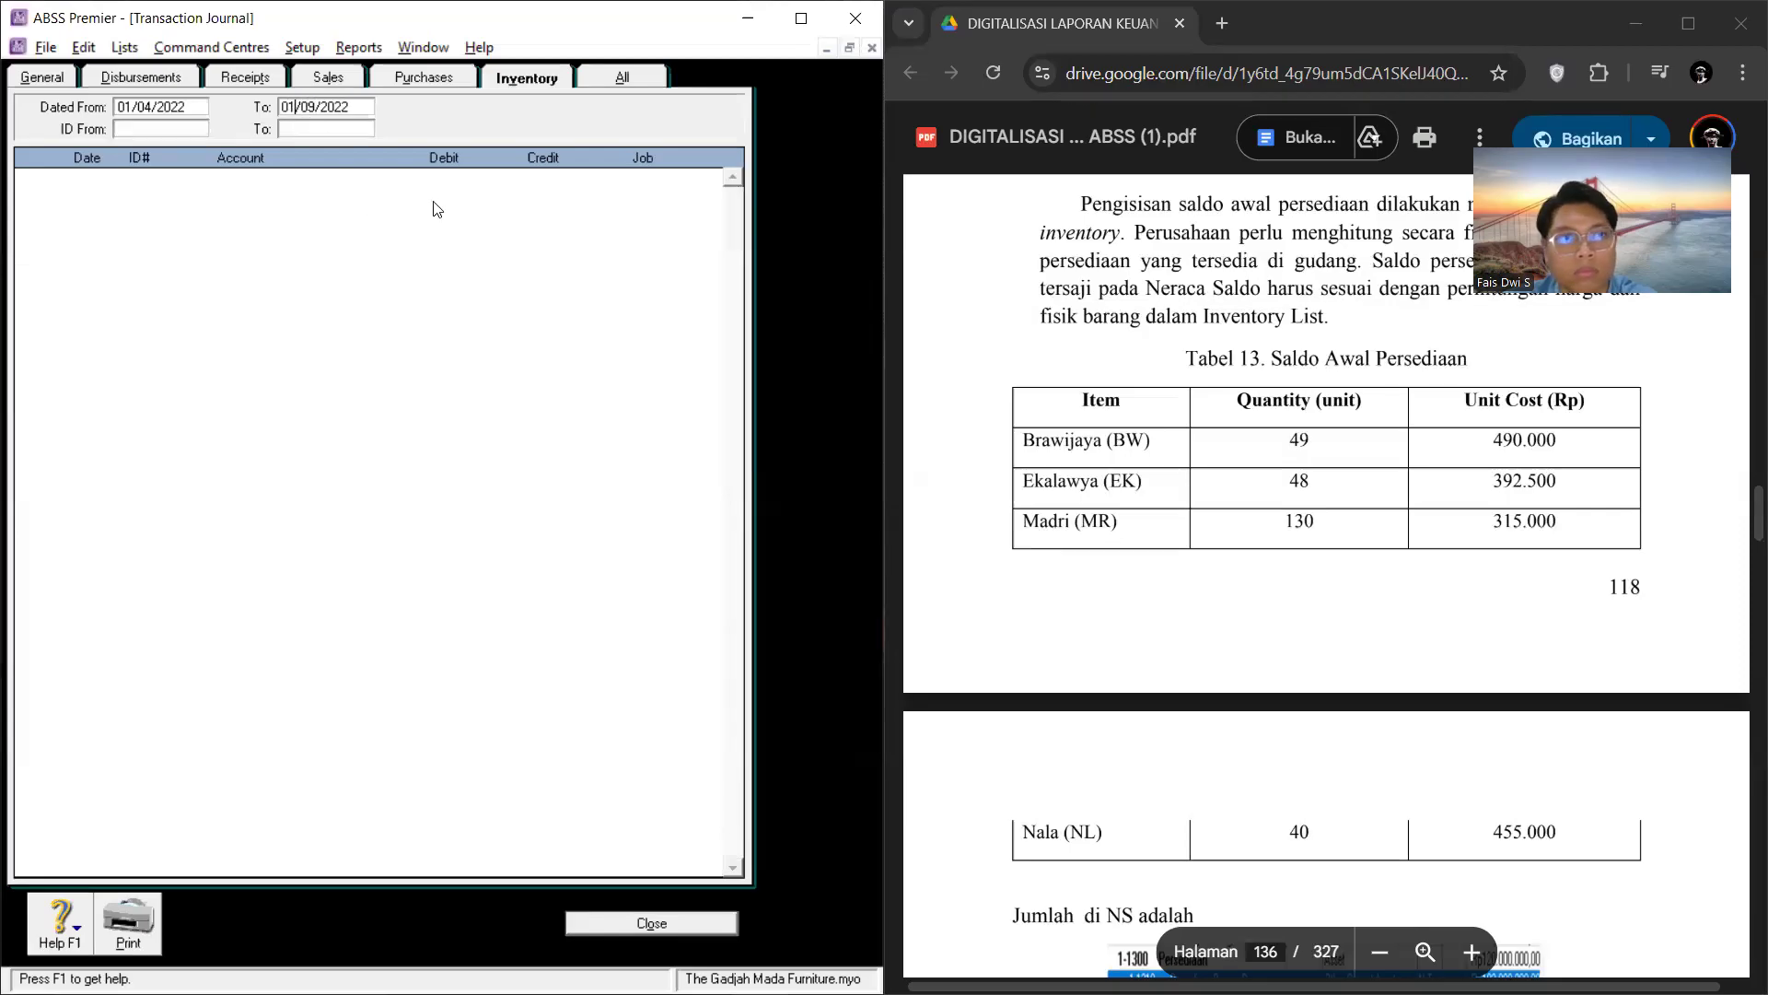
Step: Return to the inventory adjustment and try to record the BW, EK, MR and NL lines without allocation accounts
key(super)
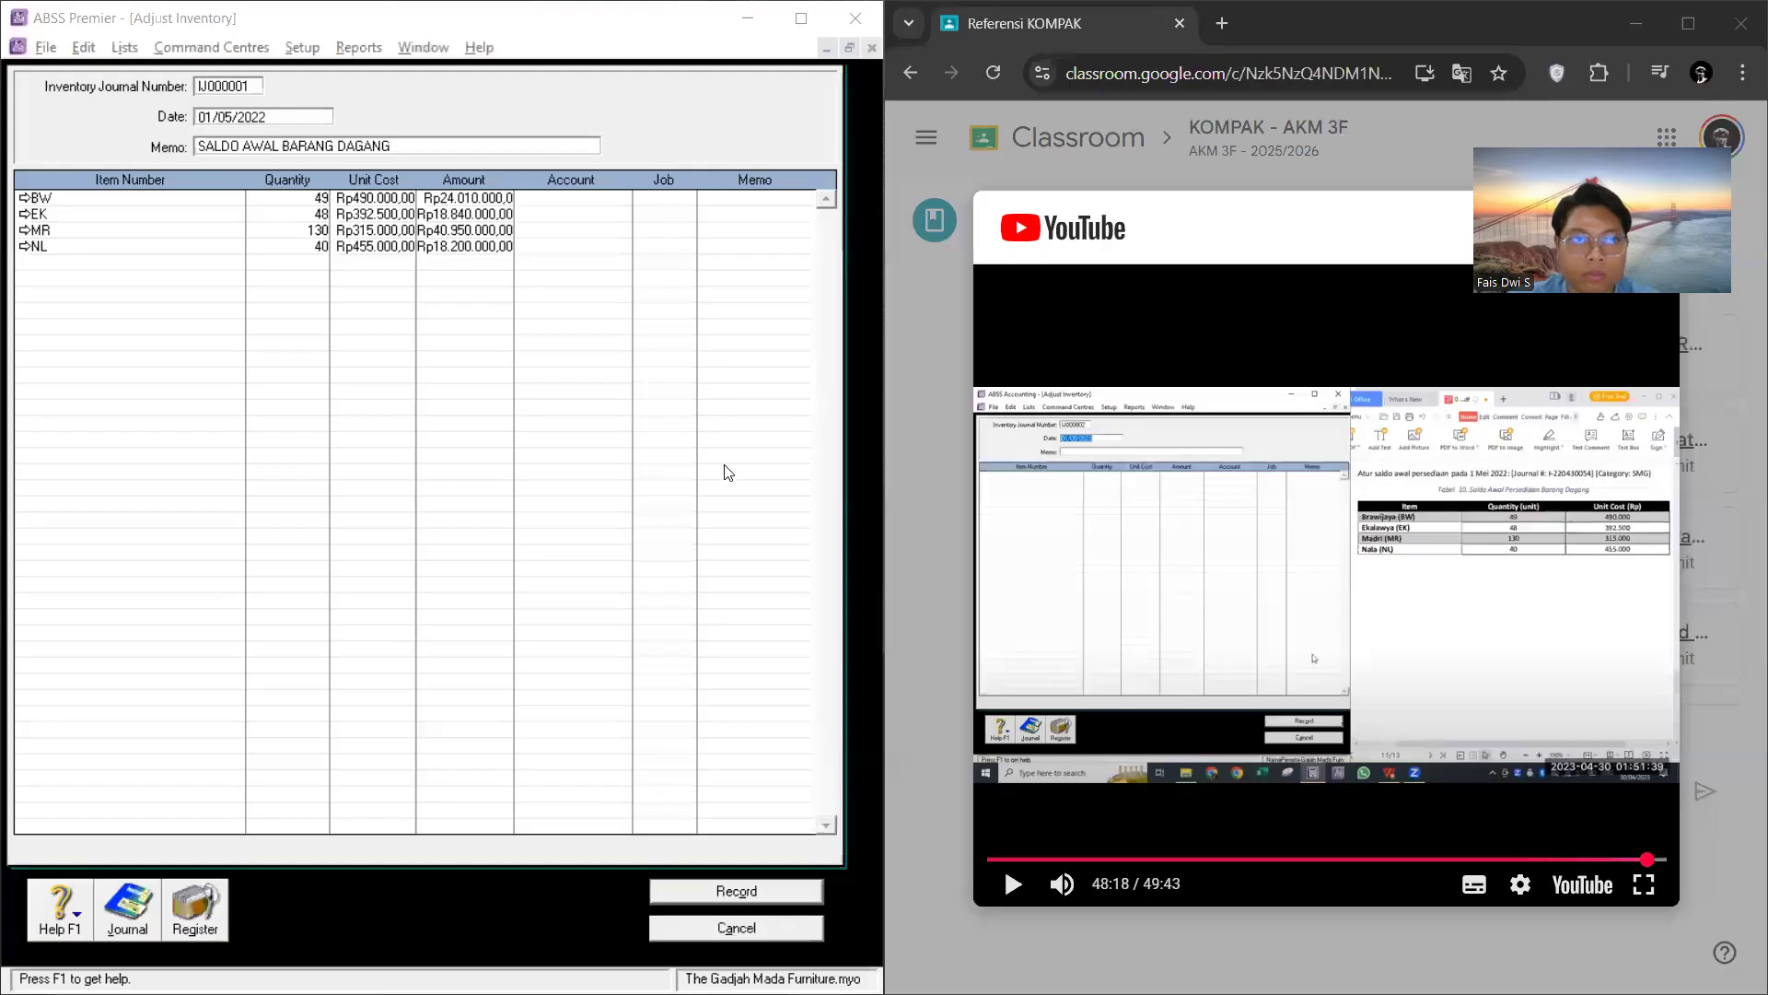
click(721, 893)
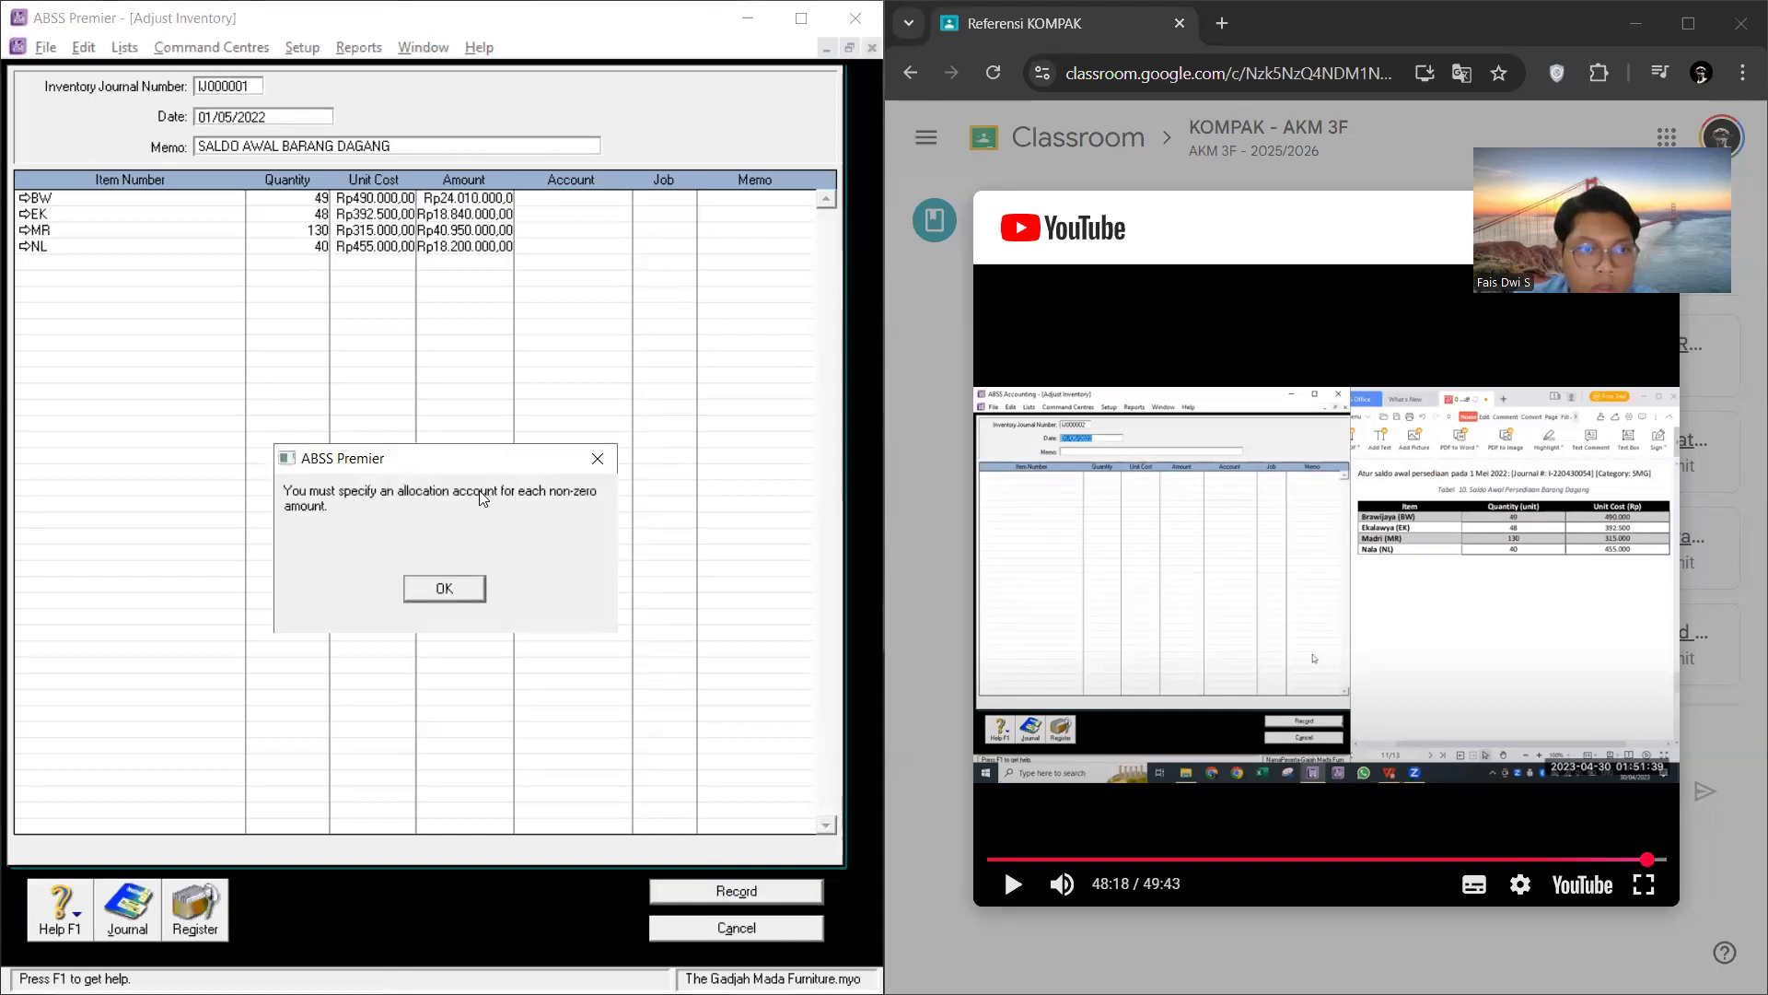
click(444, 589)
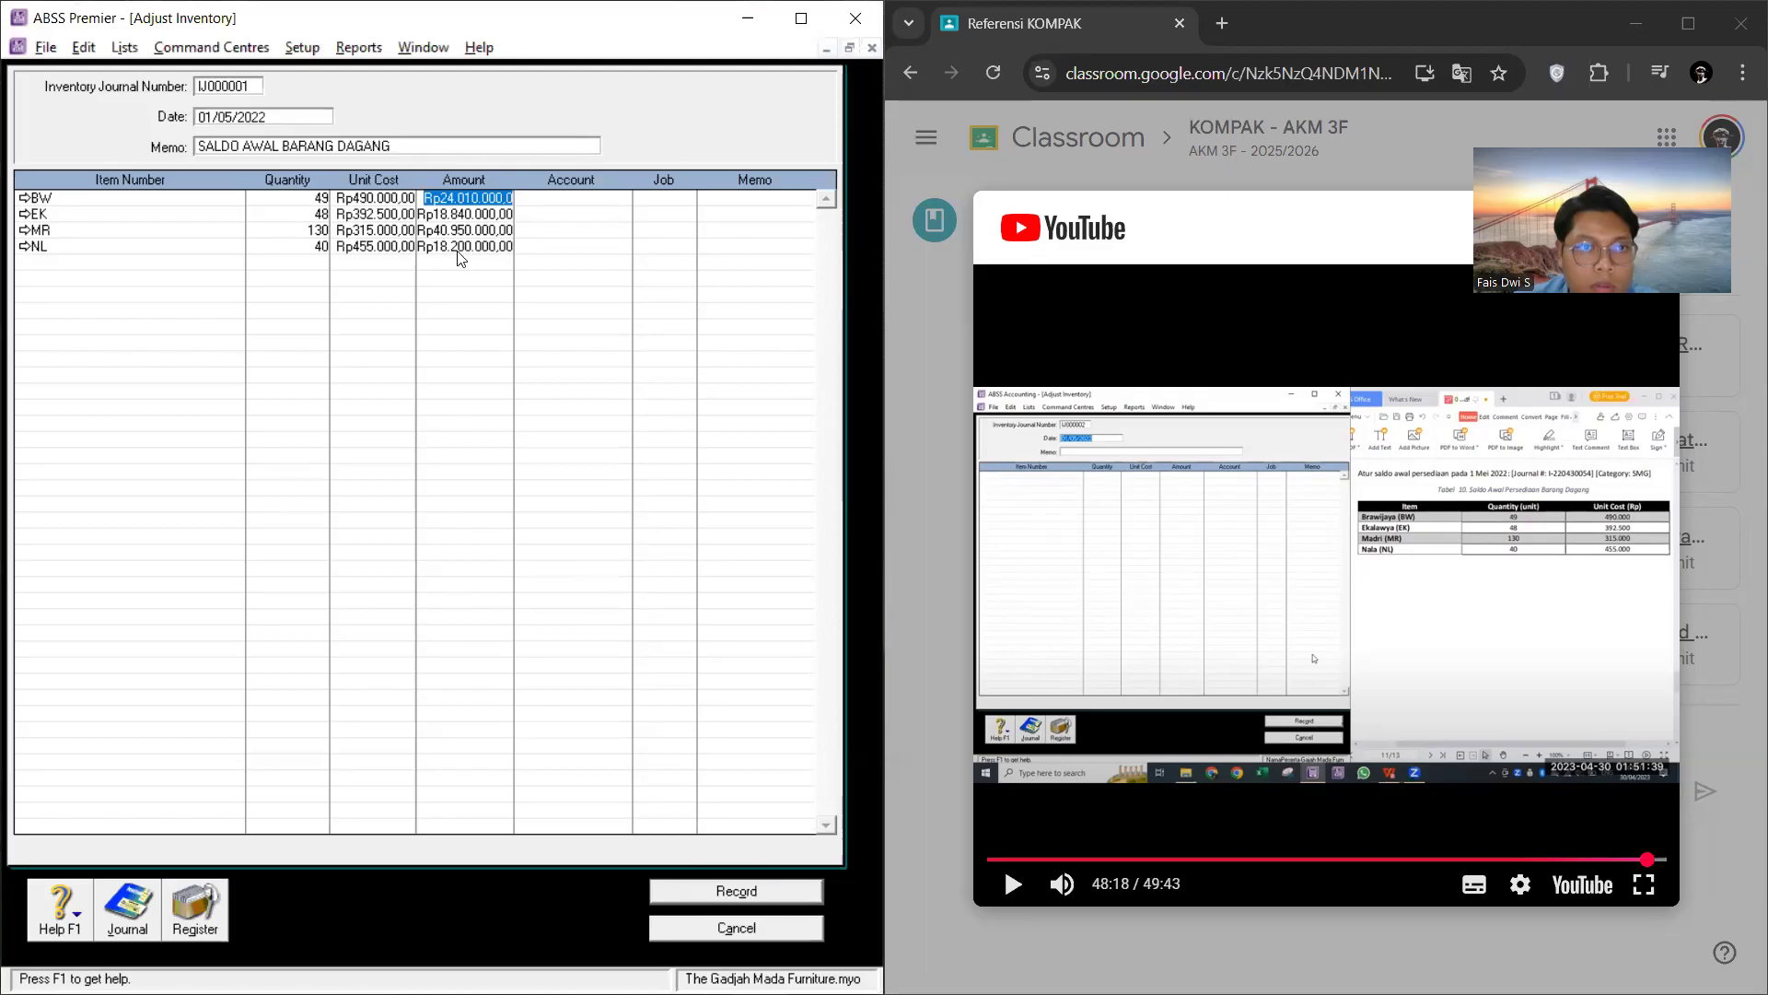
click(513, 197)
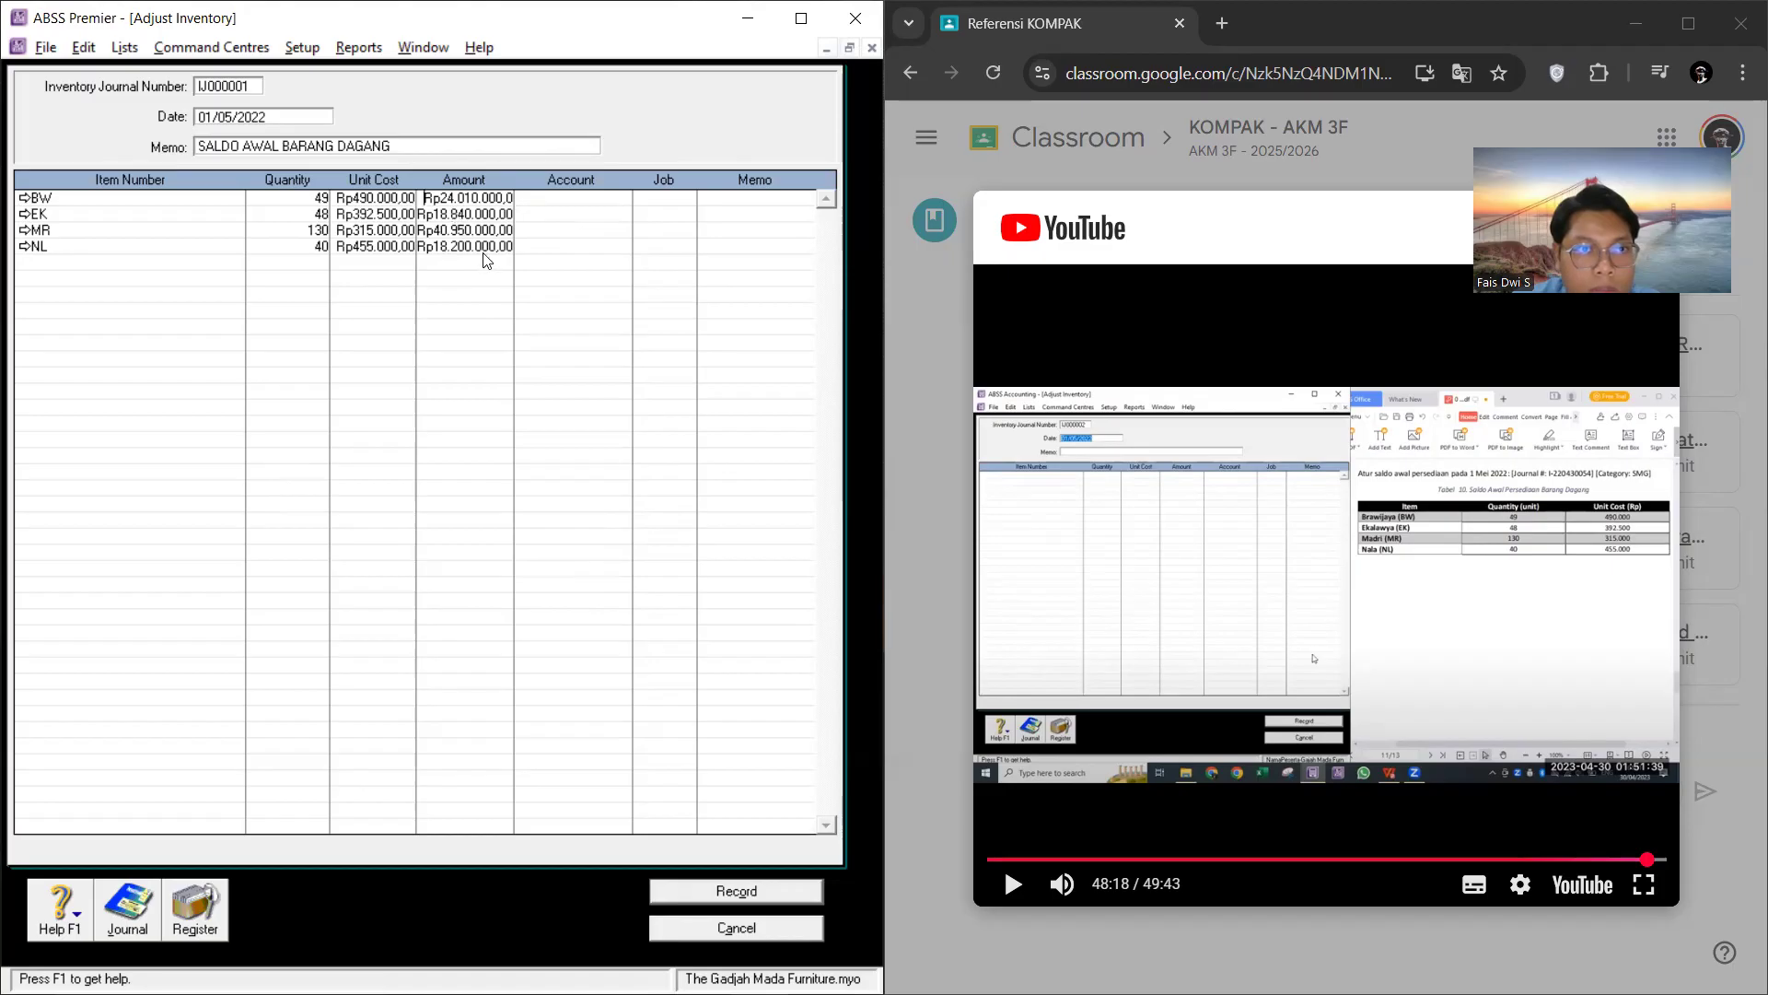
key(Tab)
click(748, 889)
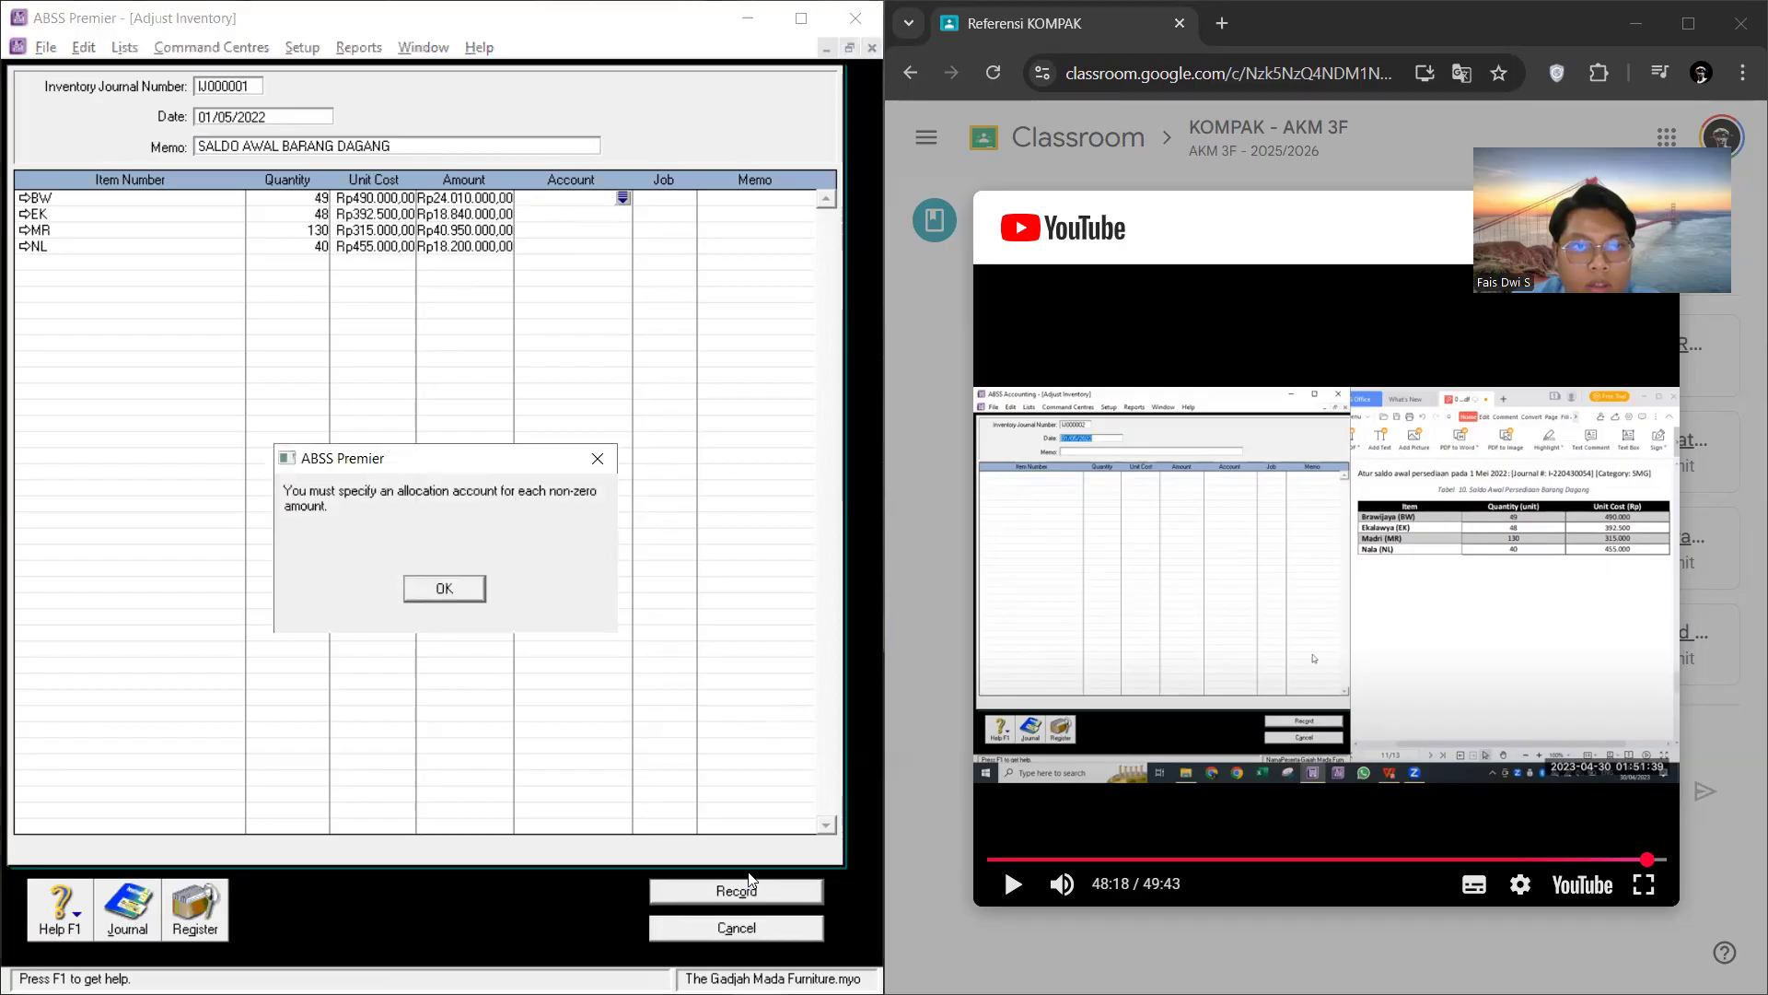
click(444, 589)
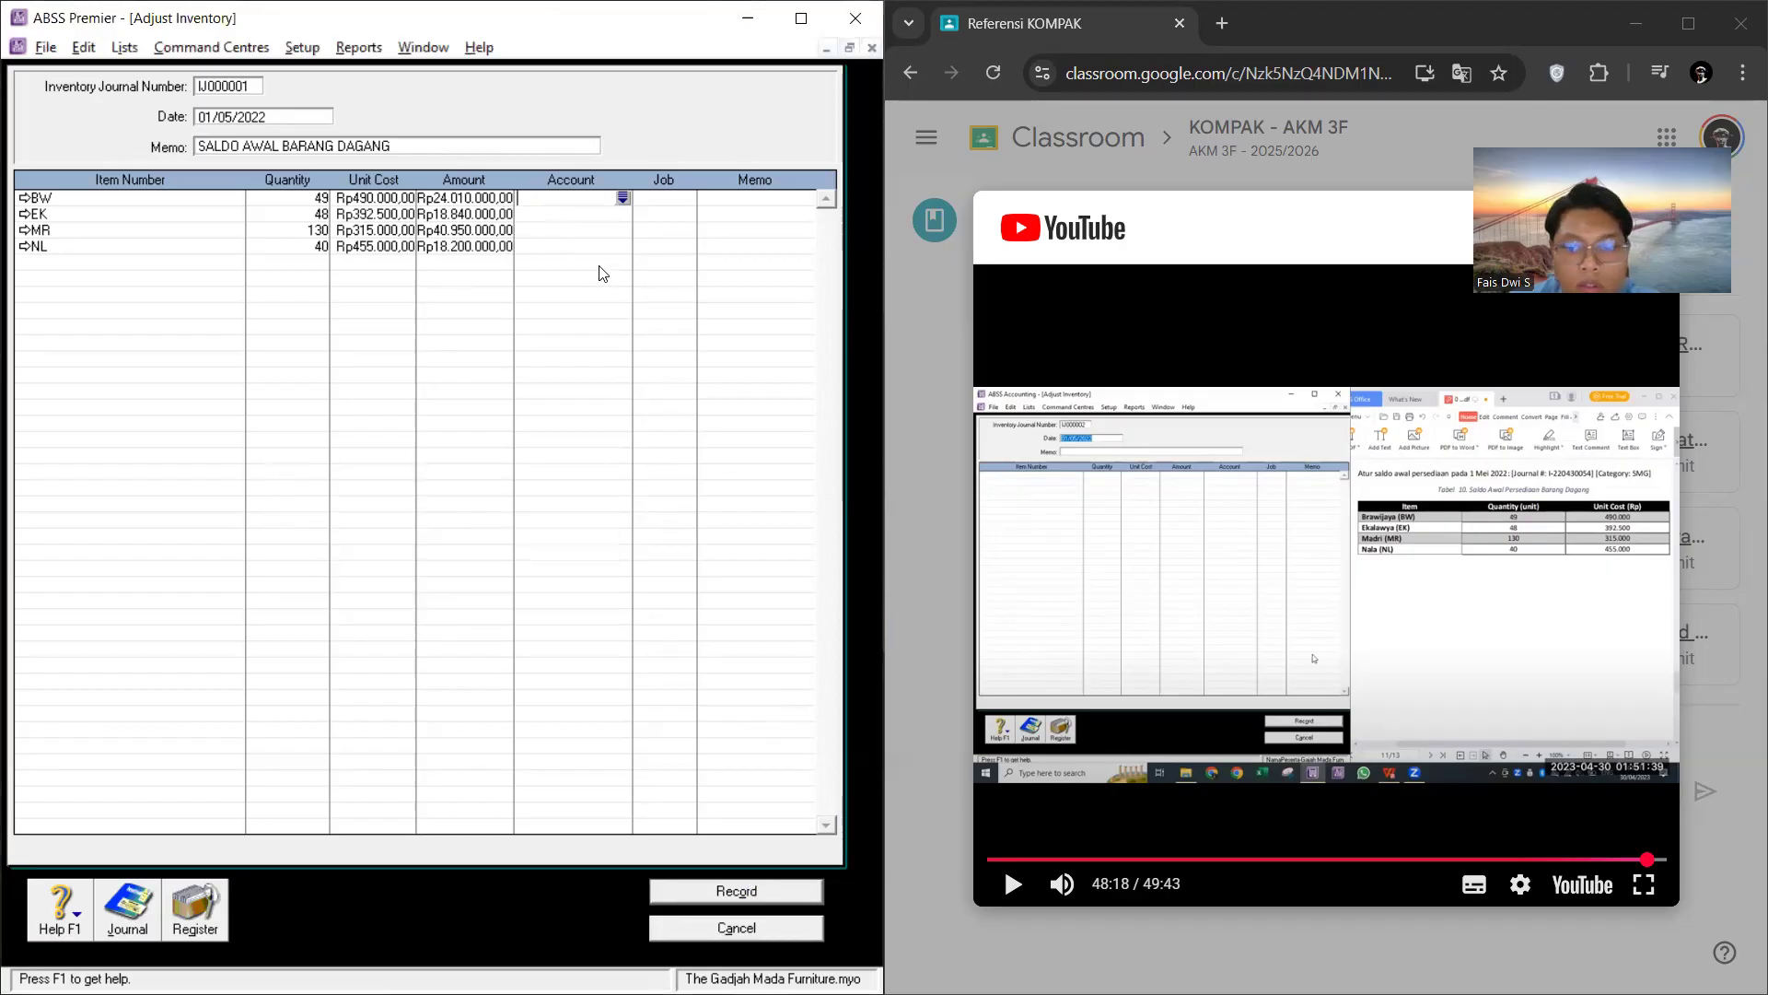
Step: Check the account, amount and memo fields of the adjustment lines and try again to record the adjustment
click(558, 245)
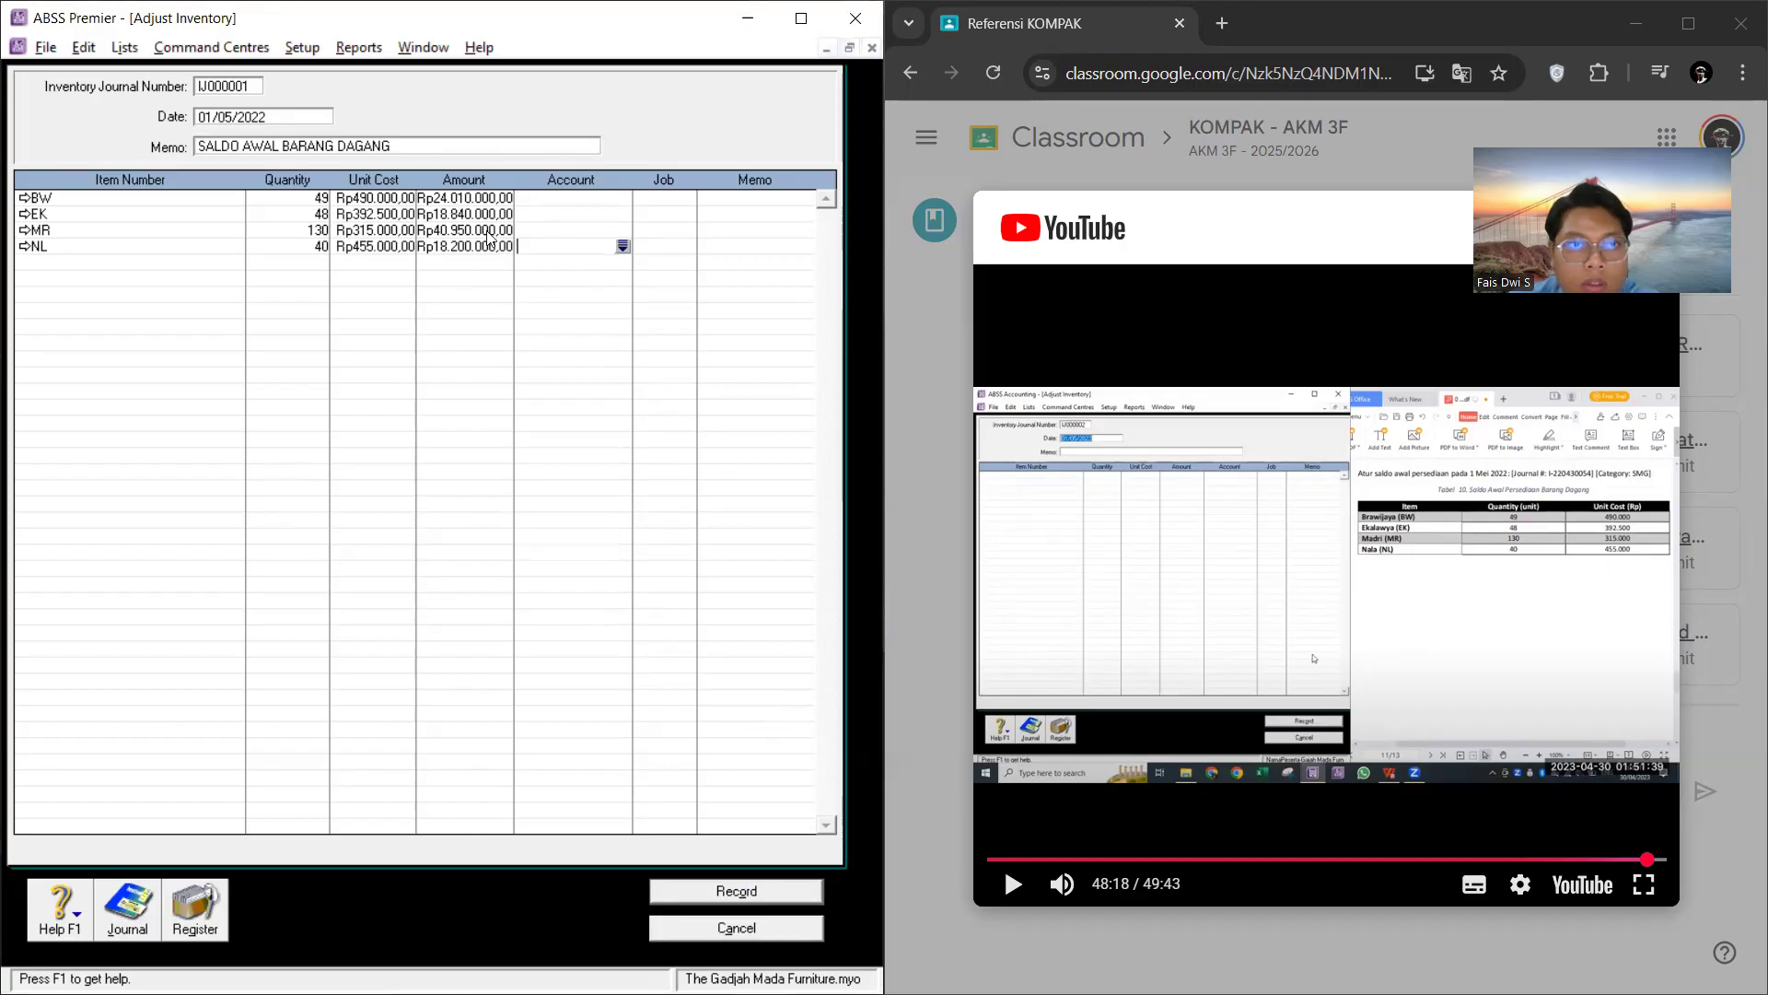
click(506, 199)
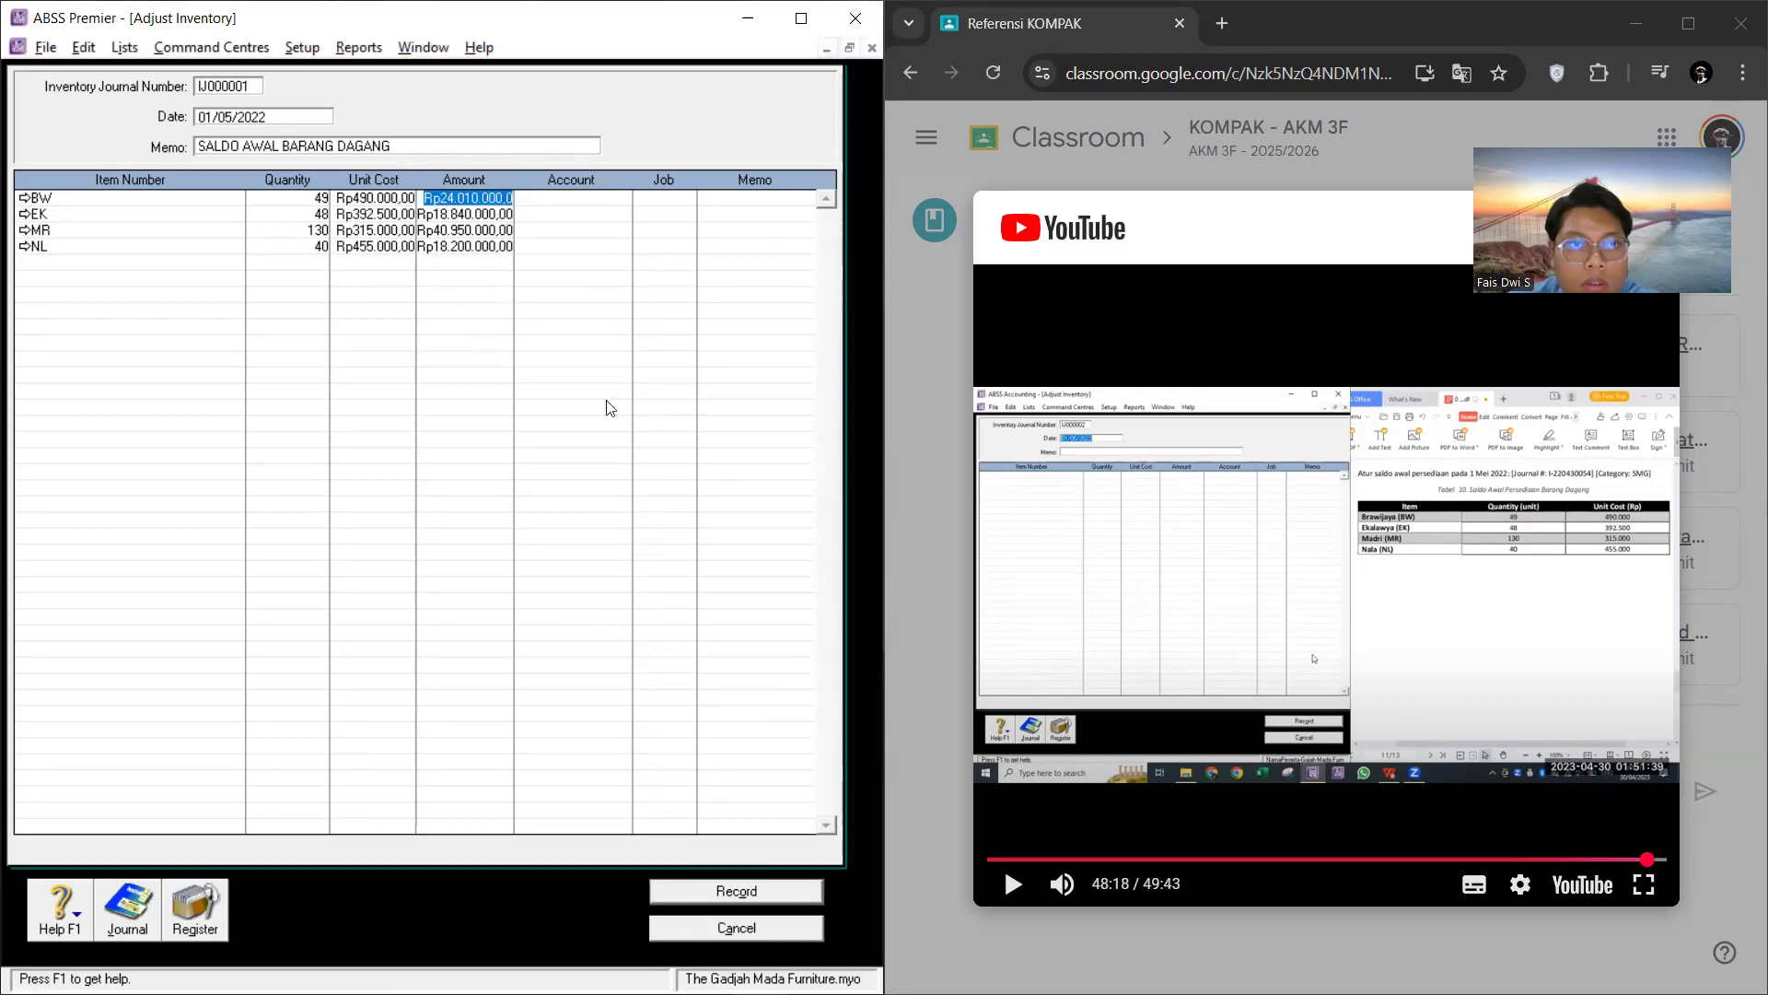
click(739, 215)
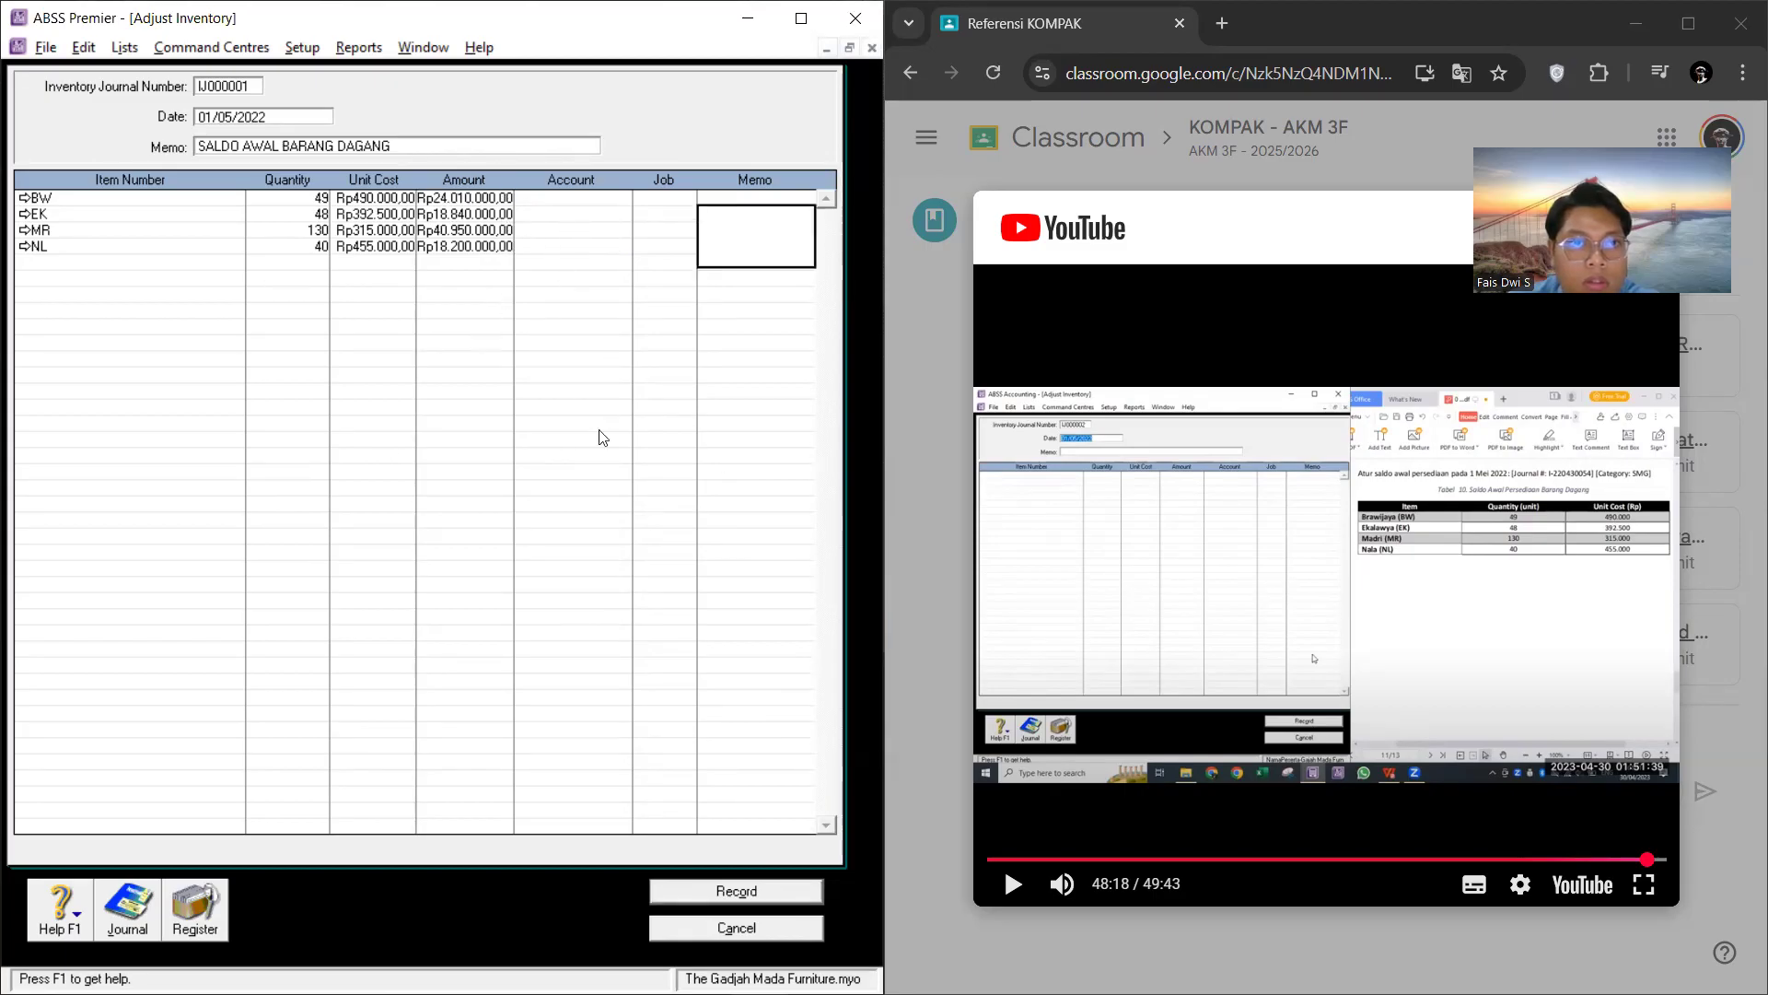
click(435, 246)
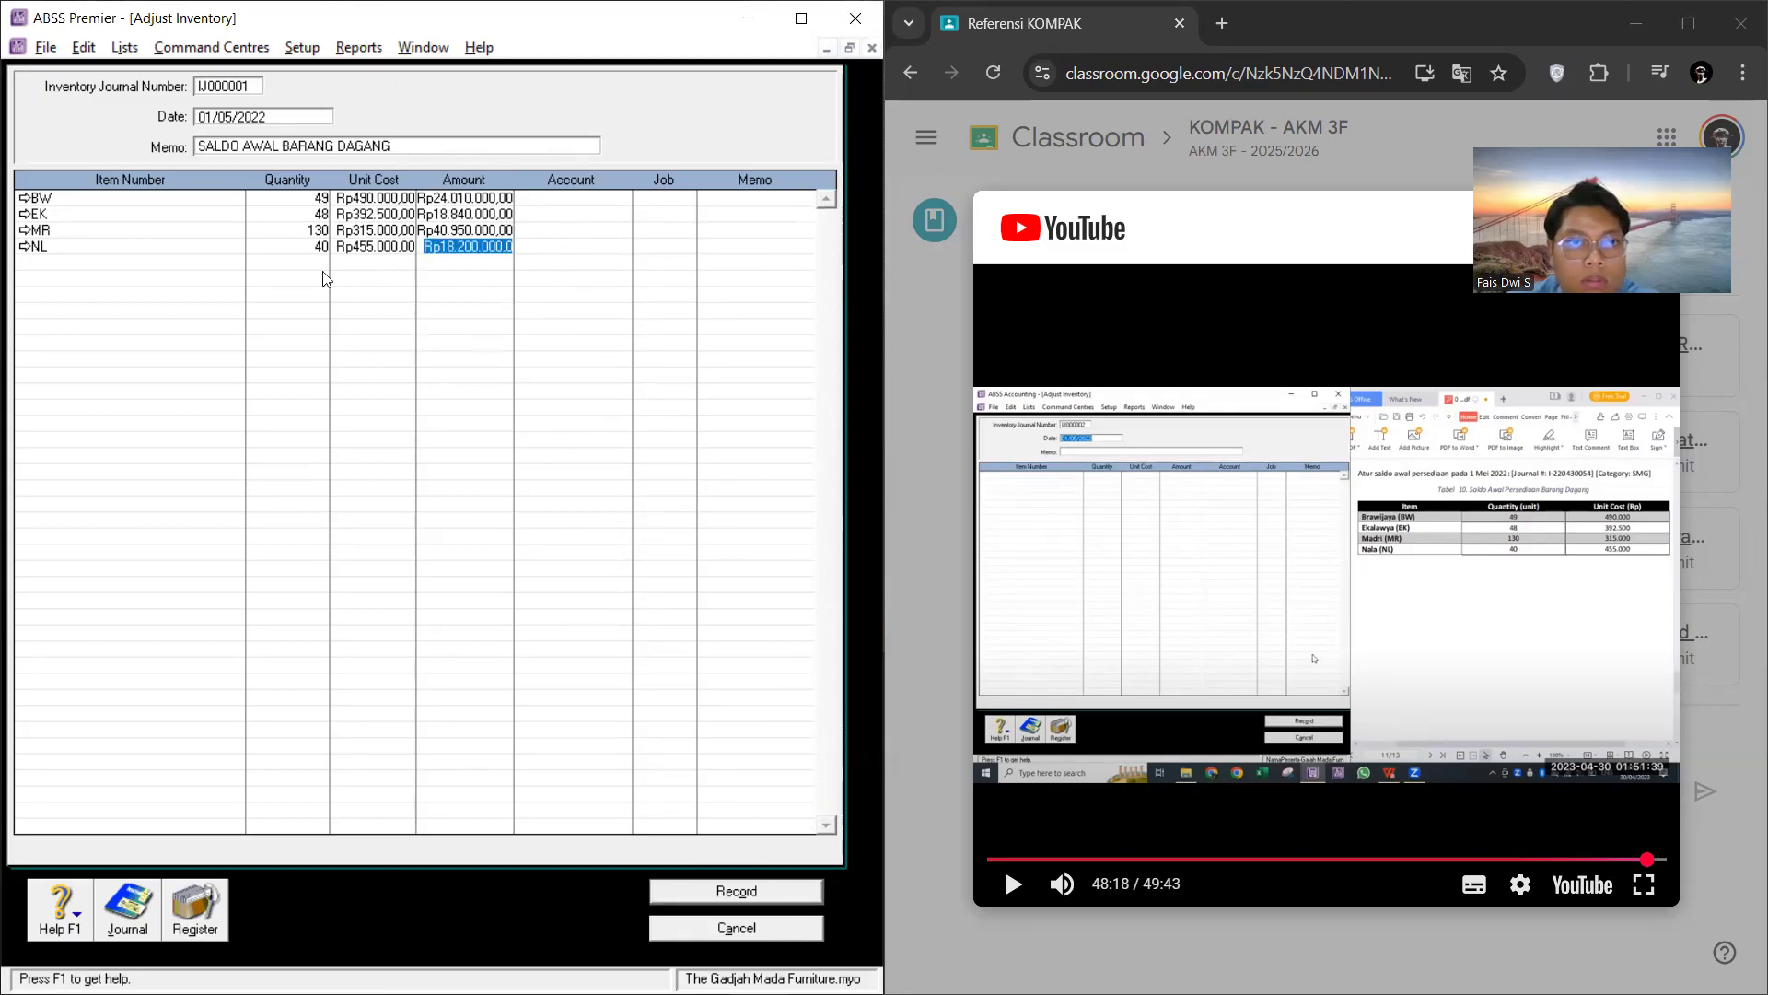
click(190, 246)
click(737, 890)
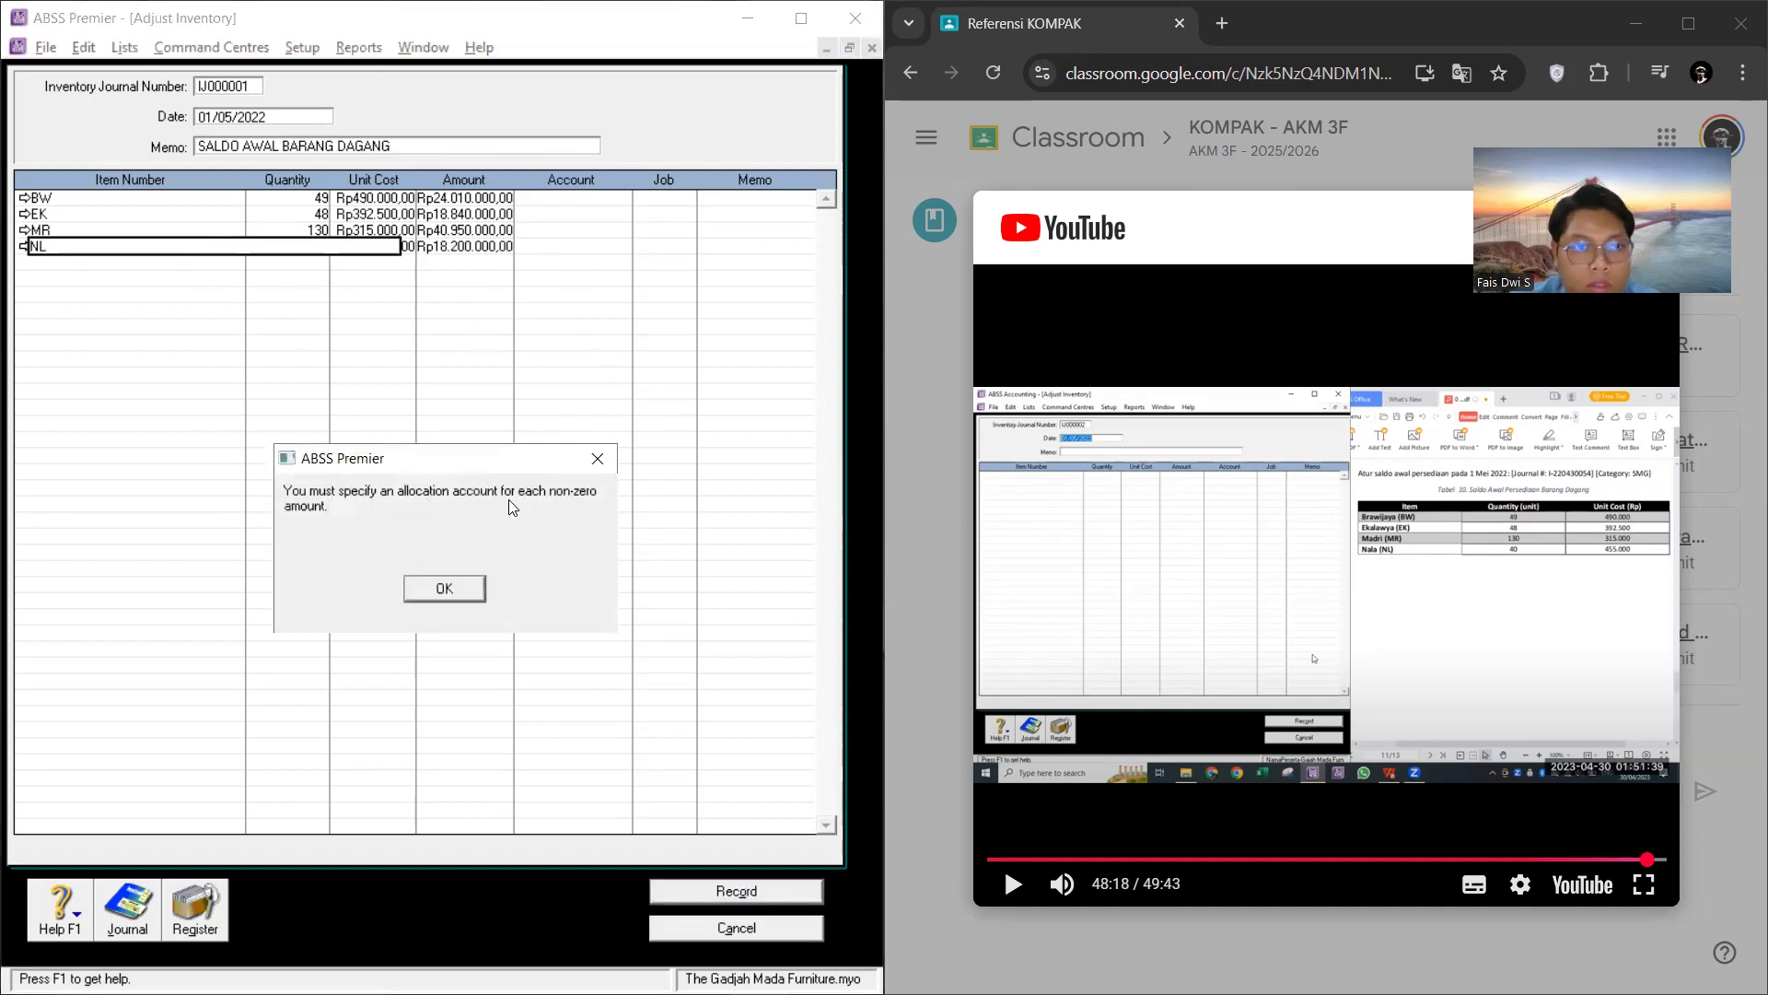
click(449, 592)
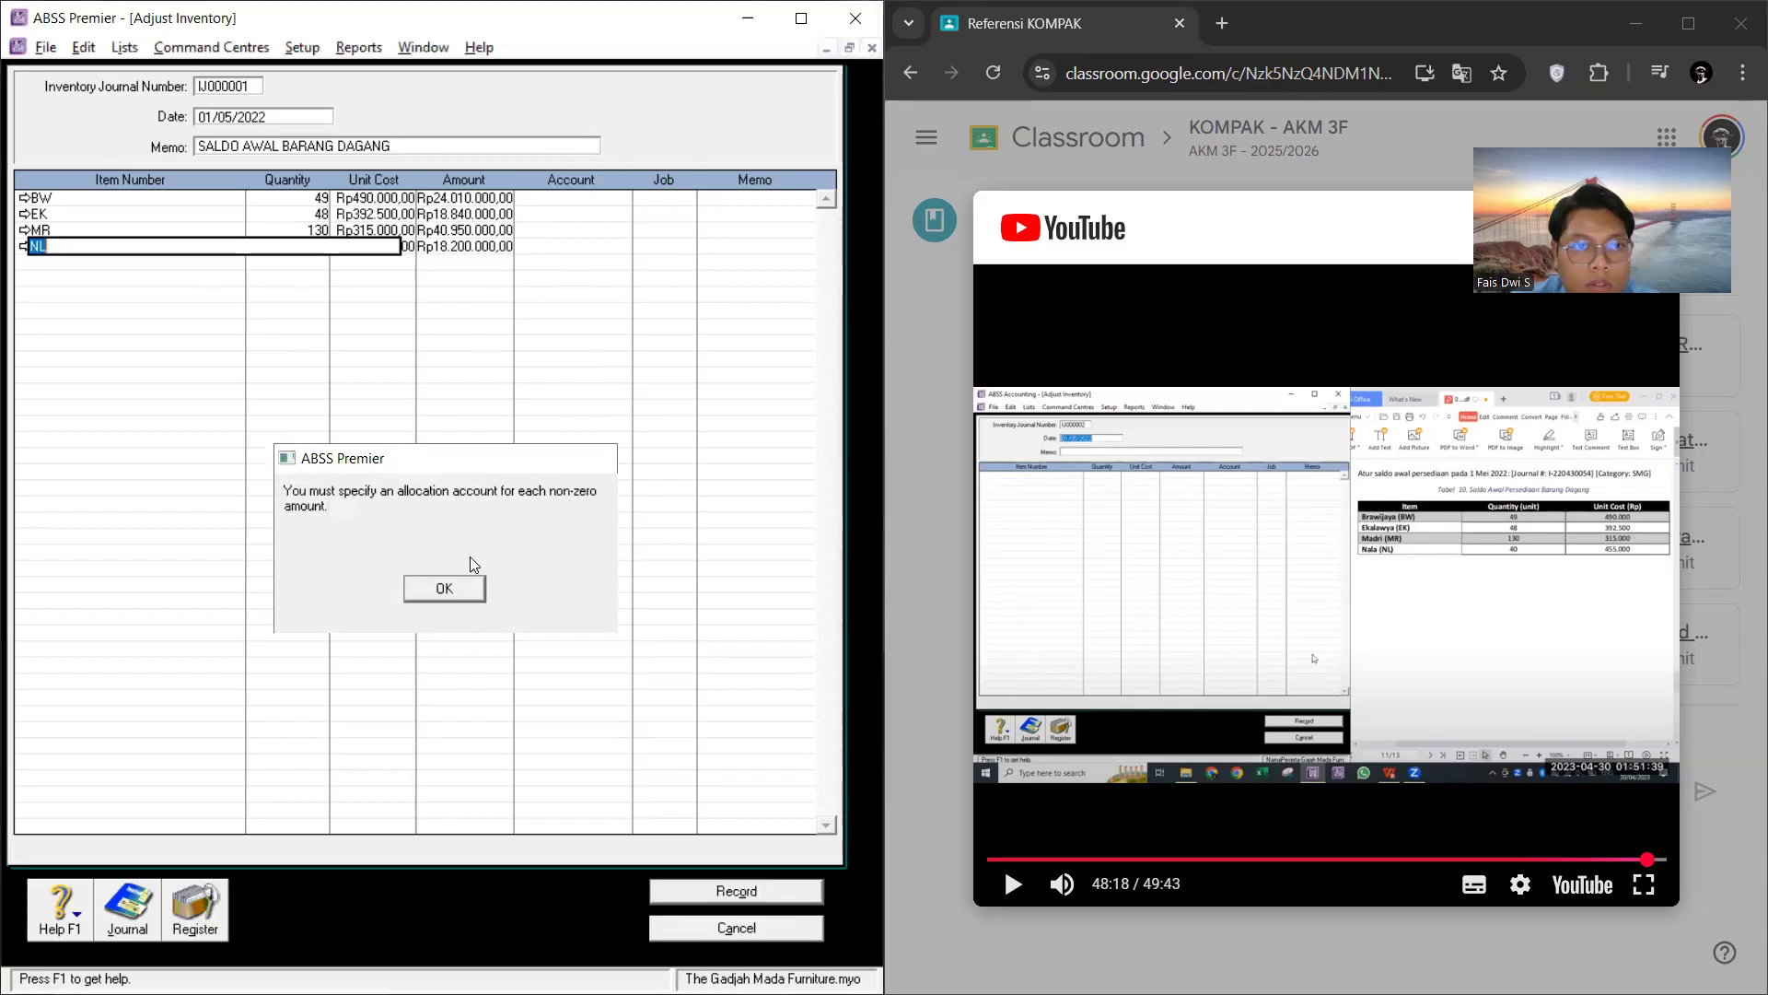
Step: Examine the unit costs and amounts on the BW, EK and MR adjustment lines
click(361, 226)
click(392, 196)
click(487, 195)
click(487, 194)
click(478, 218)
click(478, 216)
click(479, 230)
click(480, 213)
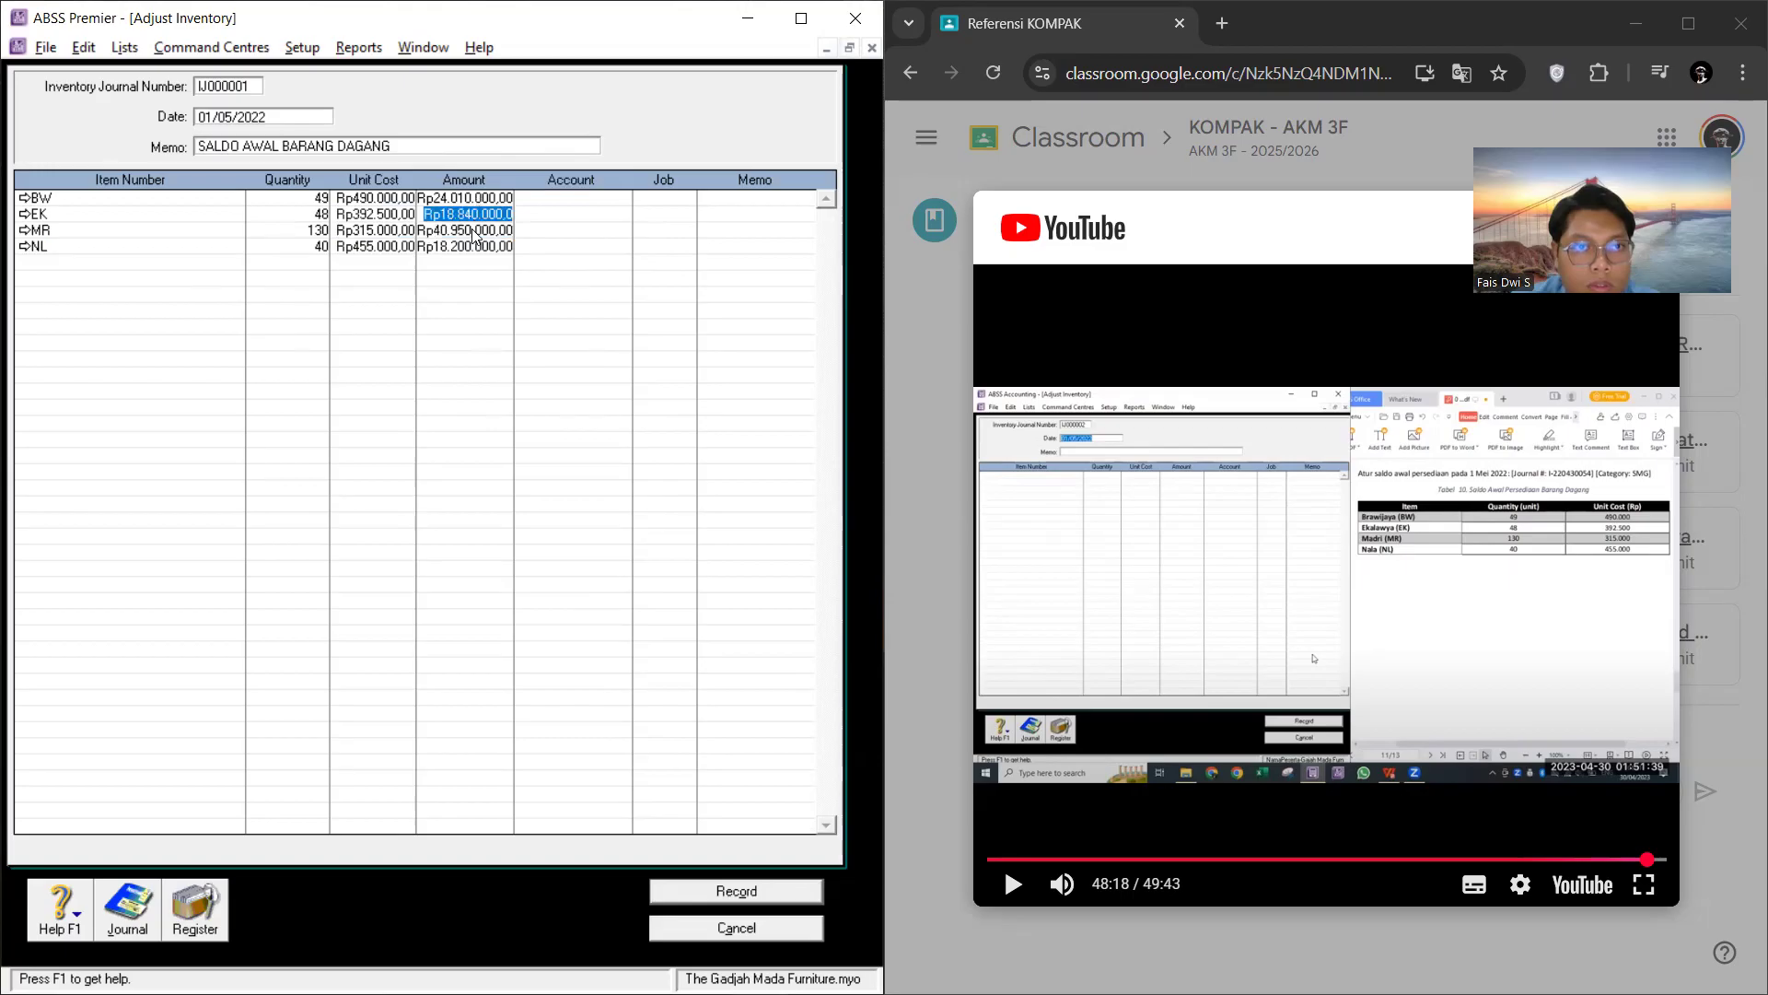
Step: Check the amounts, quantities and unit costs on the BW, EK, MR and NL adjustment lines
click(473, 231)
click(471, 232)
click(468, 244)
click(469, 244)
click(468, 199)
click(469, 213)
click(304, 217)
click(309, 232)
click(311, 245)
click(354, 230)
click(370, 199)
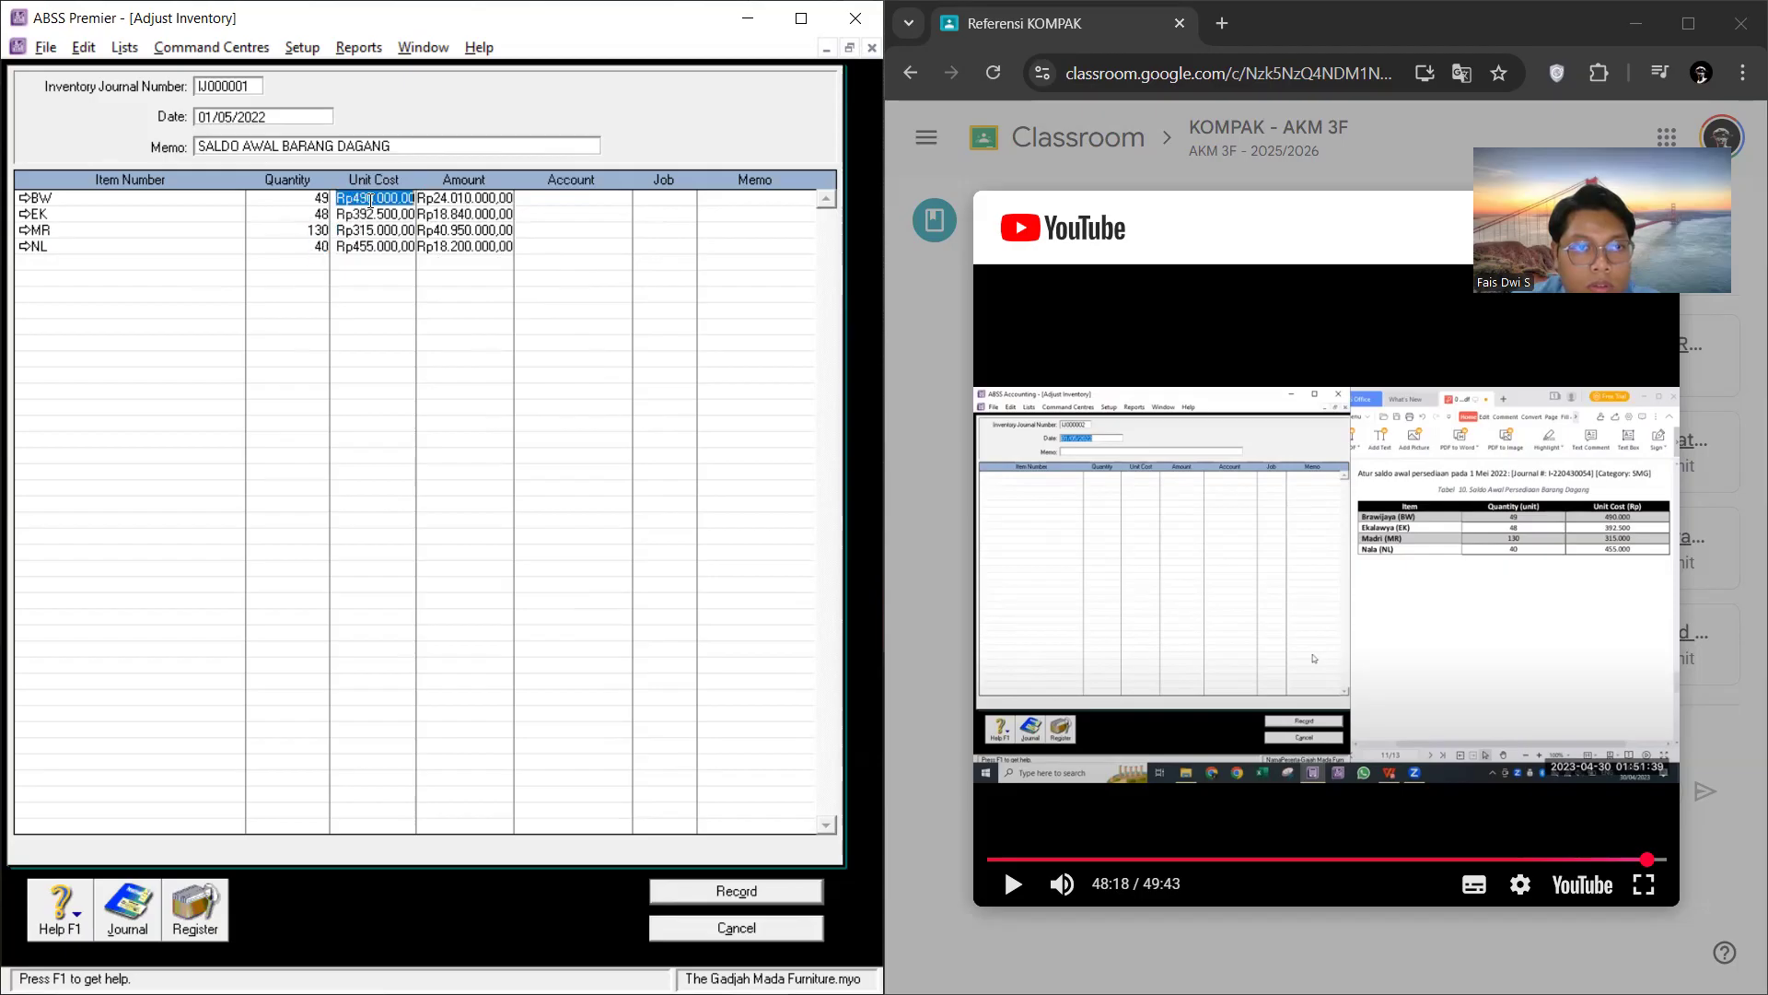
Step: Mute the tutorial video in the browser and rewind it to the part showing the filled adjustment lines with their accounts
click(1656, 624)
click(1656, 624)
click(1063, 884)
click(1252, 682)
key(Left)
key(Left)
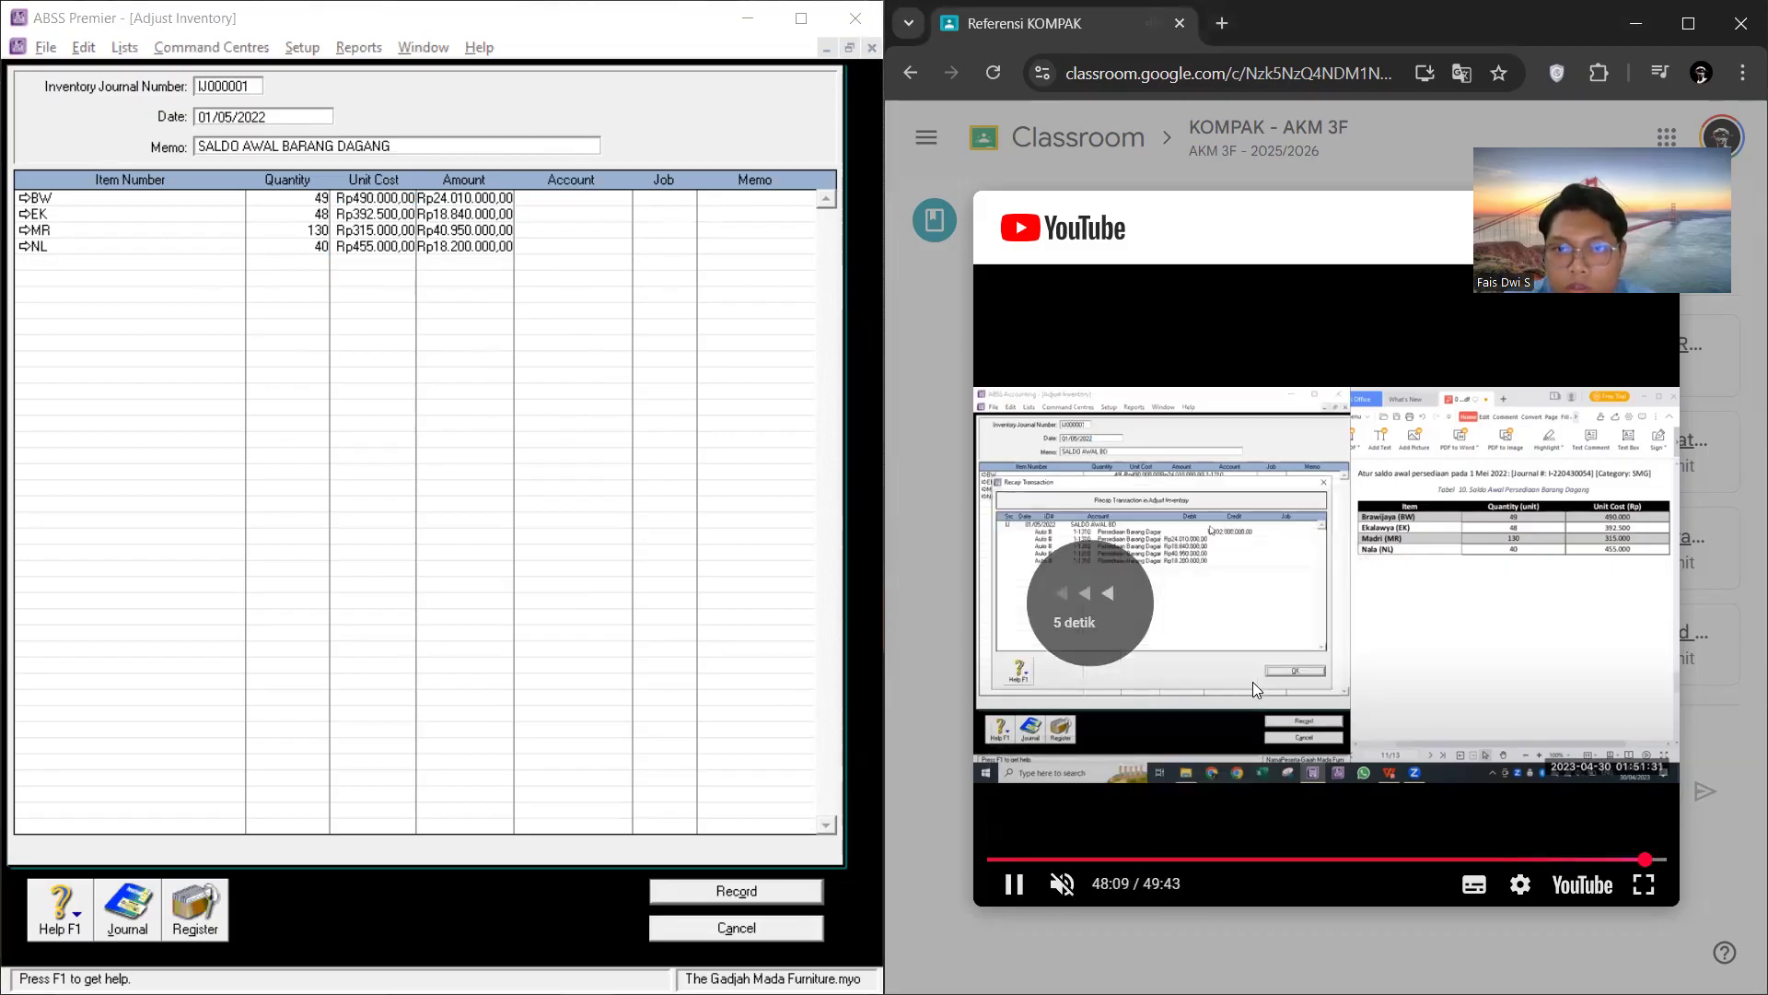
key(Left)
key(Left)
key(Left)
key(Left)
key(Left)
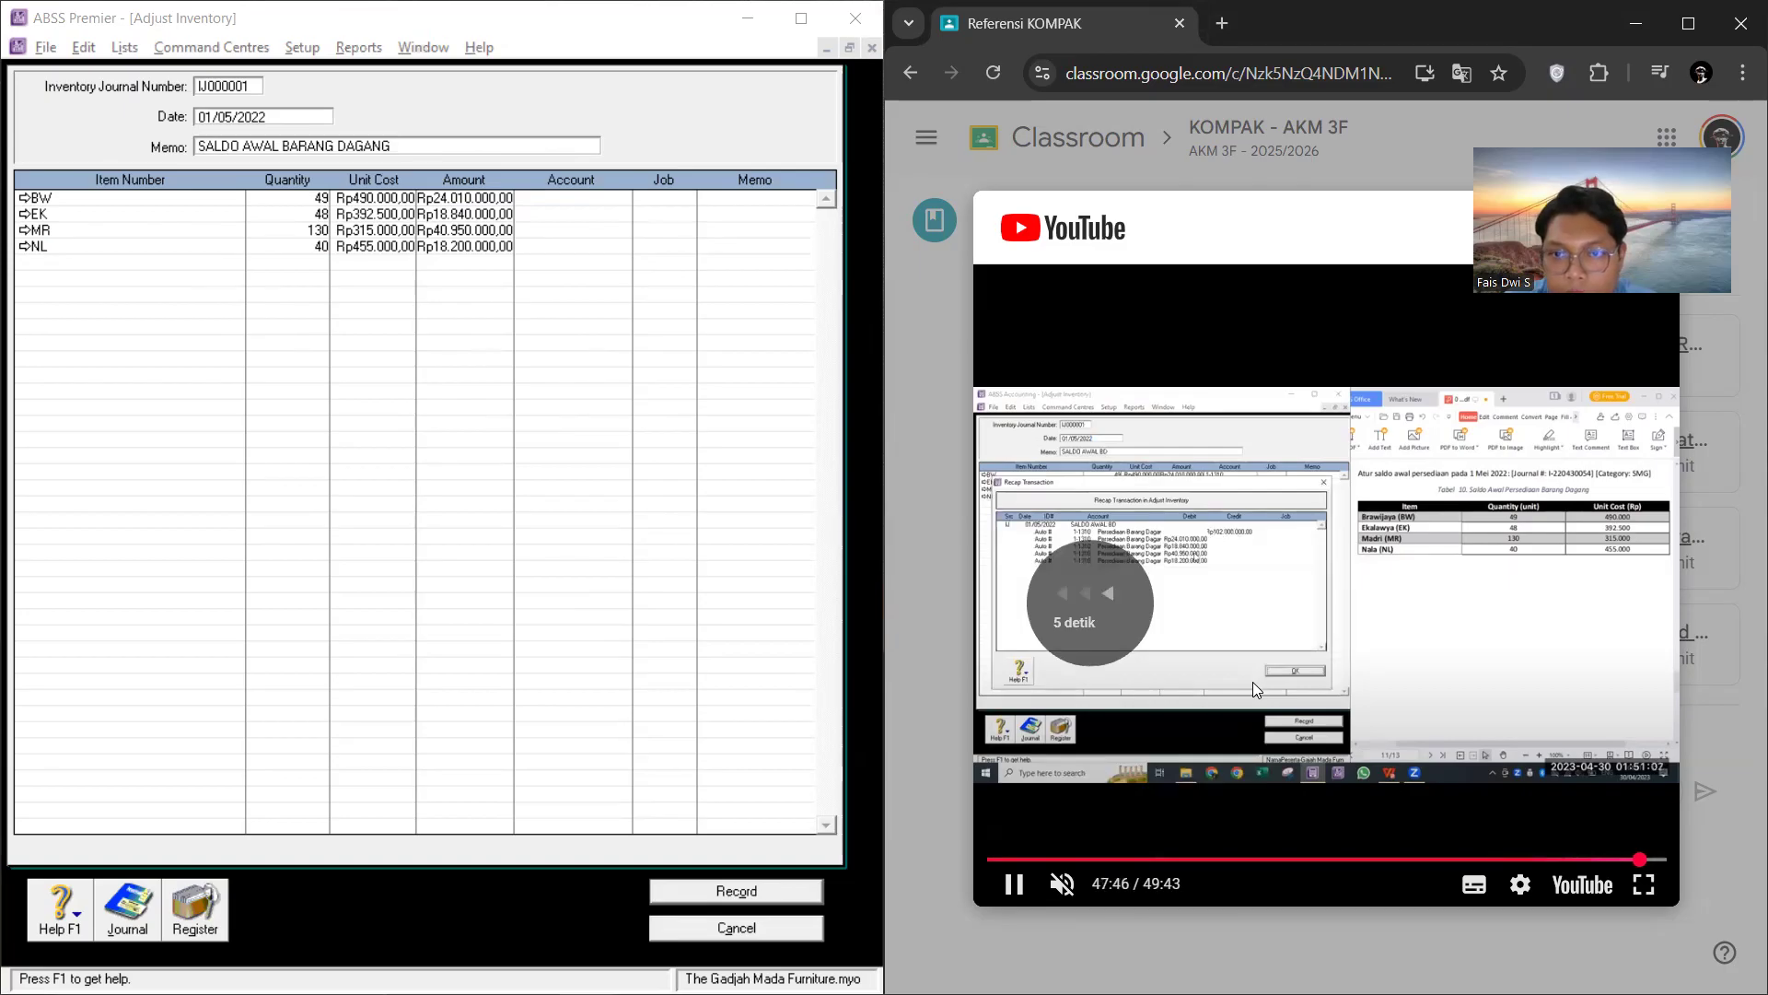
key(Left)
key(Left)
key(Left)
key(Right)
click(1252, 681)
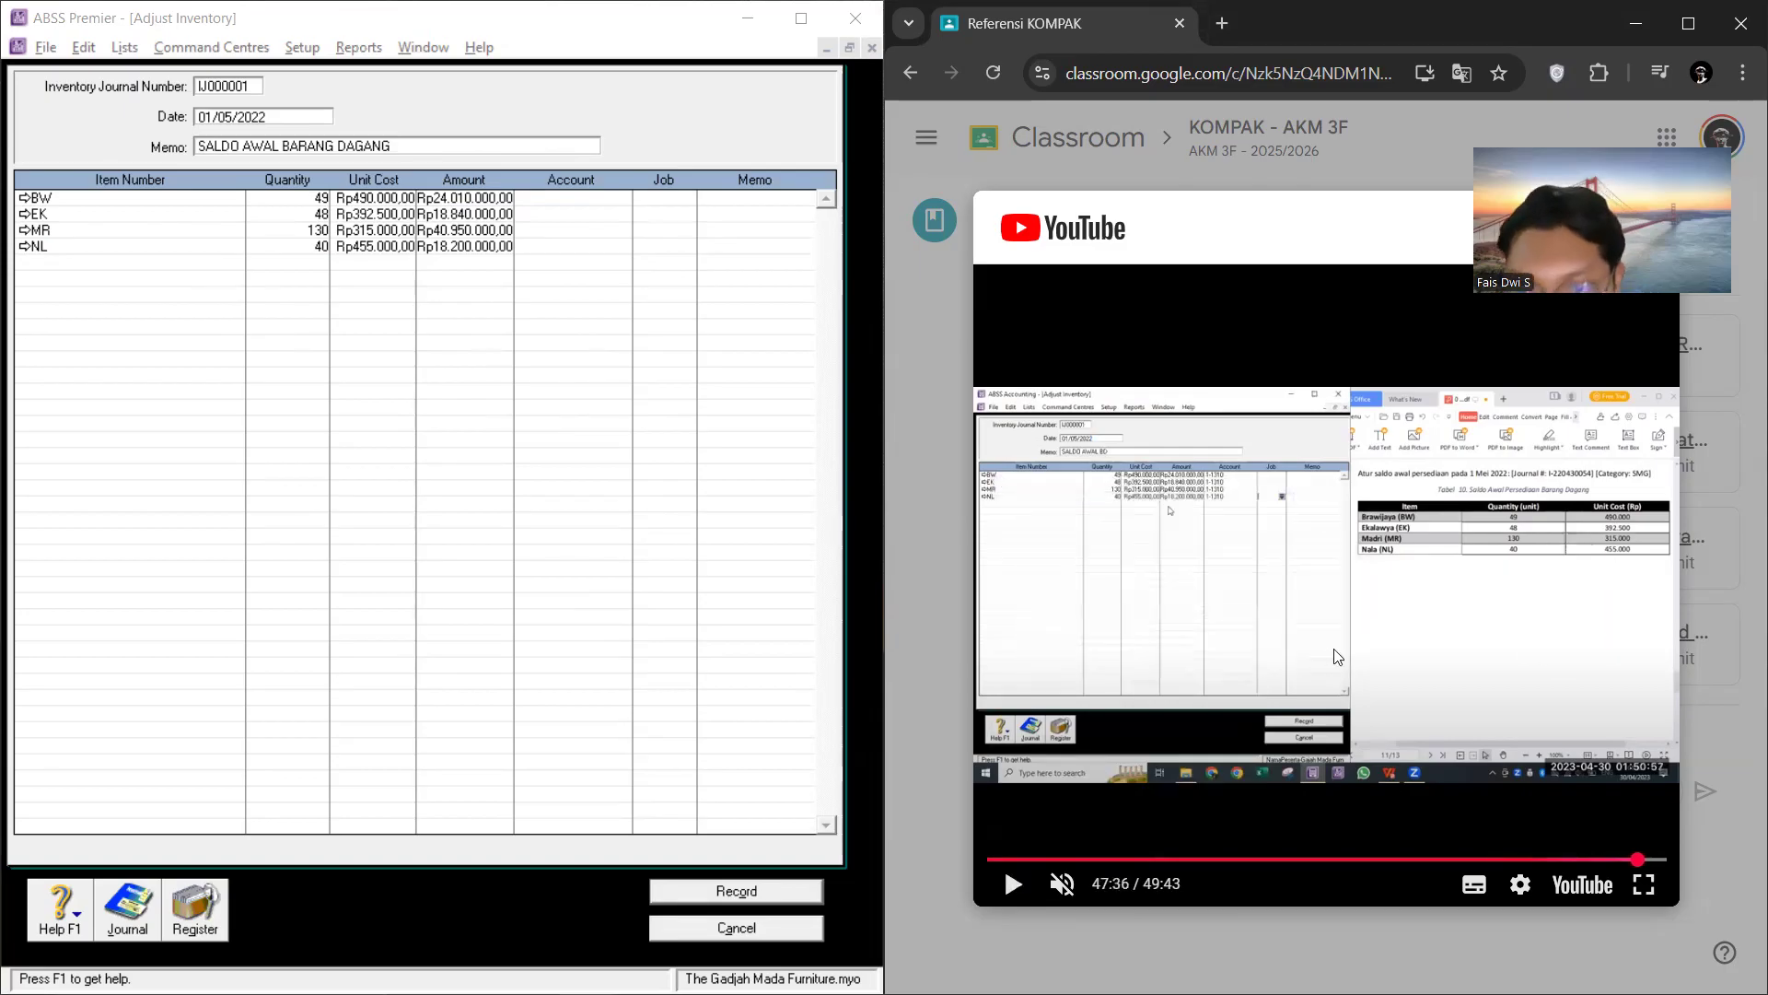
Step: Open the account list for the BW adjustment line and browse up to the asset accounts
click(617, 207)
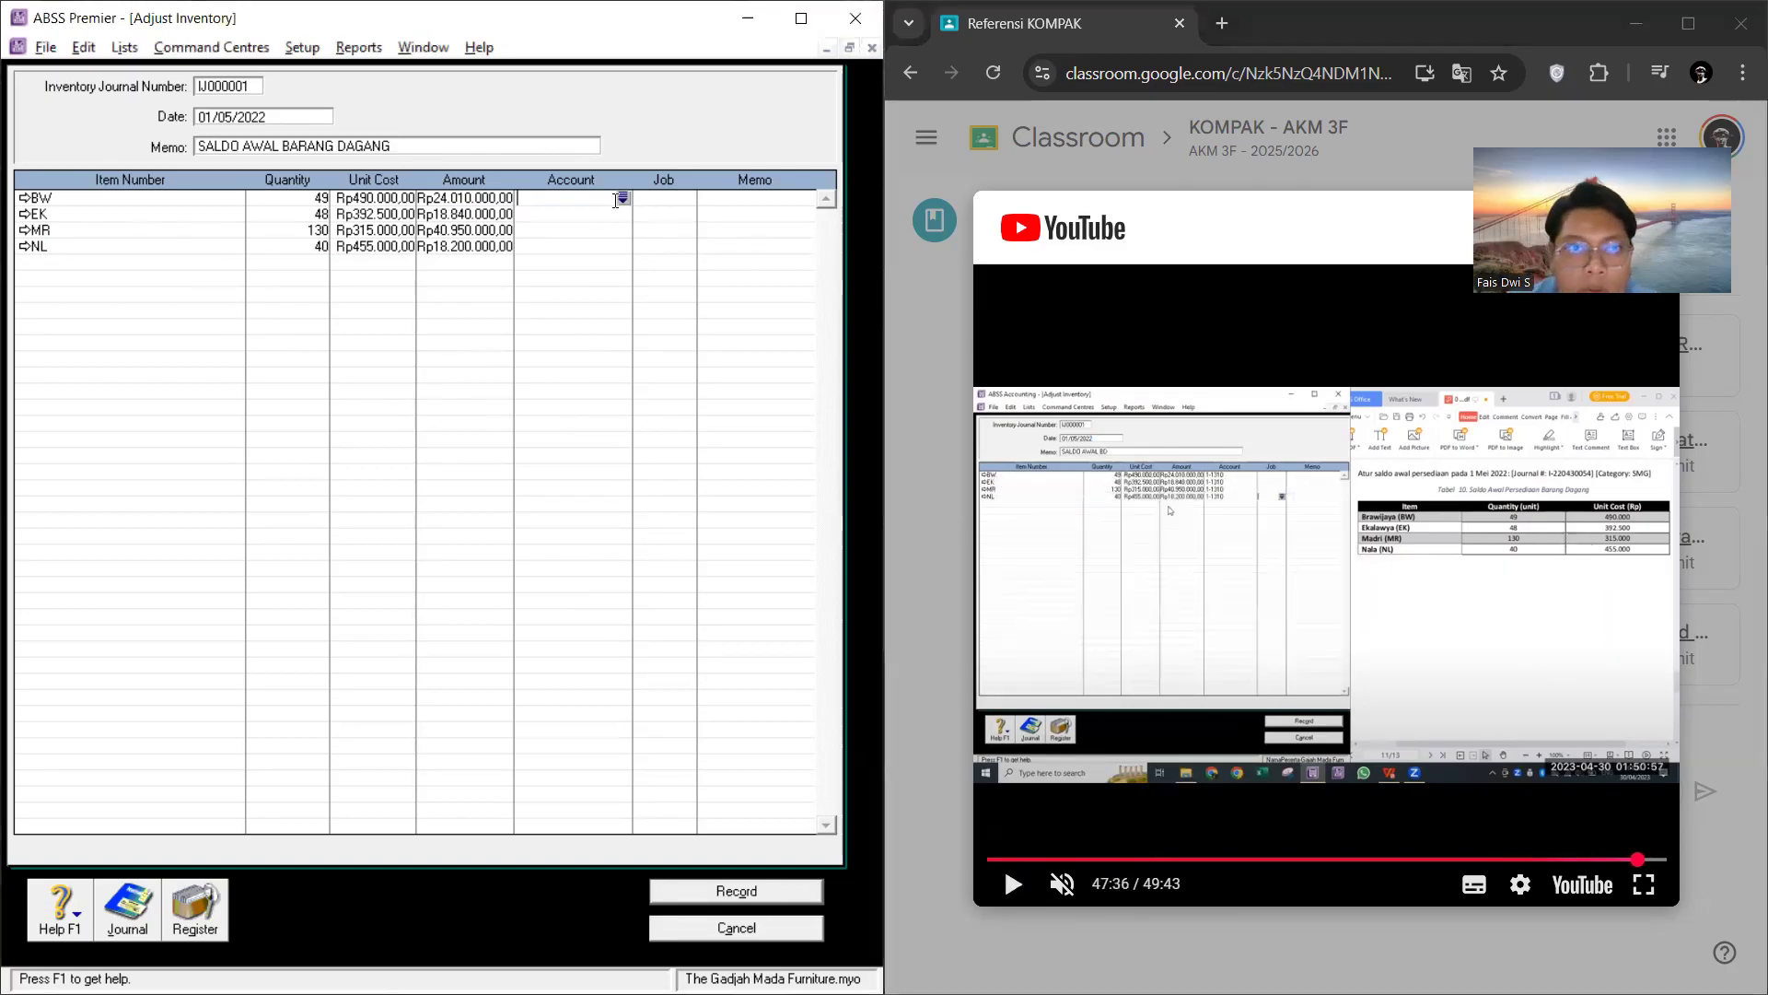
click(623, 198)
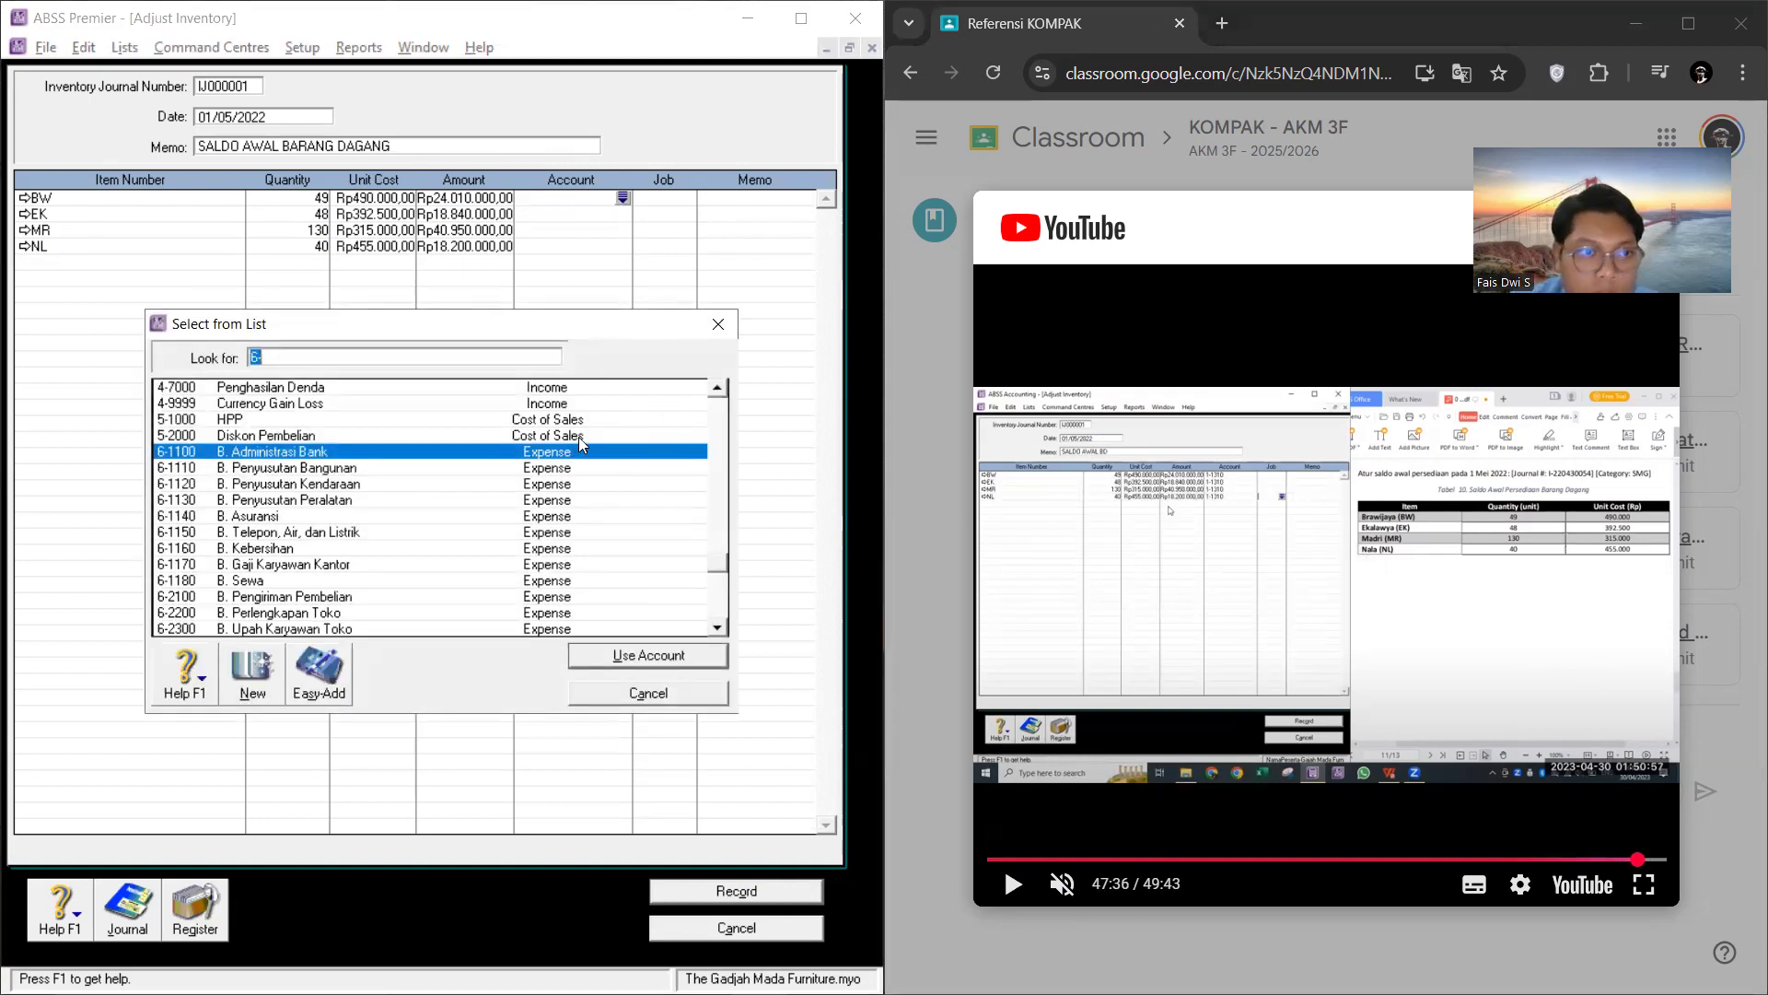
scroll(632, 457, up, 10)
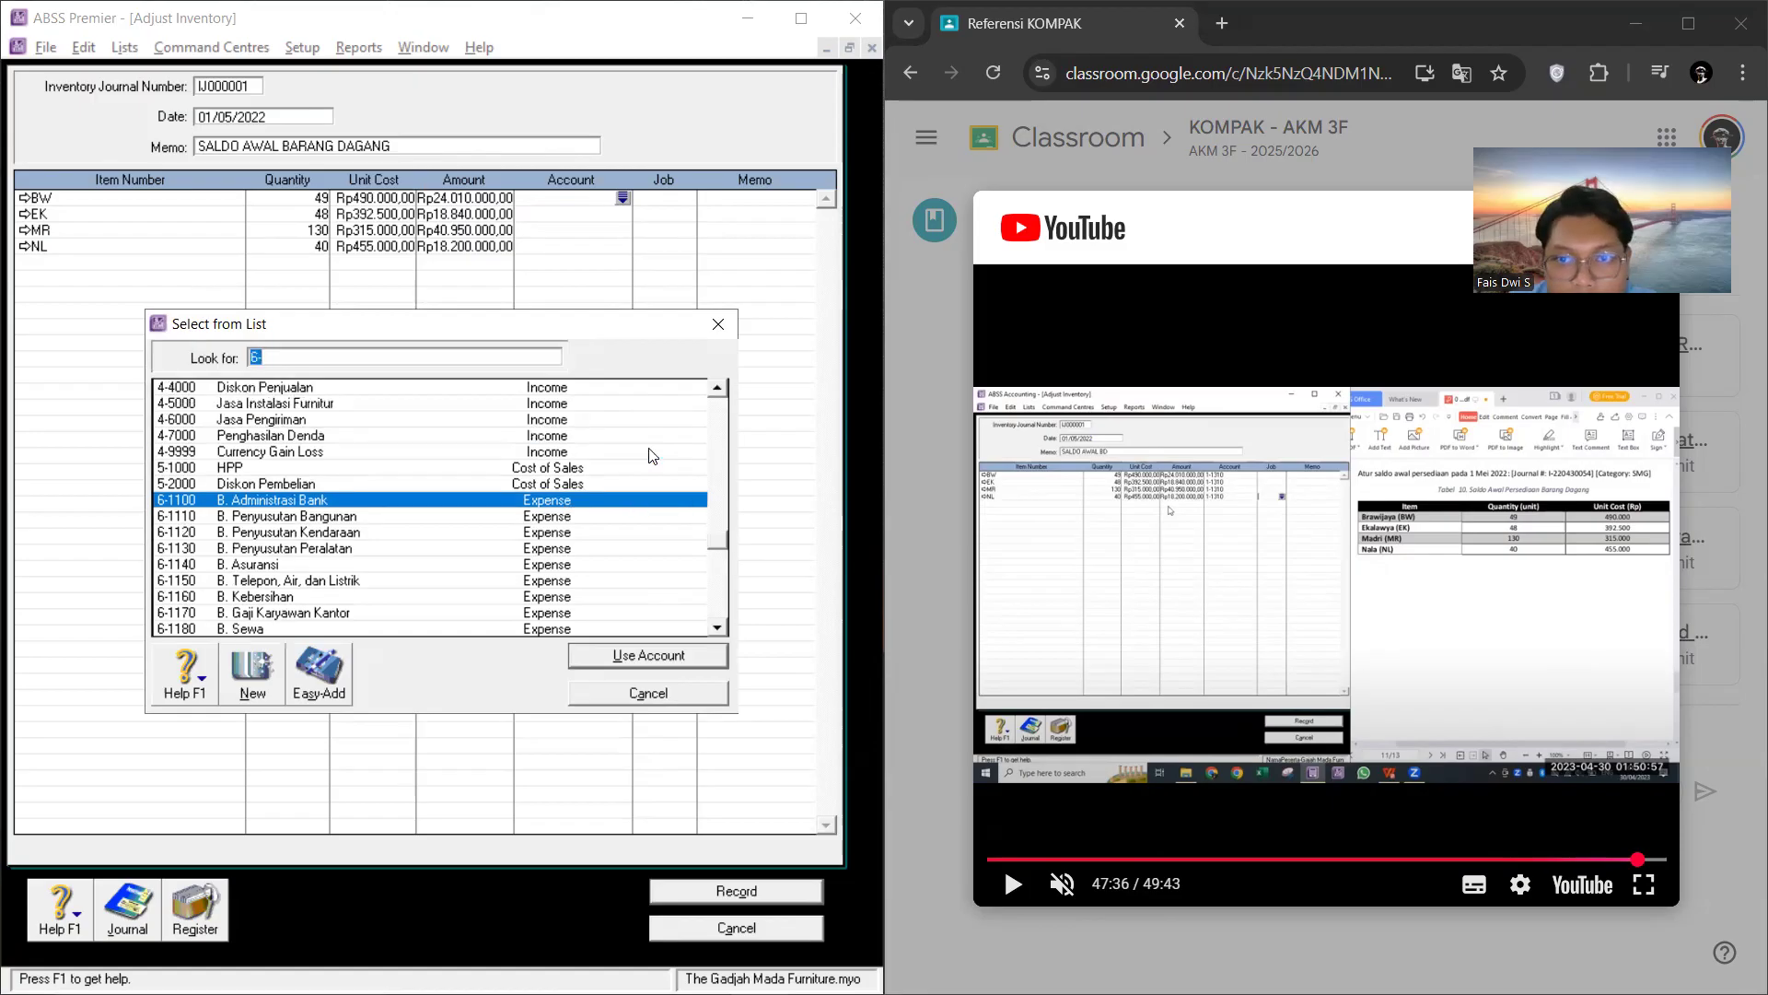
scroll(618, 491, up, 7)
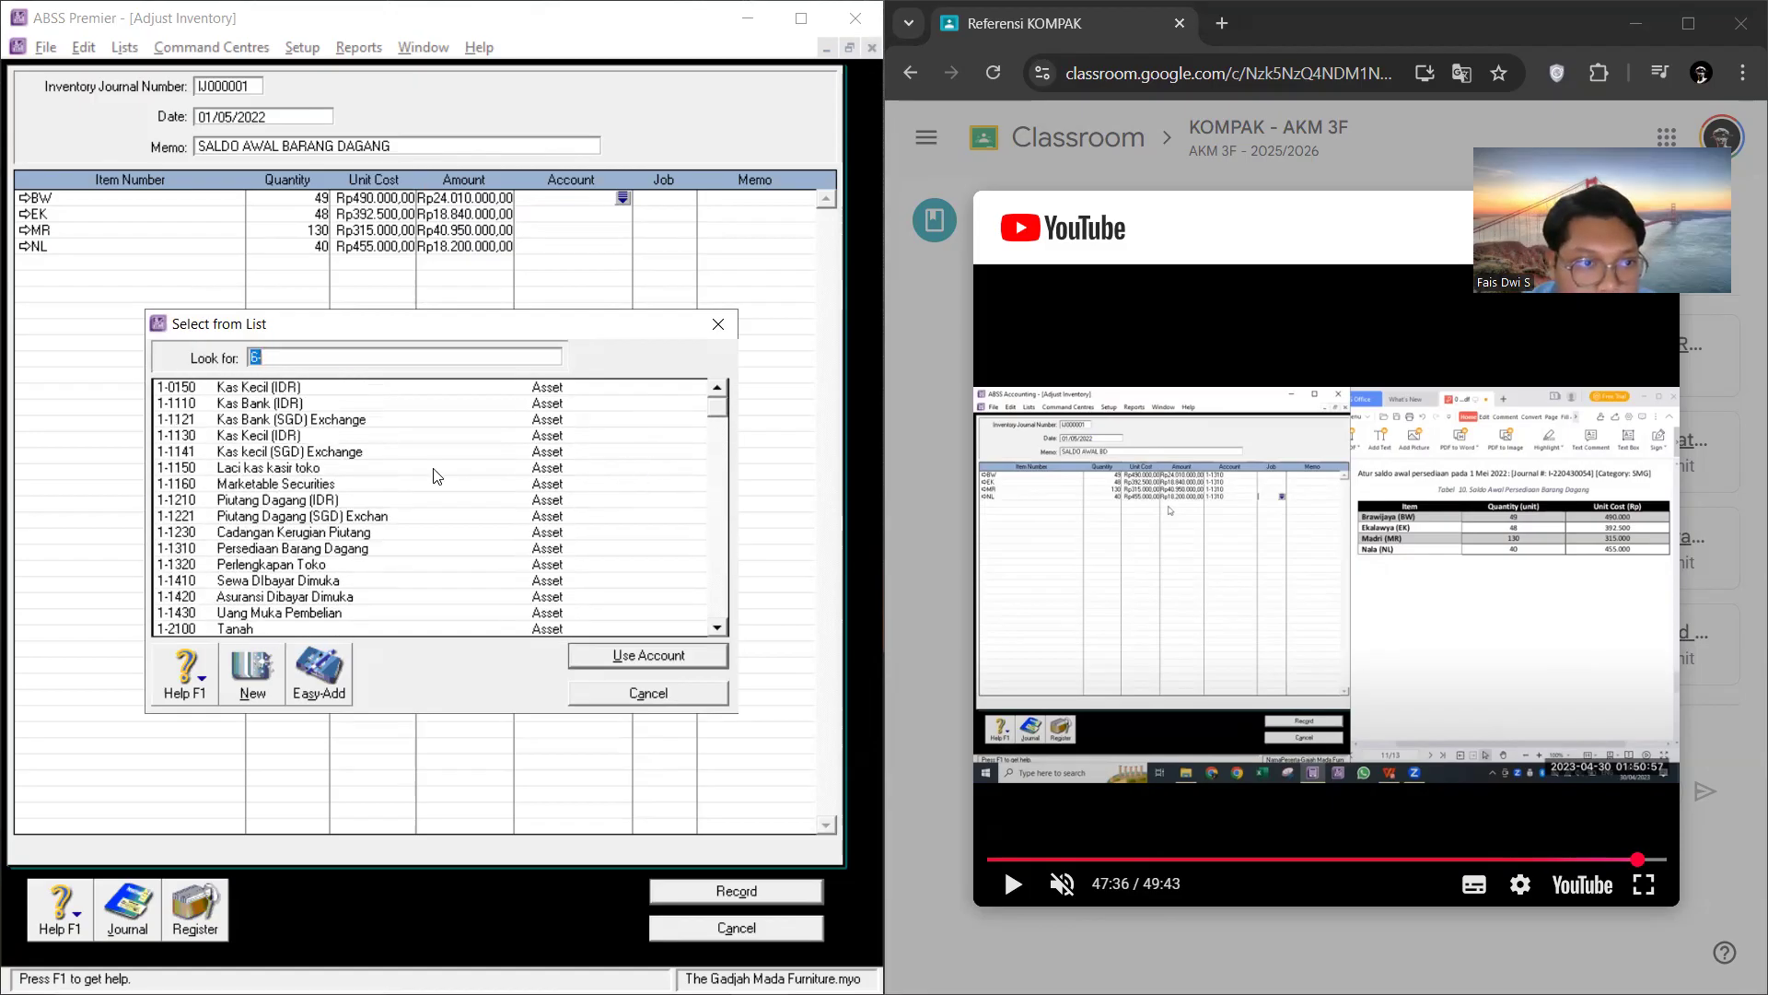
click(324, 437)
Step: Rewind the tutorial video to the moment the first line's account is chosen and pause it there
click(1247, 511)
key(Left)
key(Left)
key(Left)
key(Left)
key(Left)
key(Left)
key(Left)
key(Left)
key(Left)
key(Left)
key(Left)
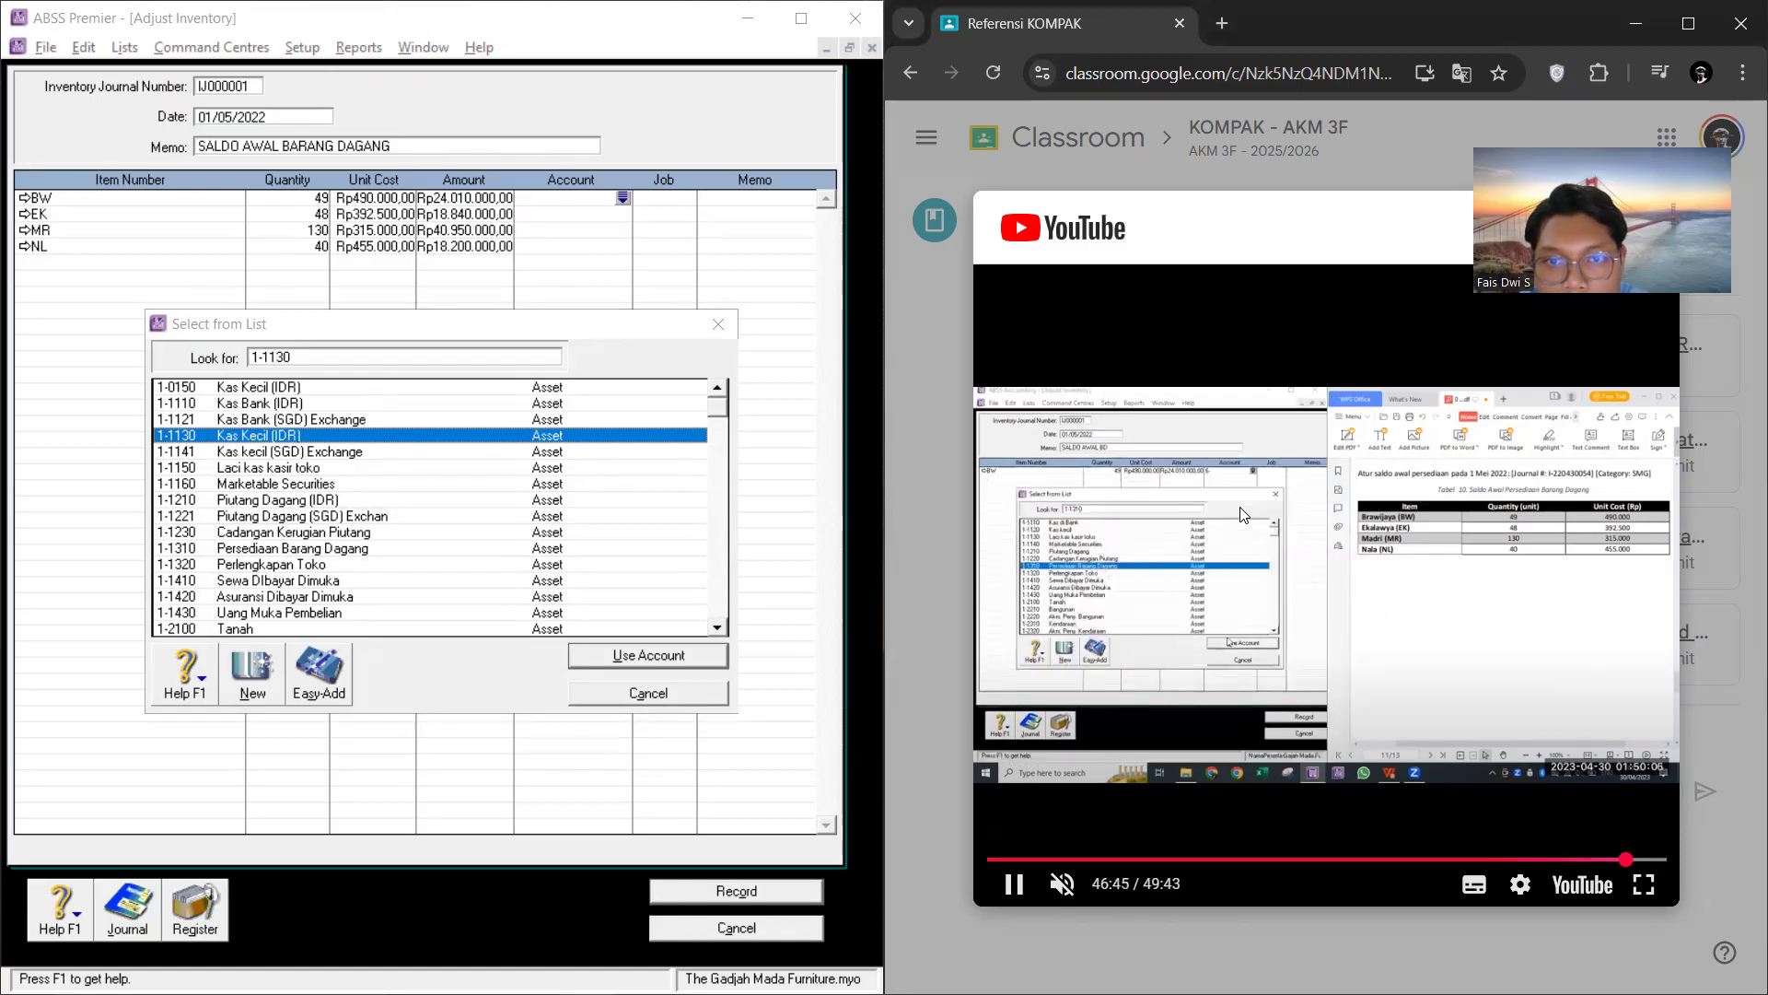
click(1243, 514)
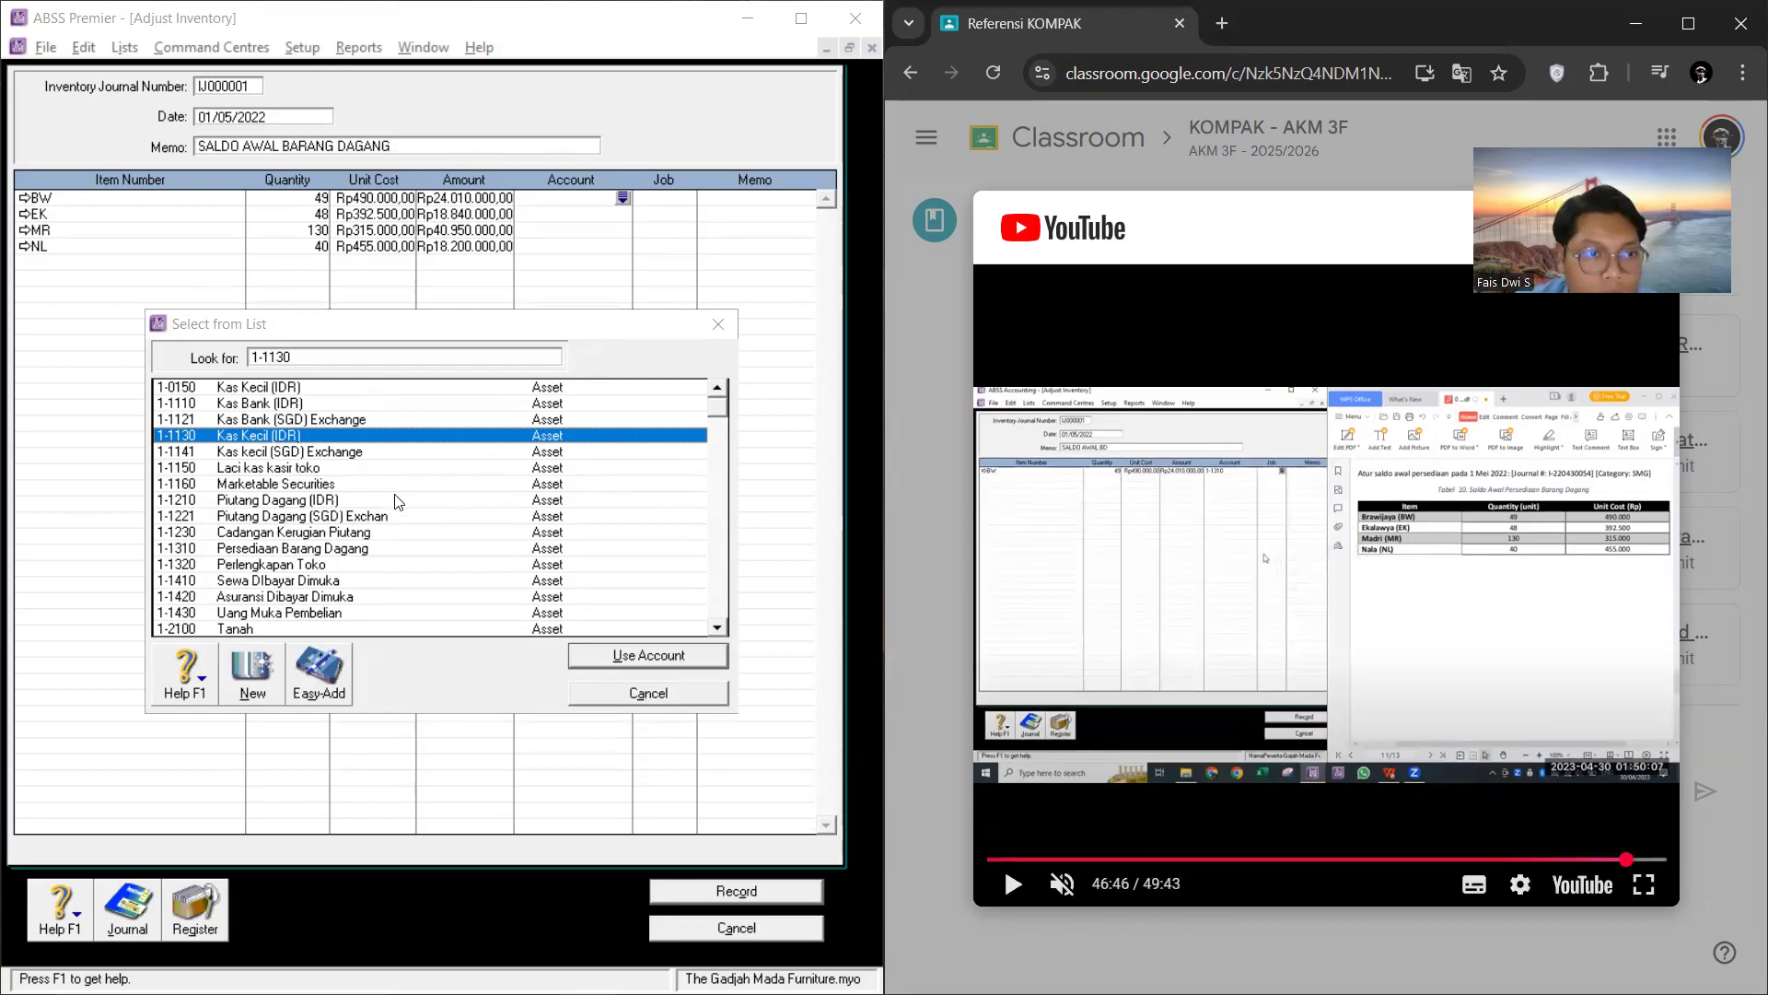
Step: Allocate the BW adjustment line to account 1-1310 Persediaan Barang Dagang
scroll(396, 500, down, 3)
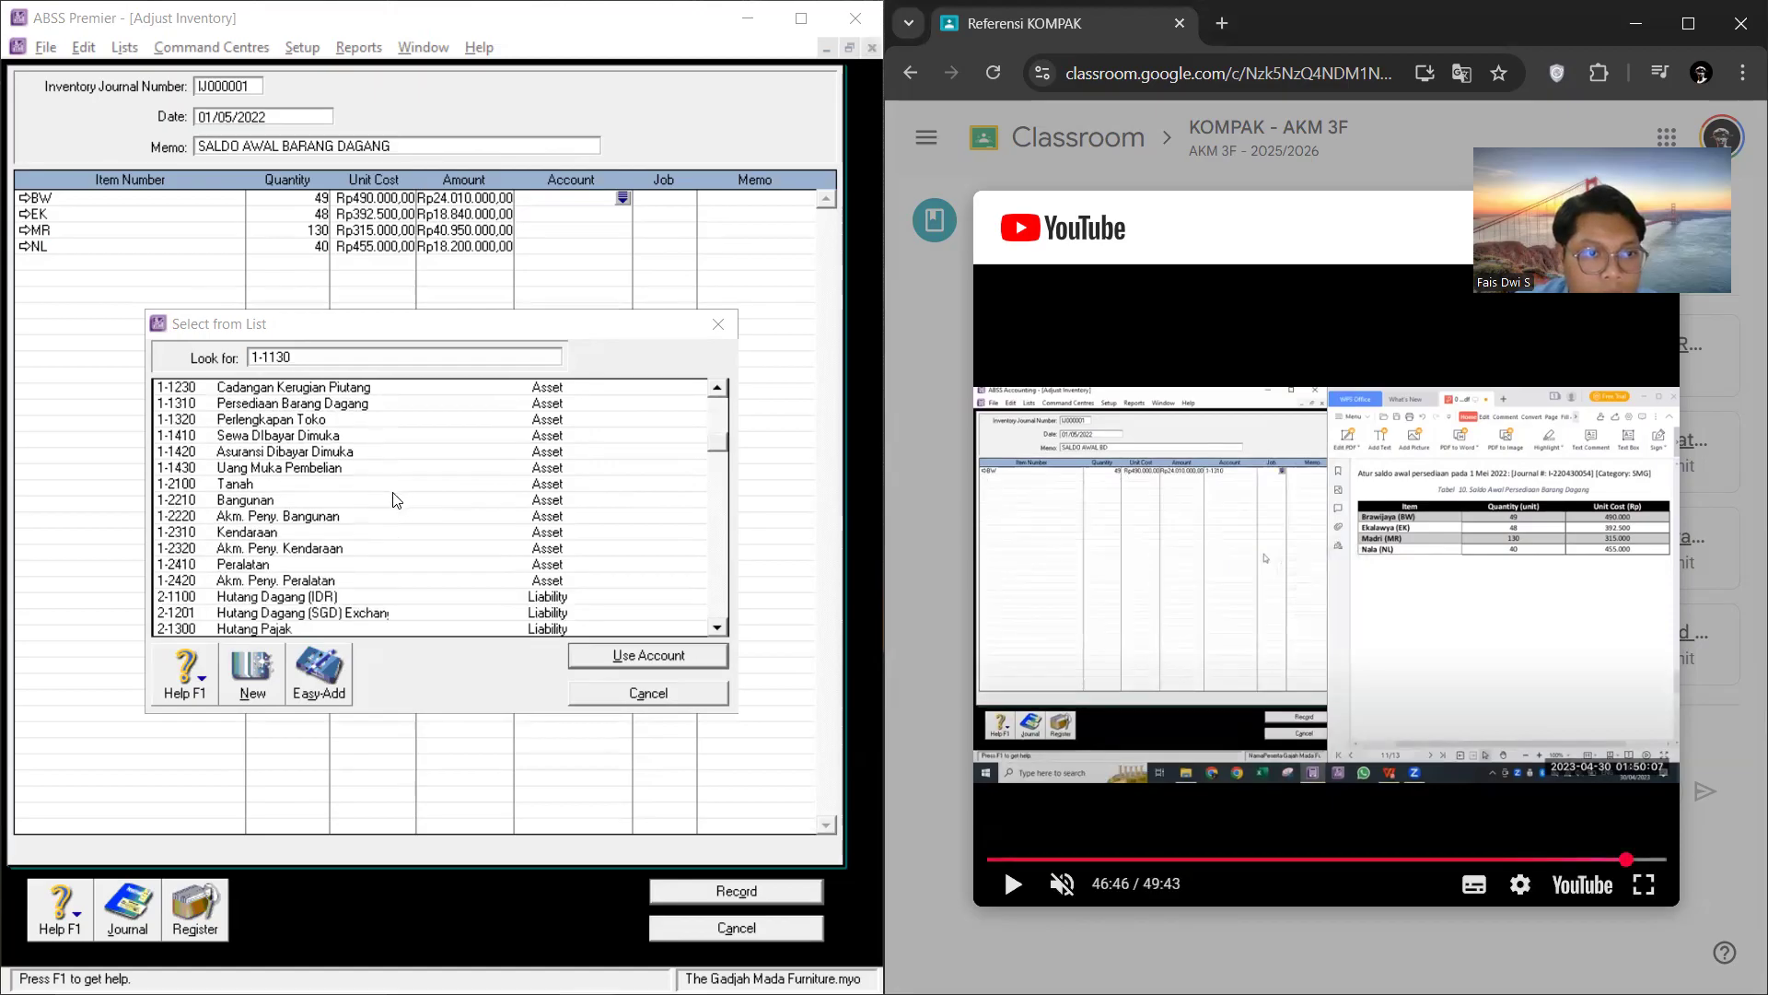
click(370, 404)
click(672, 654)
Step: Allocate the EK adjustment line to account 1-1310 Persediaan Barang Dagang
click(621, 218)
click(623, 217)
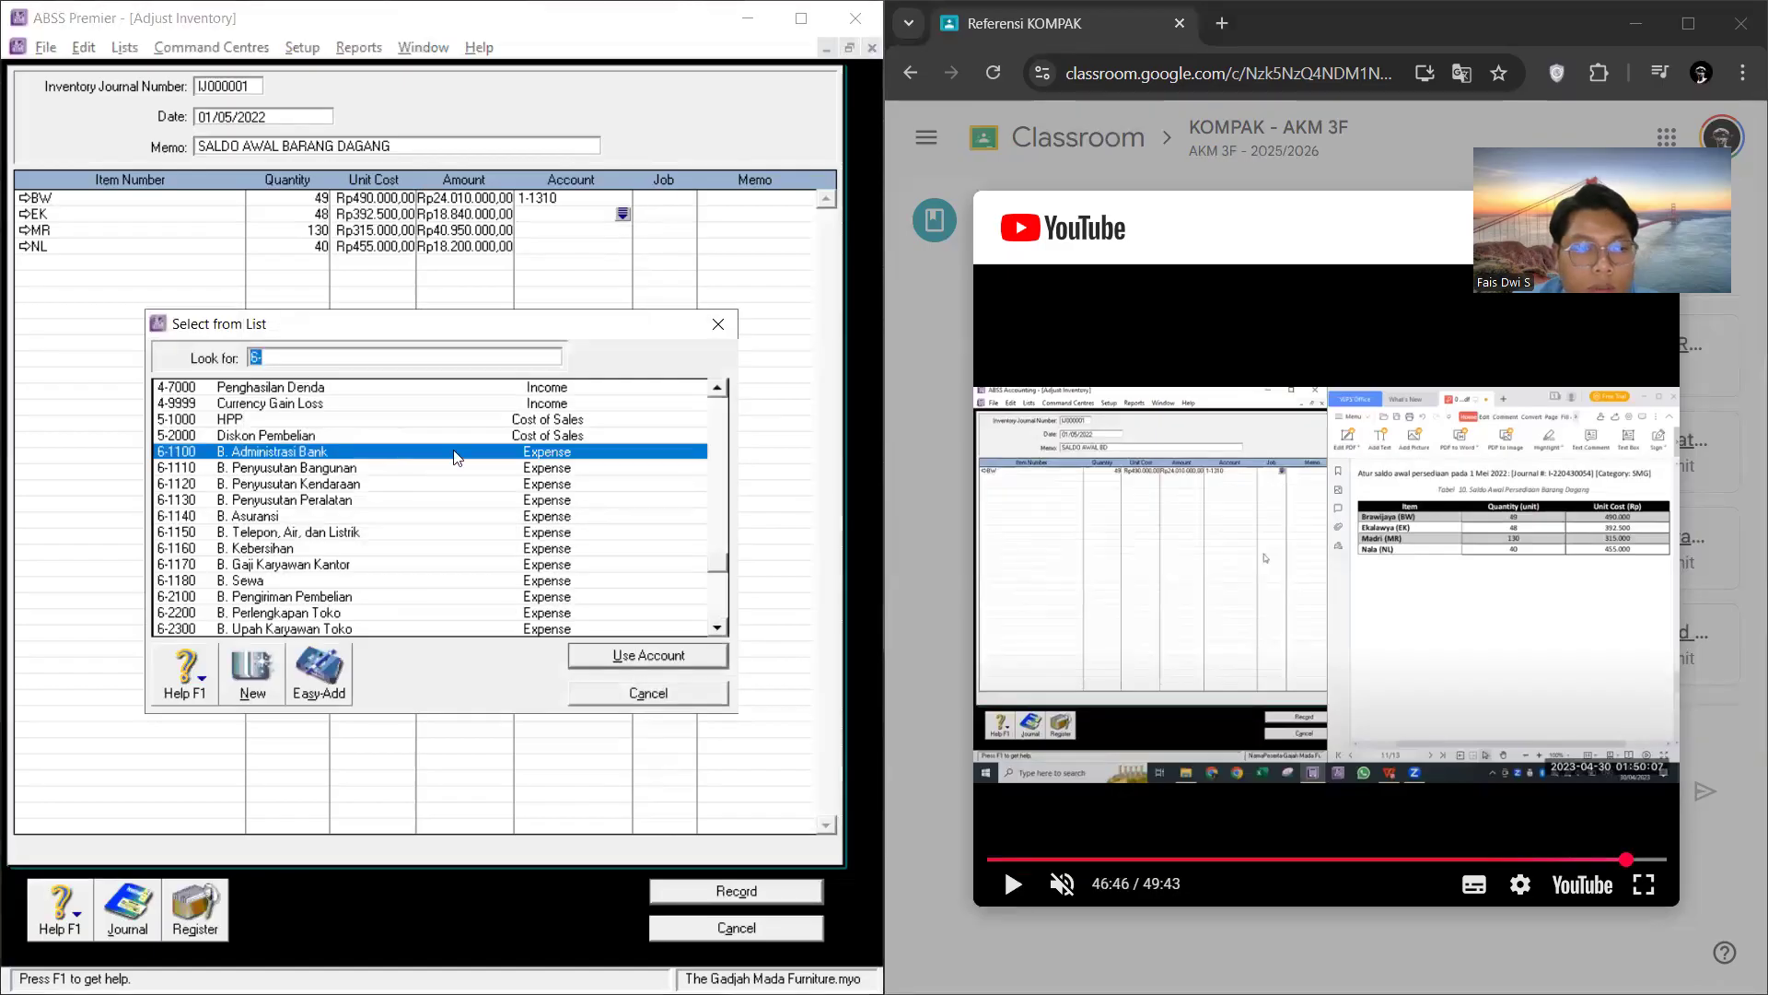
scroll(434, 481, up, 8)
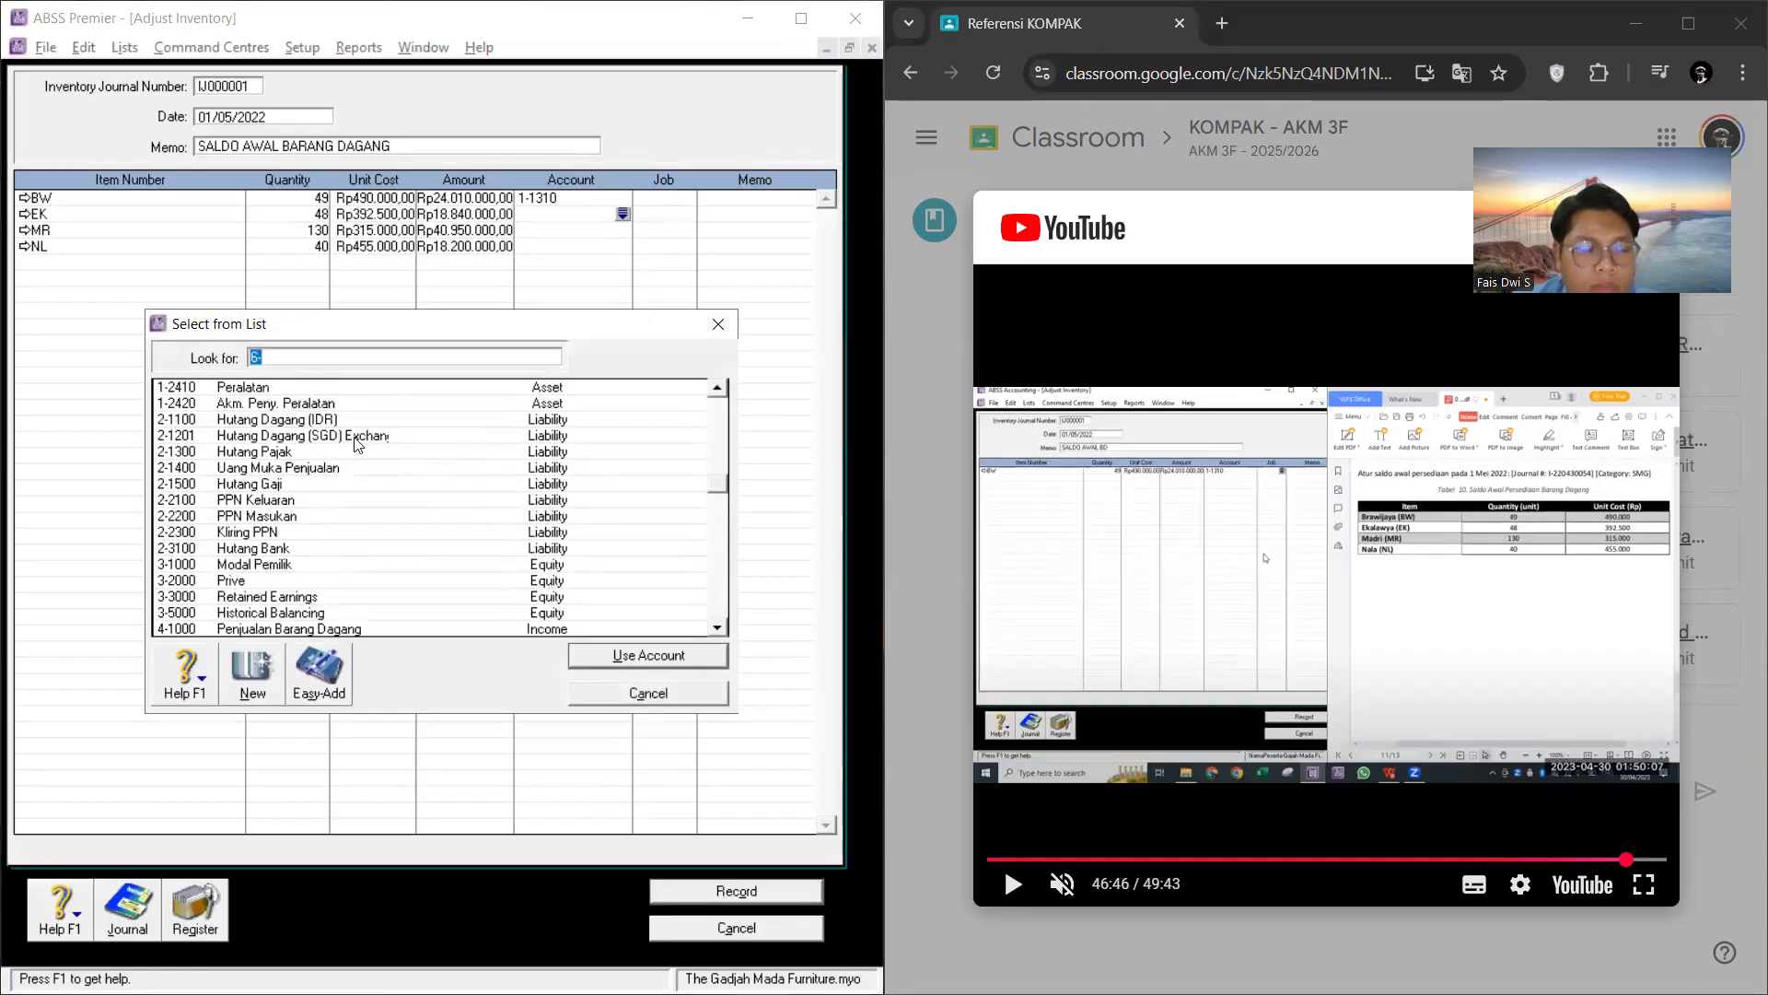
scroll(350, 483, up, 2)
scroll(386, 479, down, 4)
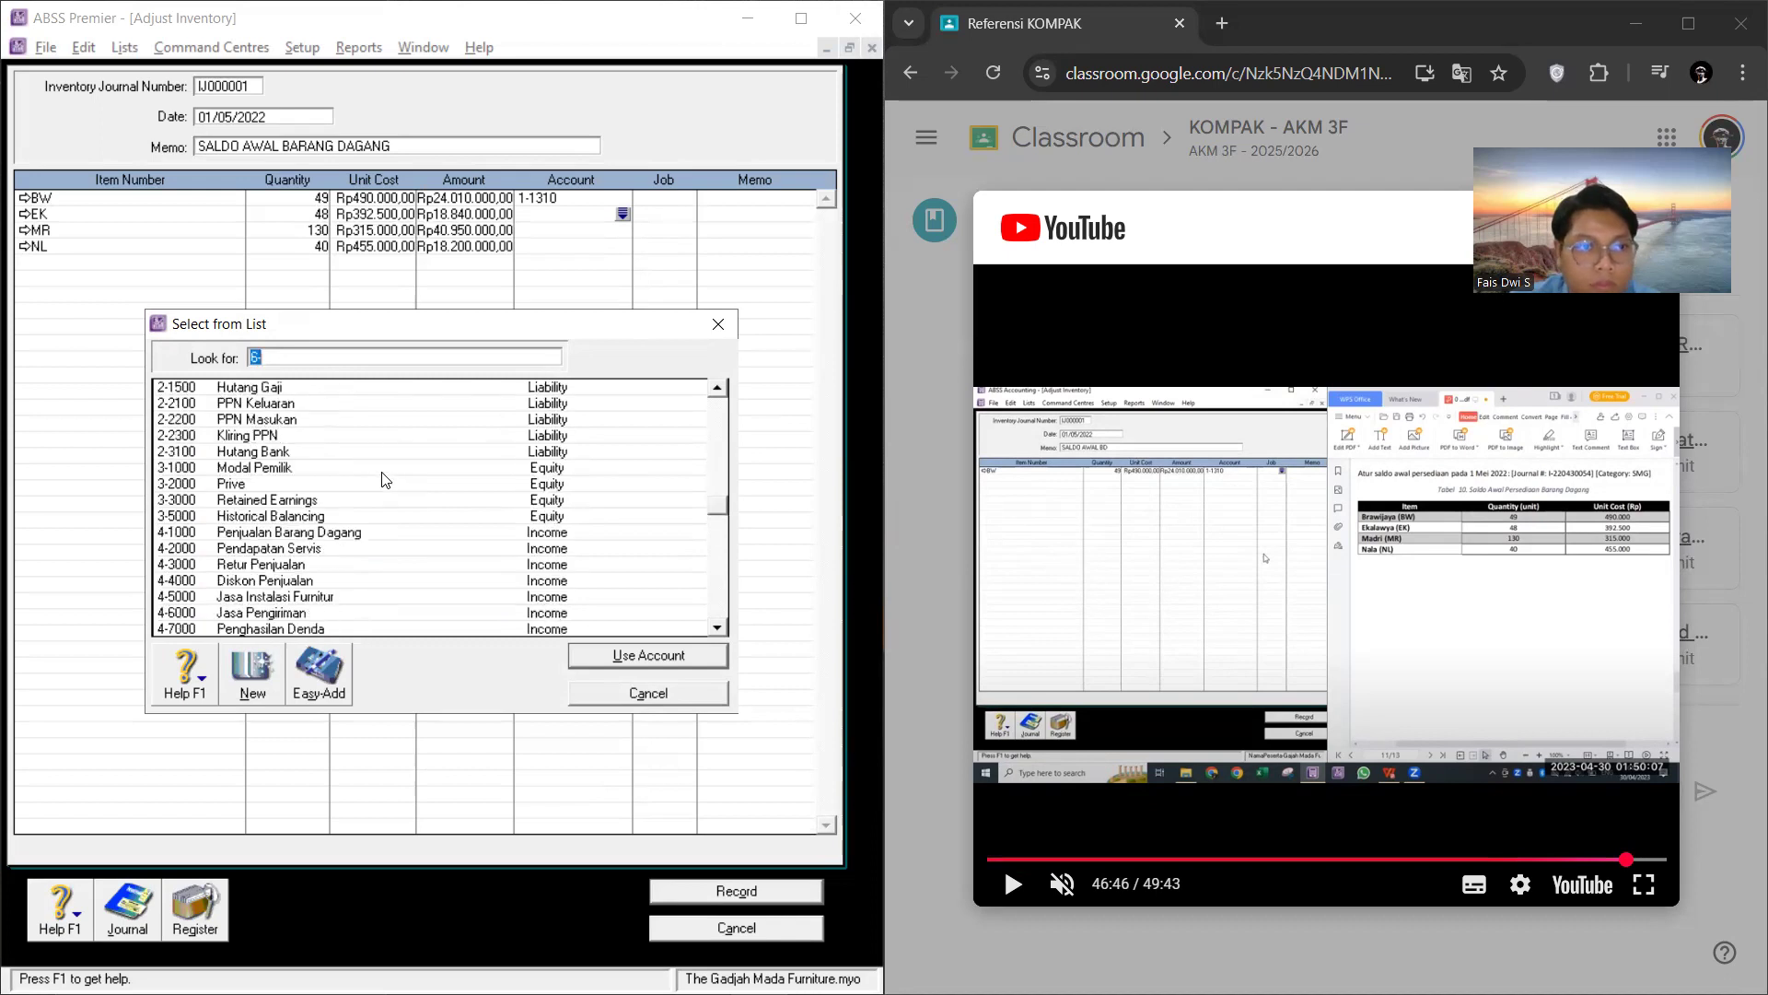
click(336, 533)
scroll(340, 525, up, 5)
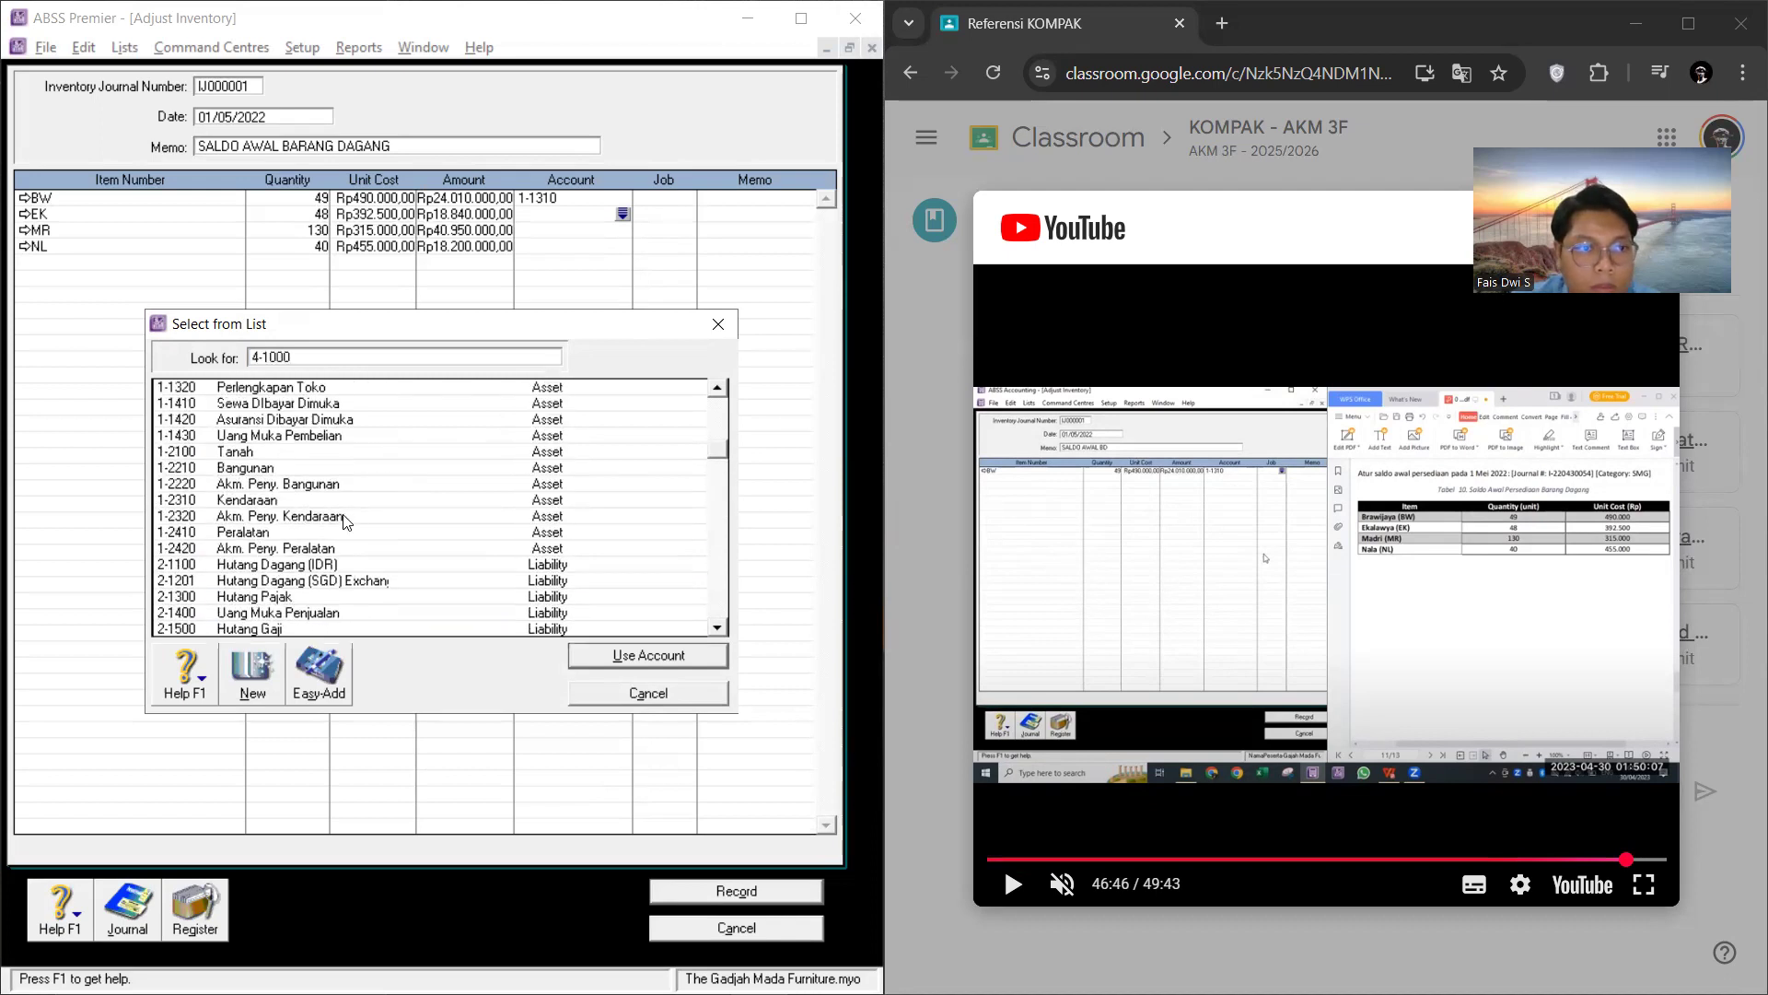
scroll(343, 516, up, 3)
click(313, 485)
click(304, 516)
click(594, 656)
Step: Allocate the MR adjustment line to account 1-1310 Persediaan Barang Dagang
click(610, 234)
click(622, 229)
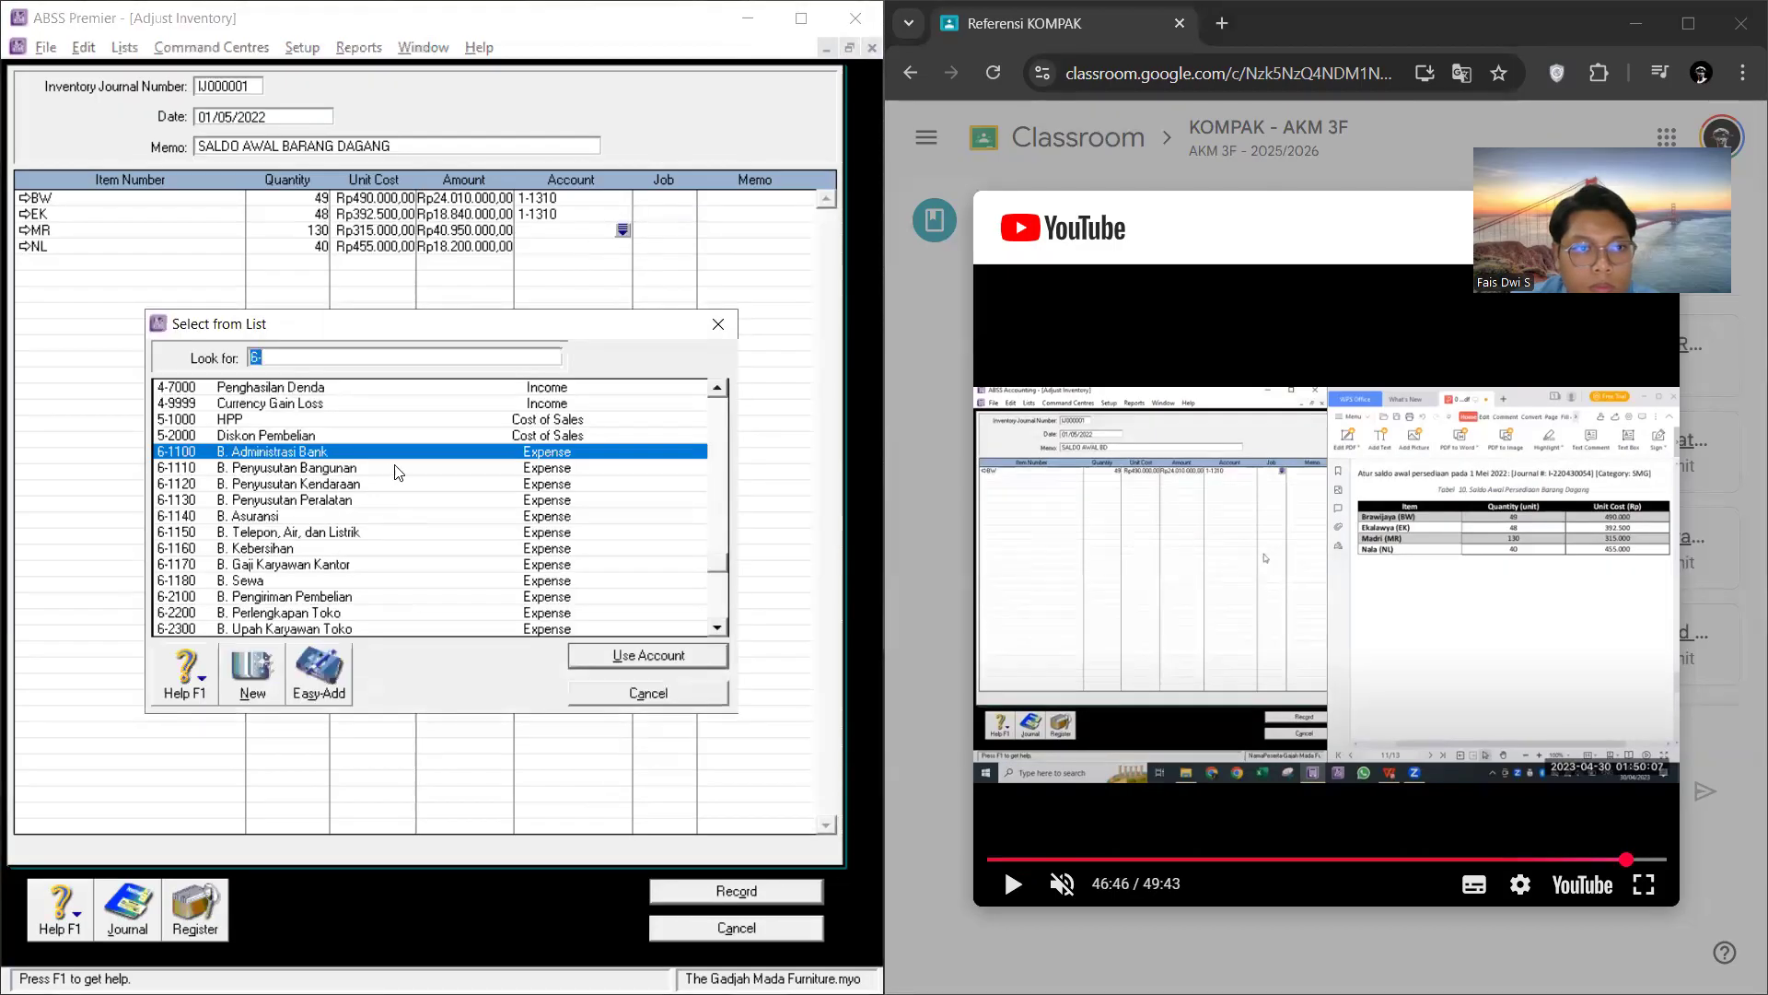
scroll(398, 472, up, 15)
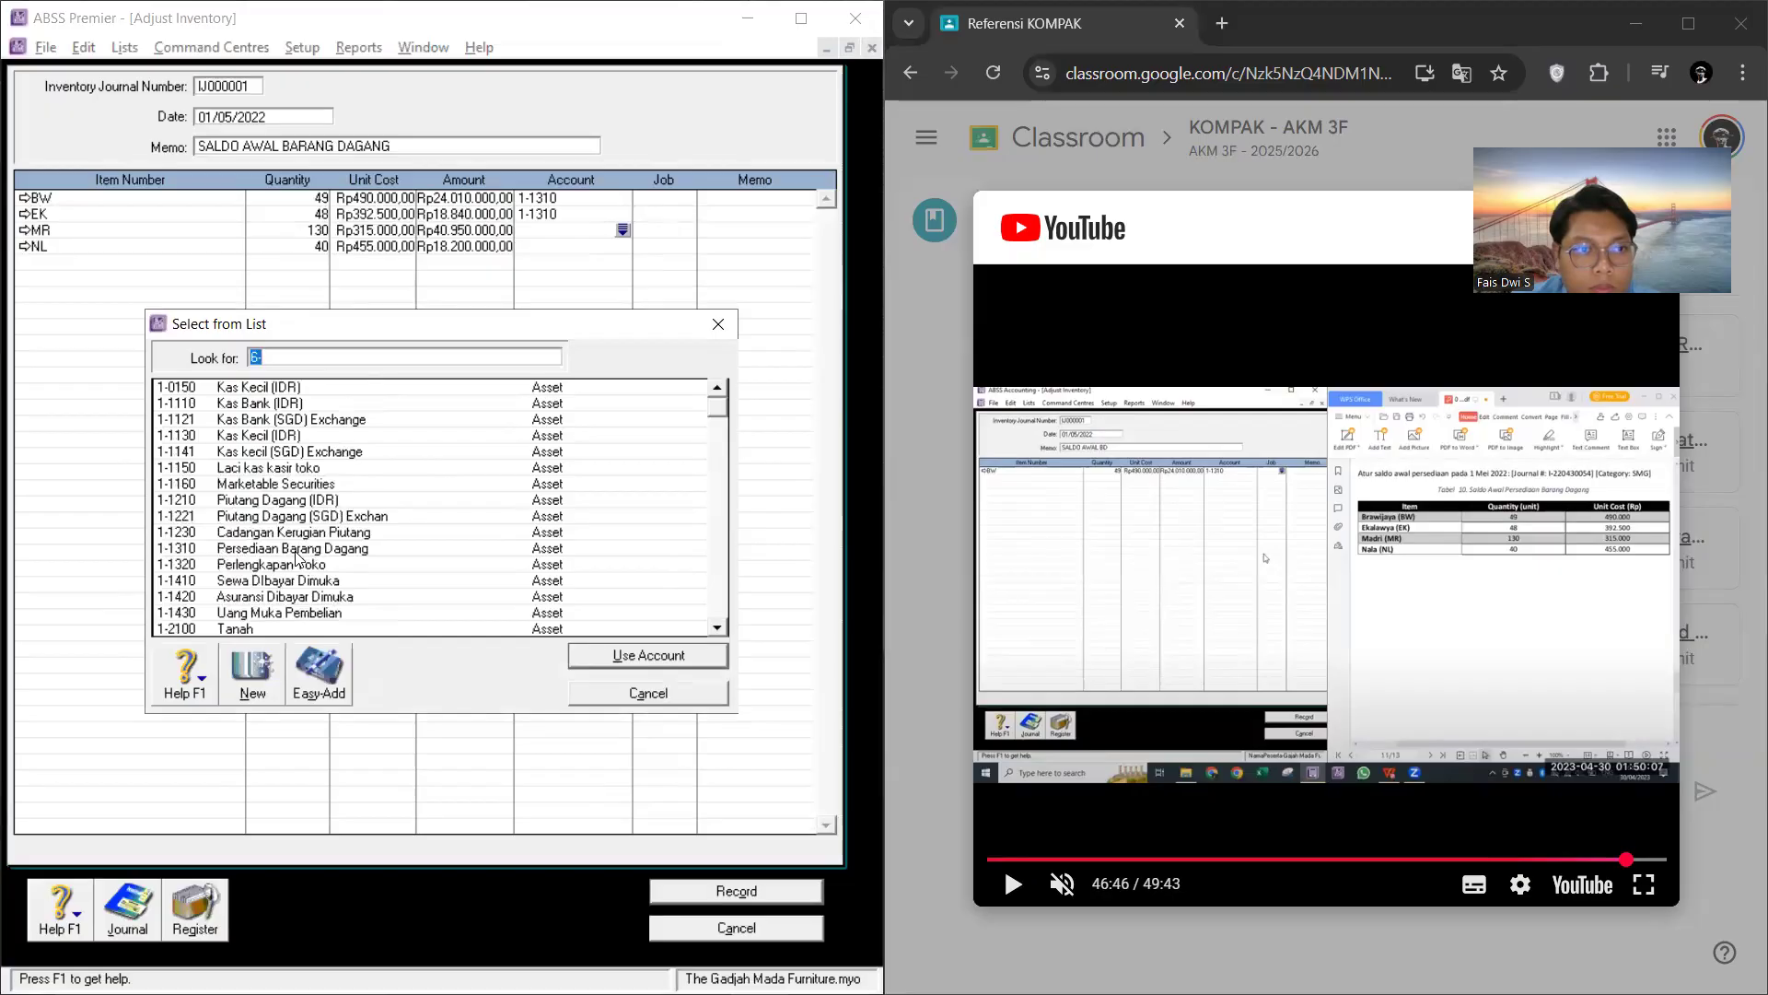
click(304, 546)
click(626, 657)
Step: Allocate the NL adjustment line to account 1-1310 Persediaan Barang Dagang and record the inventory adjustment
click(617, 246)
click(622, 246)
scroll(404, 475, up, 15)
click(307, 552)
click(641, 654)
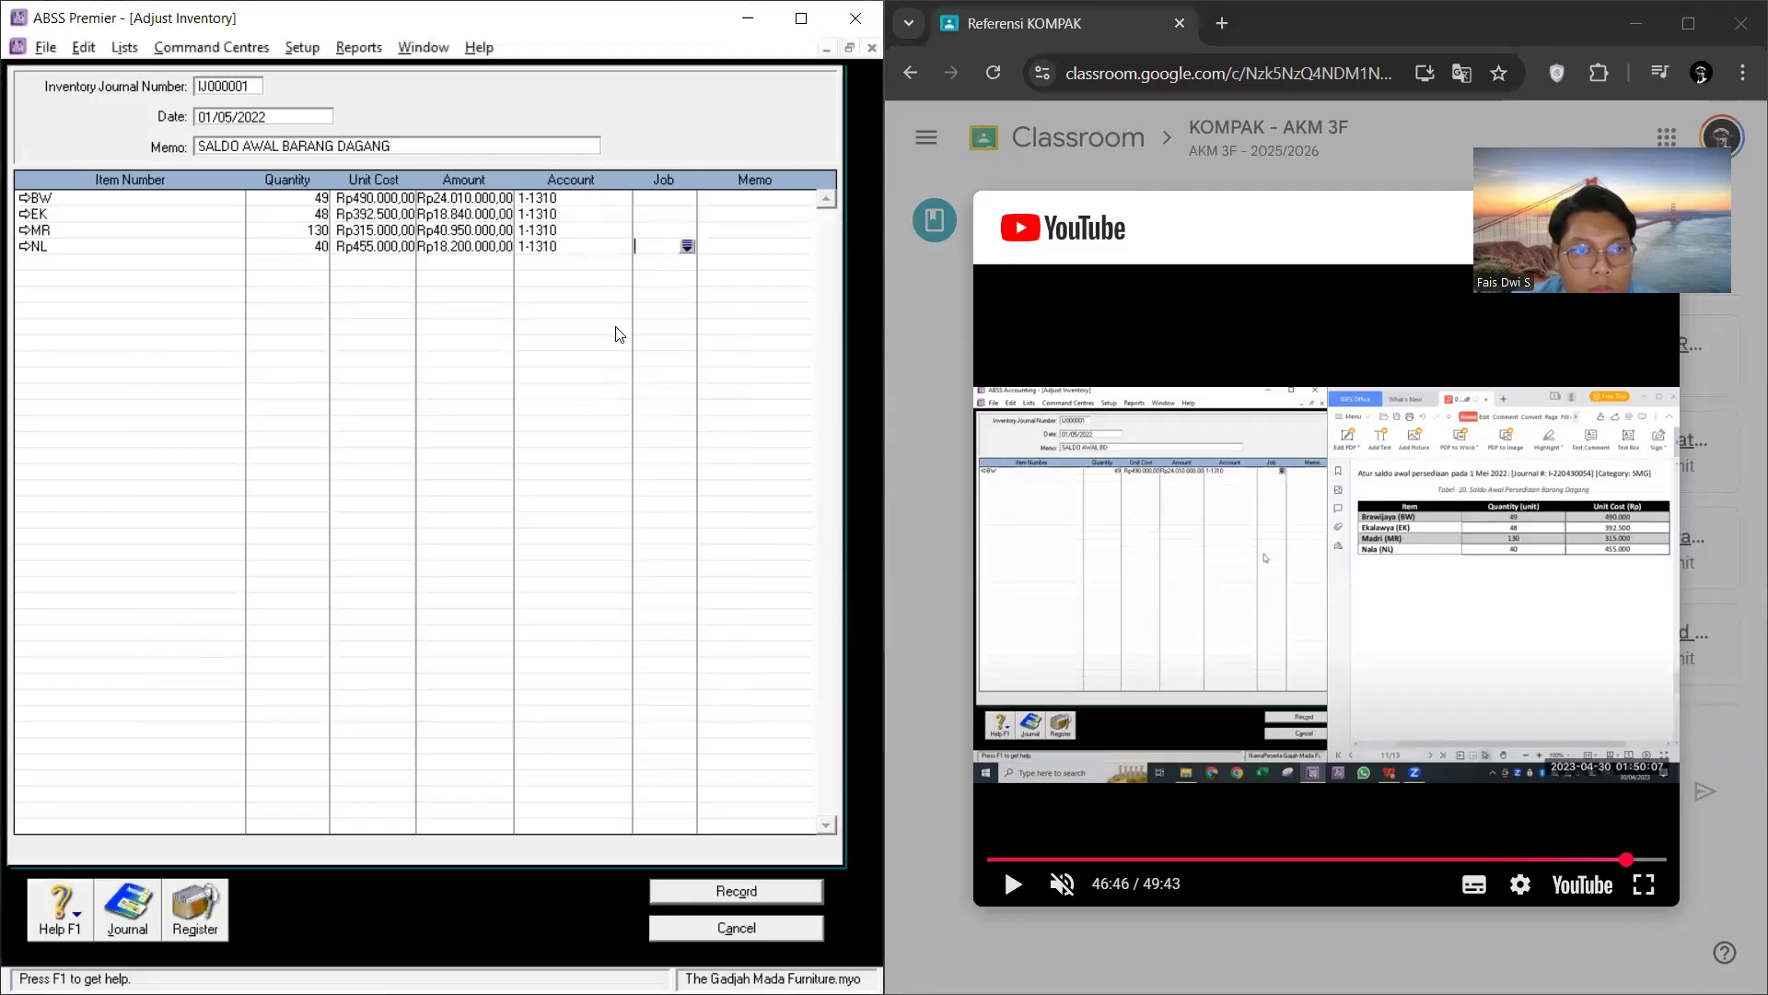
click(756, 891)
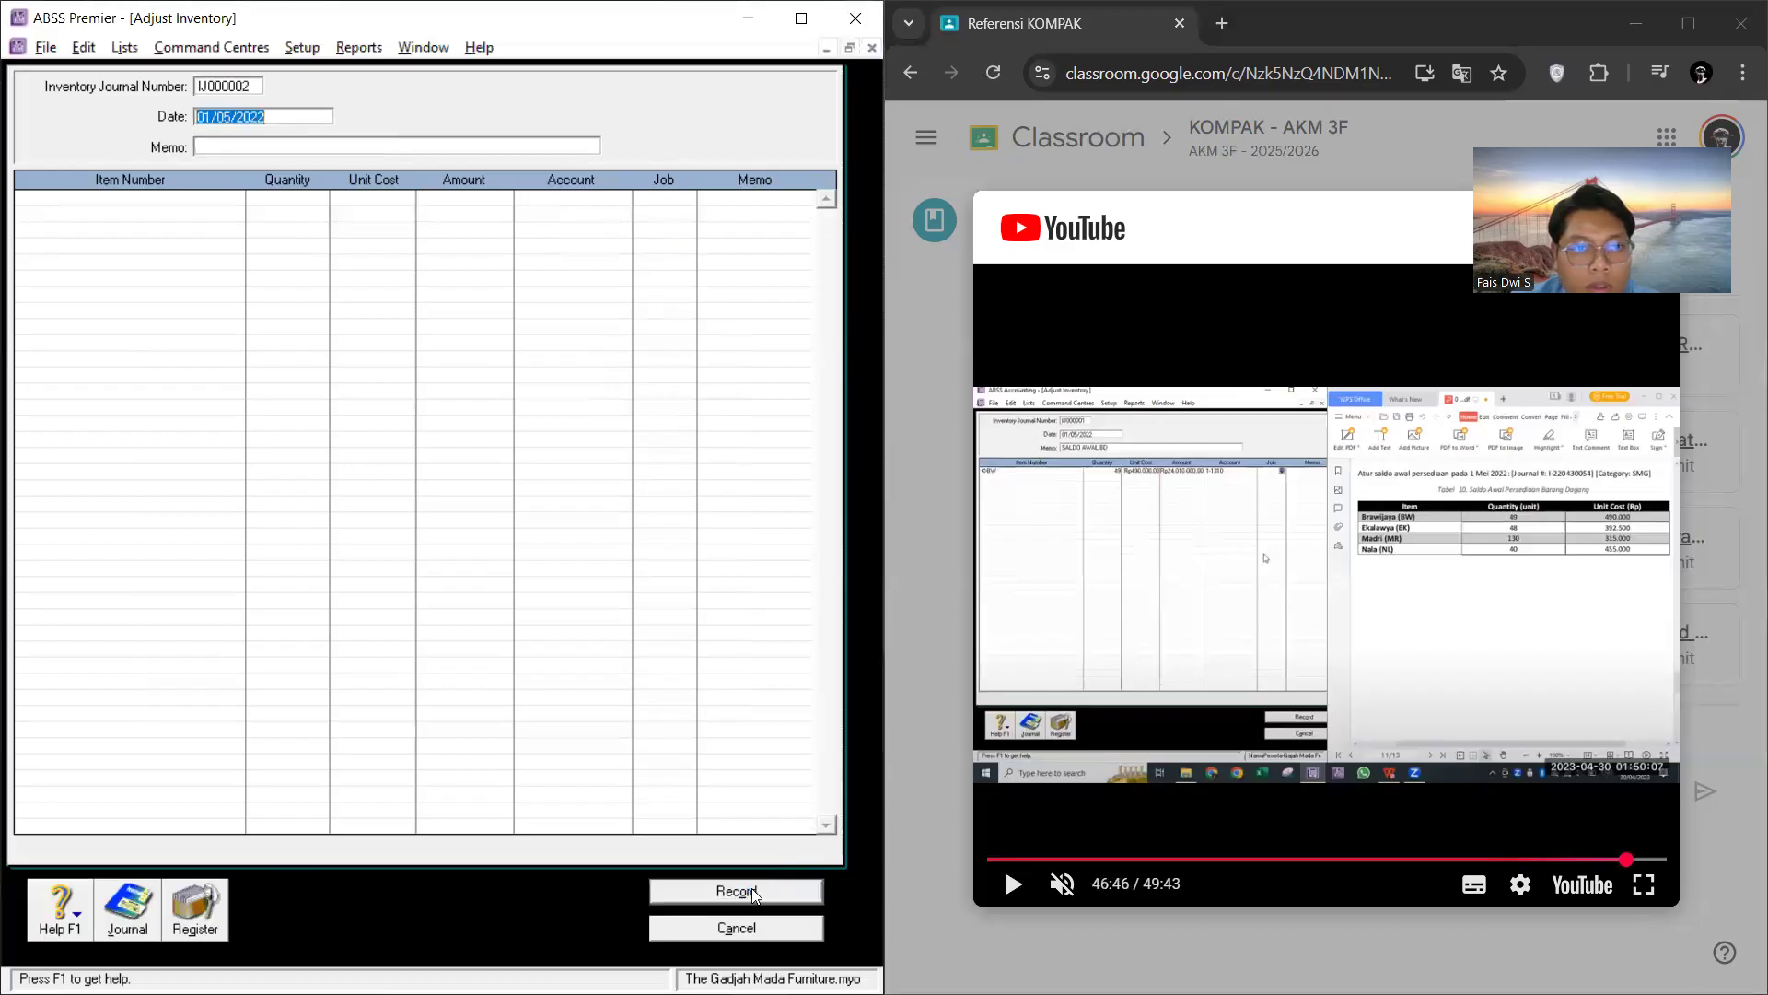
Step: Check the recorded adjustment in the inventory transaction journal, and consult the linked accounts section of the PDF guide in the browser
click(128, 905)
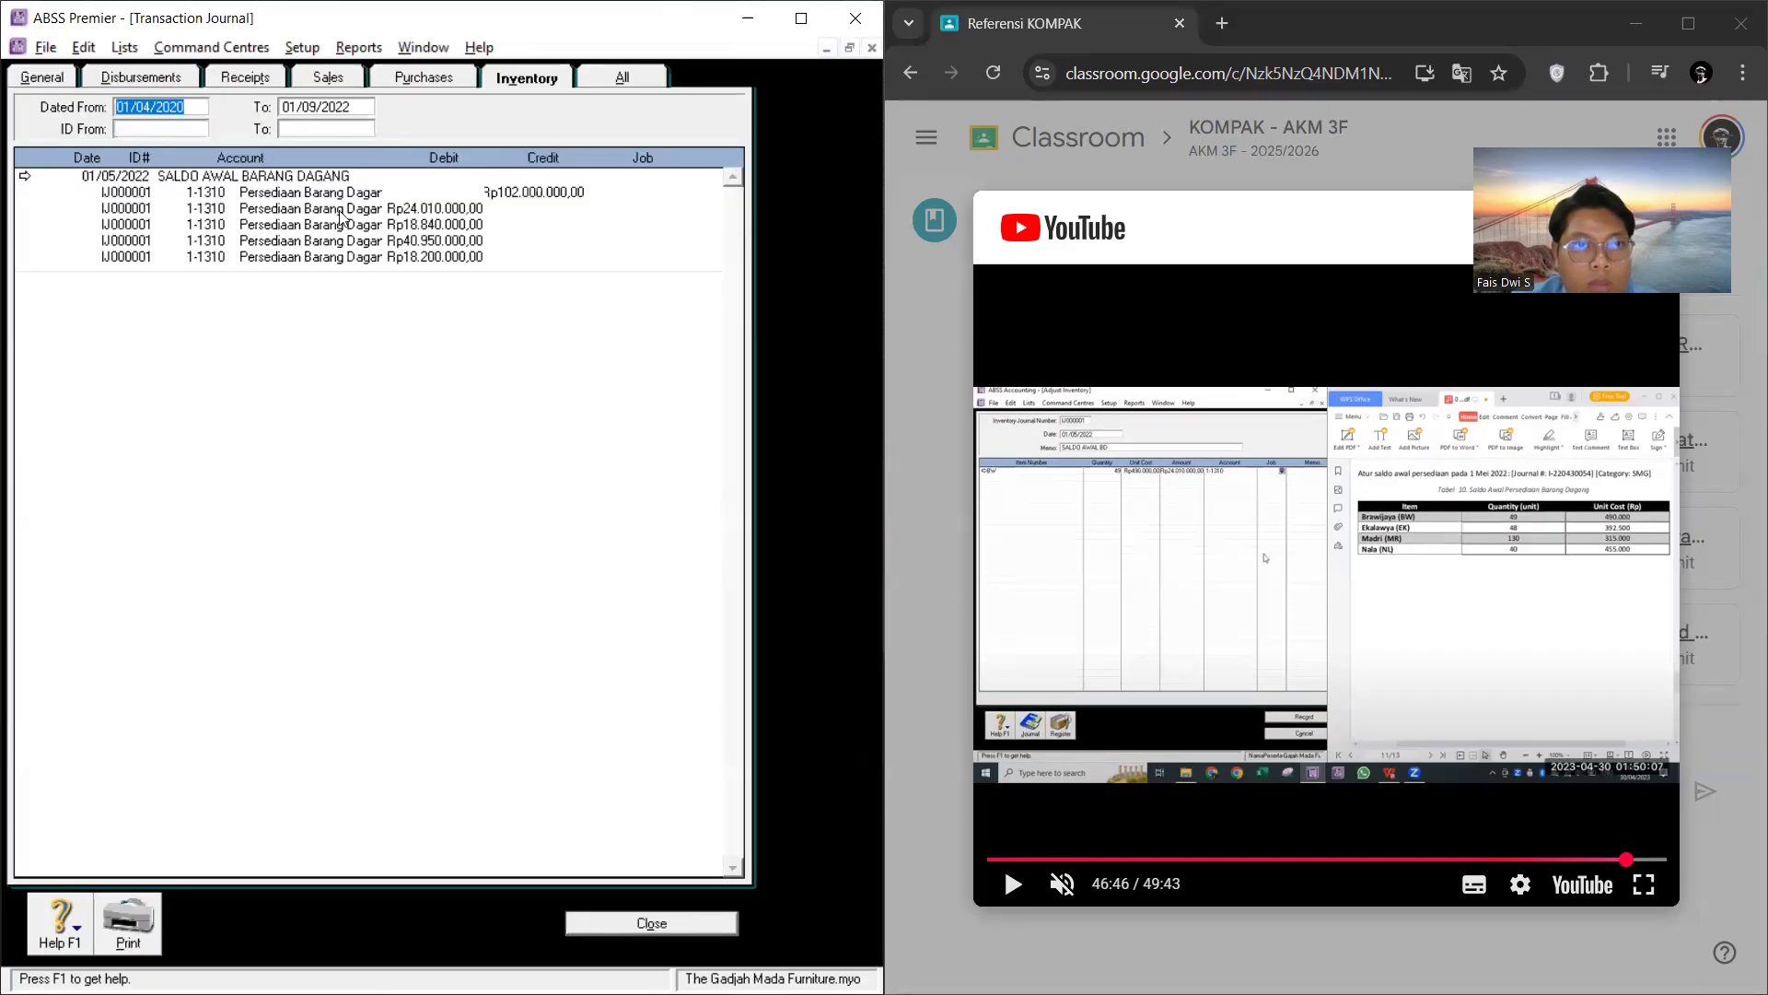
click(1386, 122)
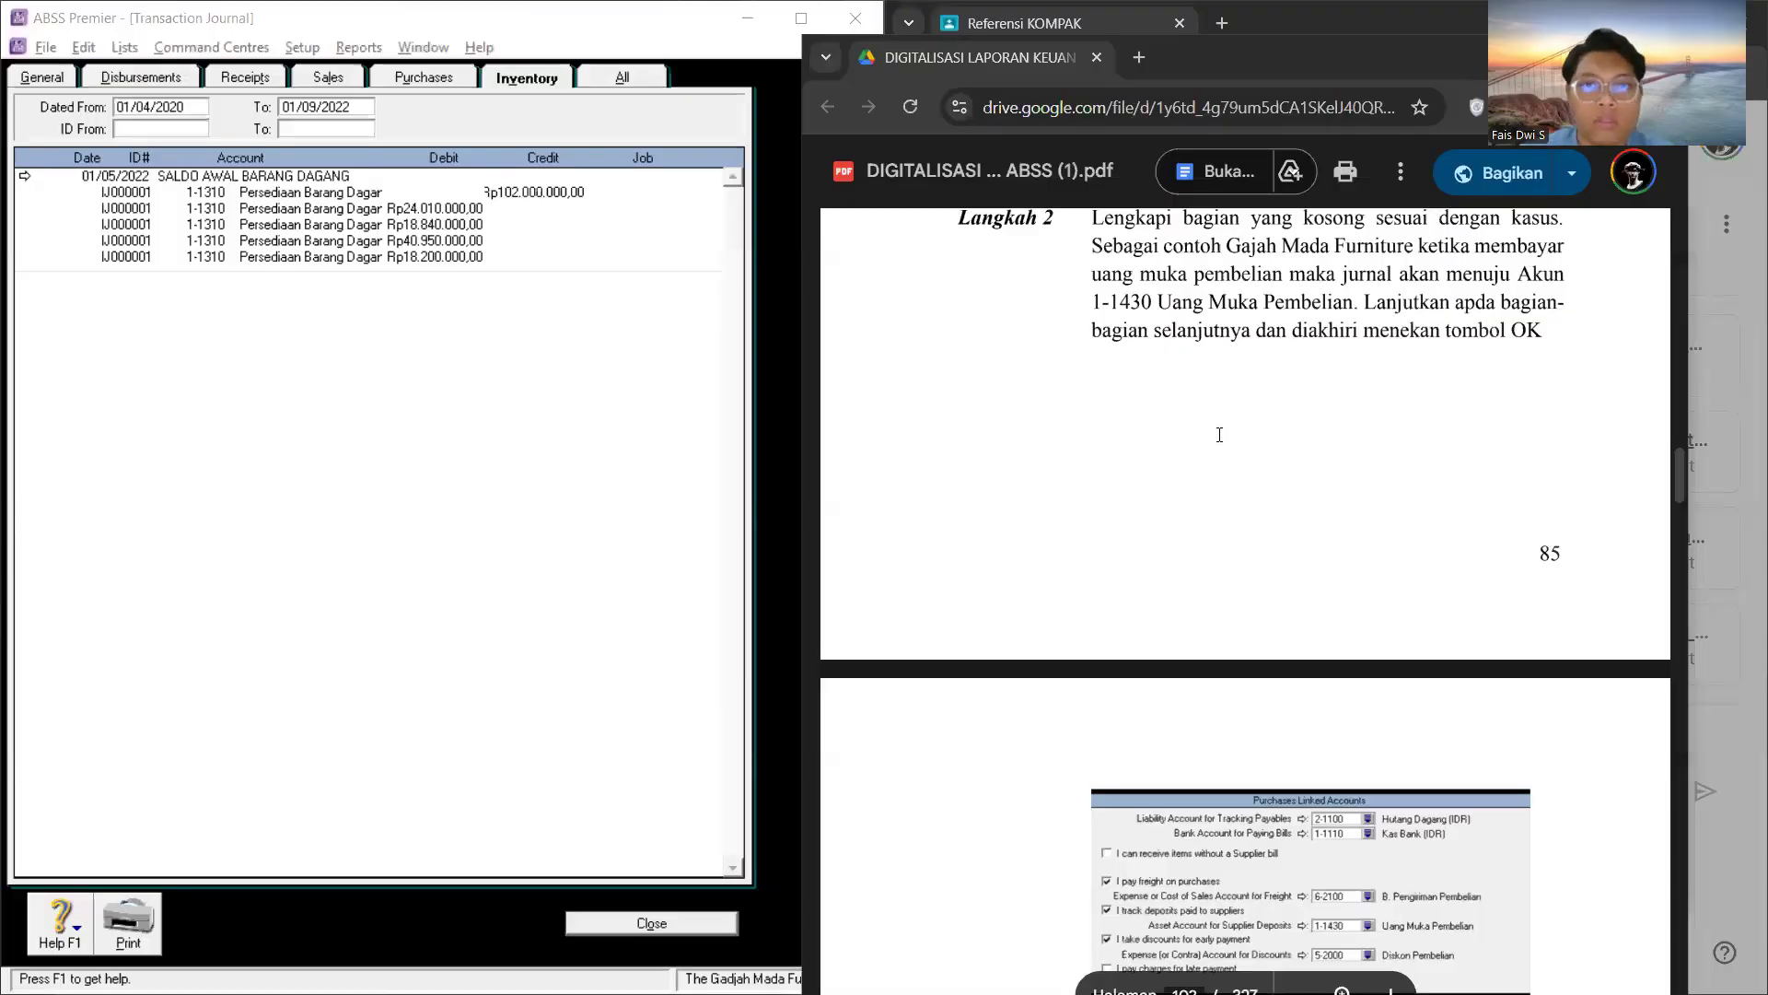
scroll(1319, 443, up, 10)
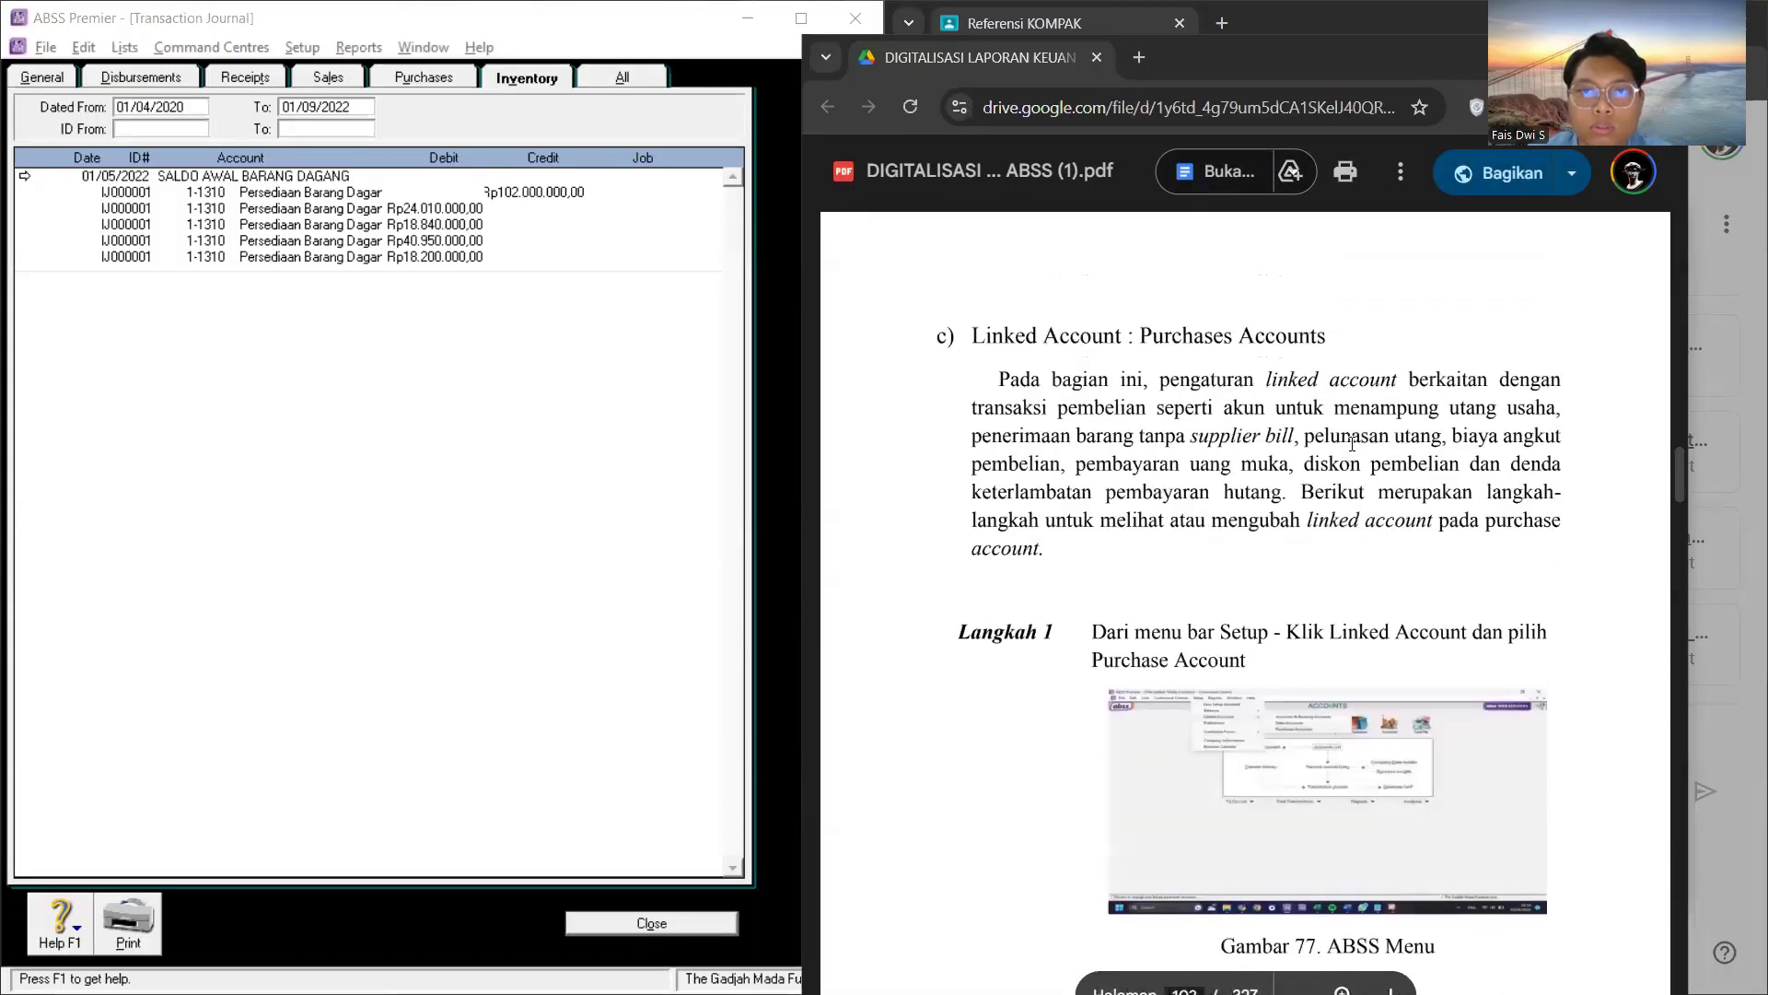
Step: Close the transaction journal and the blank adjustment form, and open the setup of the sales linked accounts
click(662, 933)
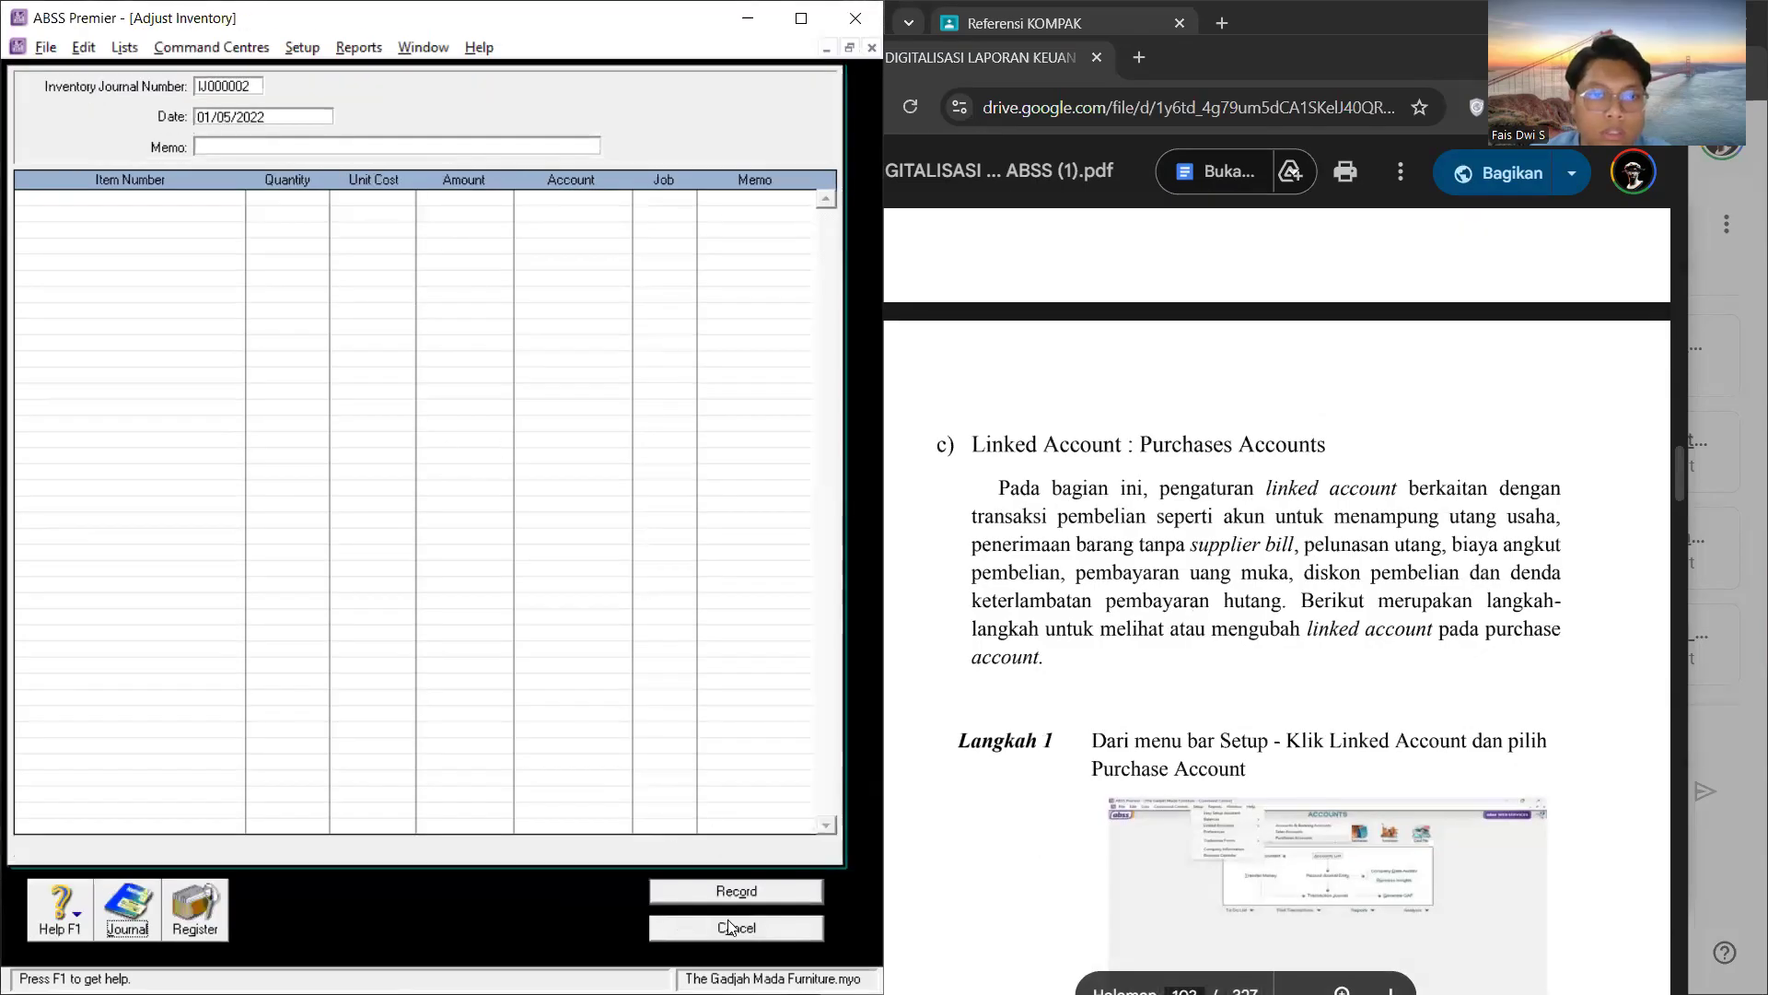
click(730, 927)
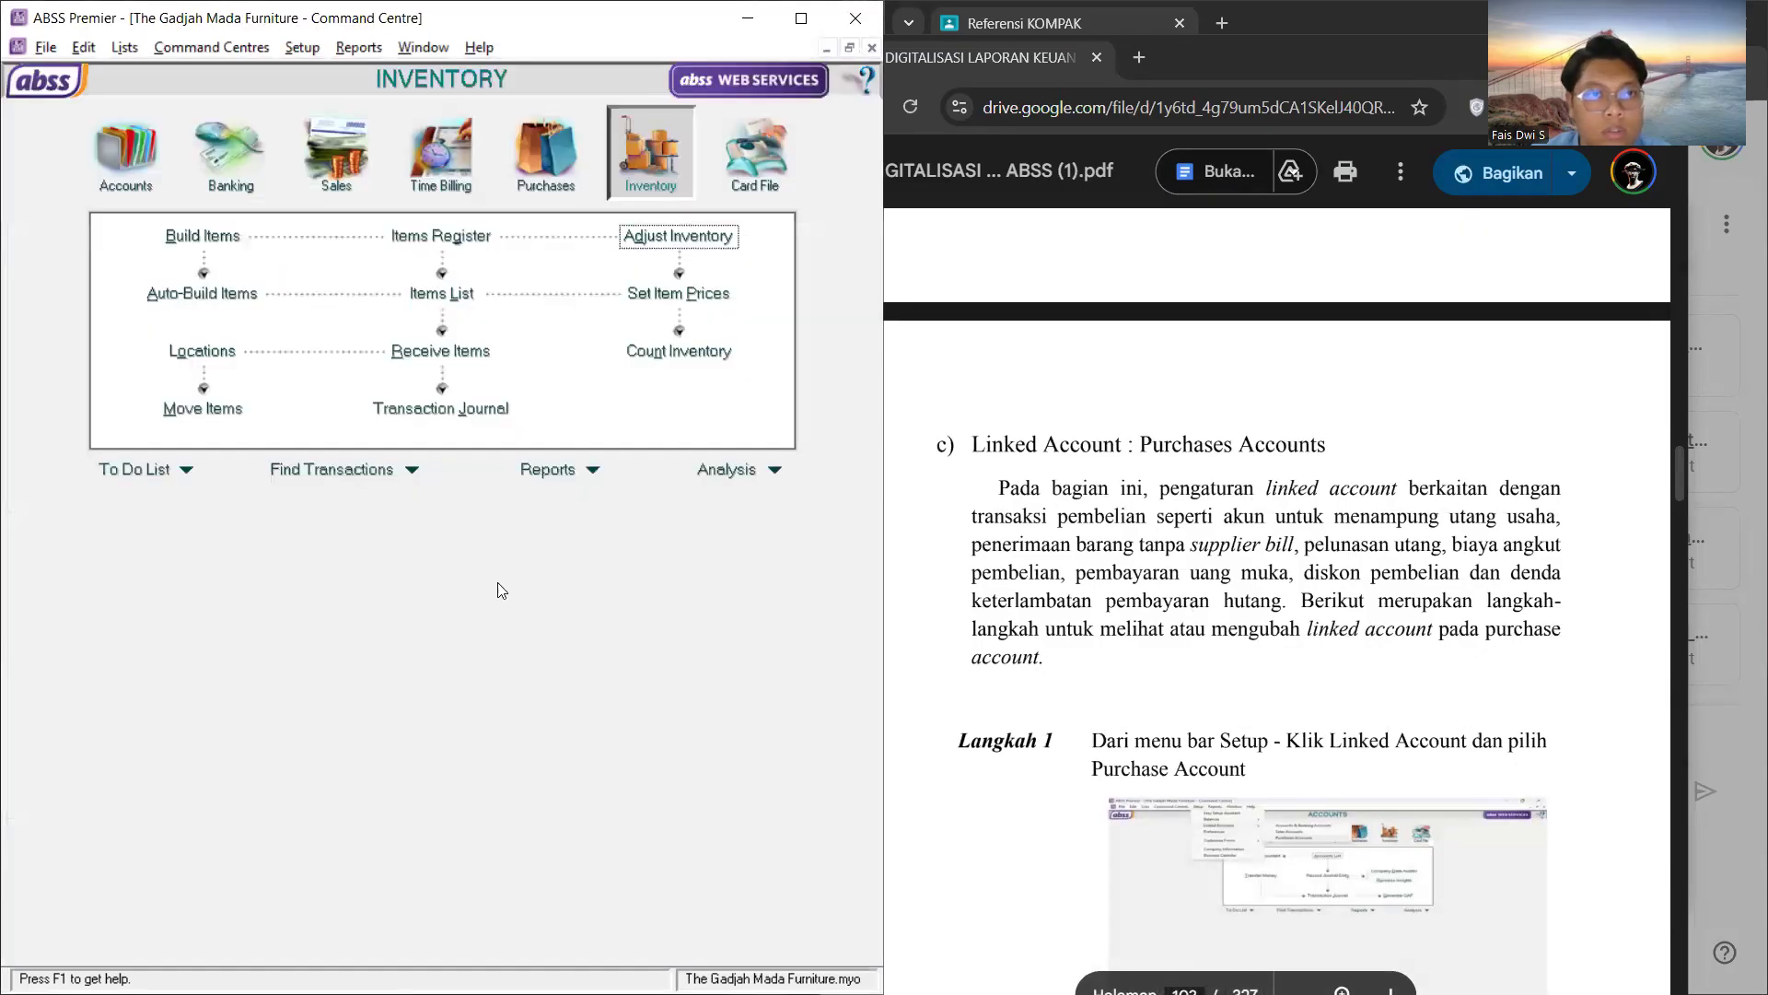
click(324, 53)
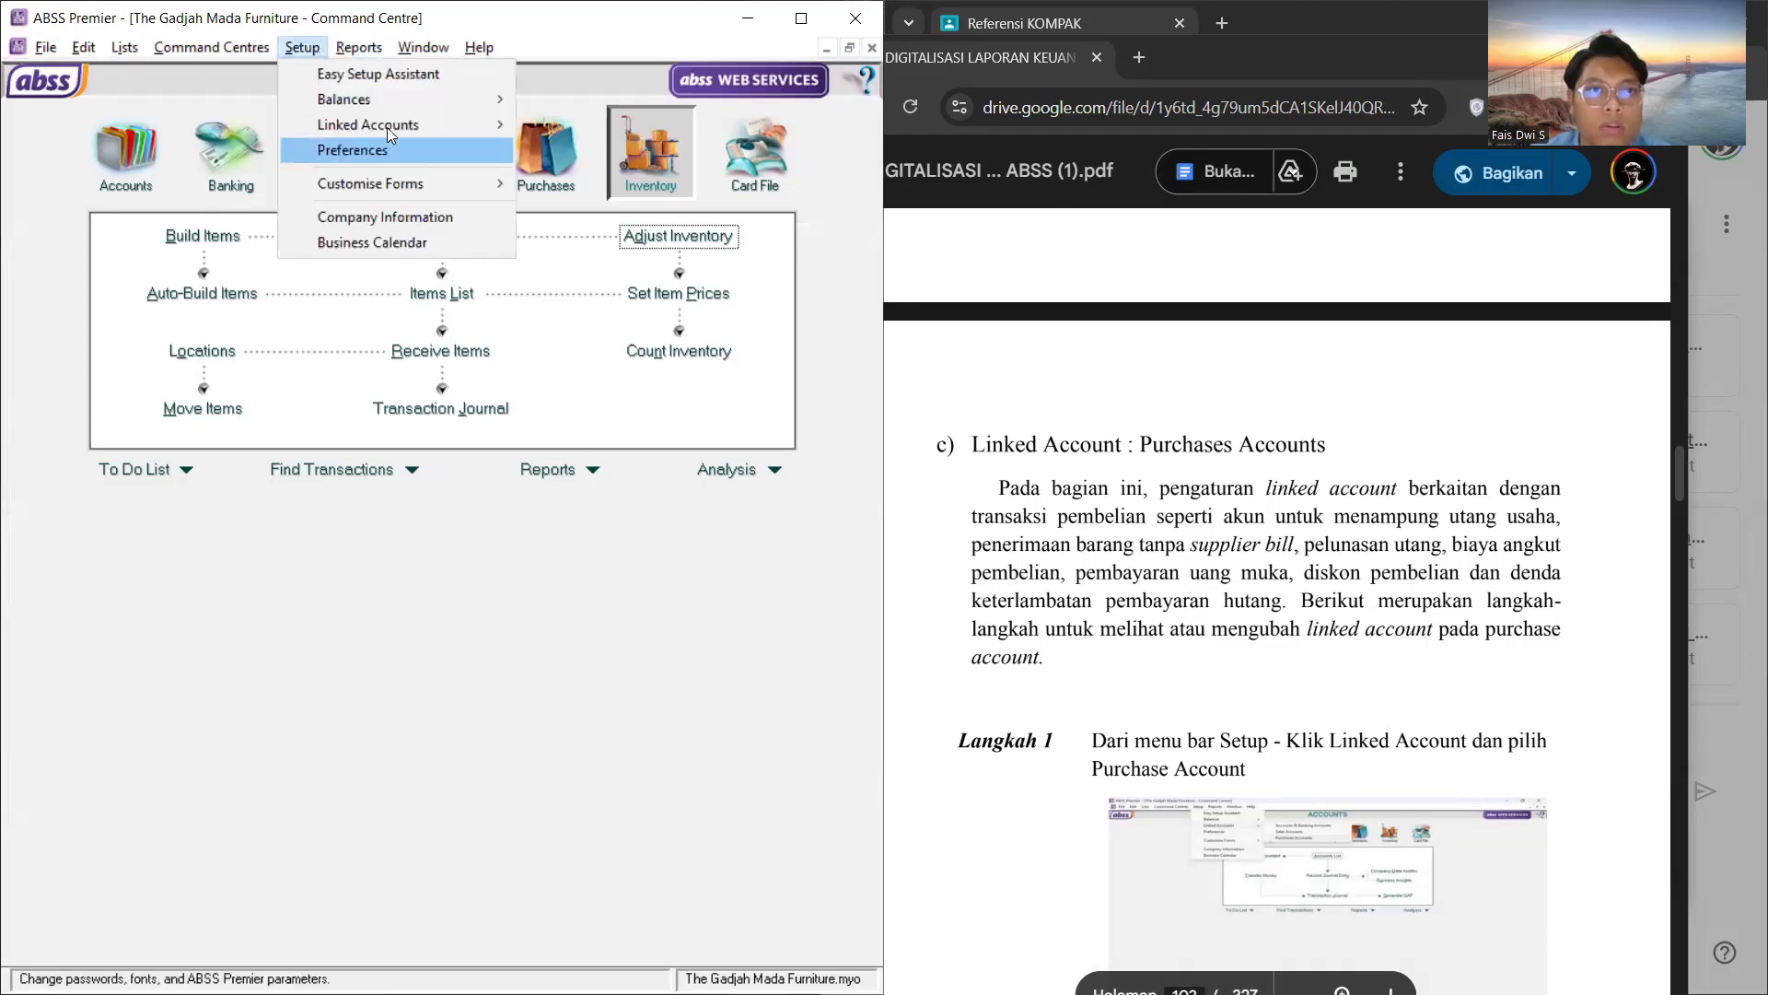
mouse_move(387, 124)
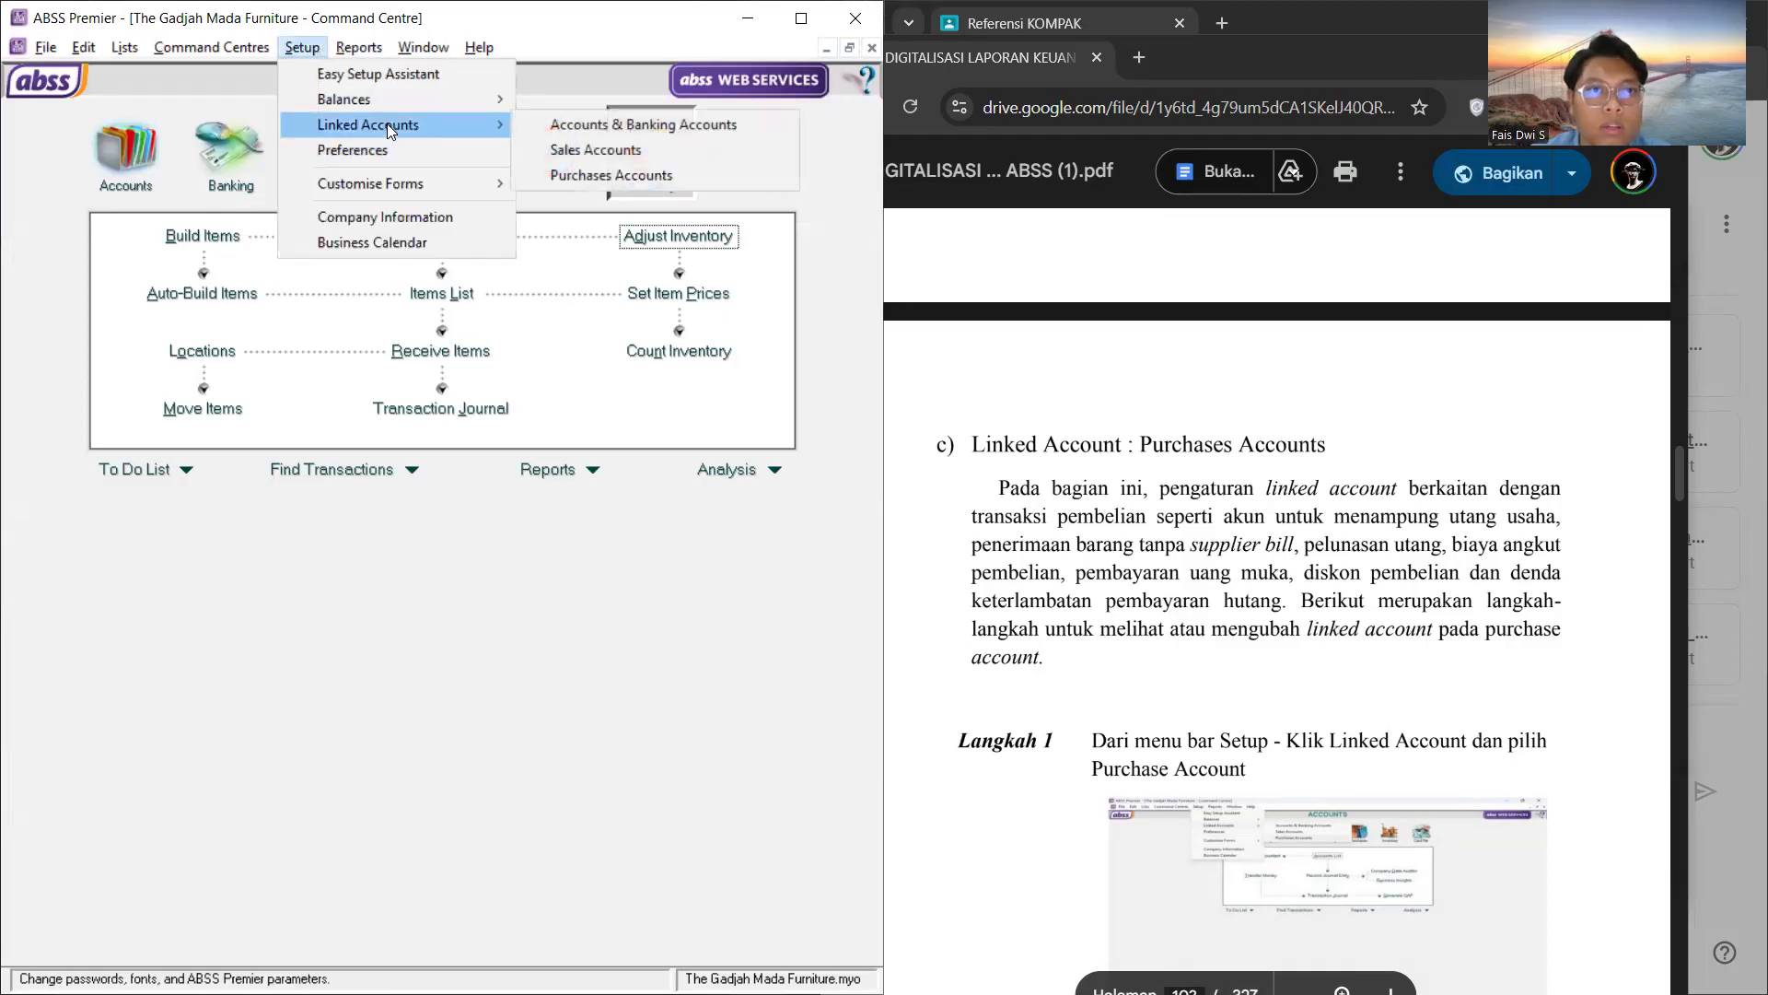
click(626, 149)
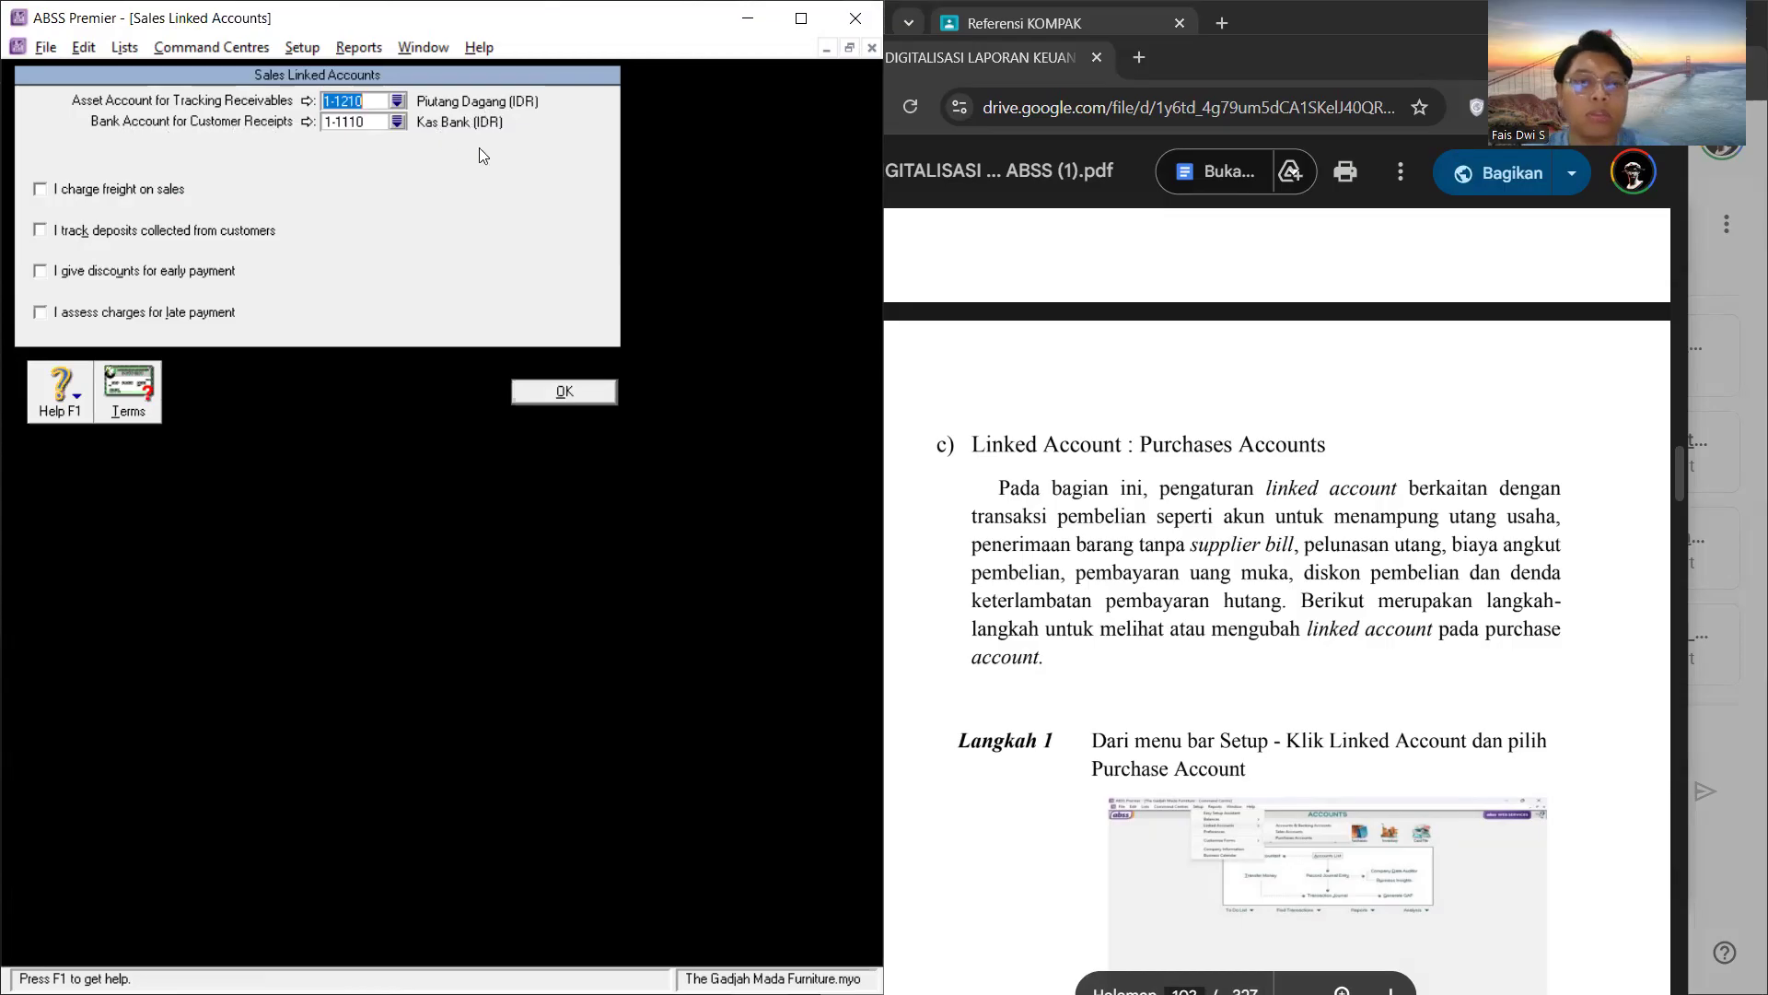
Step: Enable charging freight on sales and link its income account to 4-6000 Jasa Pengiriman, following the PDF guide's example
click(40, 191)
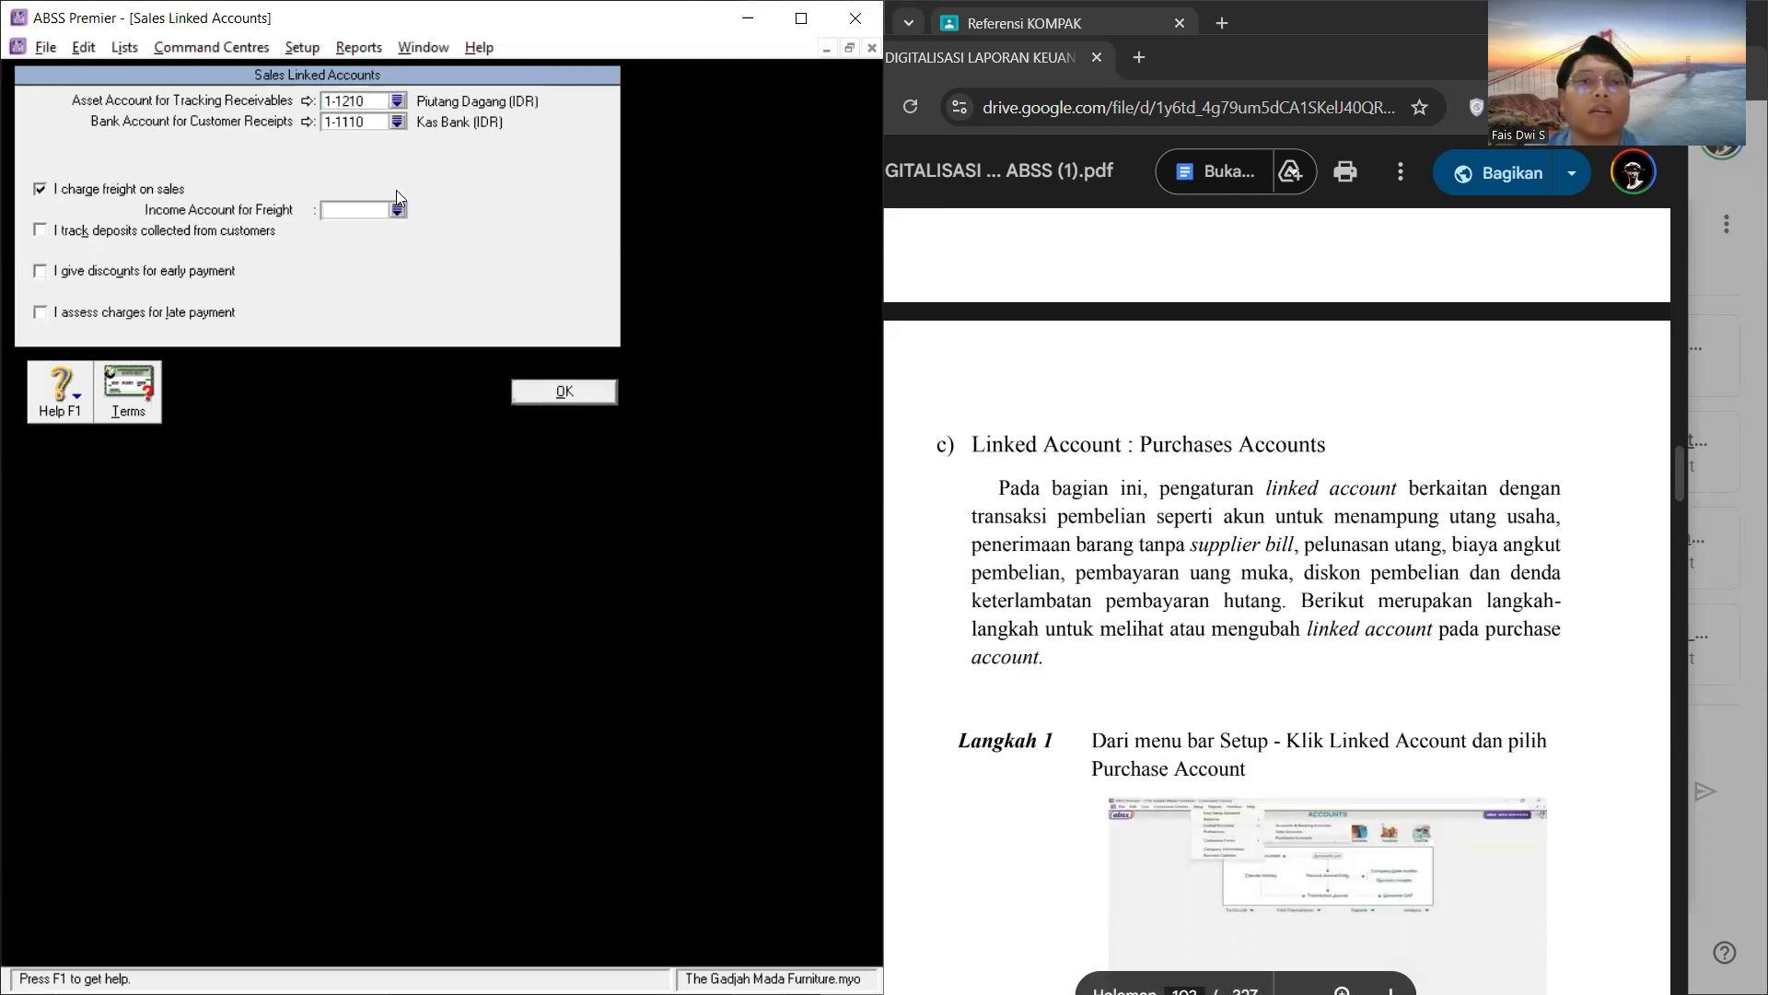
scroll(1361, 388, down, 15)
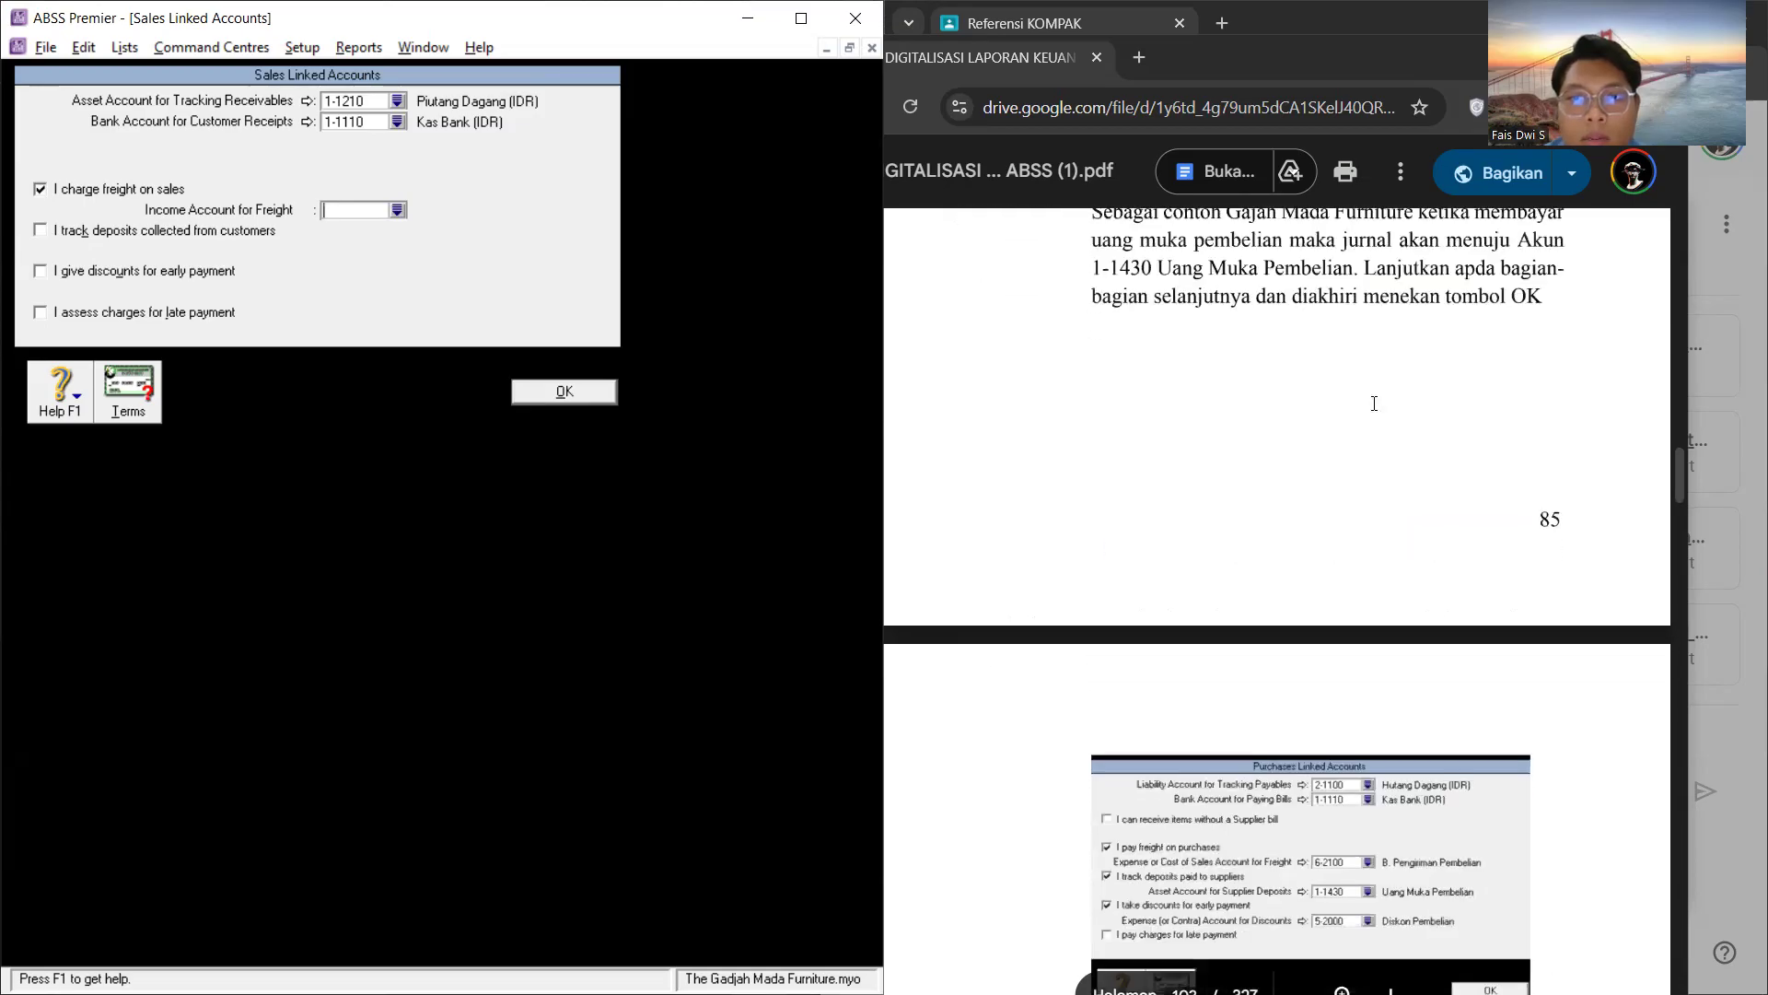
scroll(1374, 404, up, 20)
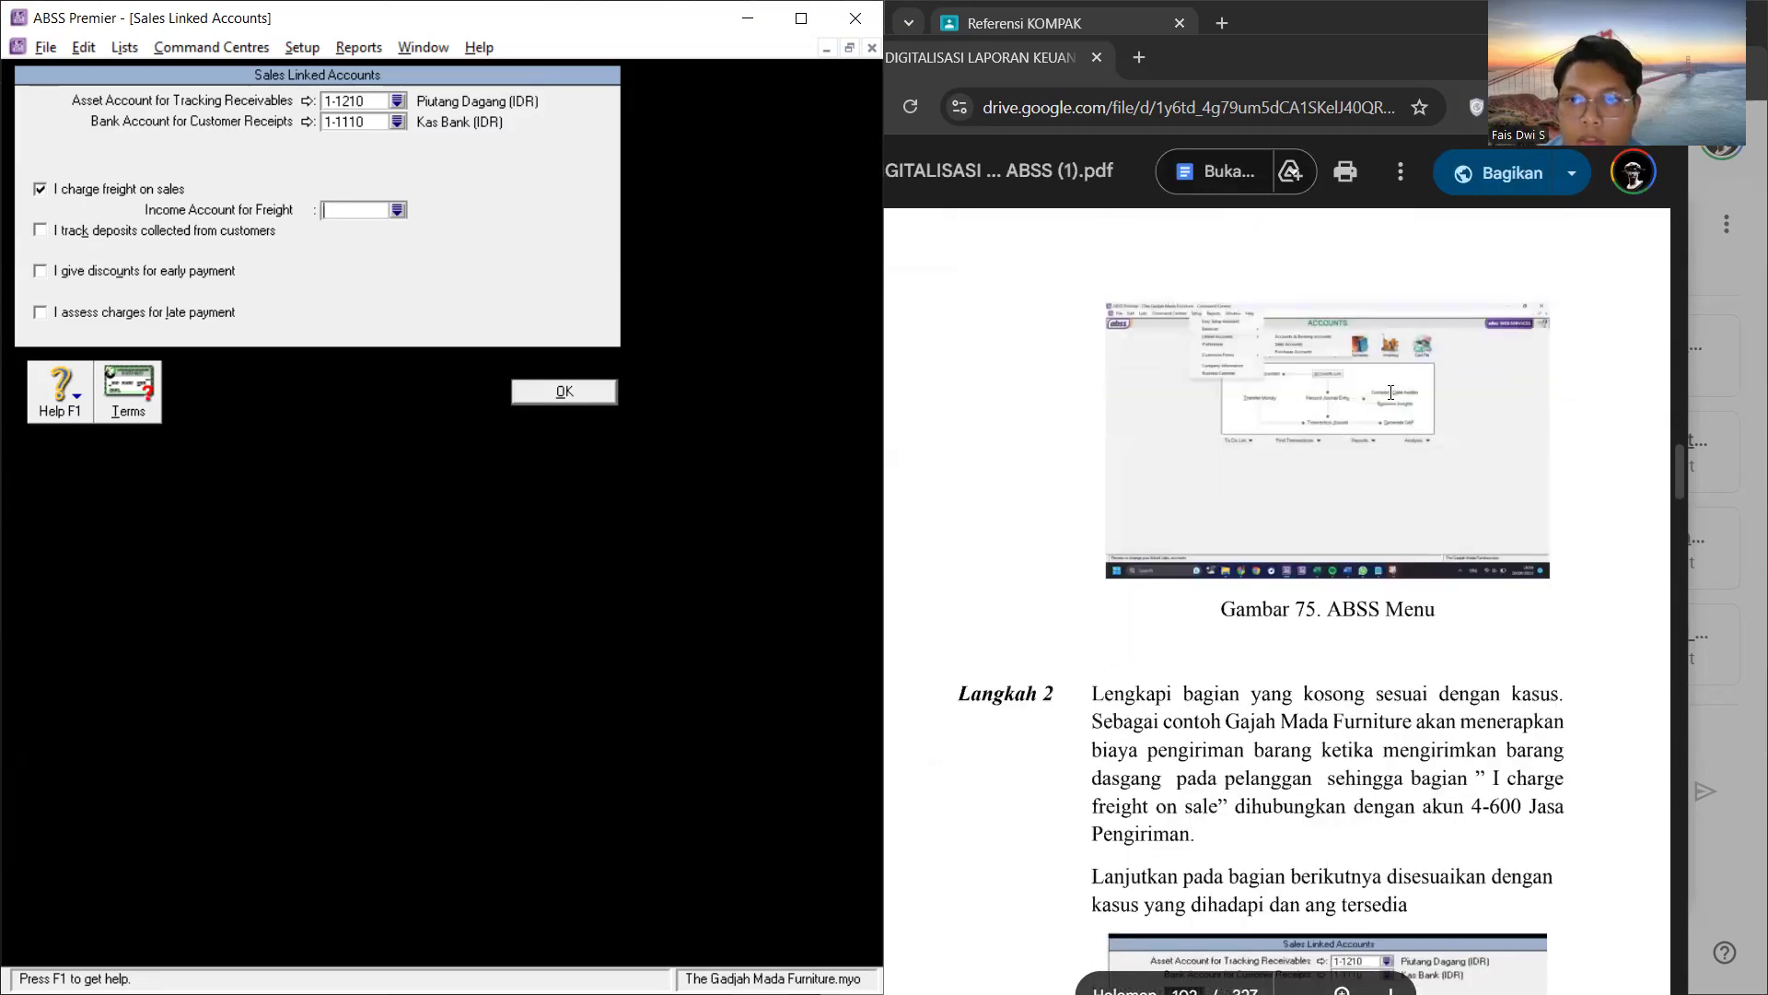
scroll(1326, 553, down, 6)
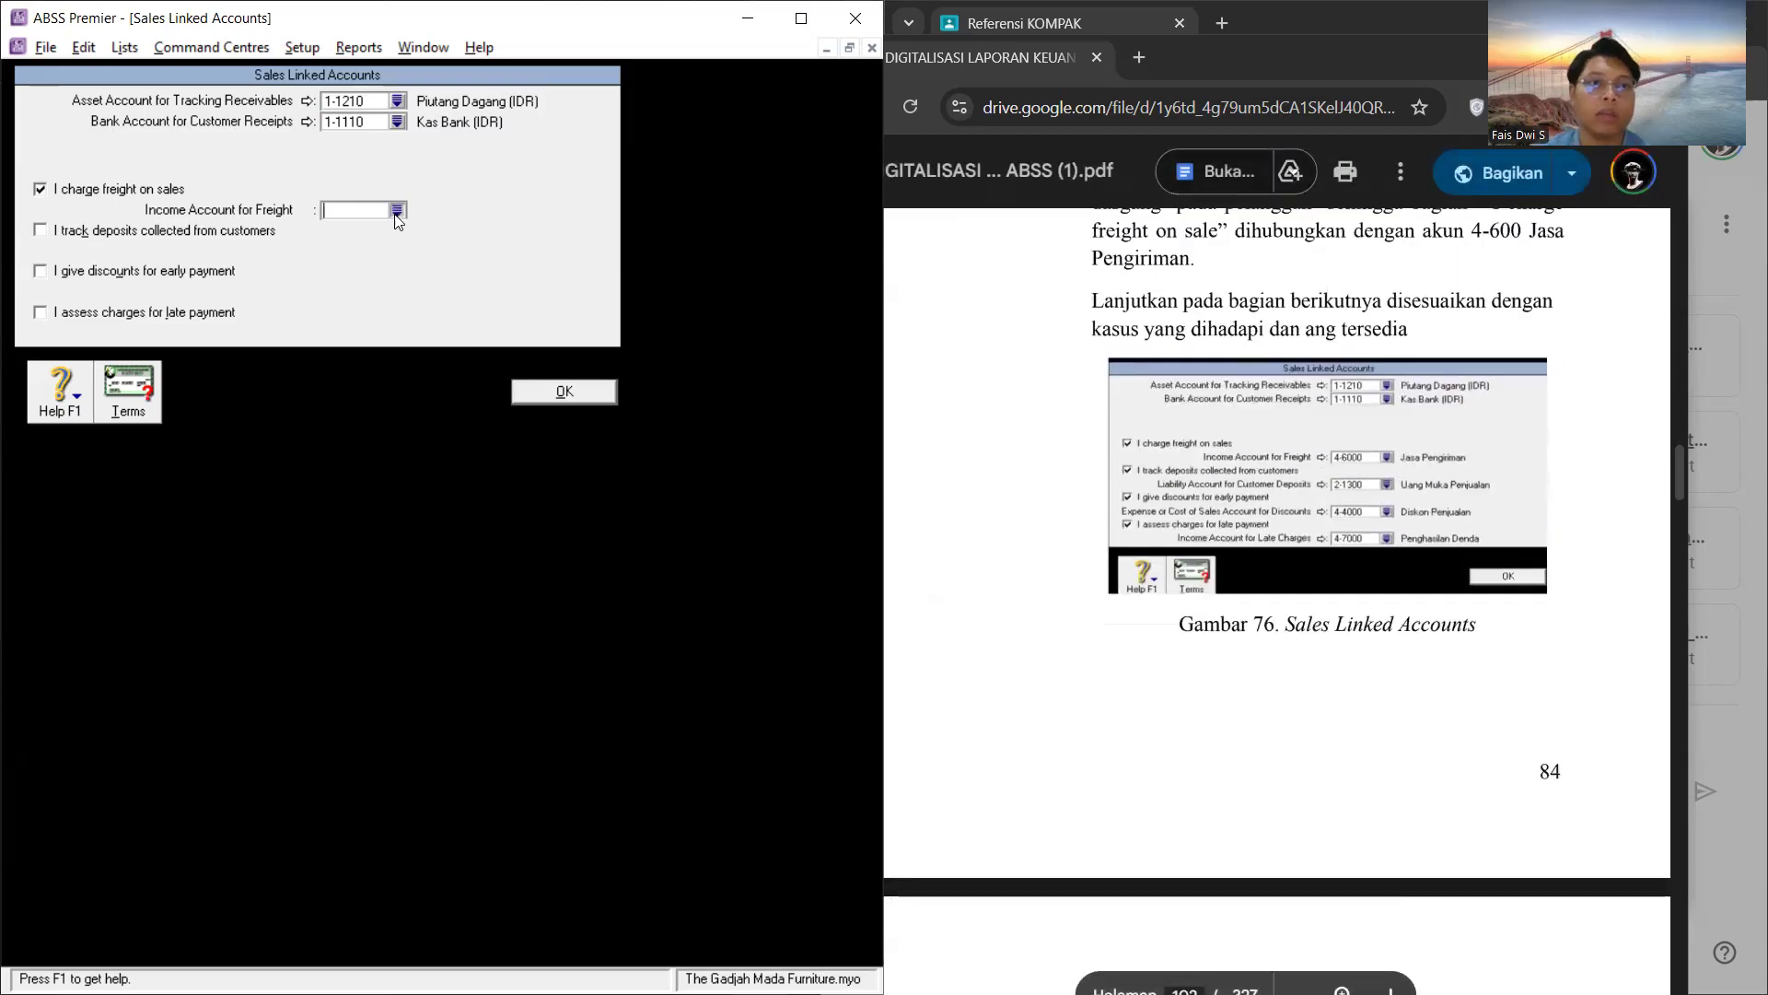
click(397, 211)
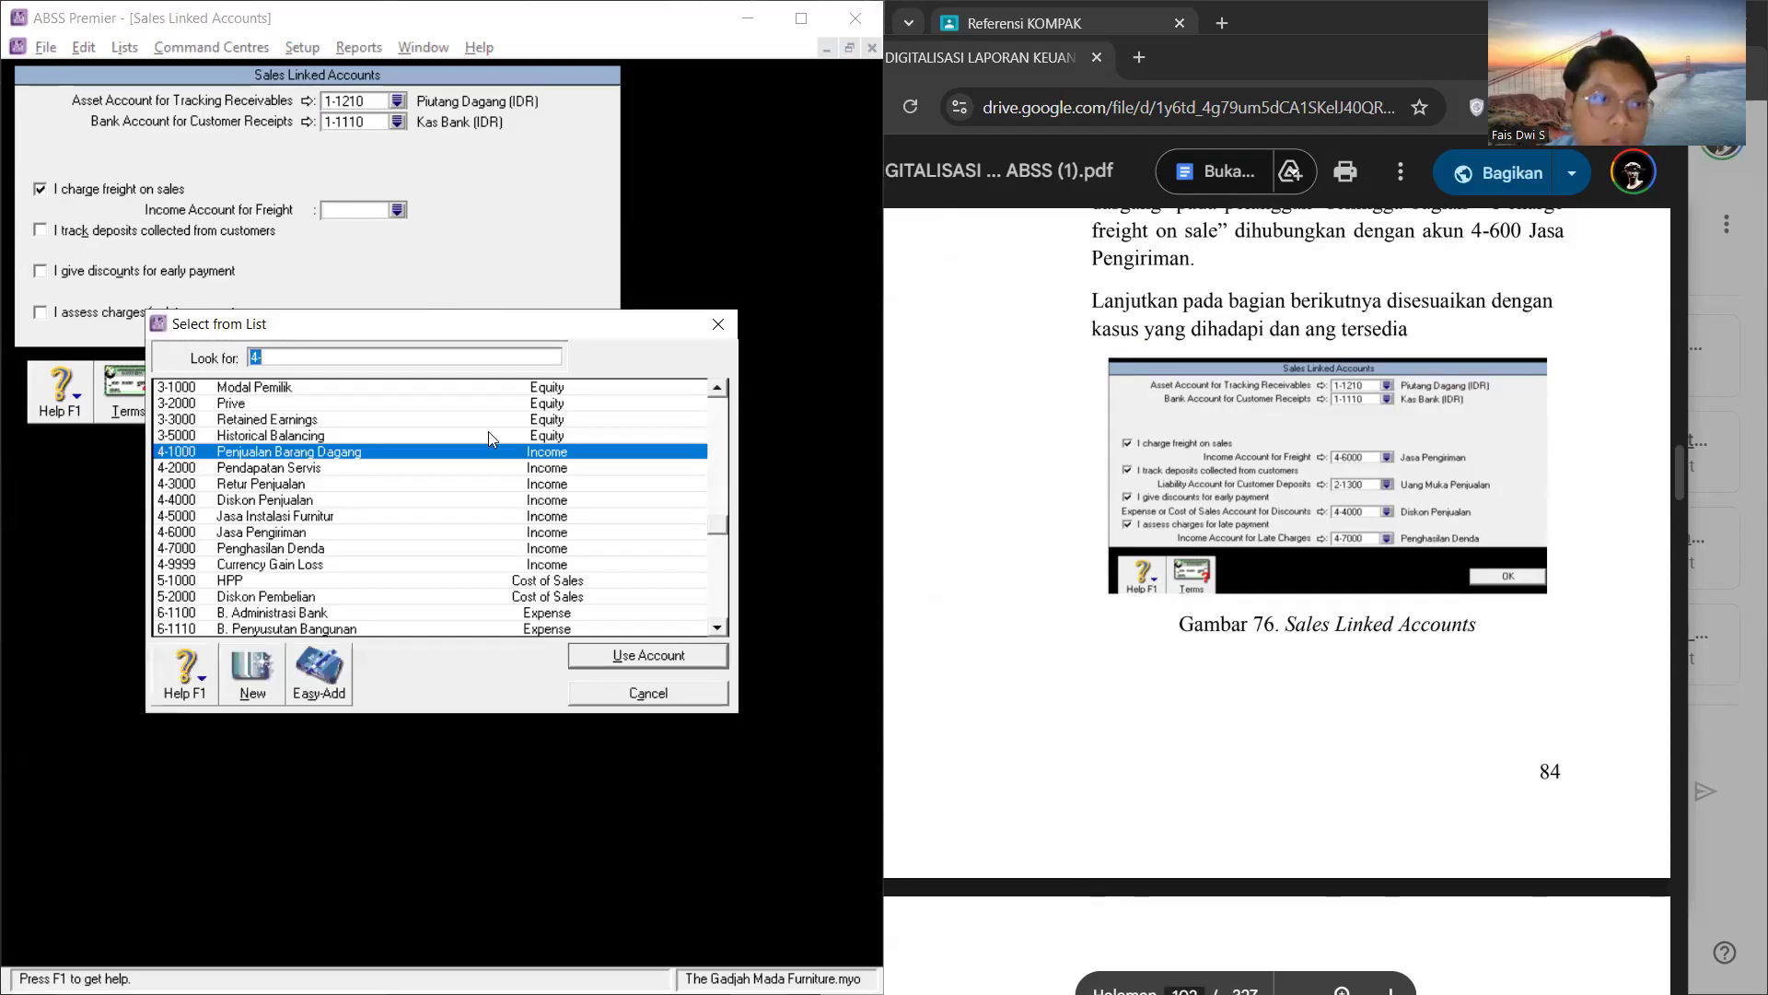
click(386, 532)
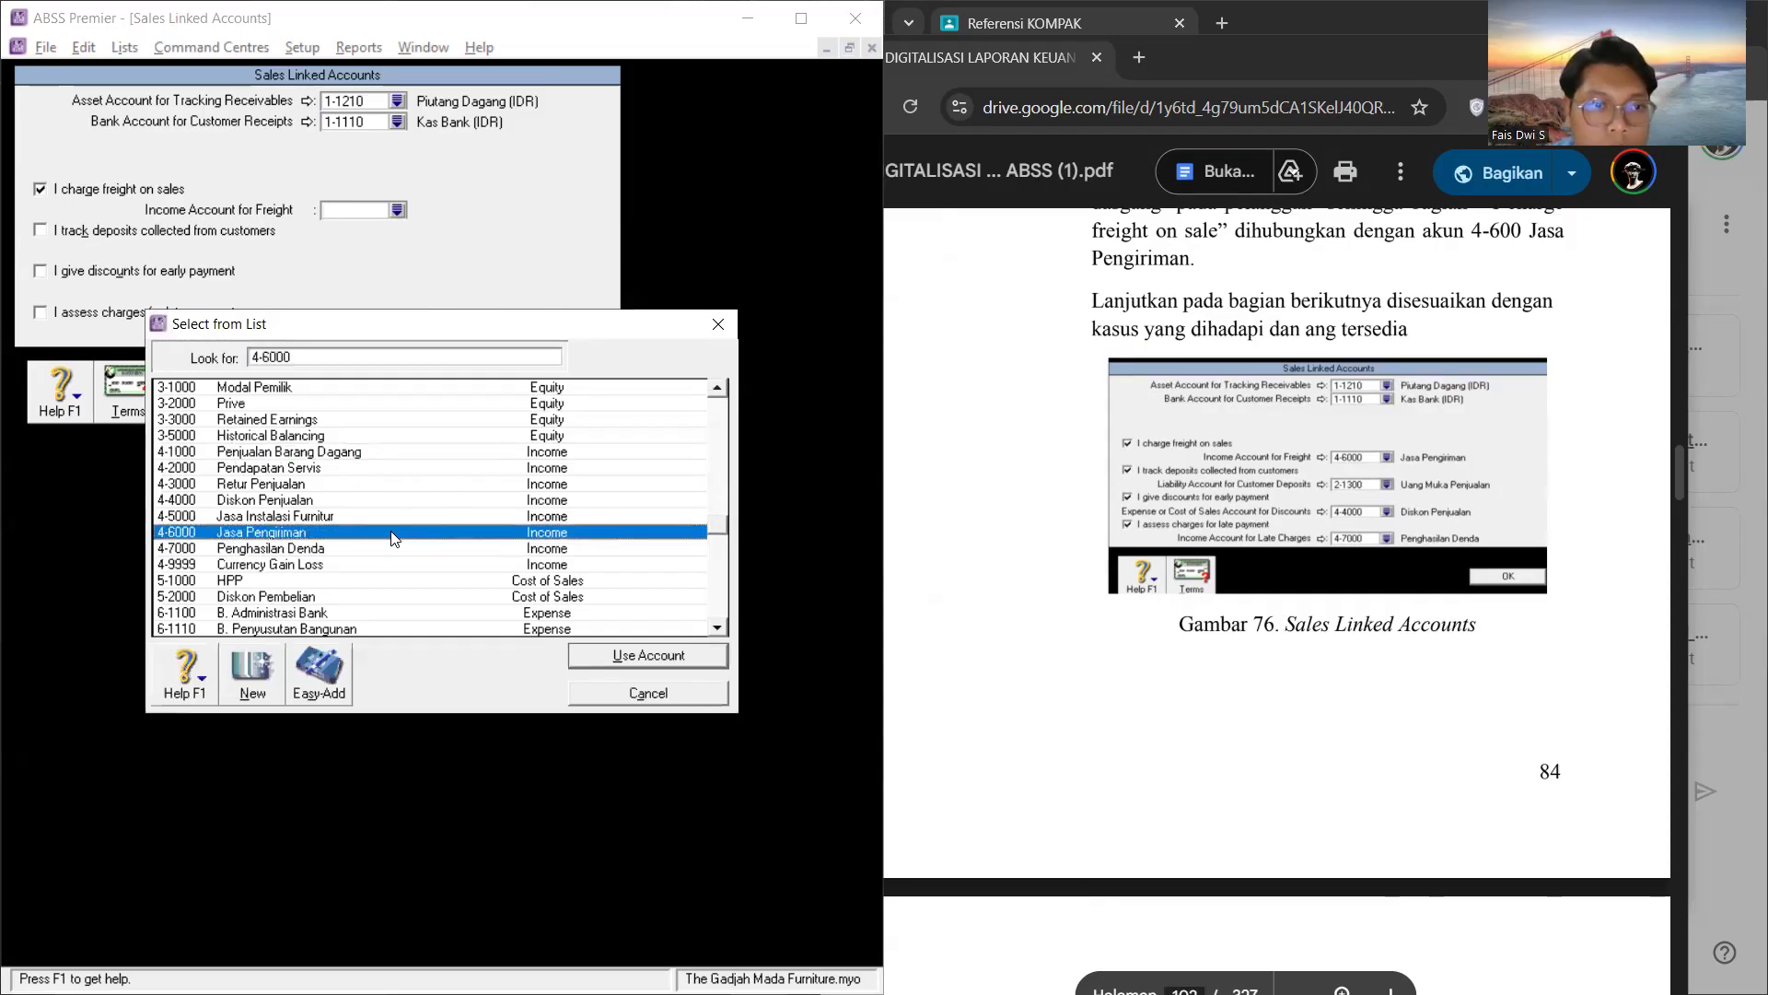
click(645, 656)
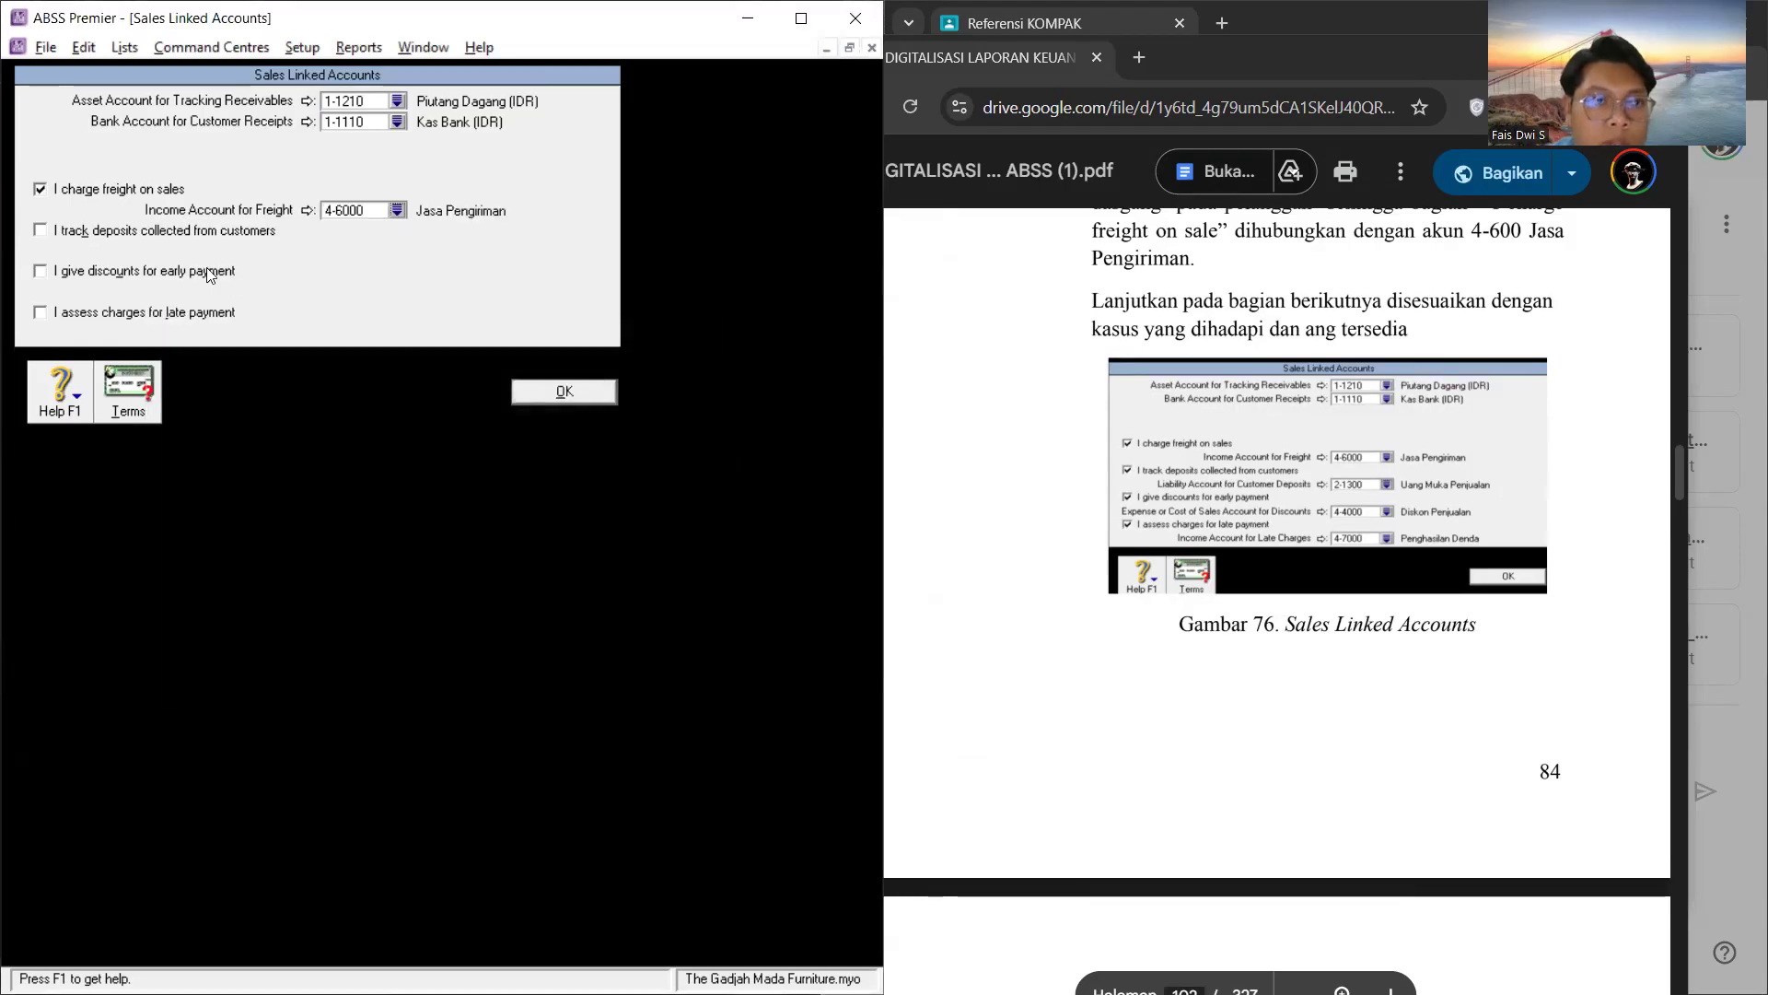
Step: Enable tracking of deposits collected from customers and link its liability account to 2-1400 Uang Muka Penjualan
click(35, 230)
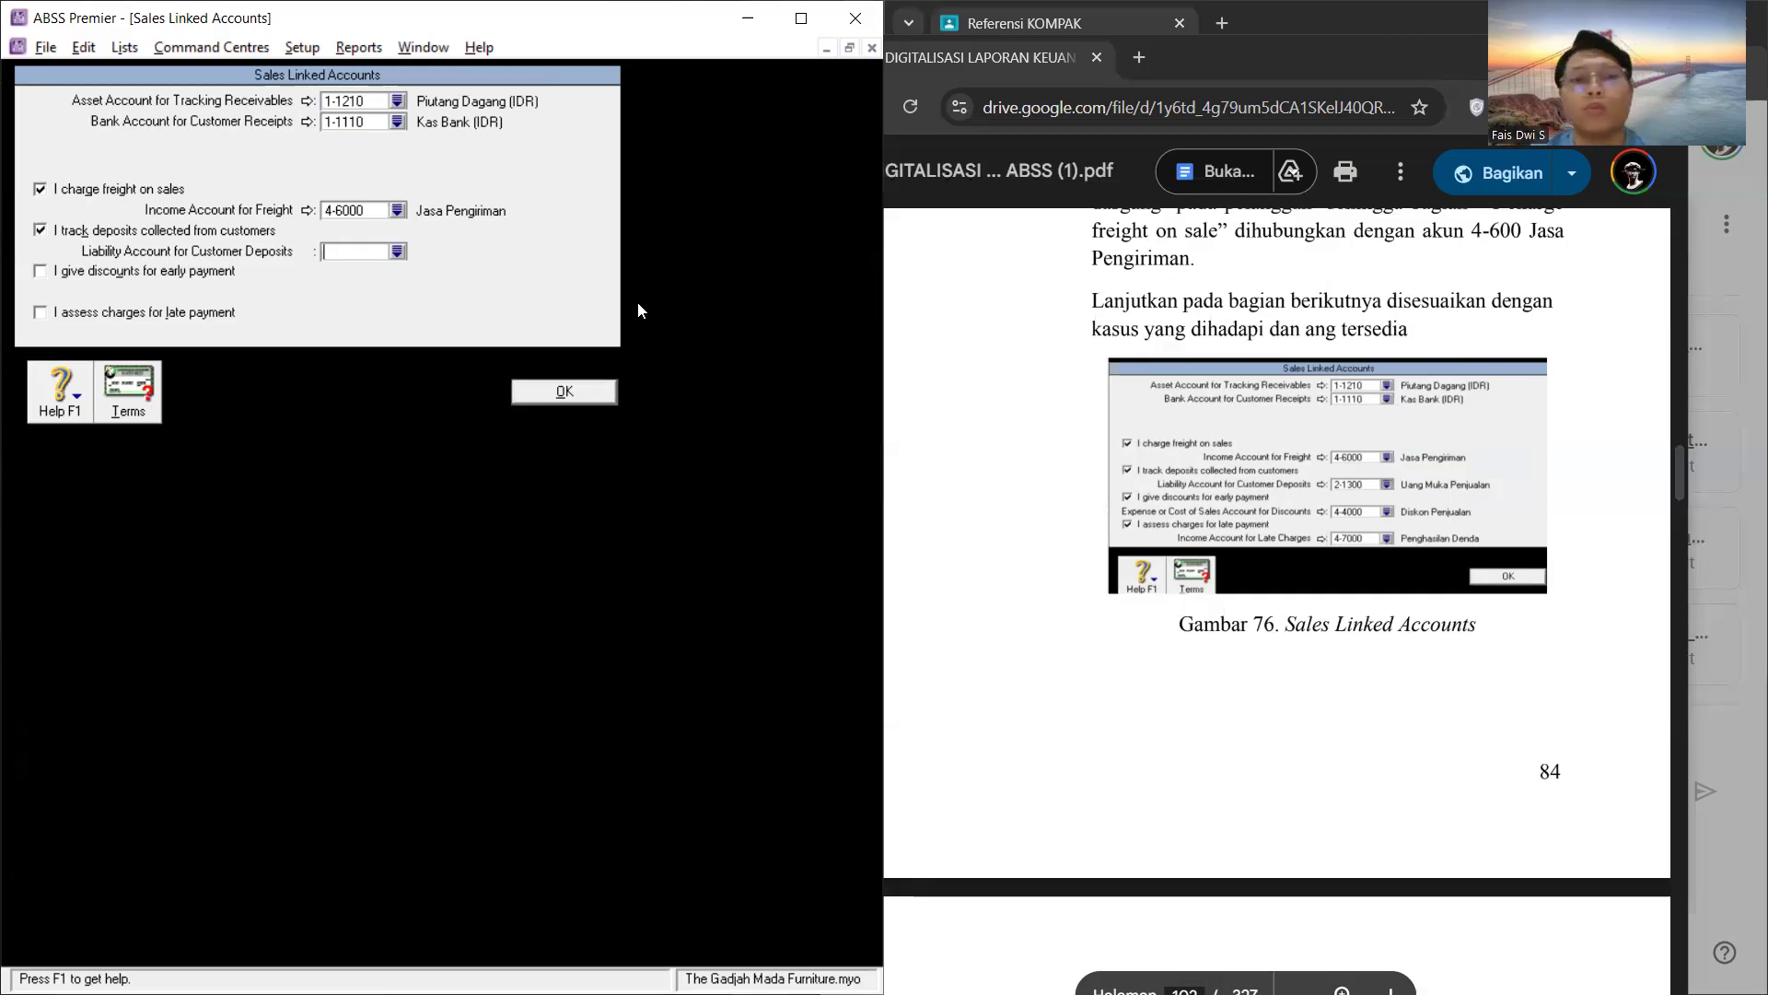
click(397, 252)
scroll(411, 553, down, 3)
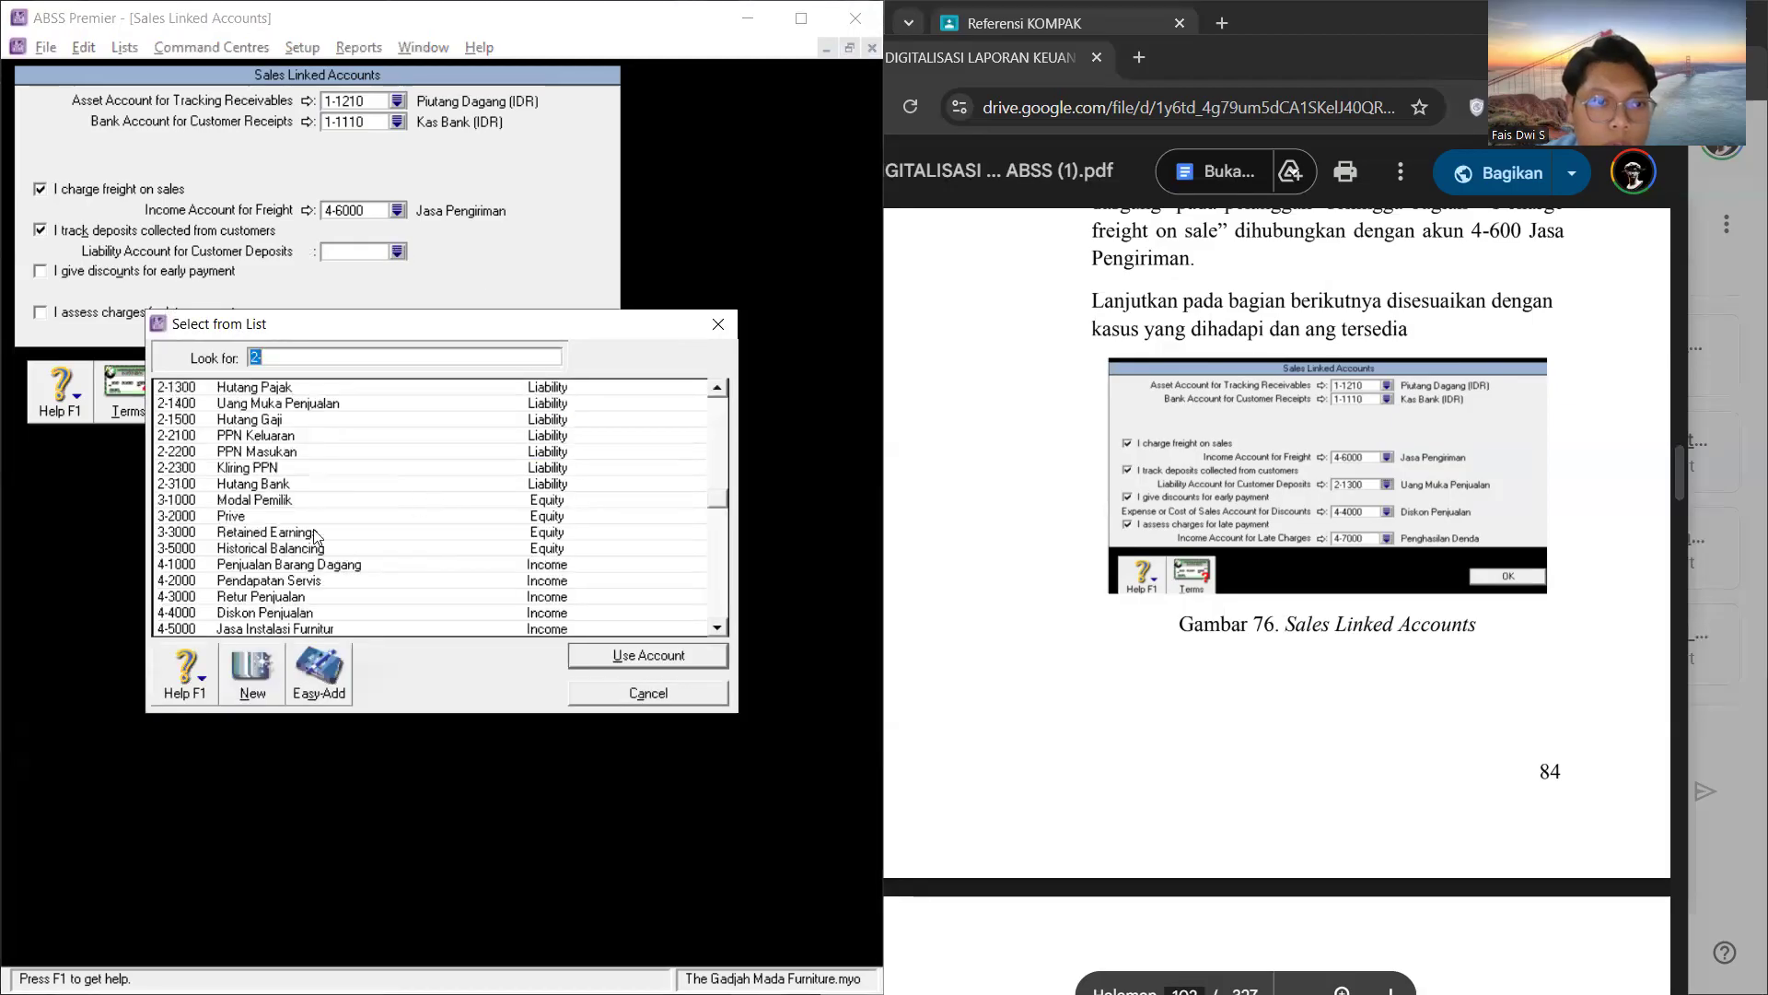
click(267, 403)
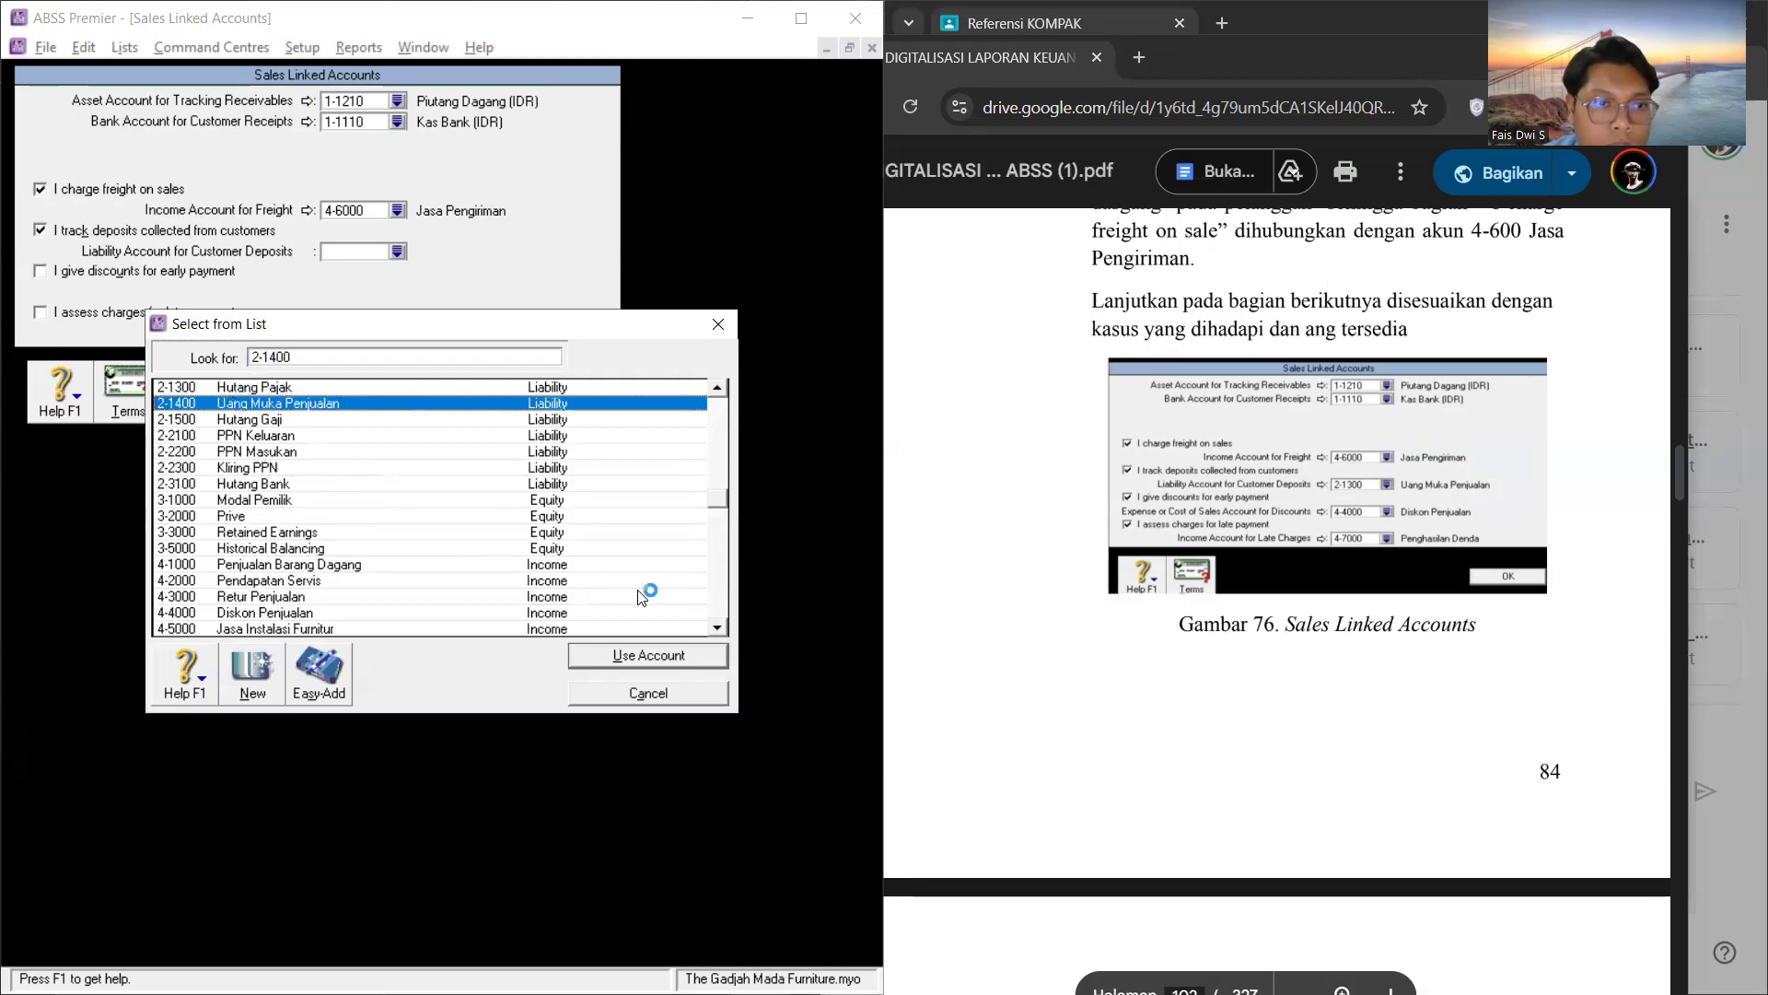
click(650, 652)
Step: Enable sales discounts for early payment and link the discount account to 4-4000 Diskon Penjualan, accepting the account type notice
click(38, 272)
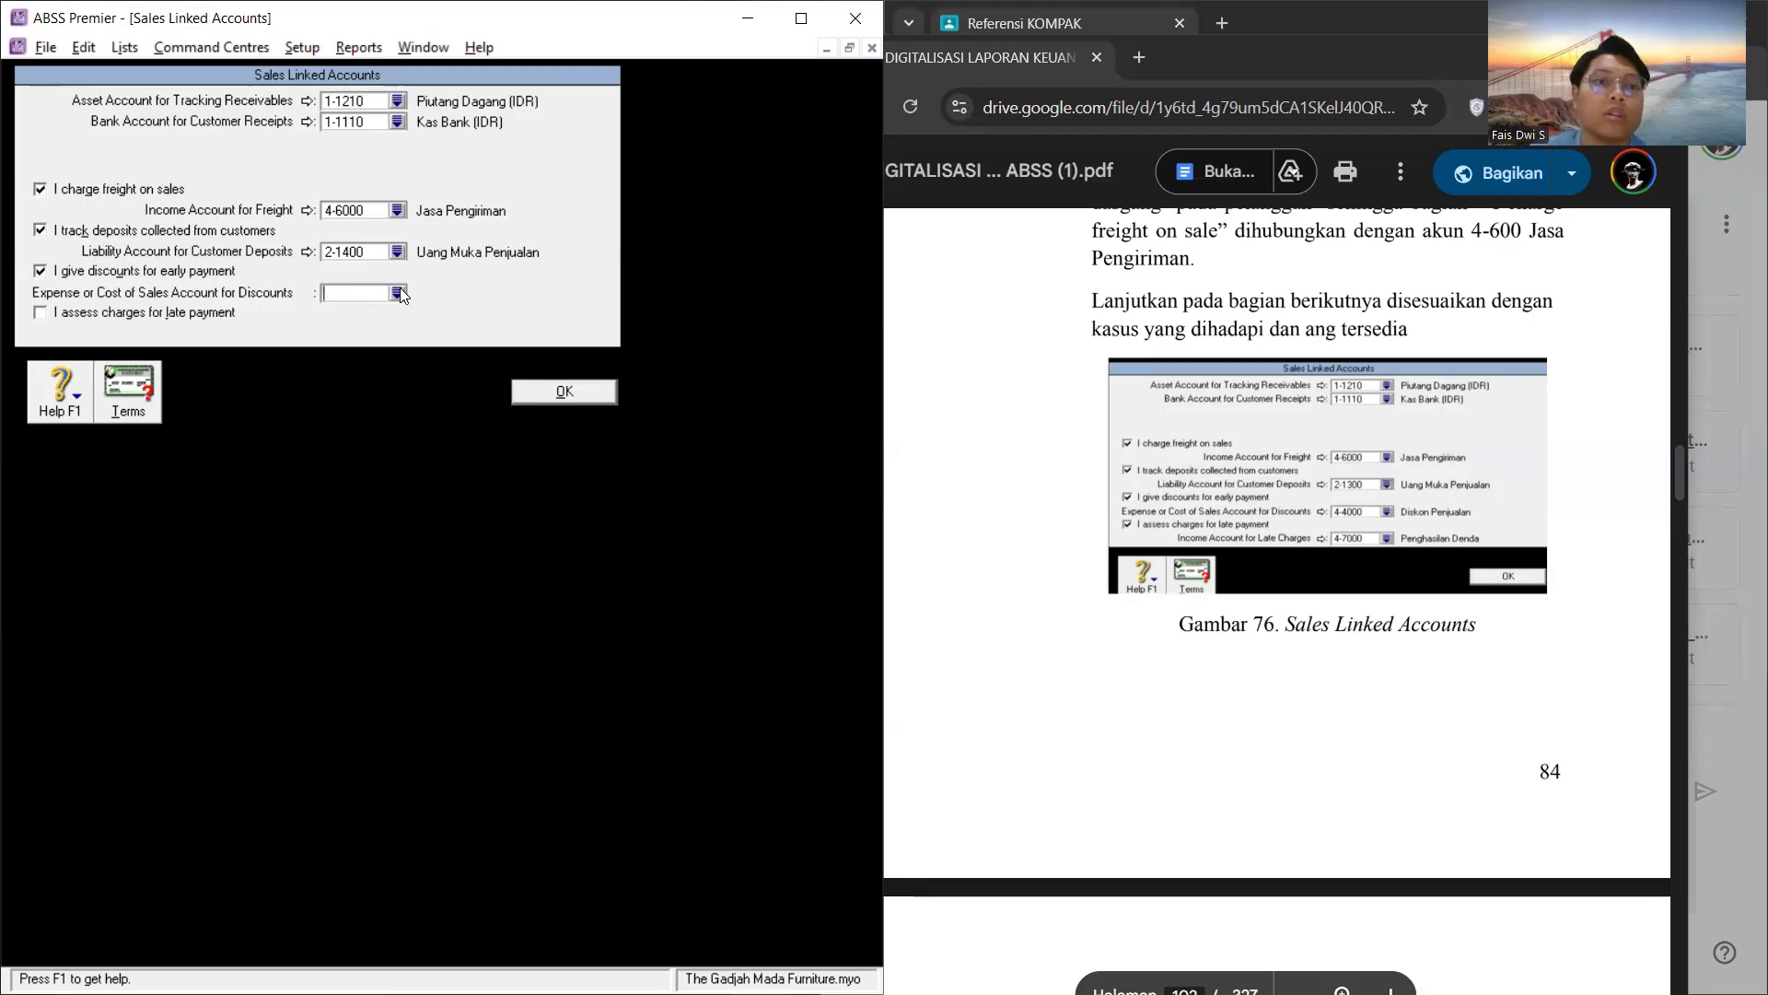
click(396, 293)
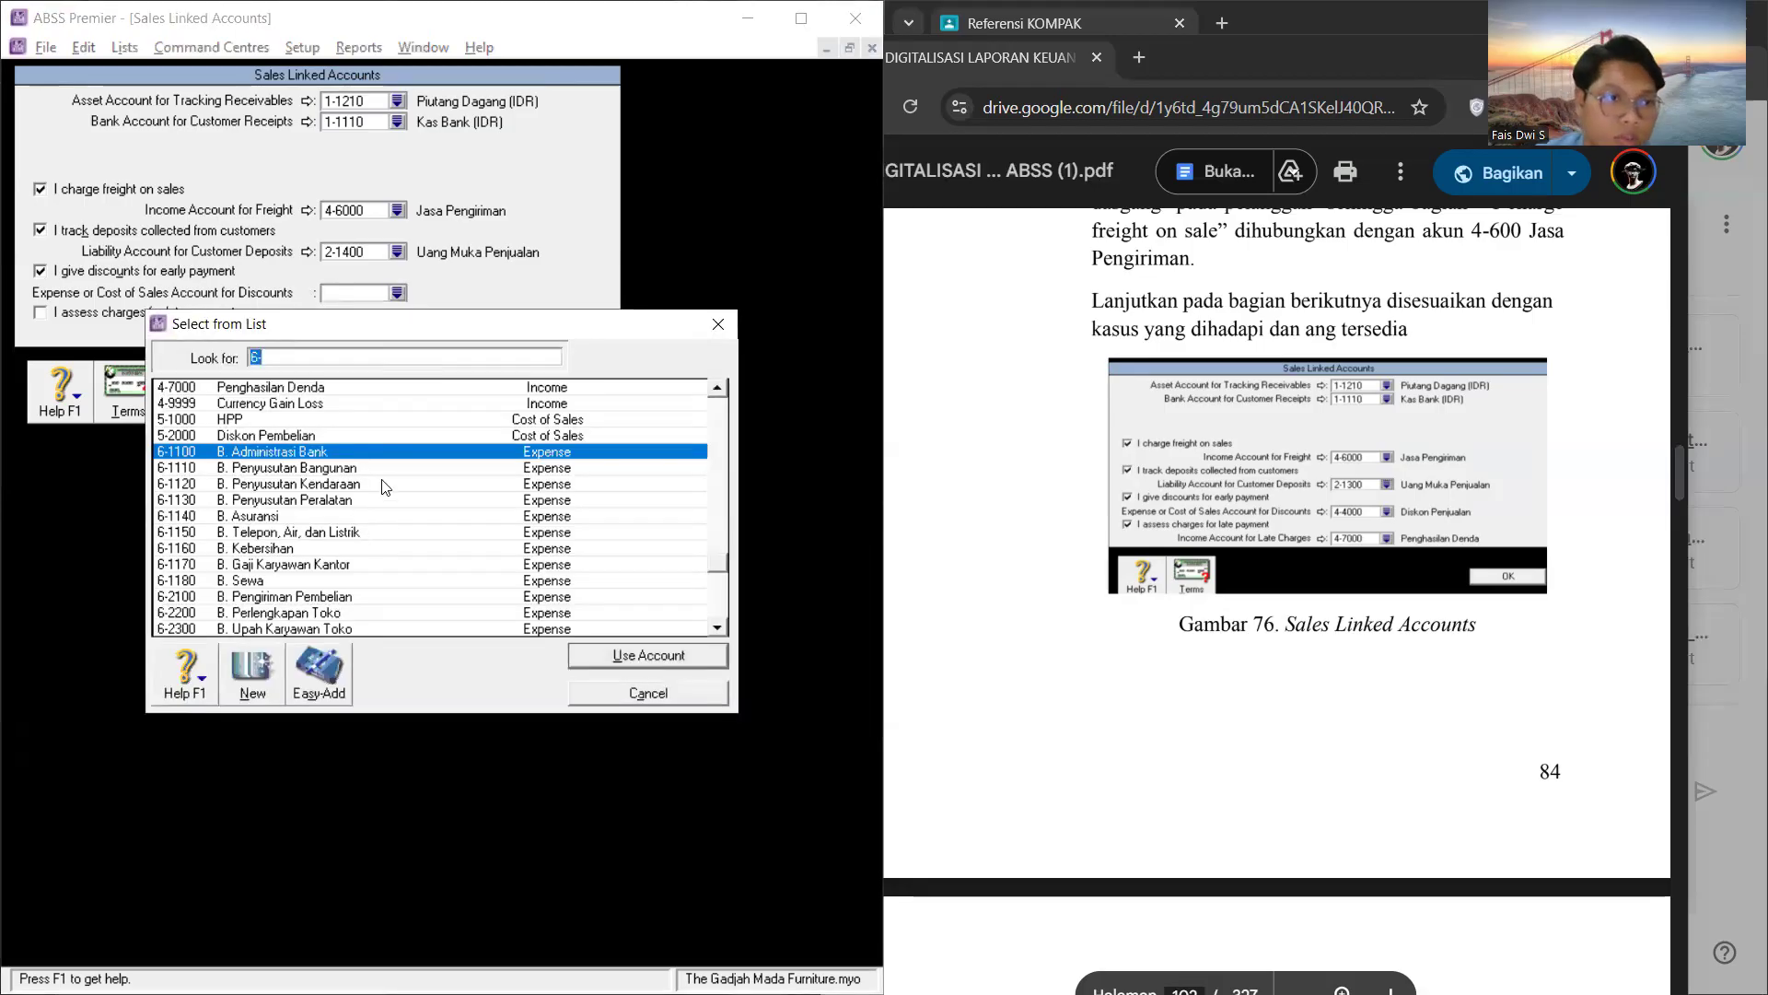
click(442, 437)
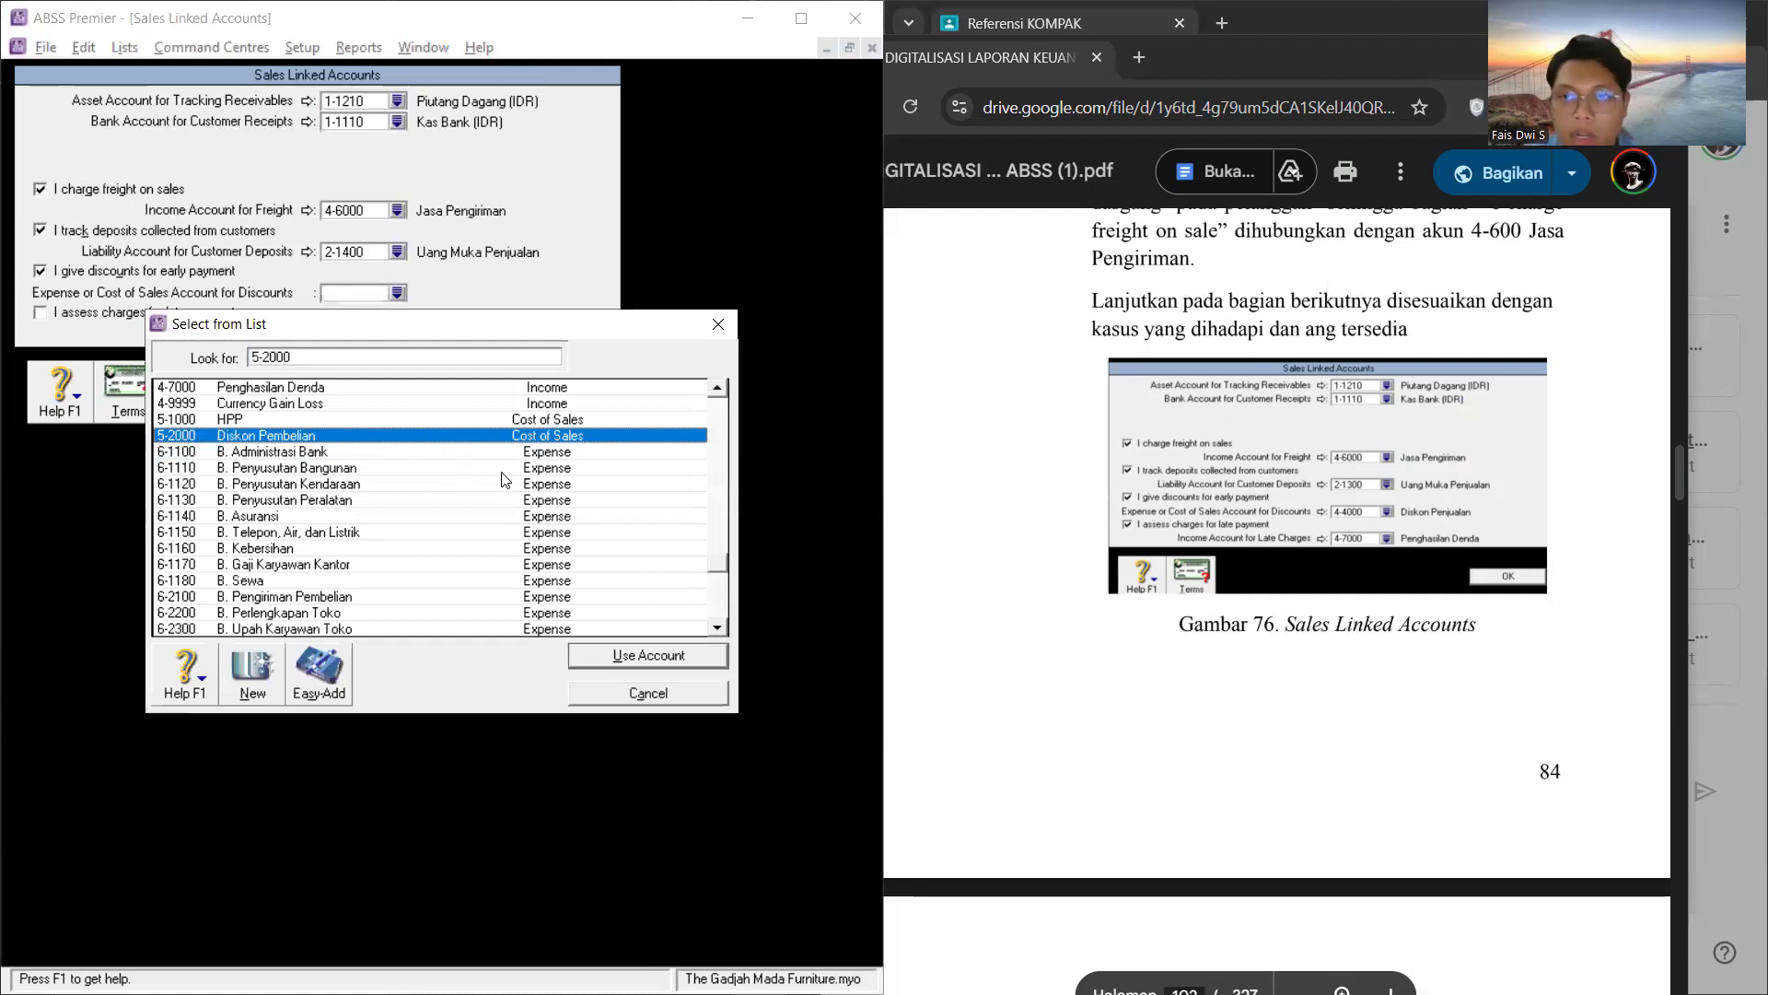
scroll(563, 464, up, 1)
scroll(563, 464, up, 1)
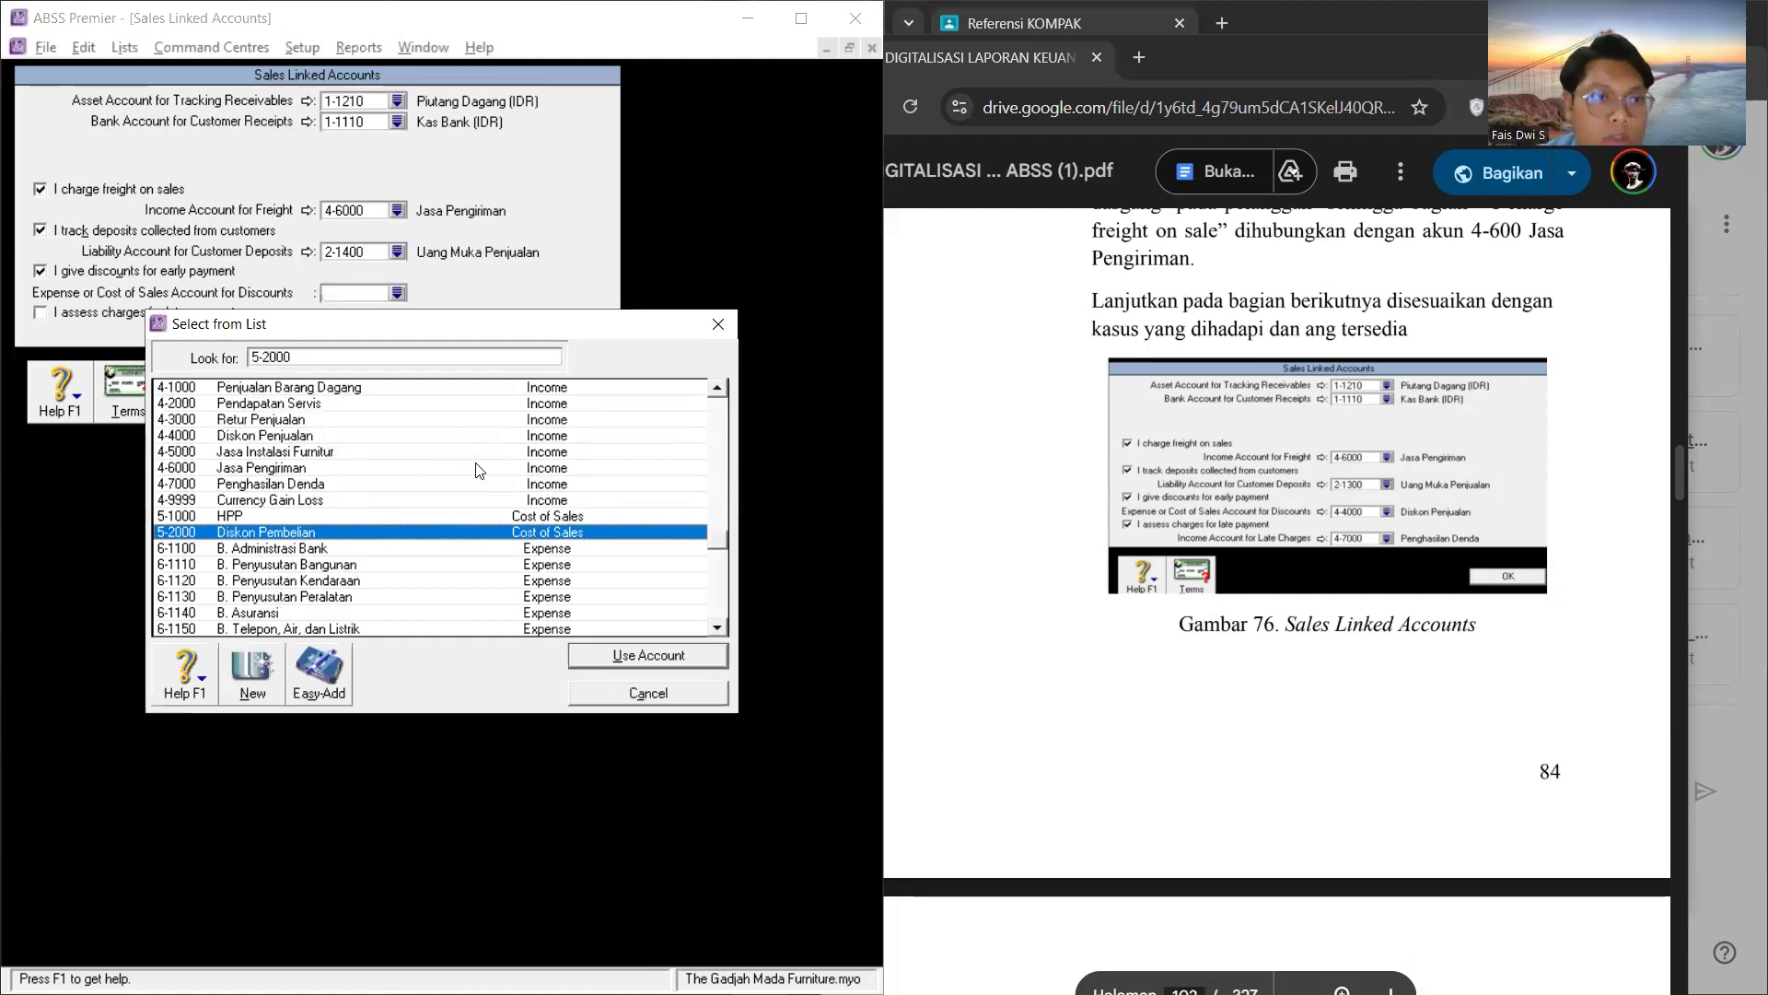
click(382, 439)
click(629, 652)
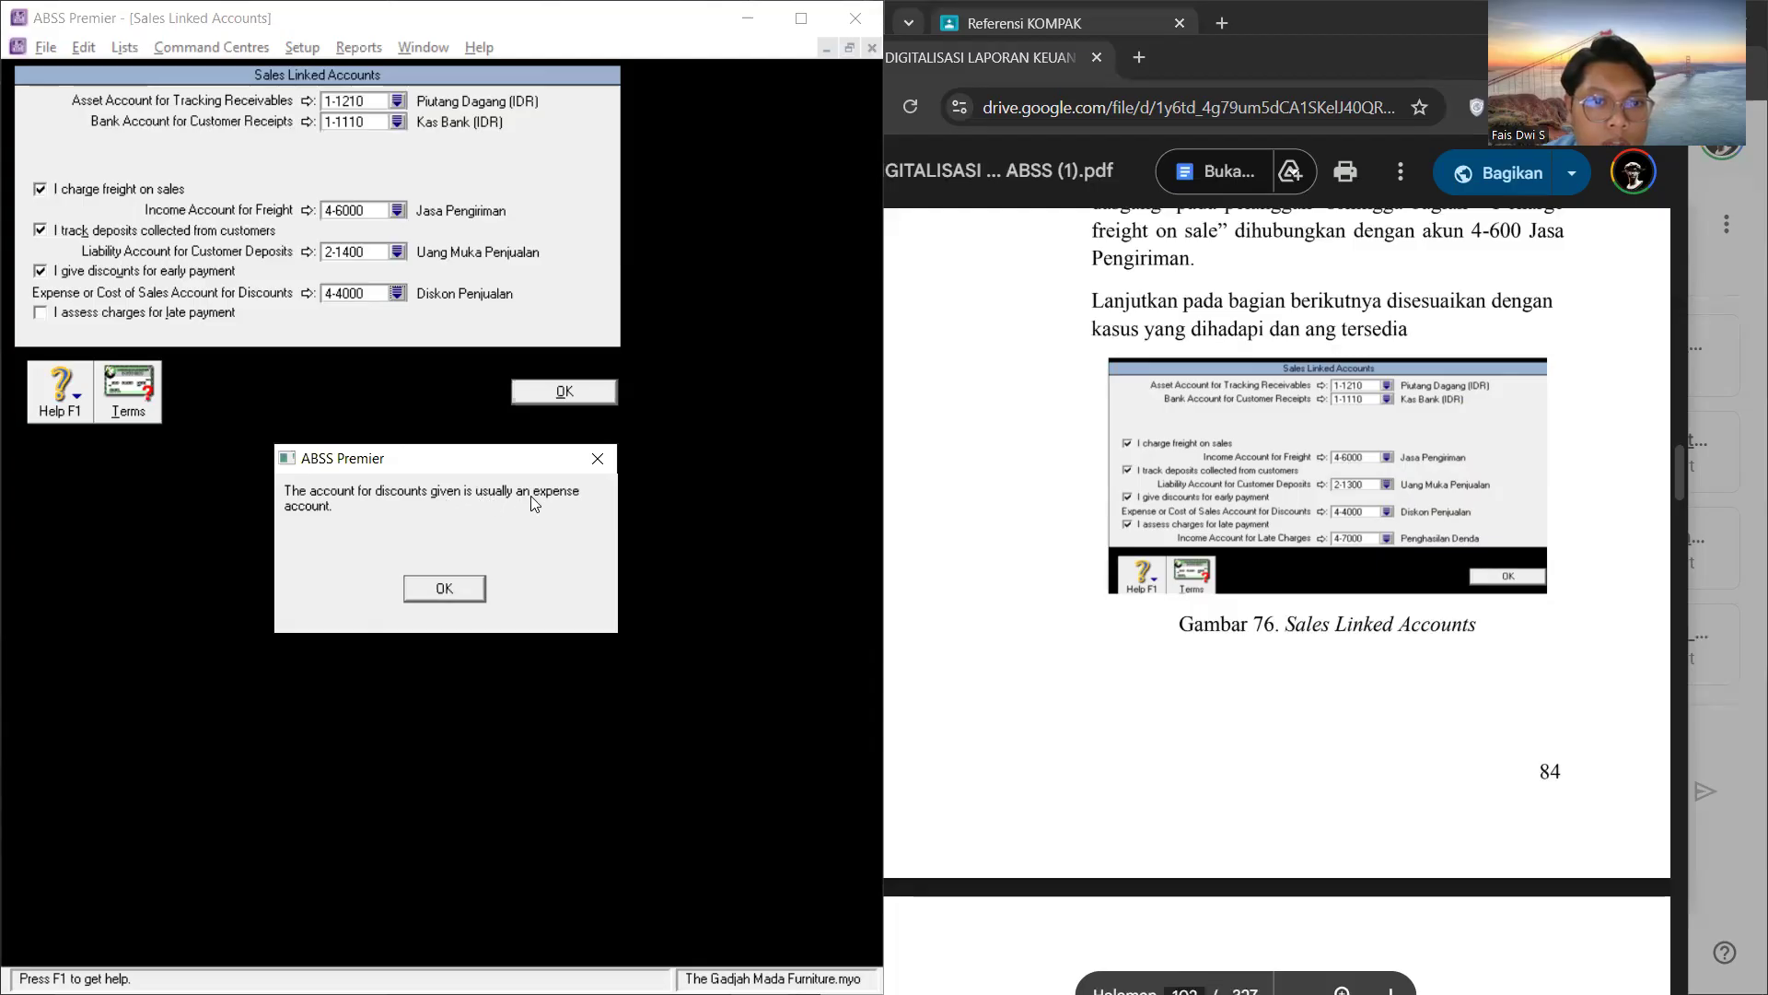
click(445, 588)
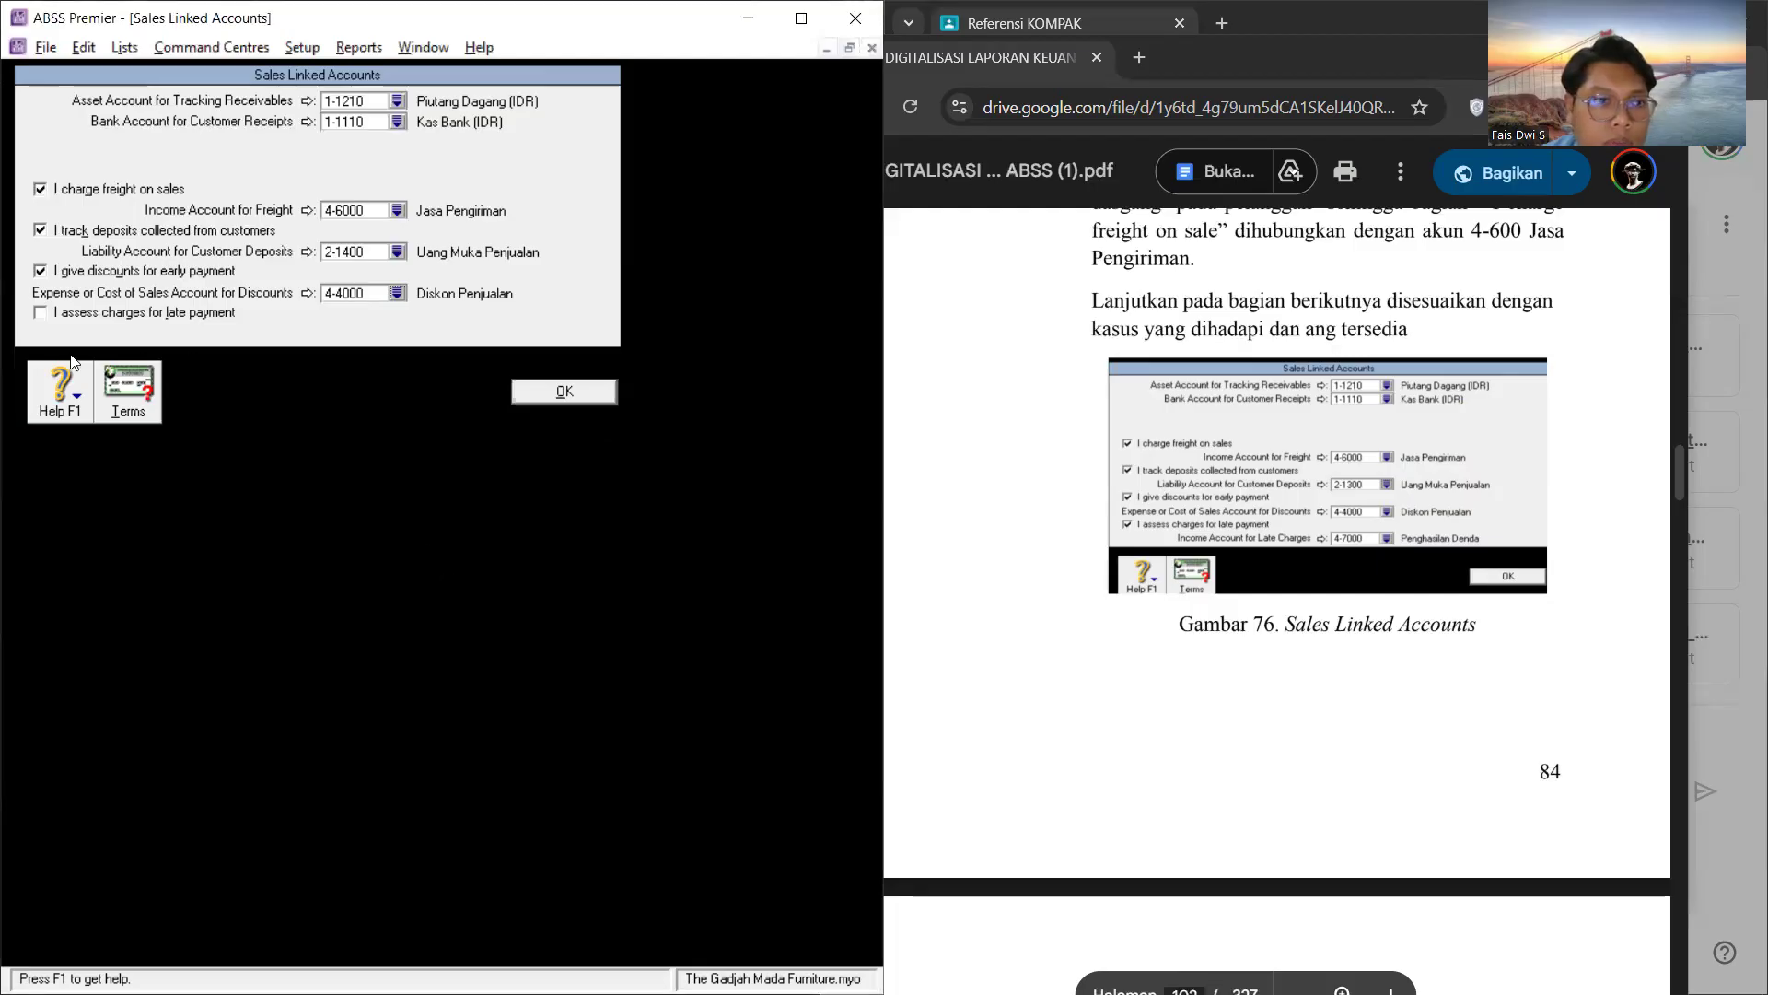
Step: Enable charges for late customer payment, link their income account to 4-7000 Penghasilan Denda, and save the sales linked accounts
click(44, 314)
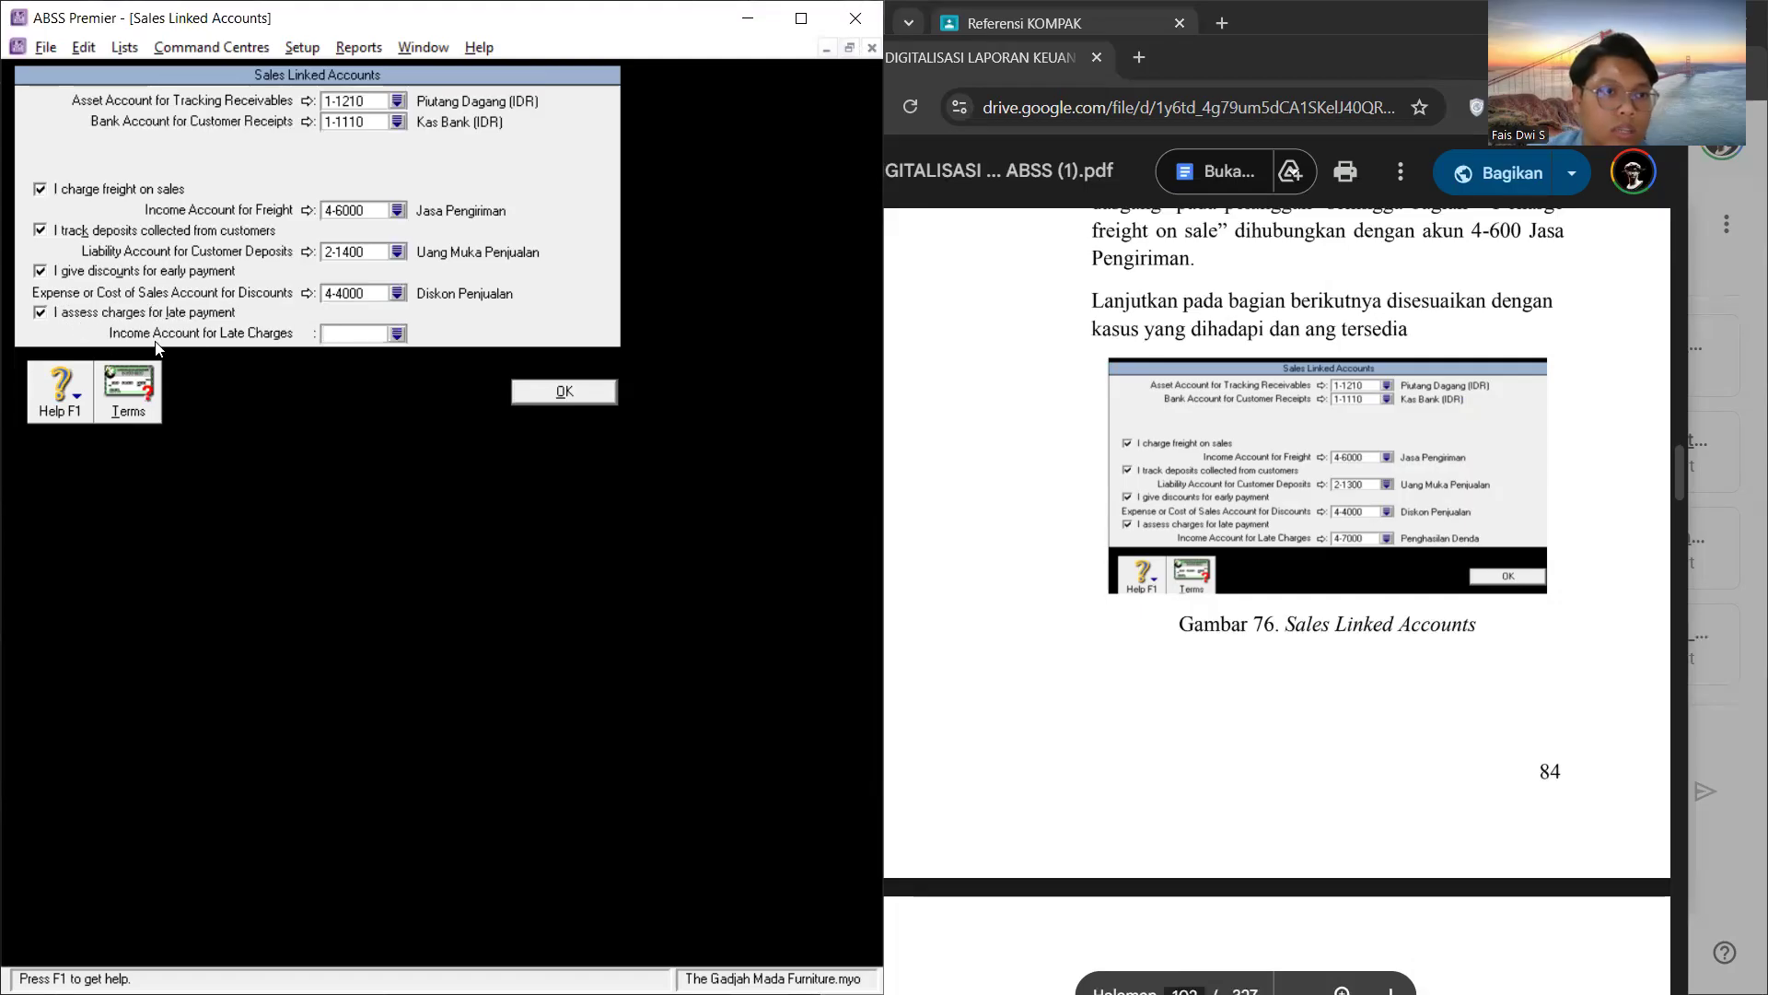
click(398, 333)
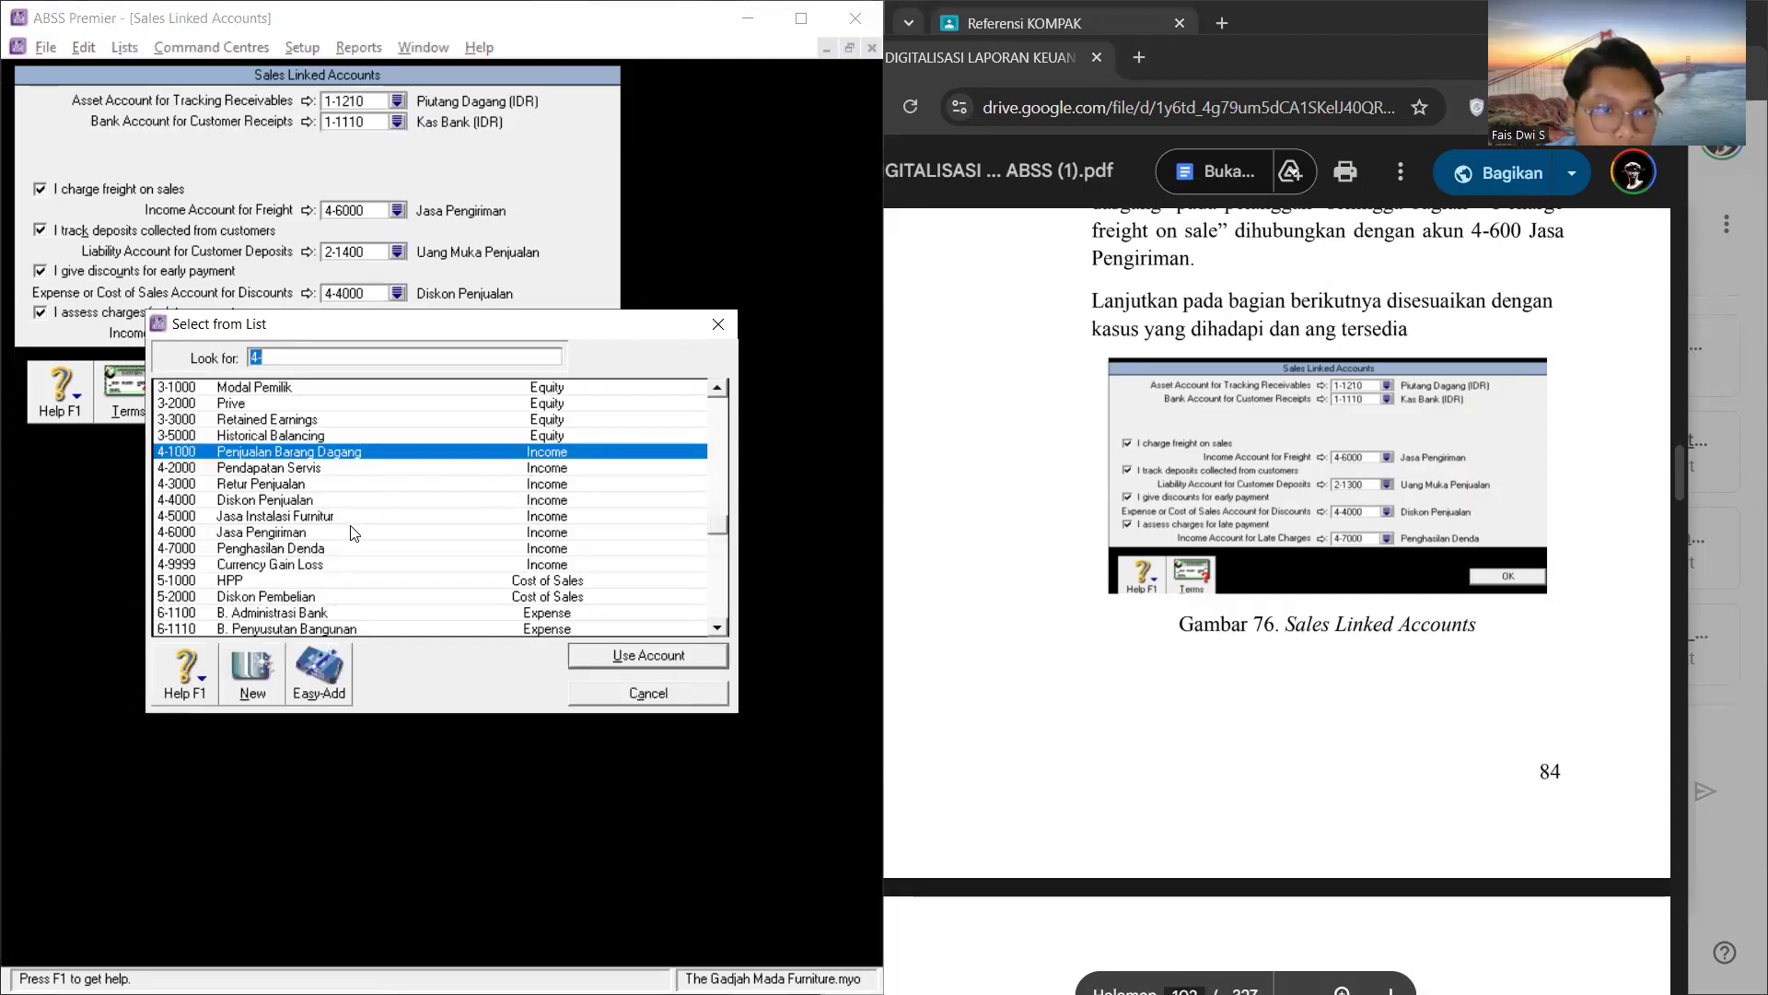
click(343, 549)
click(641, 654)
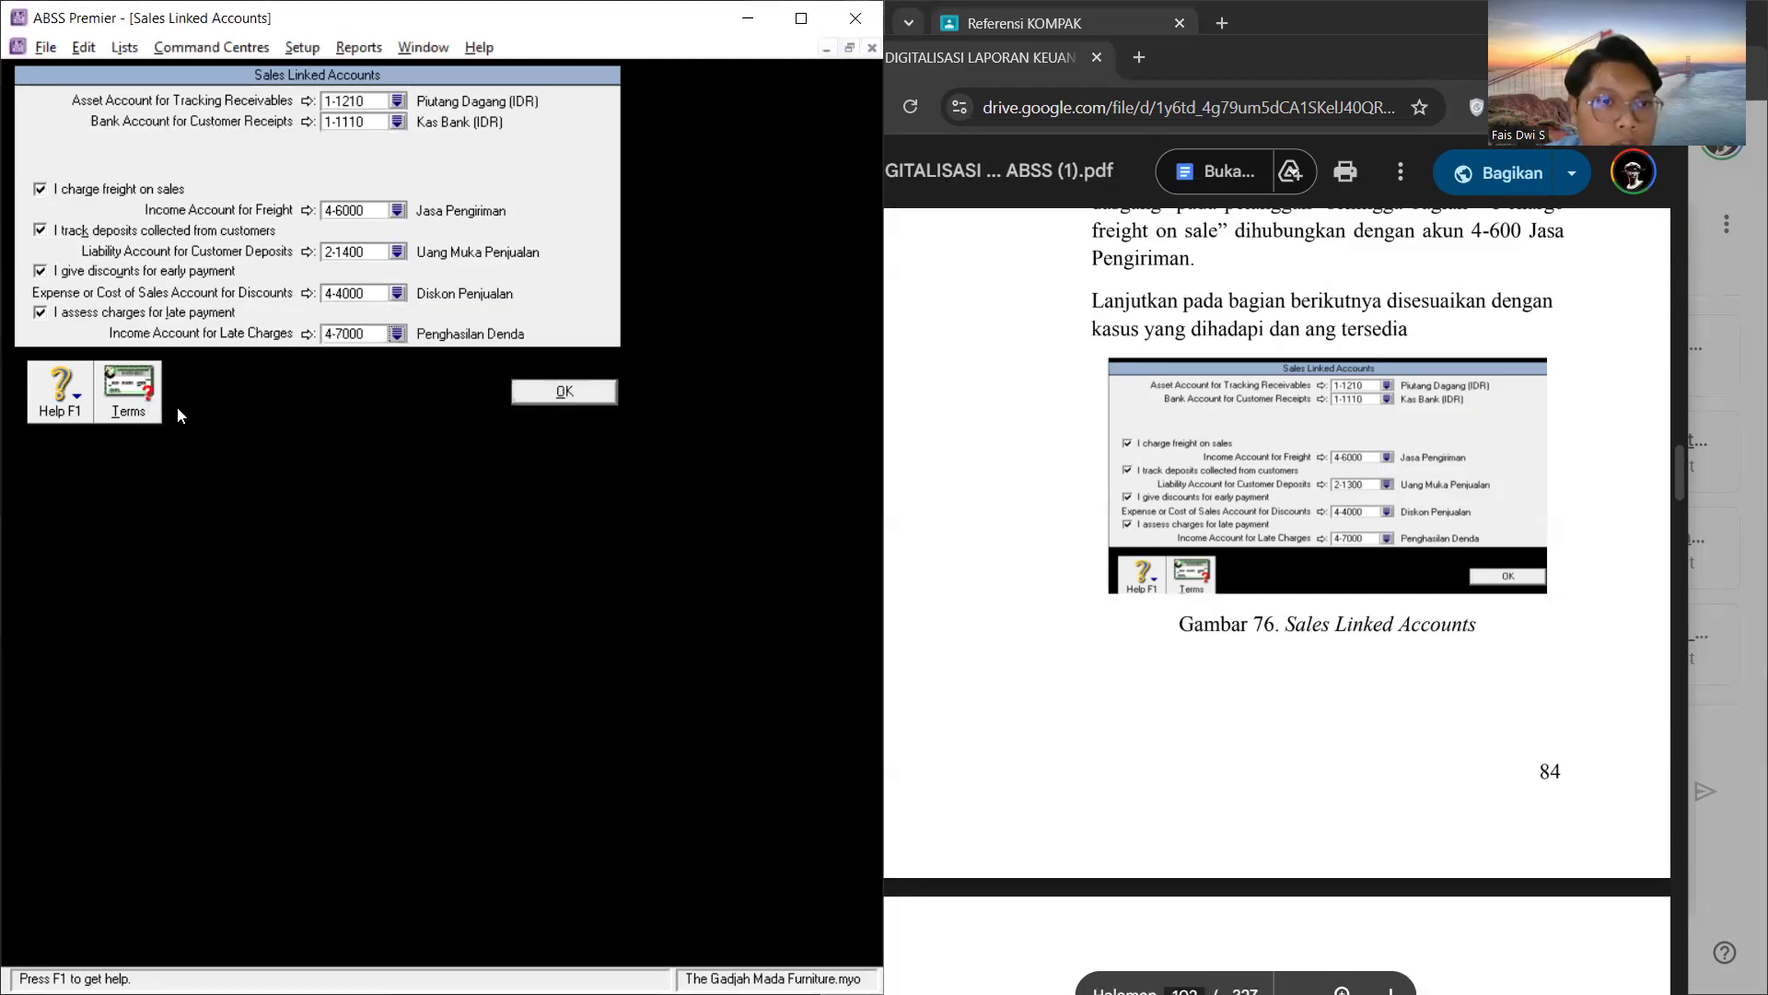
click(565, 394)
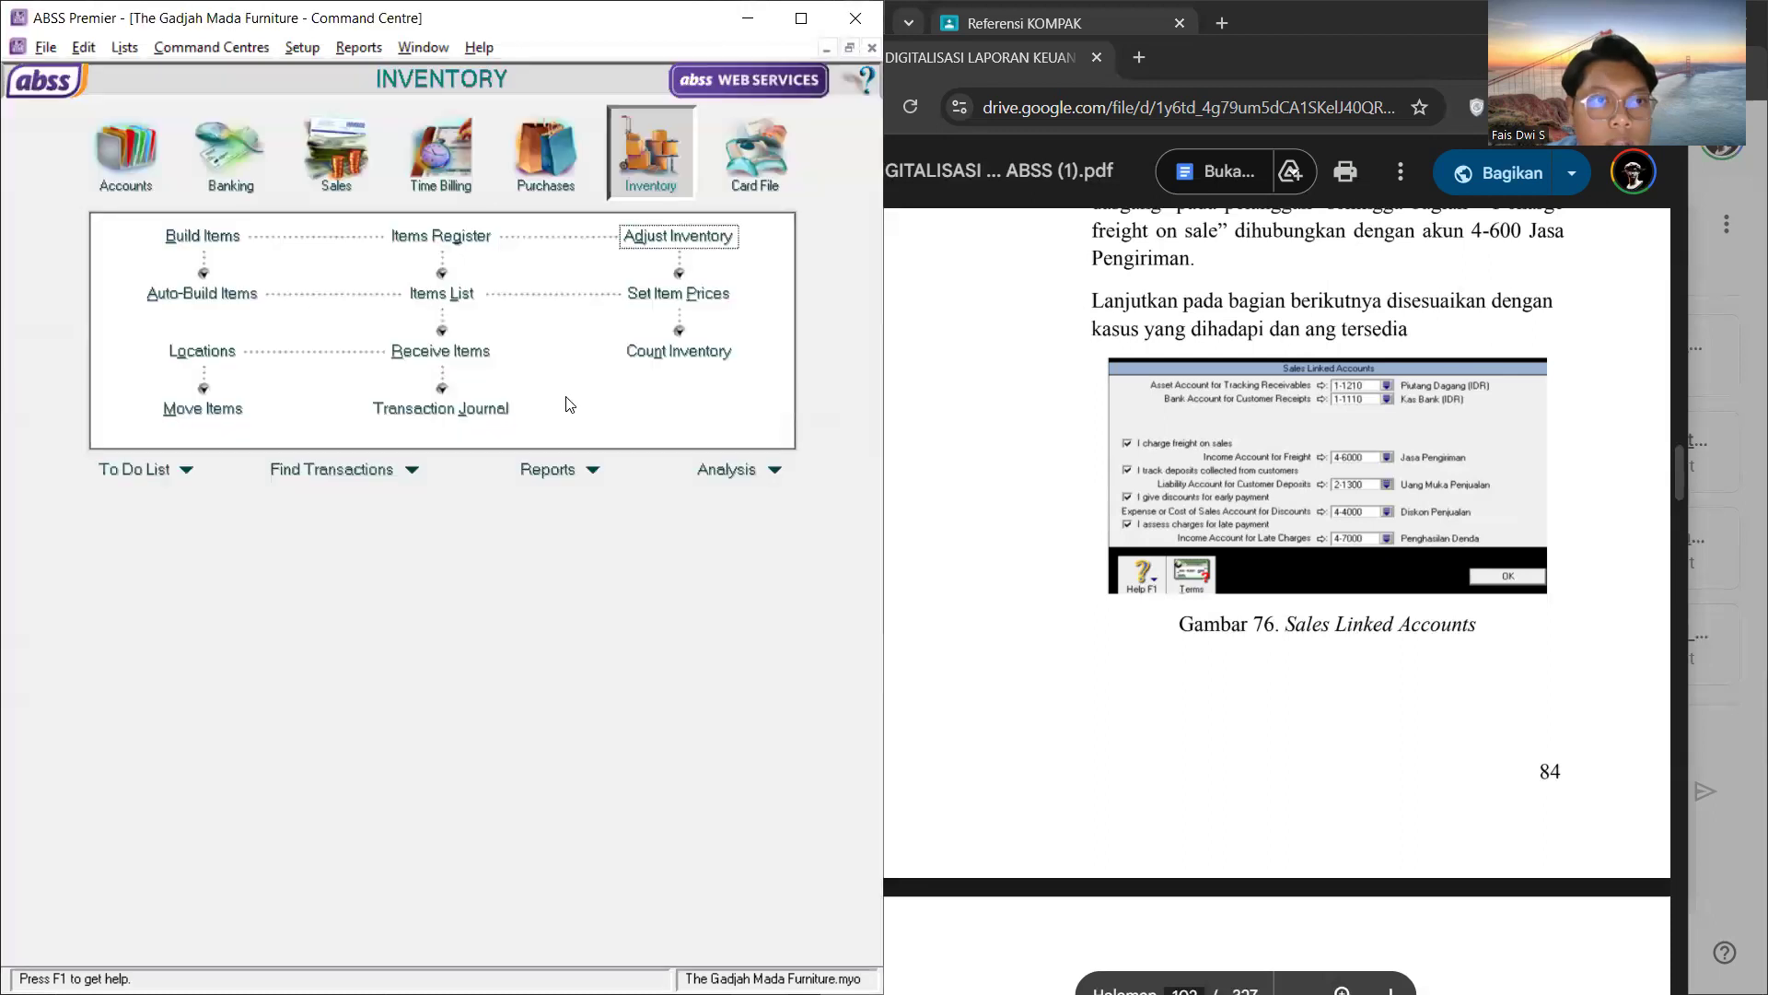
Step: Open the setup of the purchases linked accounts and consult the PDF guide's Purchases Accounts section for its example
click(296, 50)
mouse_move(362, 125)
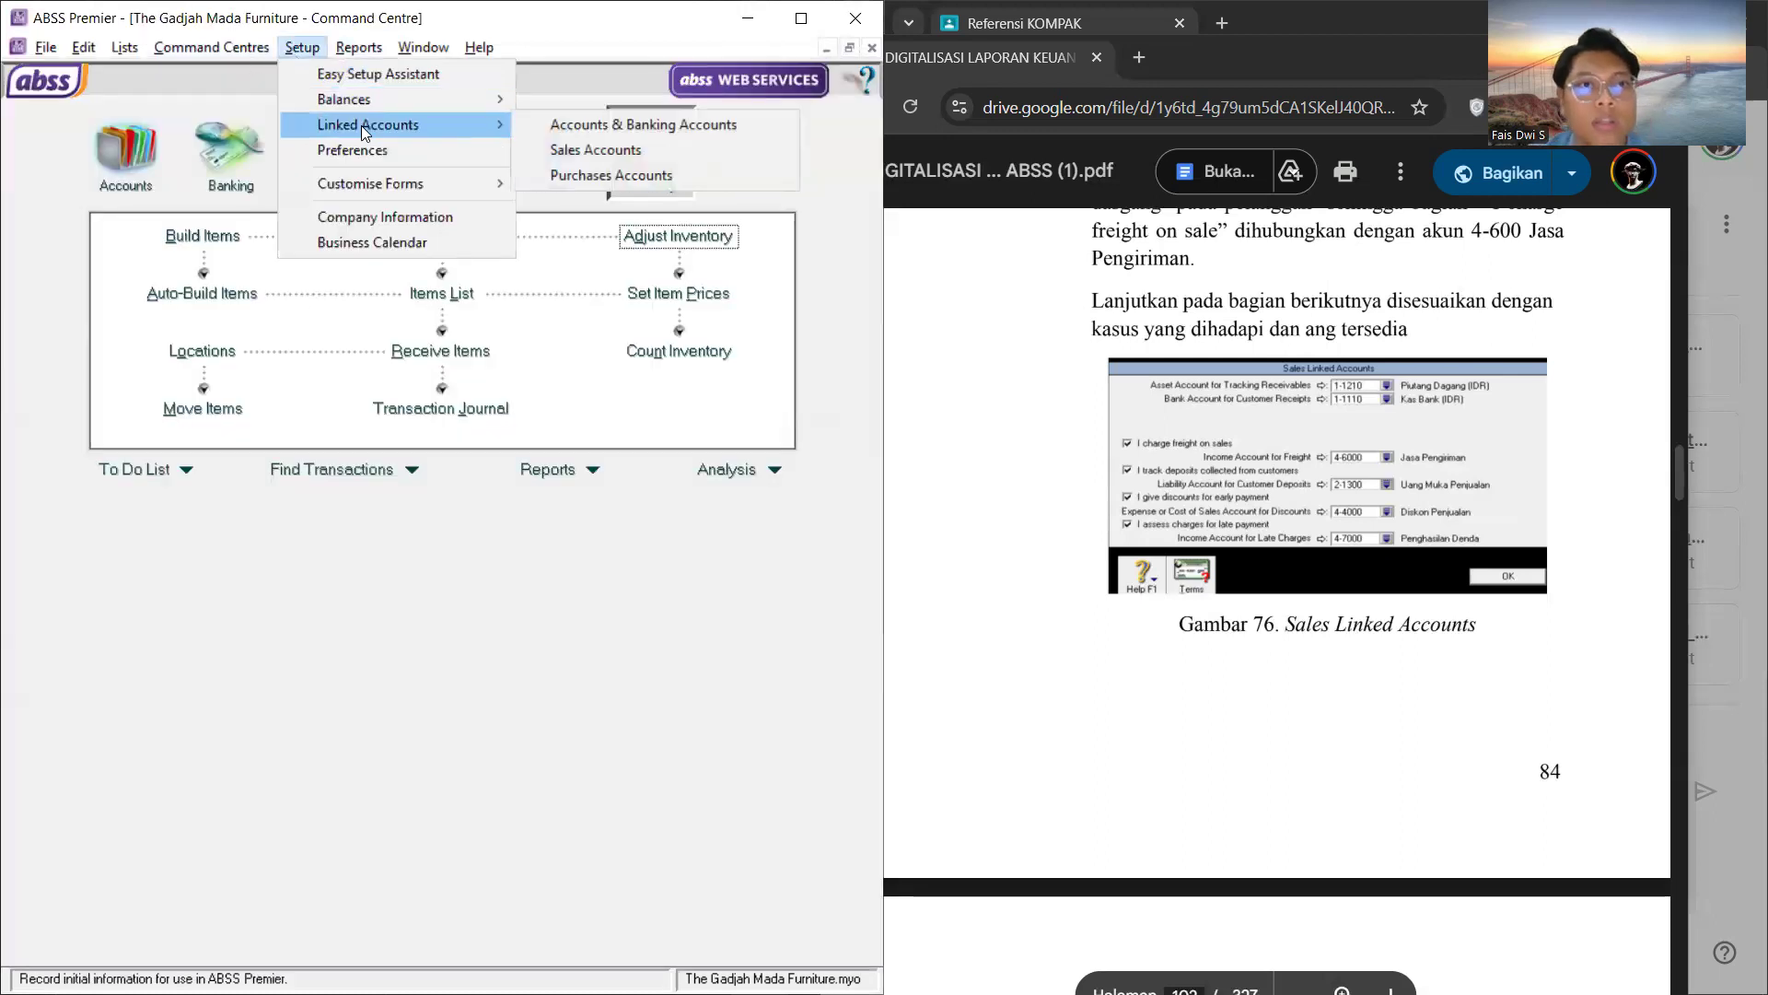
click(538, 179)
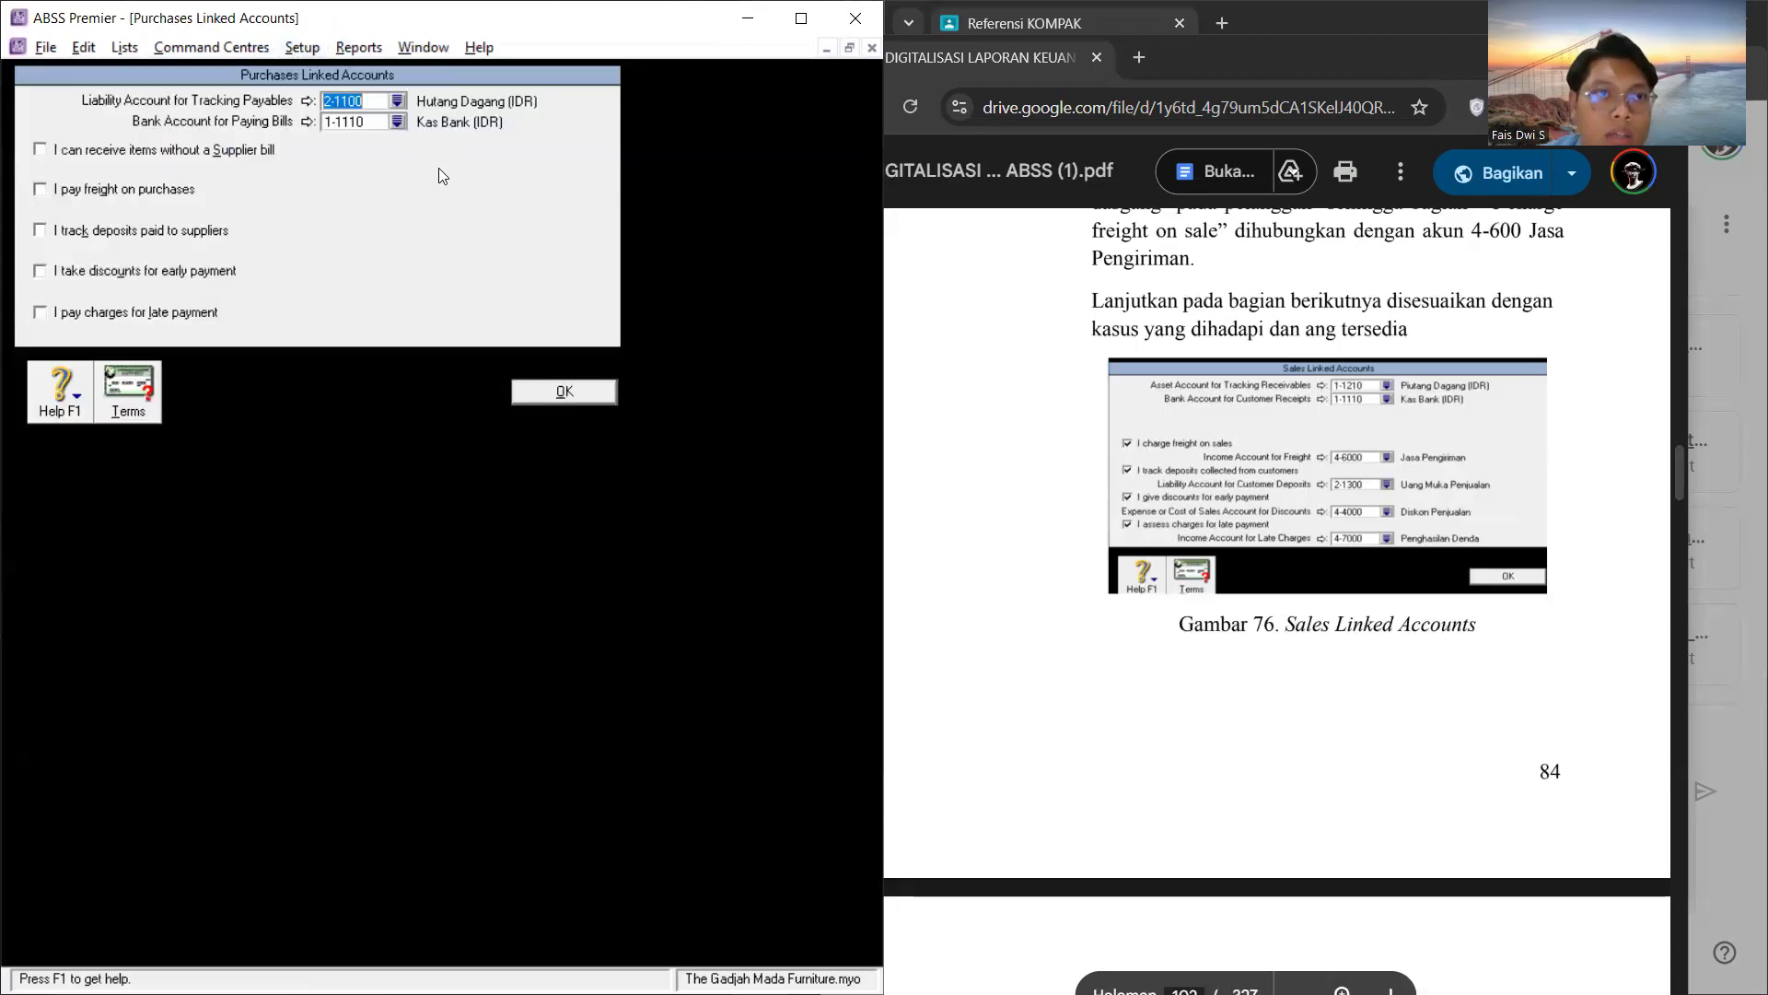
click(306, 121)
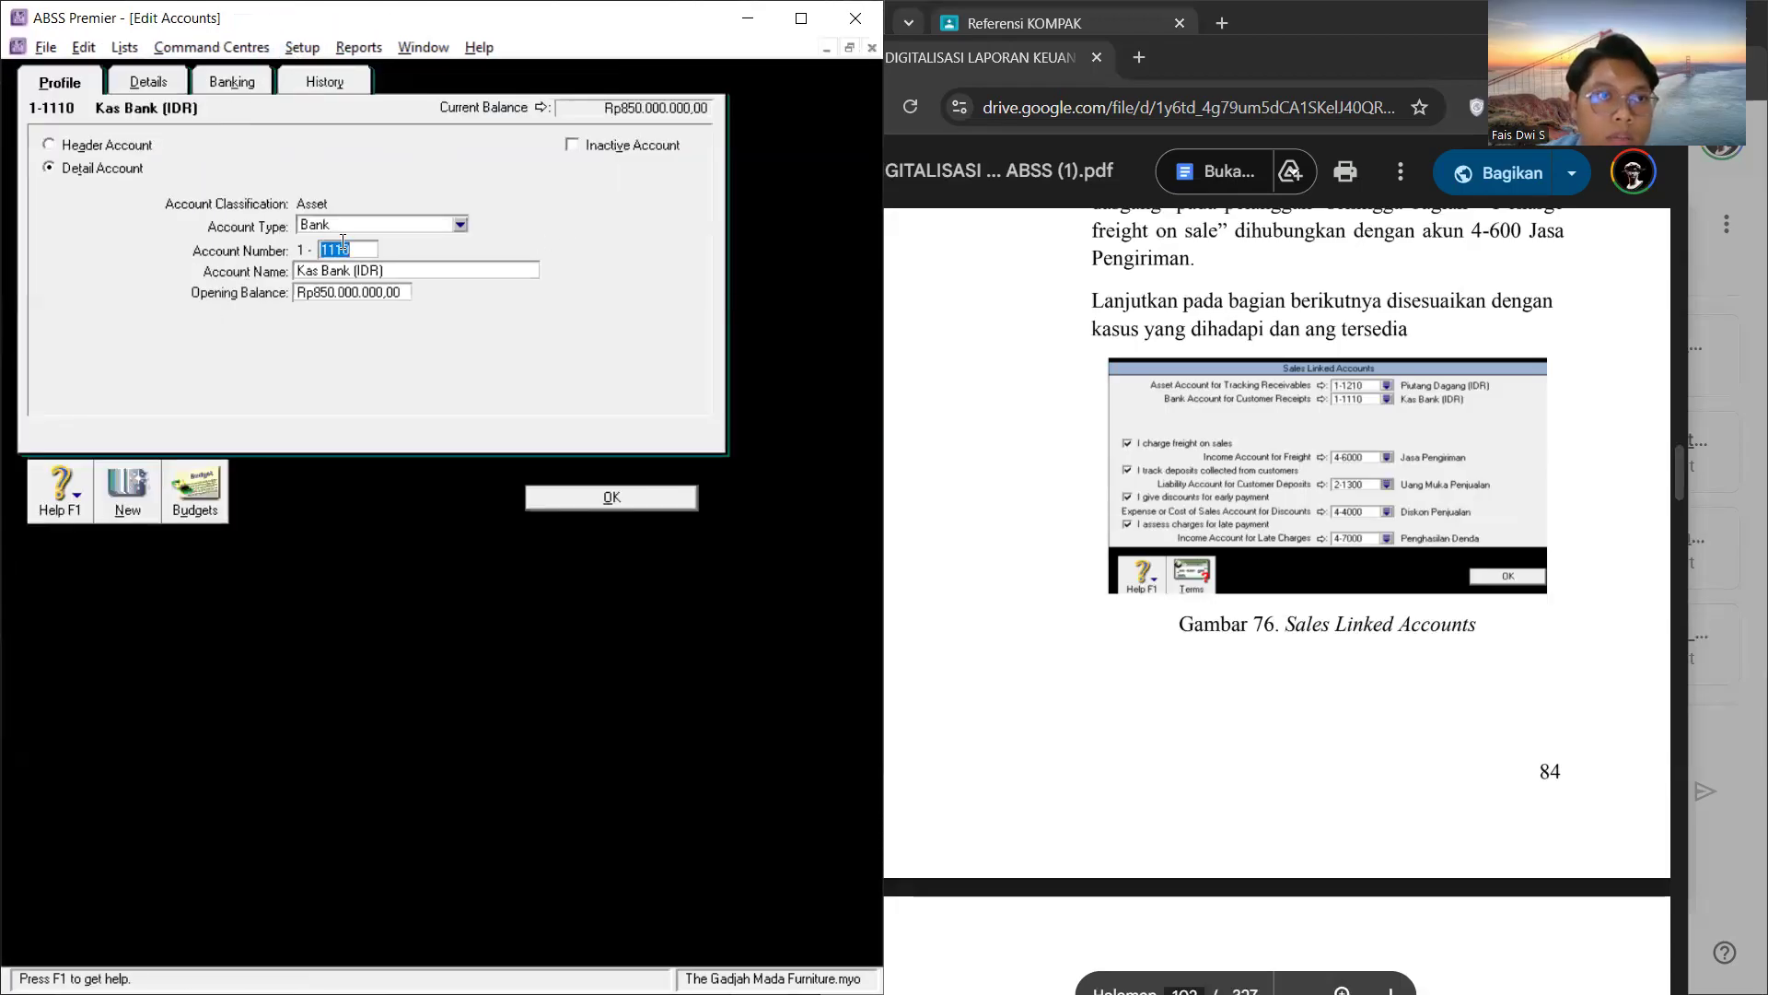
click(536, 497)
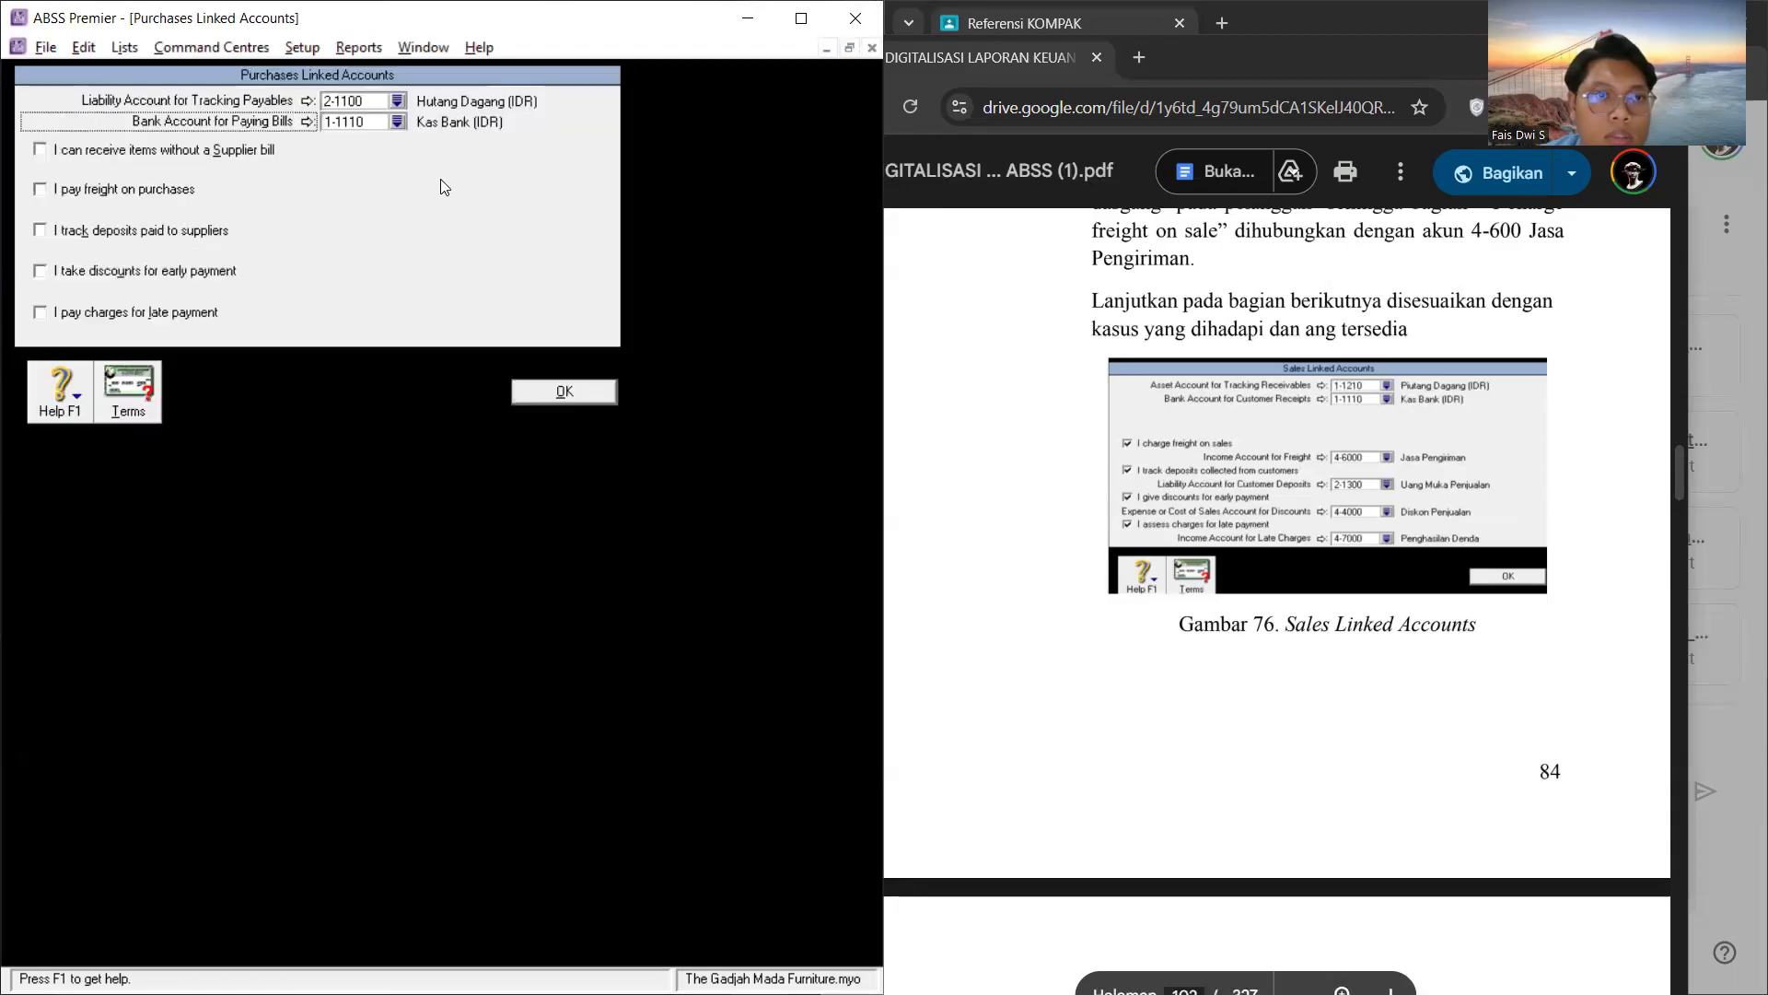
scroll(1275, 532, down, 15)
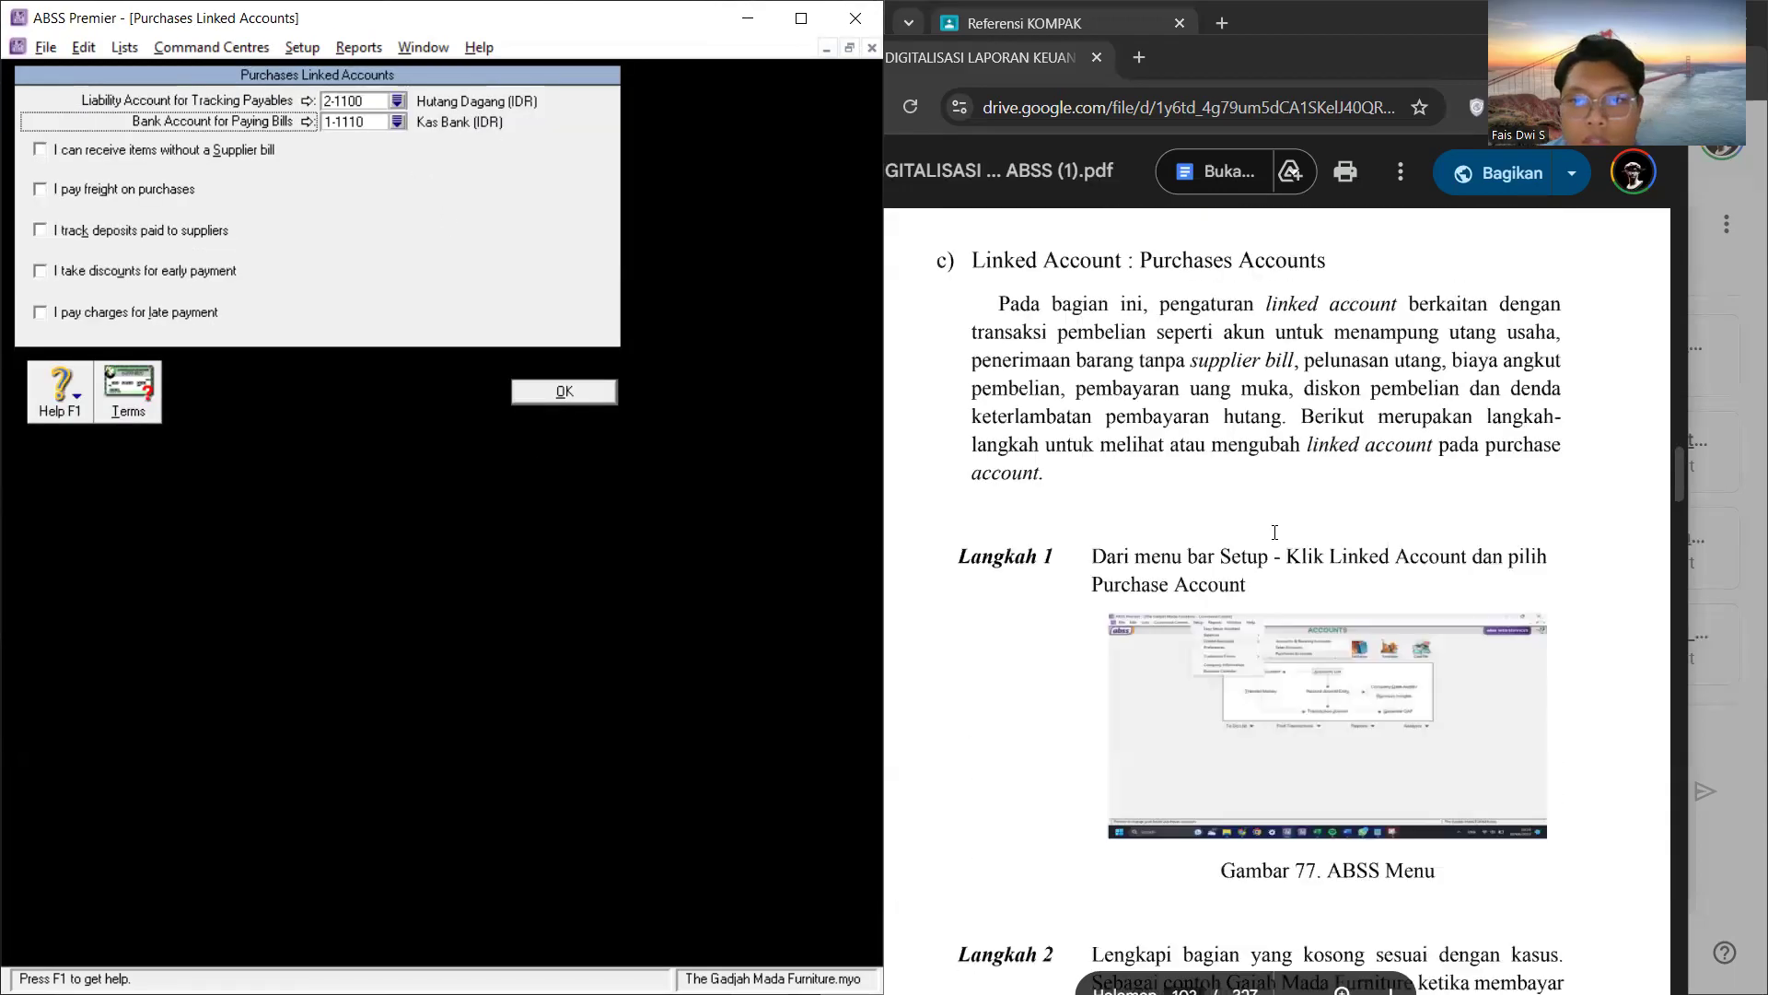
scroll(1274, 532, down, 4)
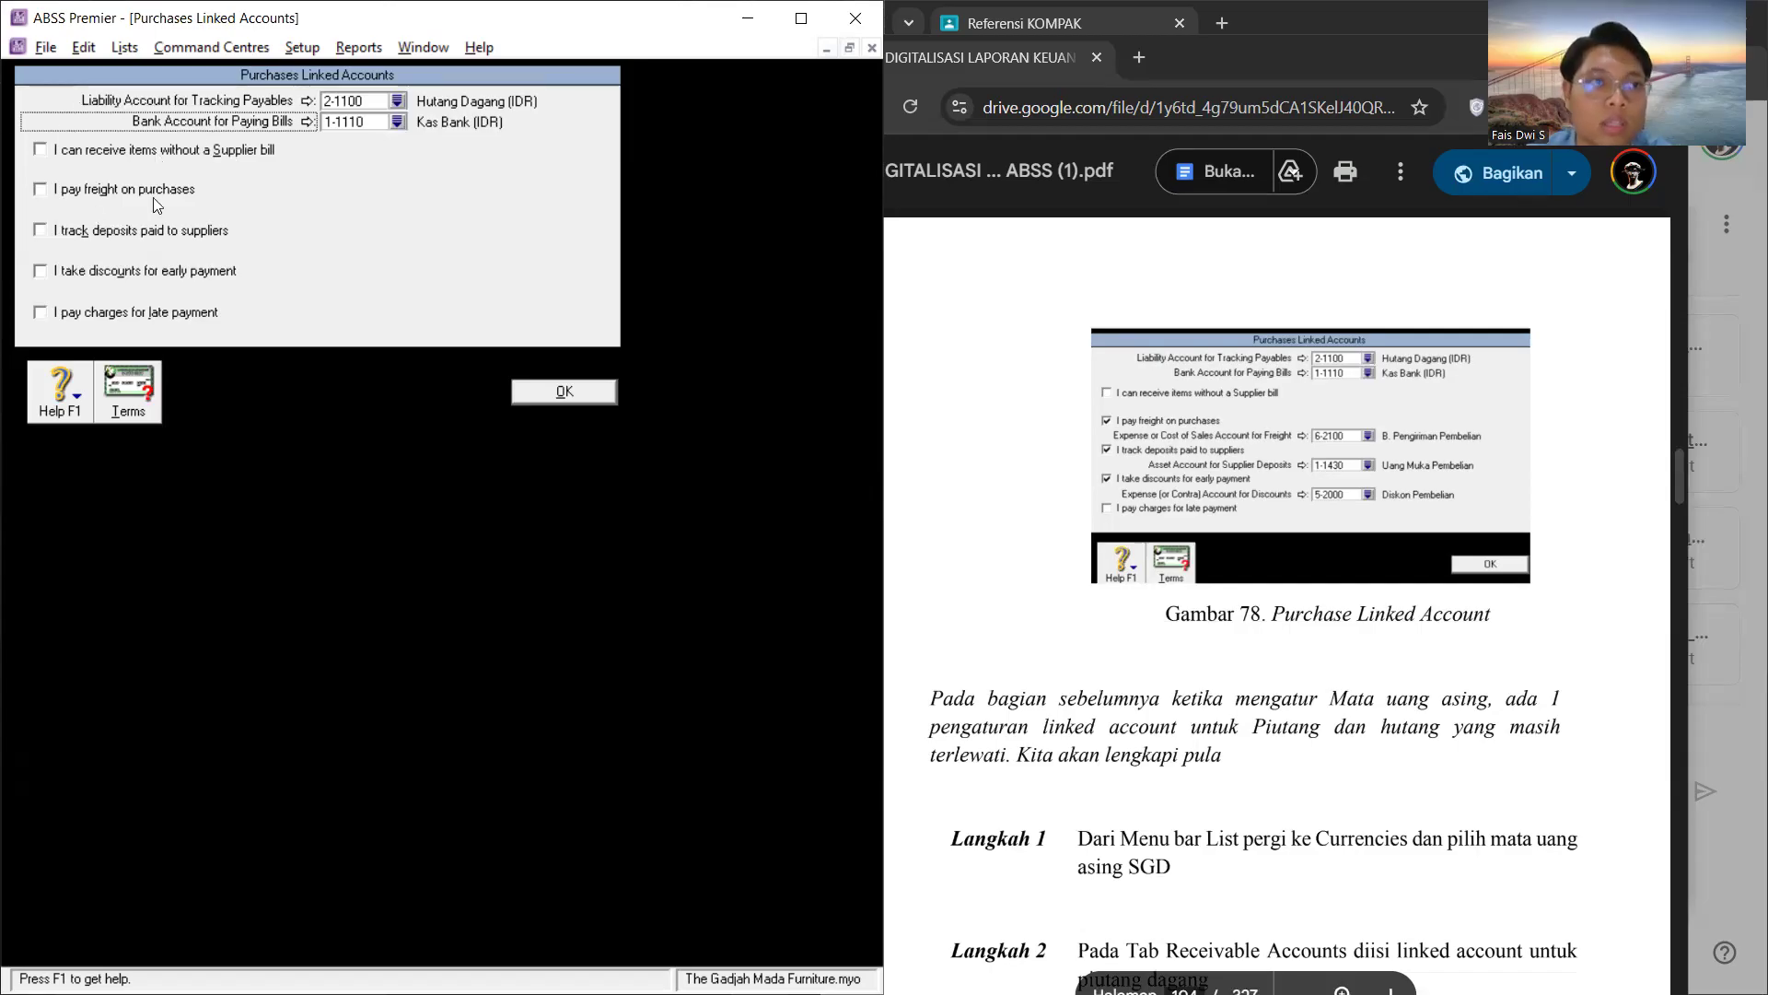
Step: Enable paying freight on purchases and link its expense account to 6-2100 B. Pengiriman Pembelian
click(38, 190)
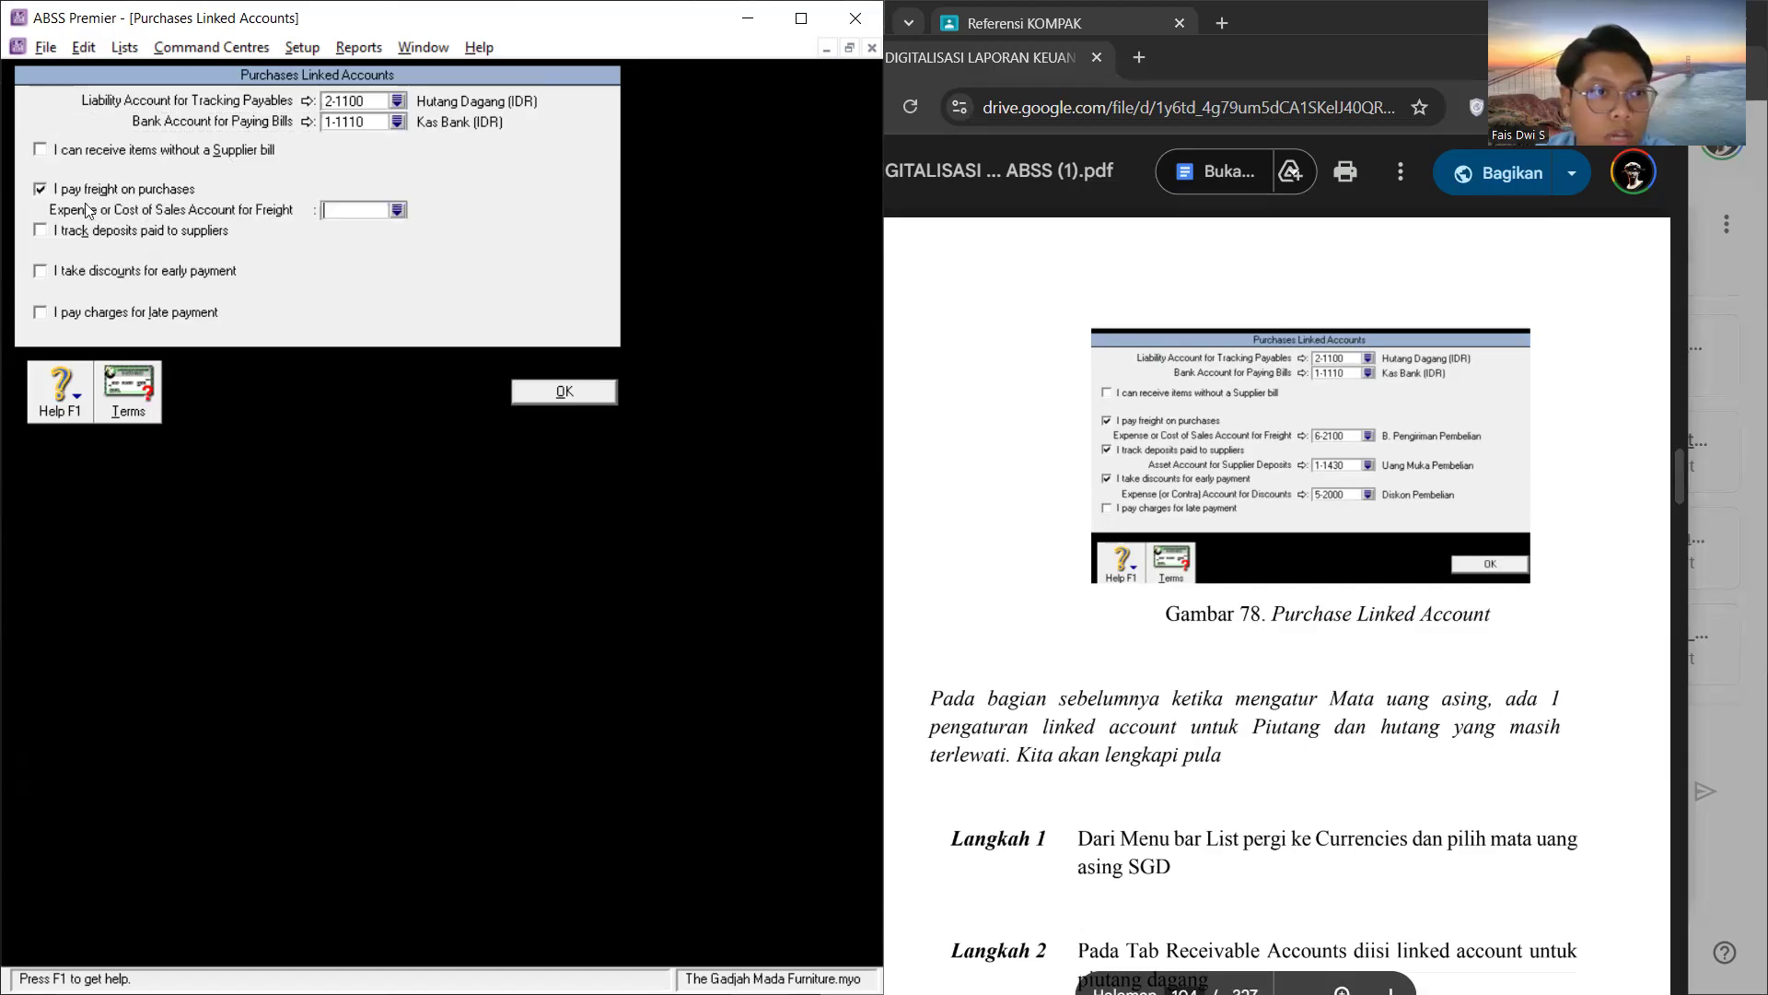
click(397, 211)
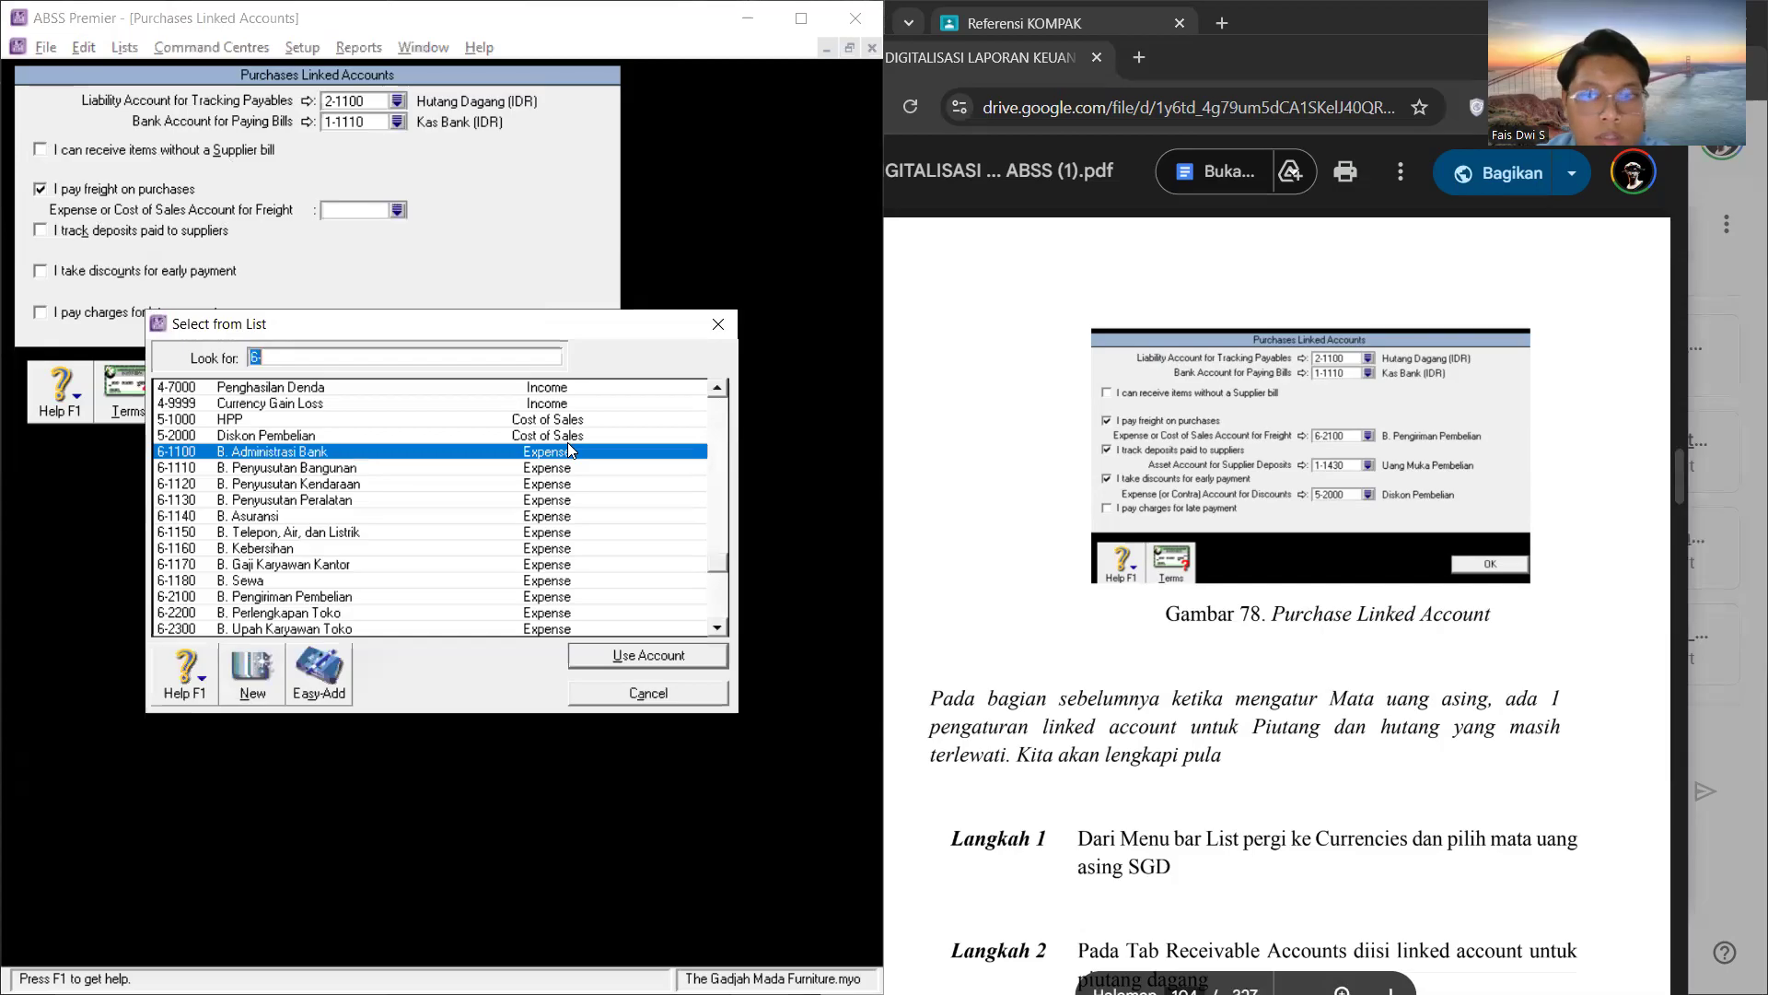
scroll(368, 484, down, 1)
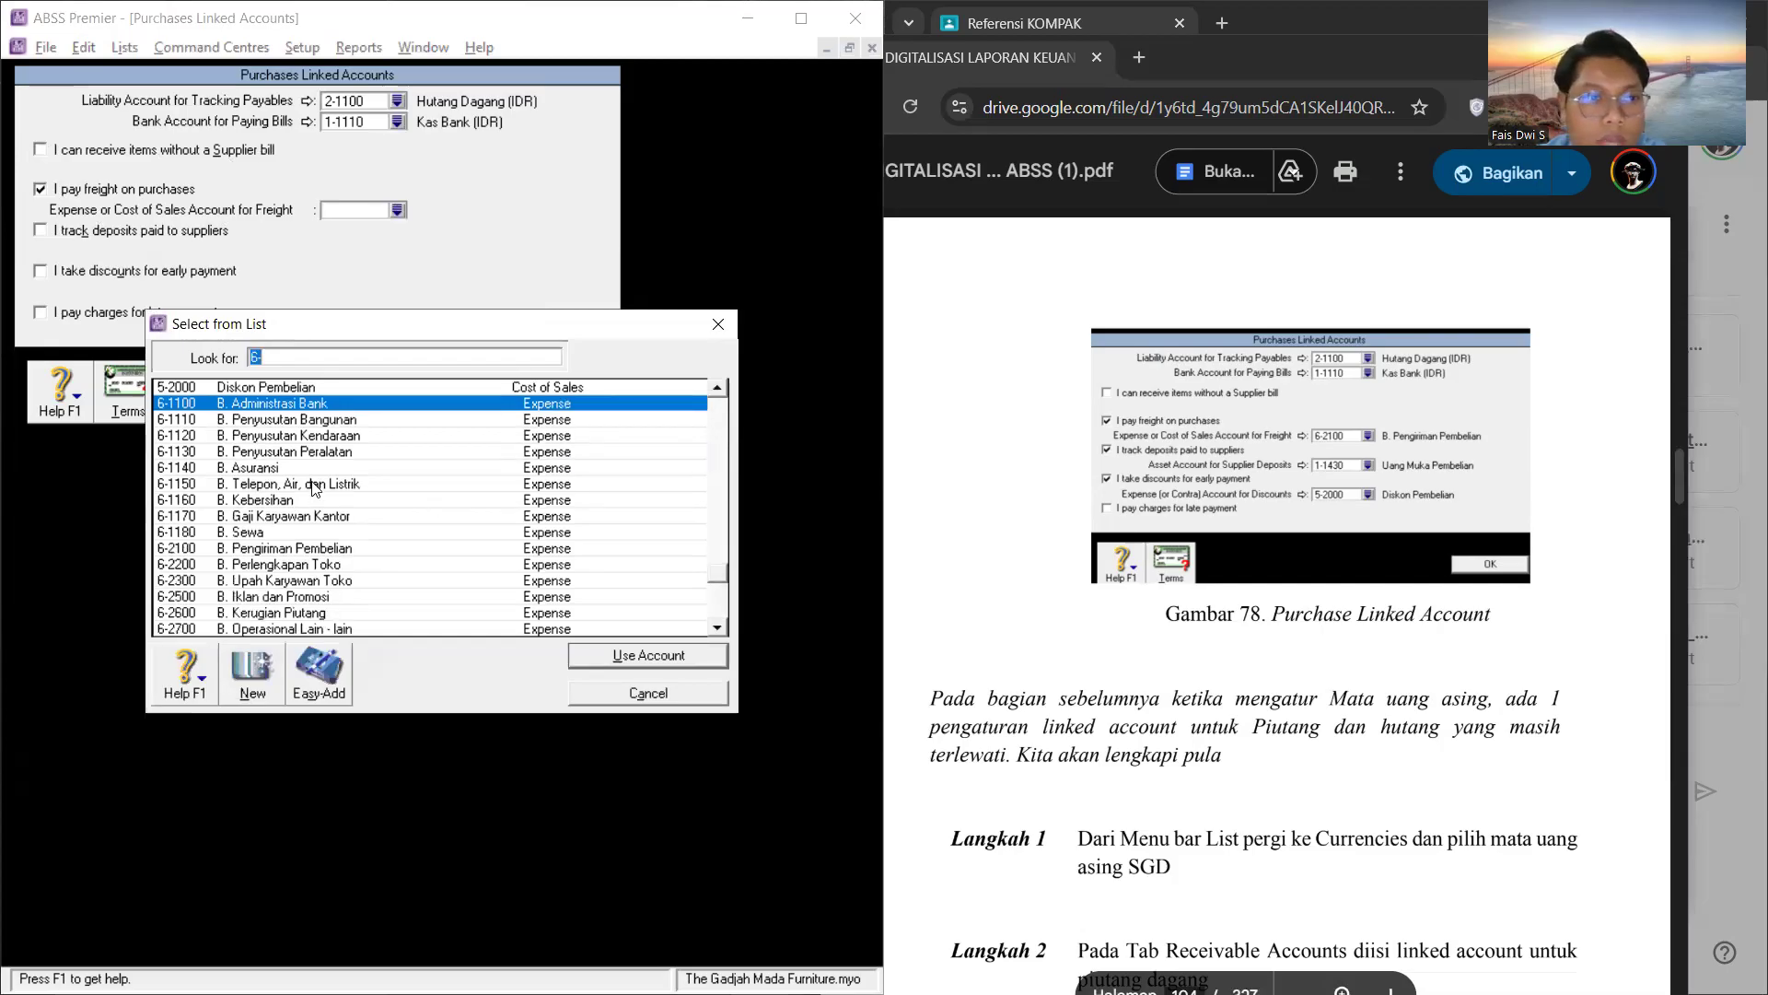
text(6-2100)
click(649, 655)
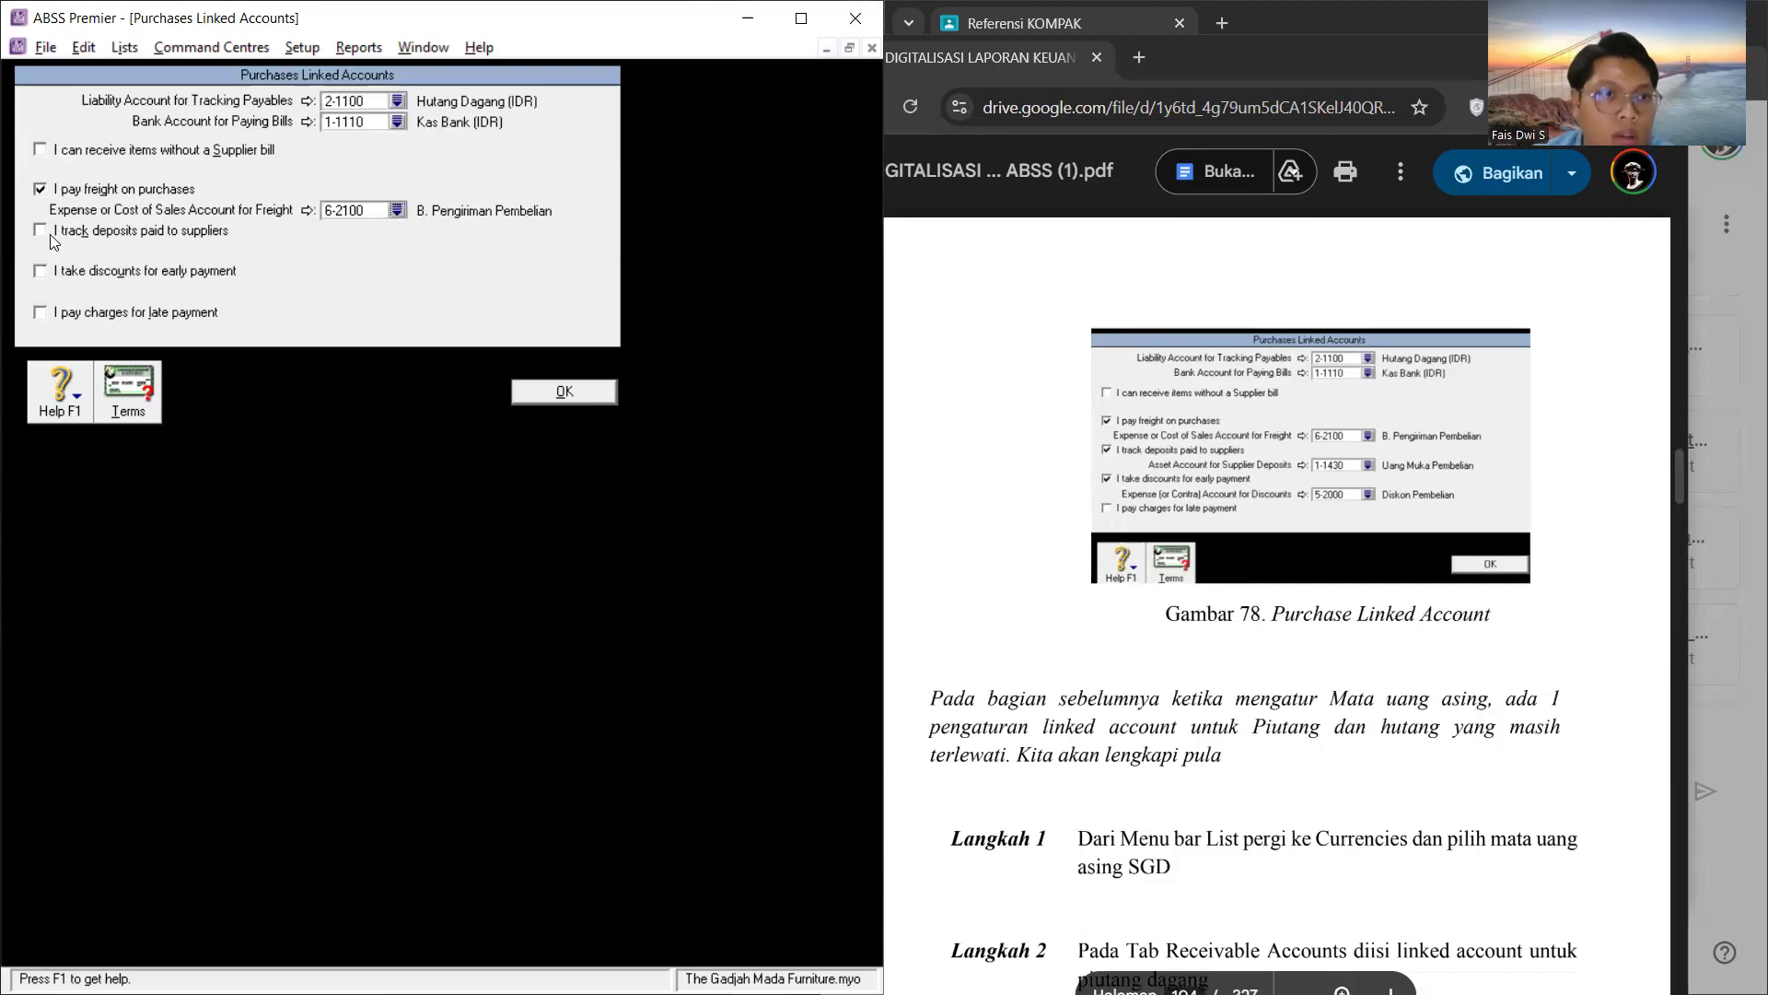
Step: Enable tracking of deposits paid to suppliers and link its asset account to 1-1430 Uang Muka Pembelian
click(41, 231)
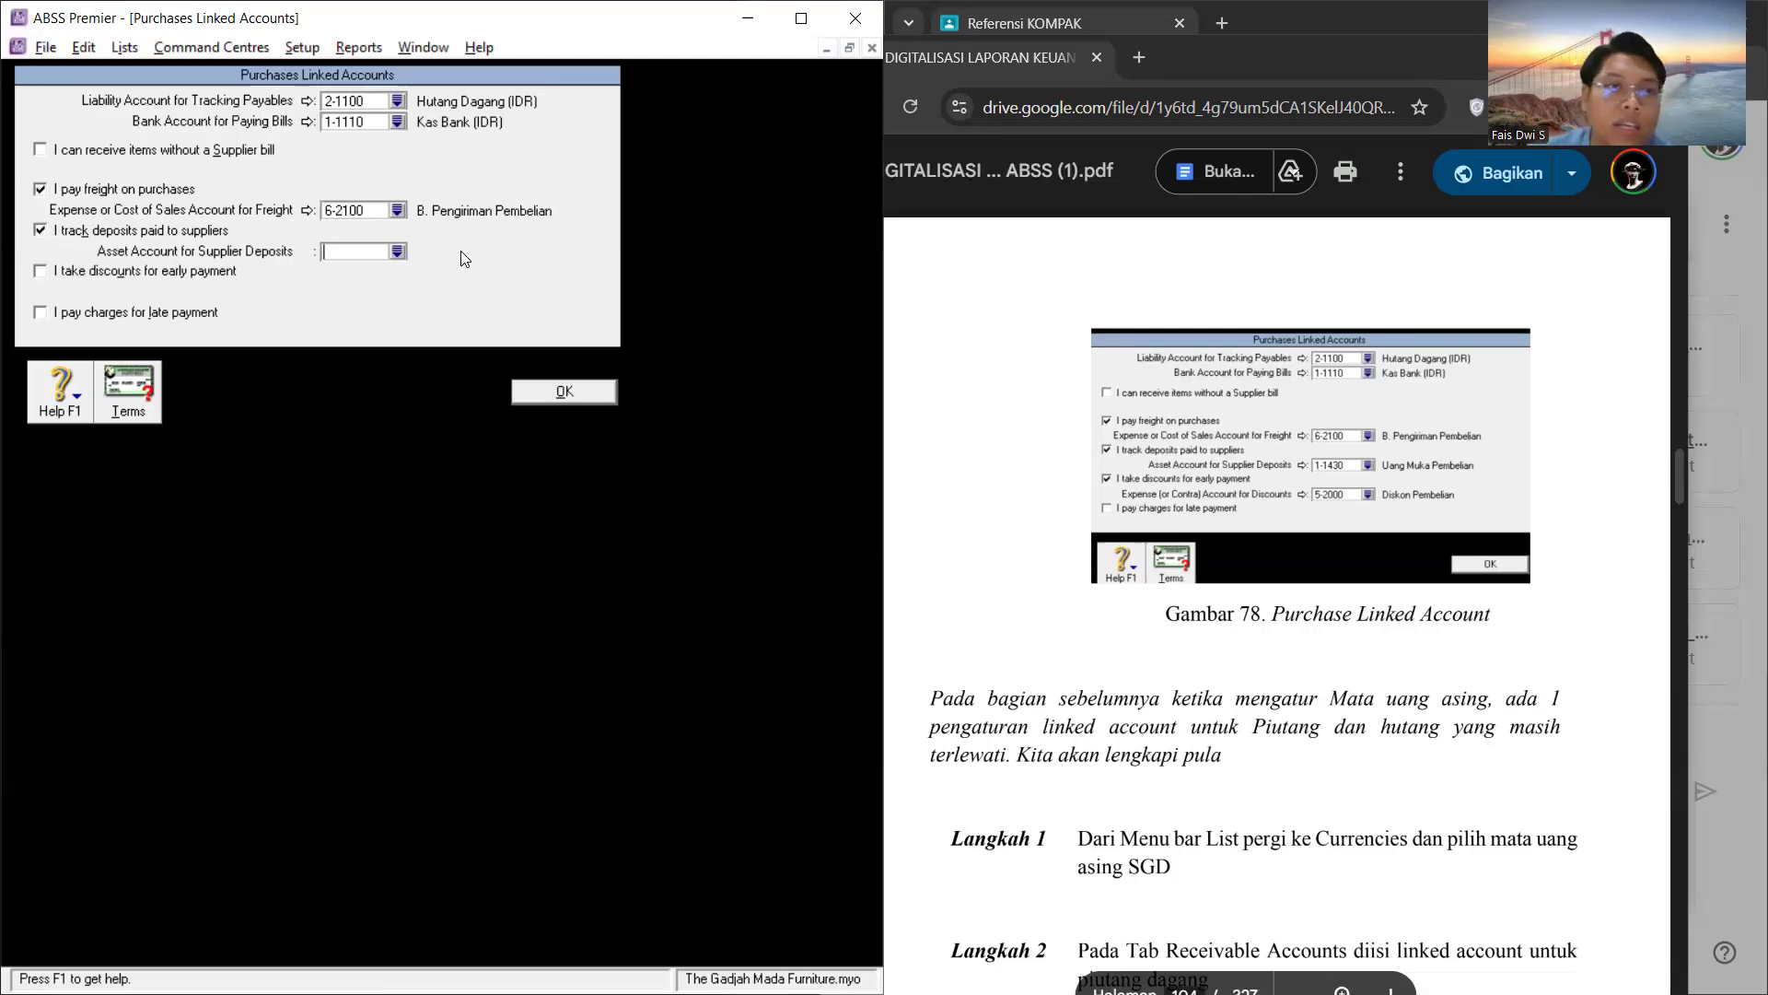
click(401, 250)
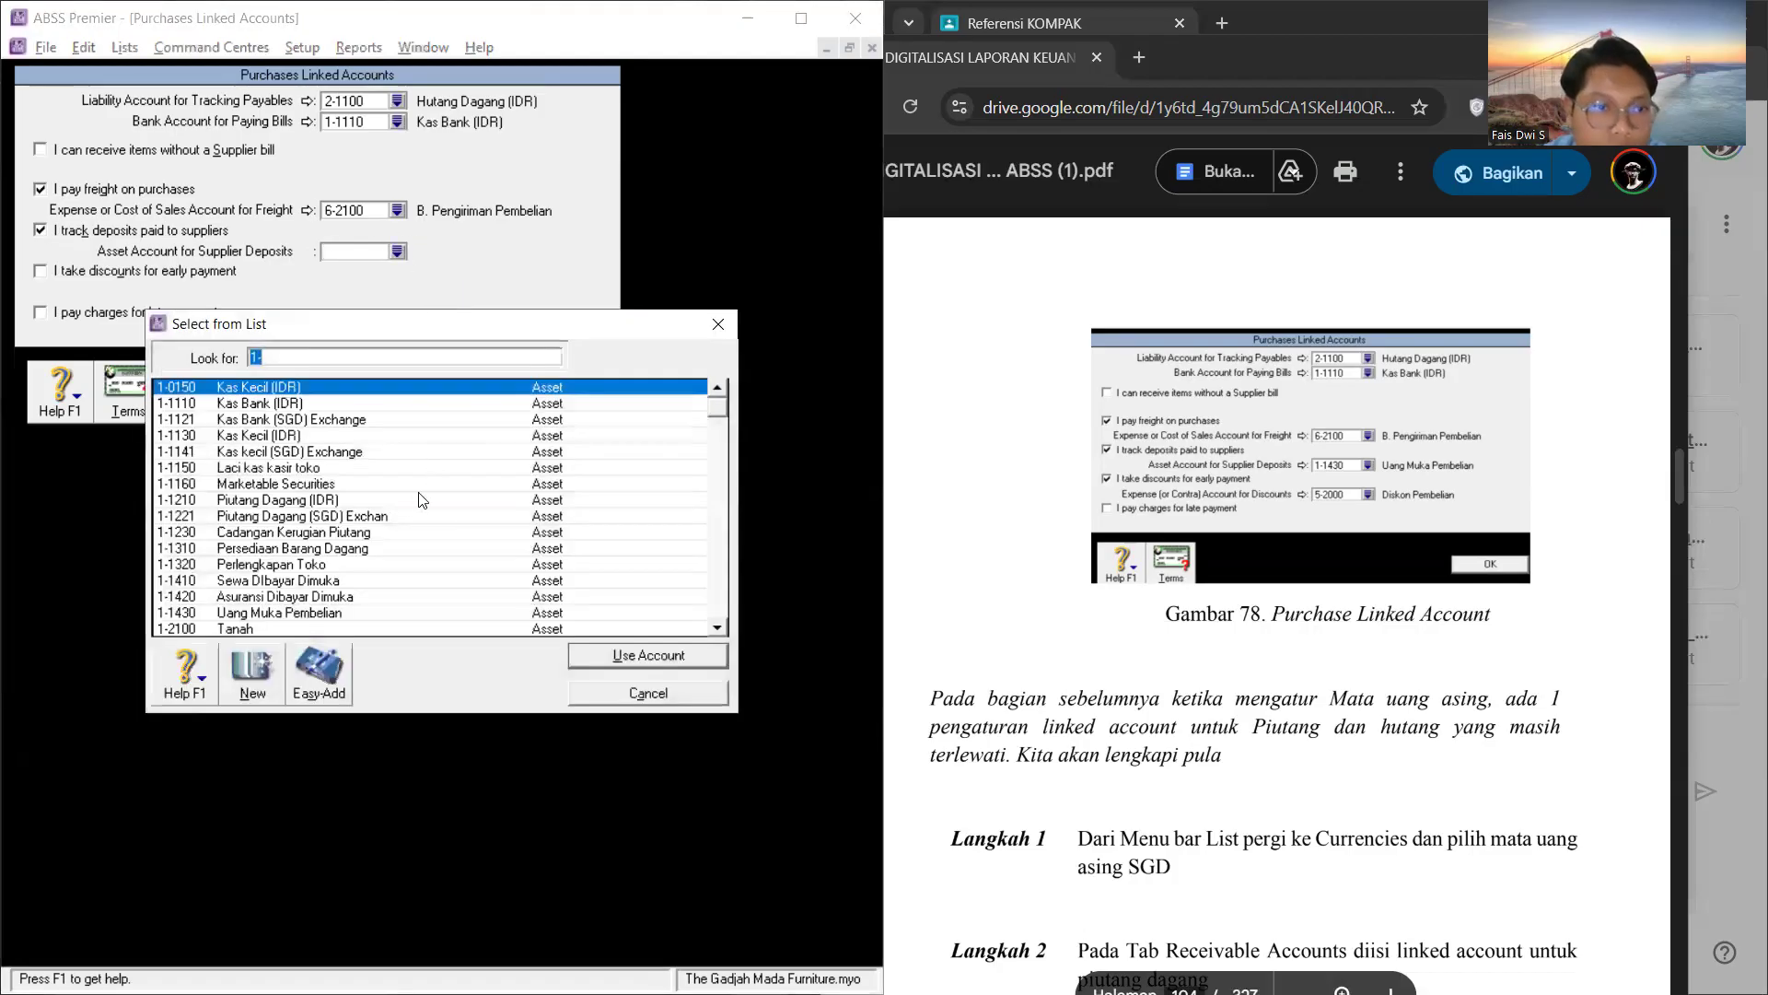
scroll(401, 551, down, 7)
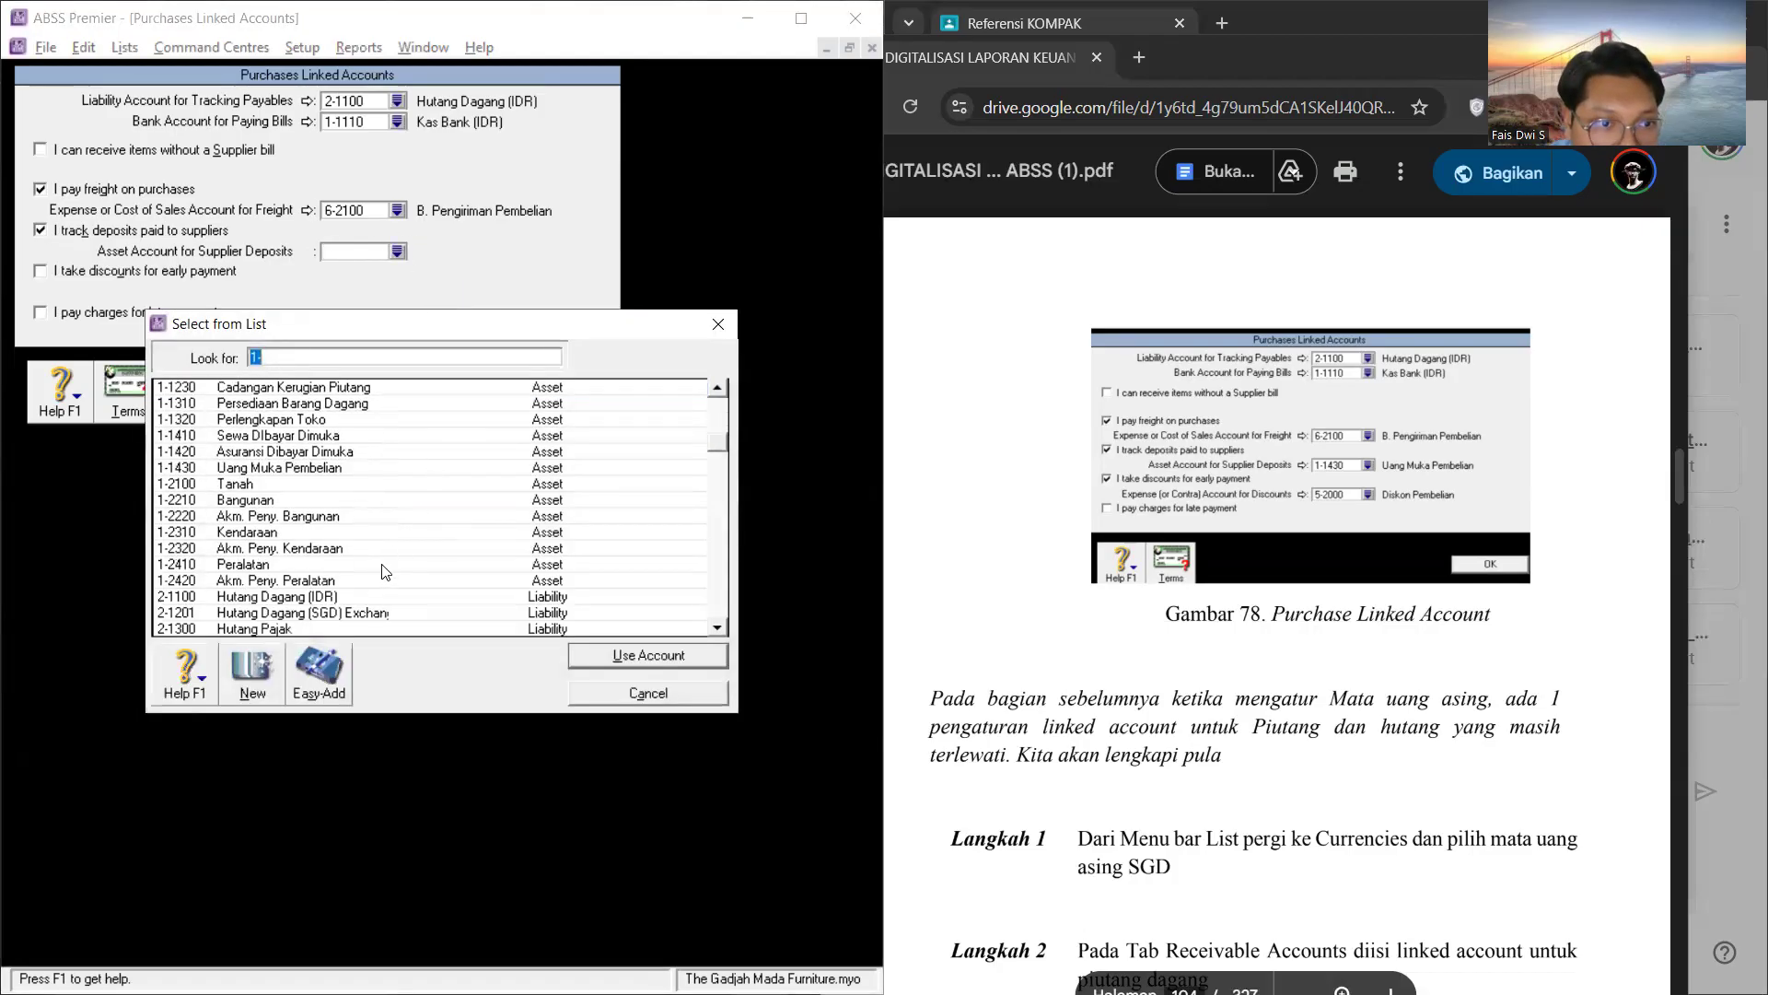
scroll(385, 572, up, 5)
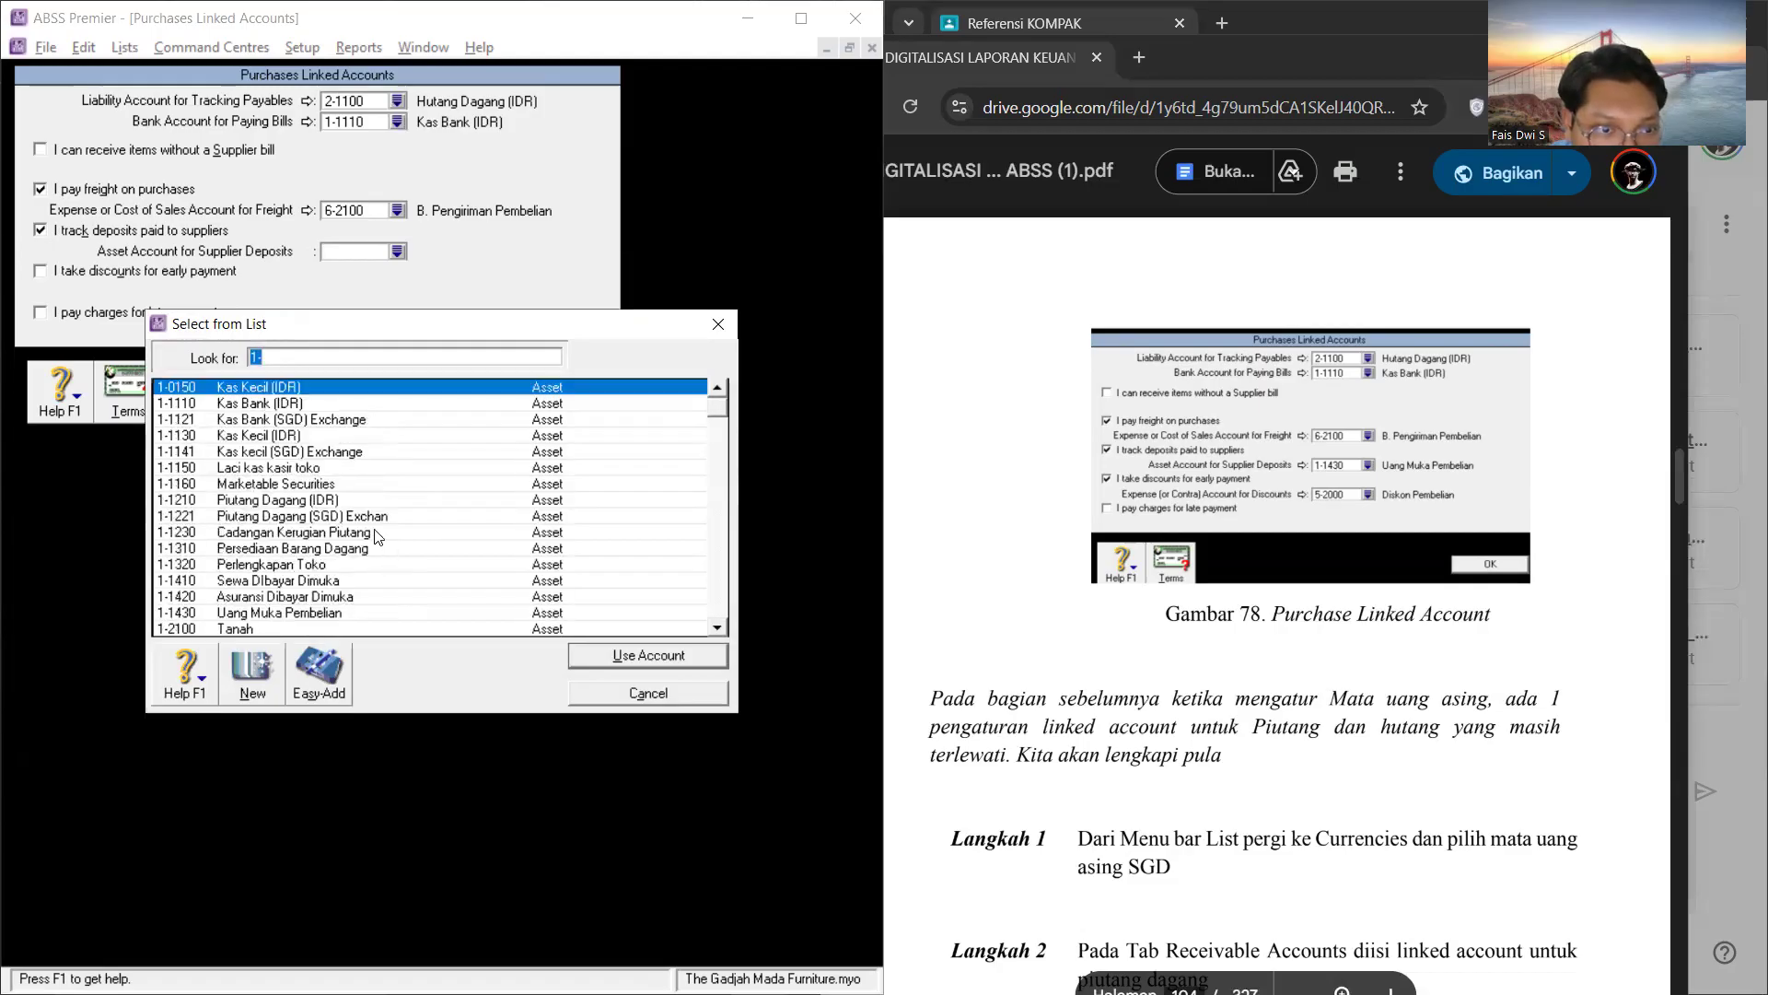
scroll(381, 558, down, 1)
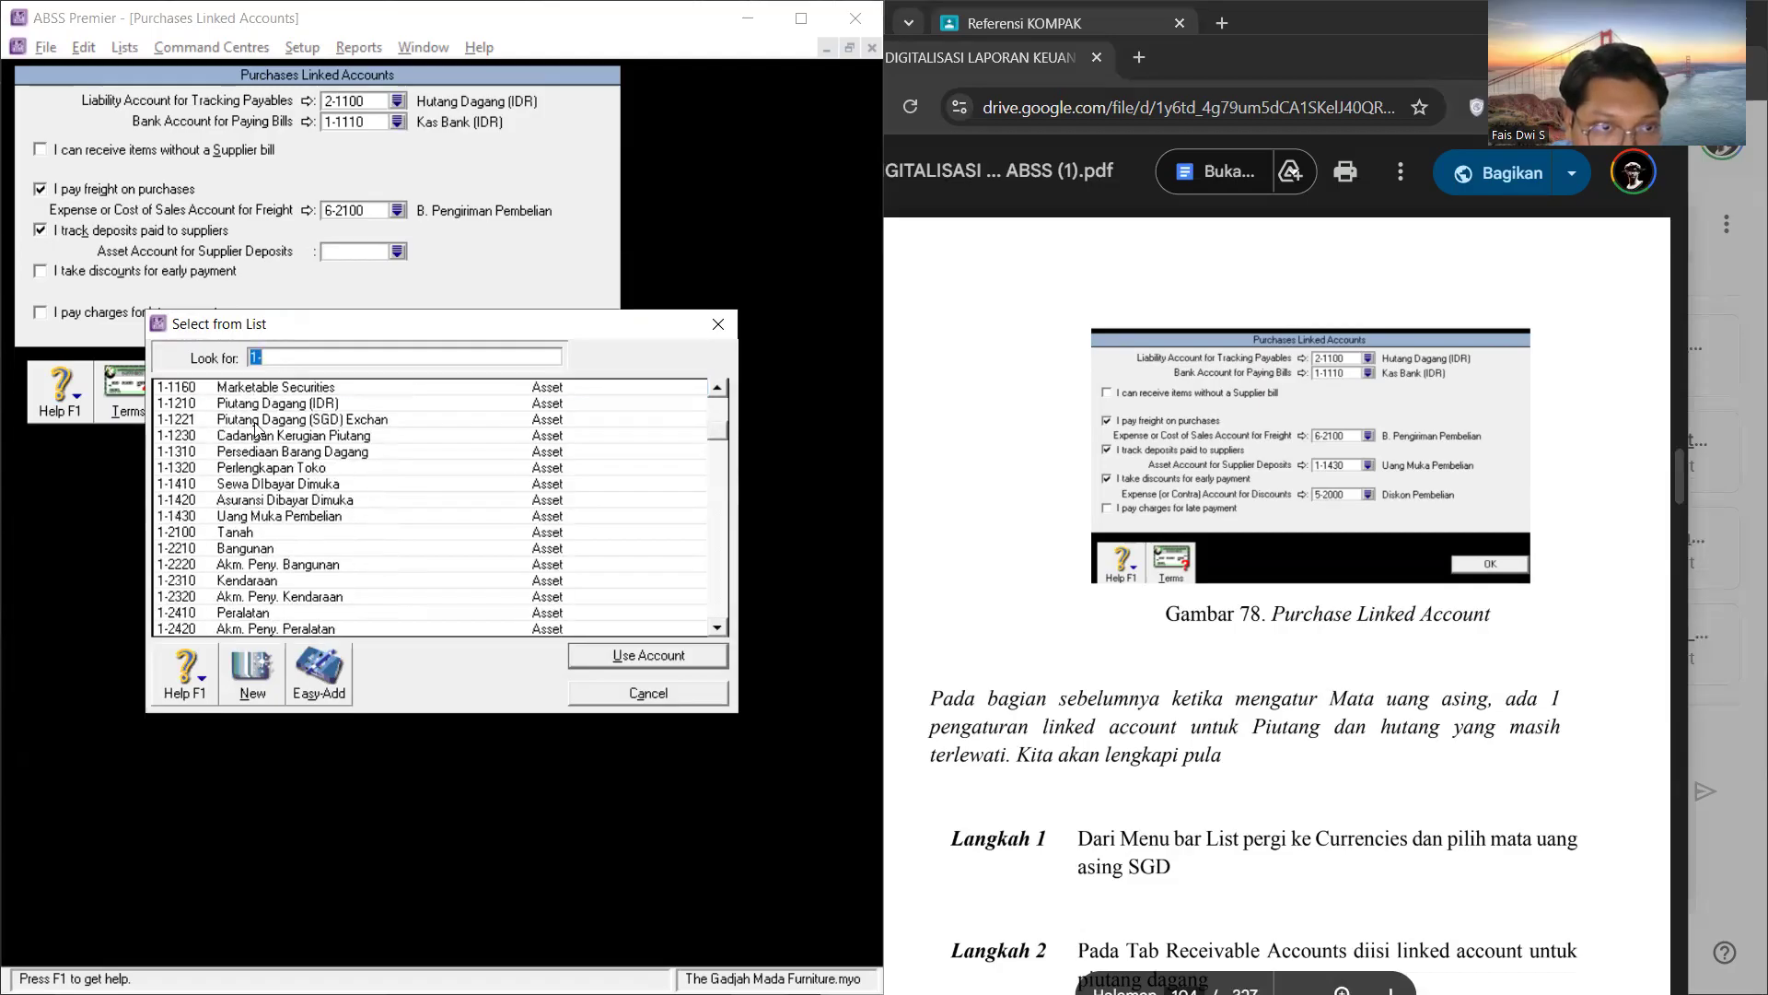
scroll(254, 476, down, 1)
click(313, 471)
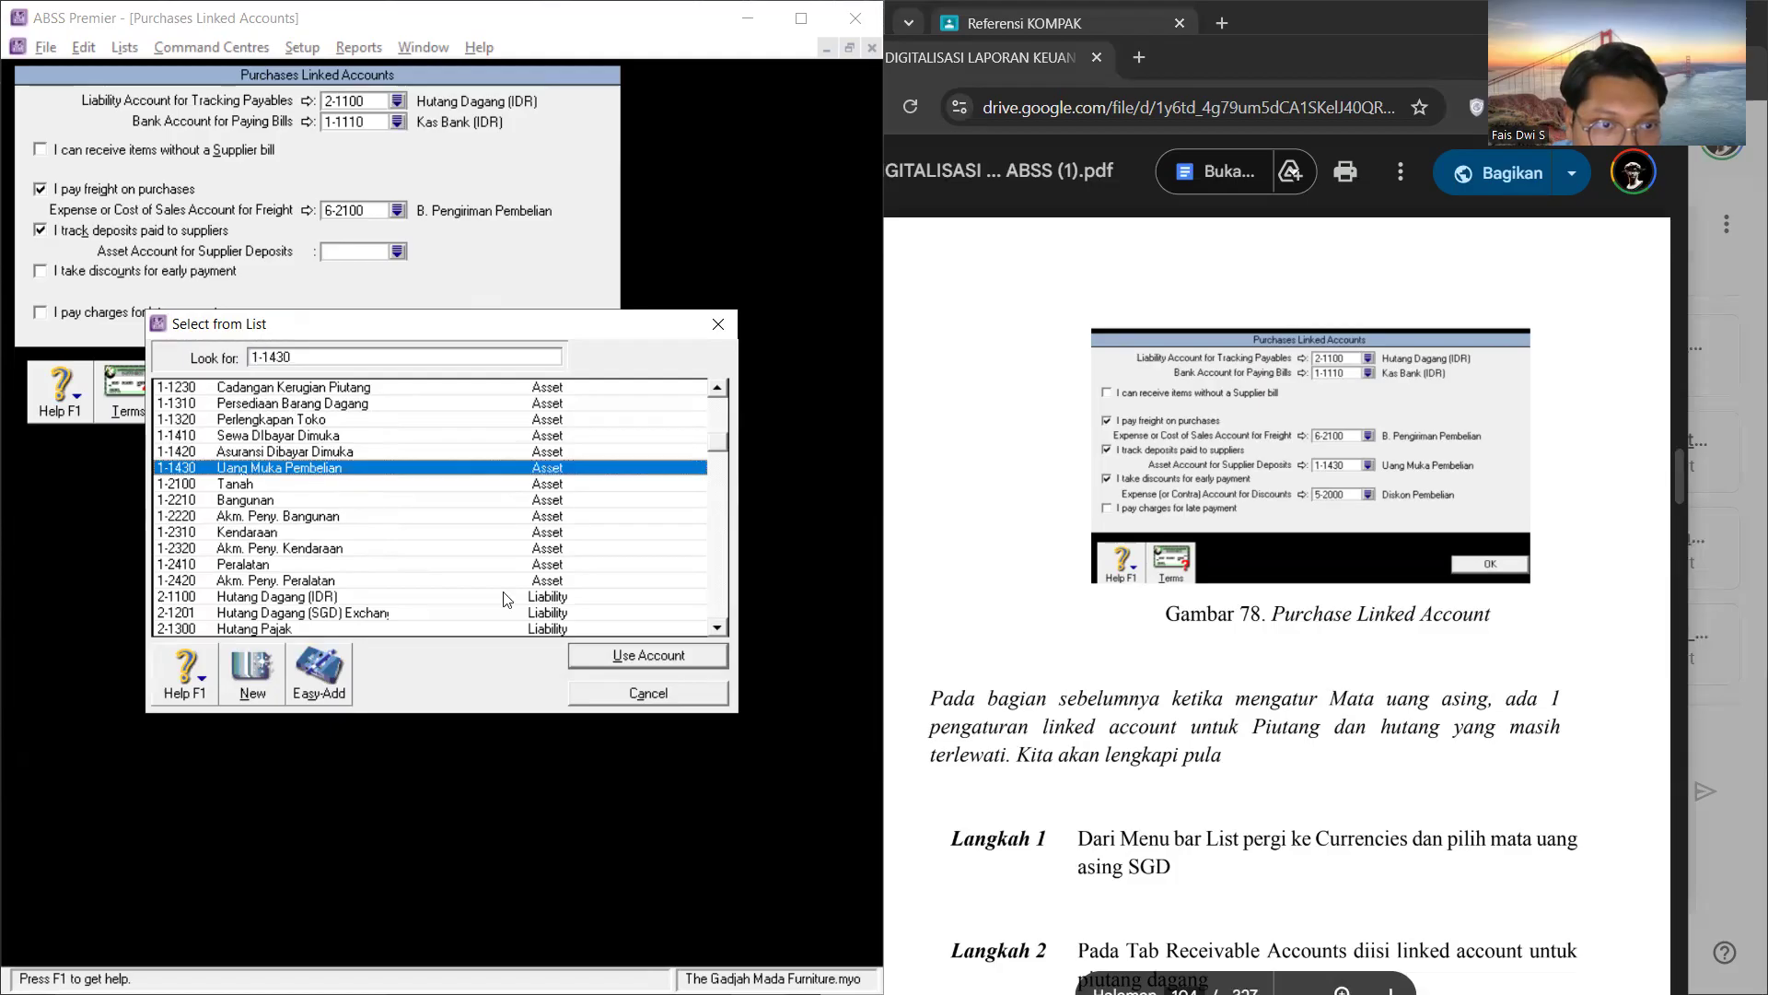
click(645, 655)
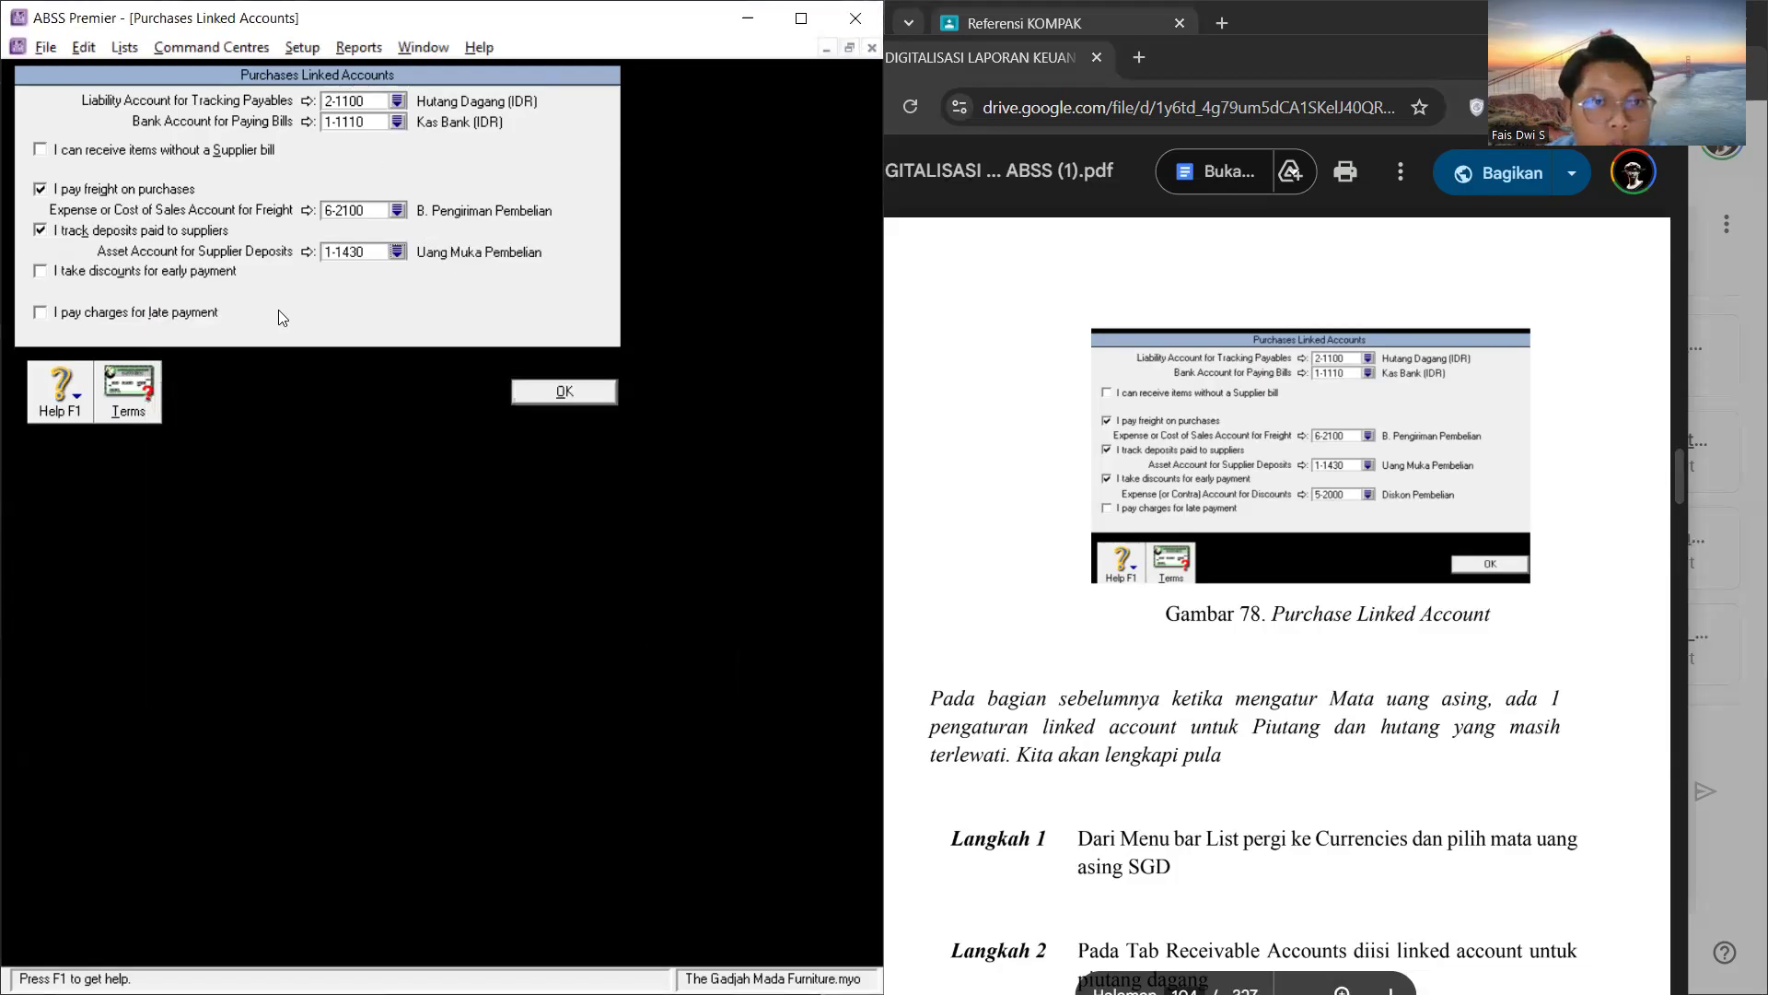
Step: Enable taking purchase discounts for early payment and link the discount account to 5-2000 Diskon Pembelian
click(40, 271)
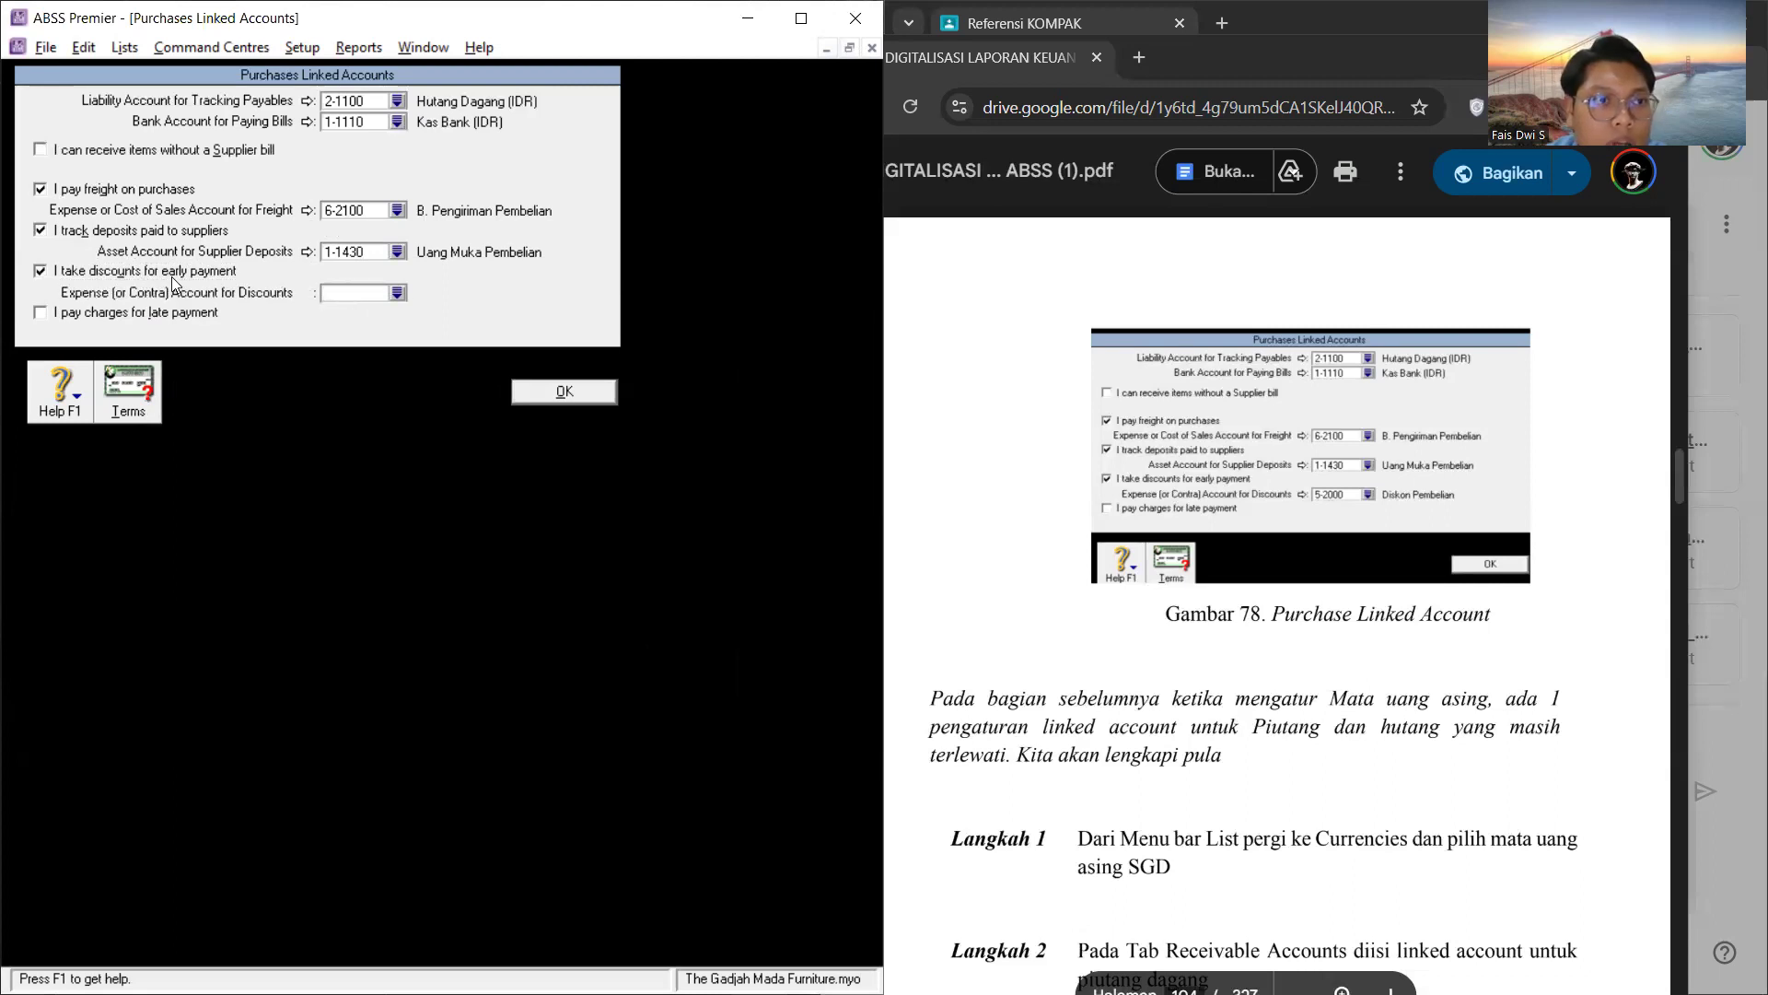
click(397, 293)
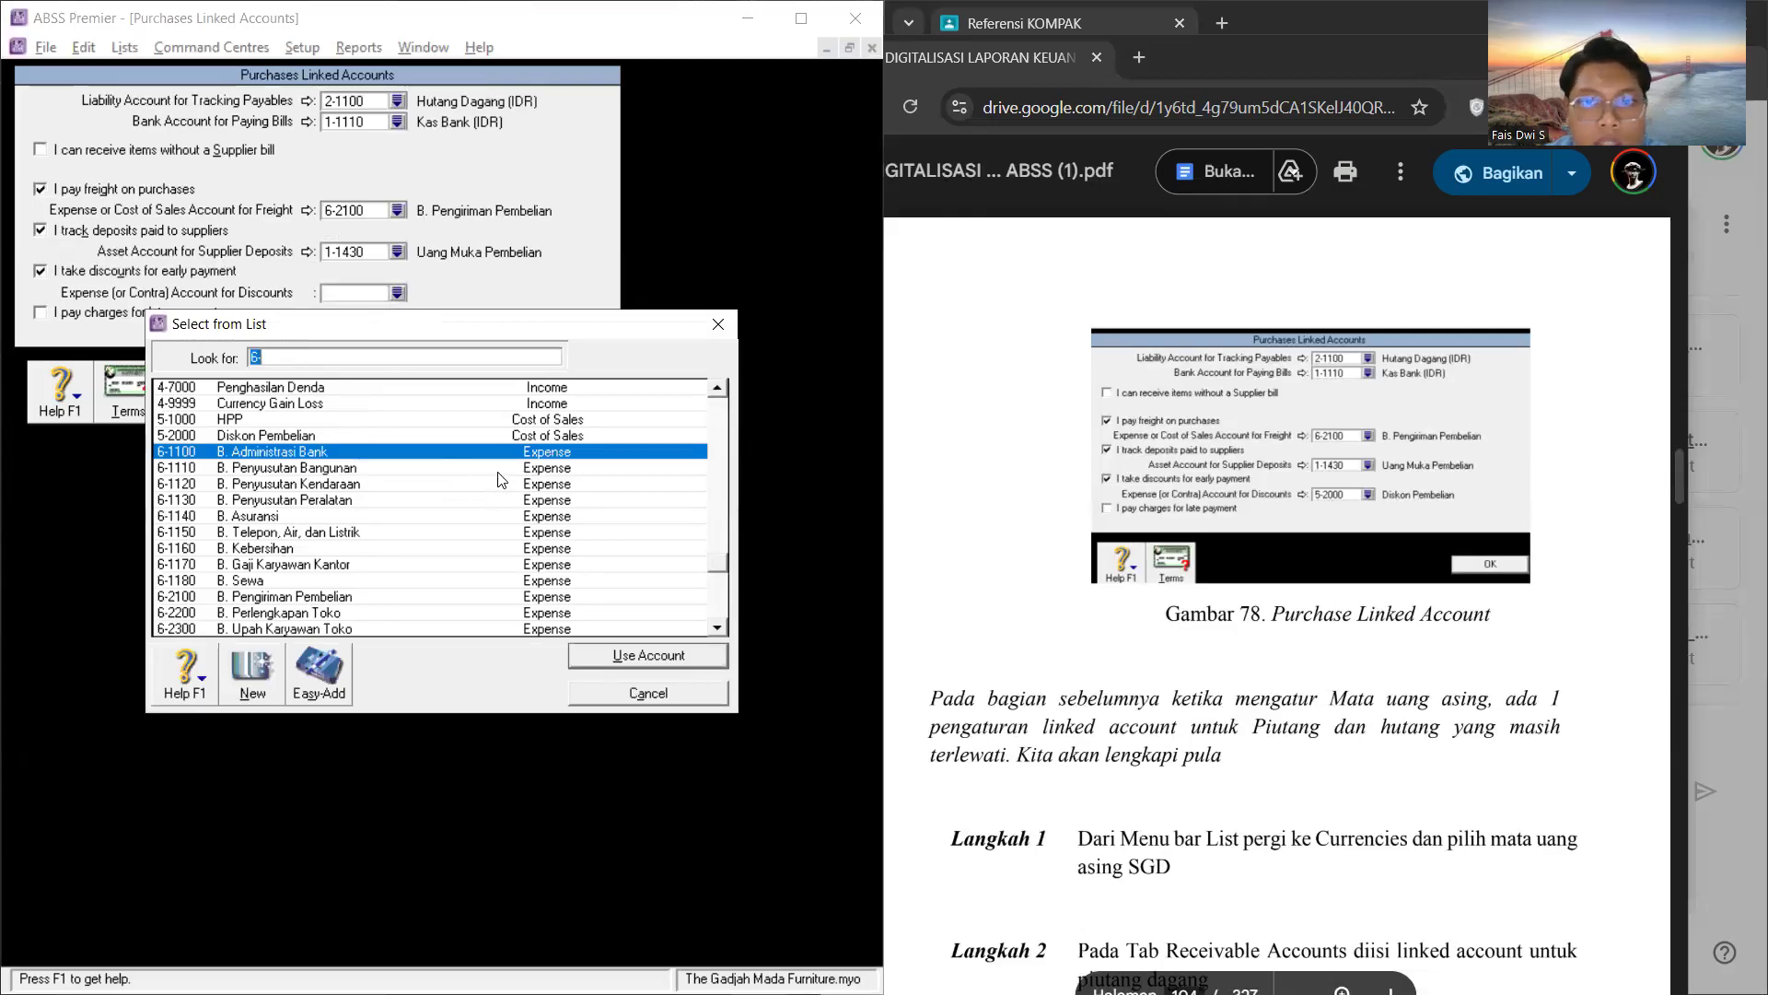
scroll(472, 484, up, 3)
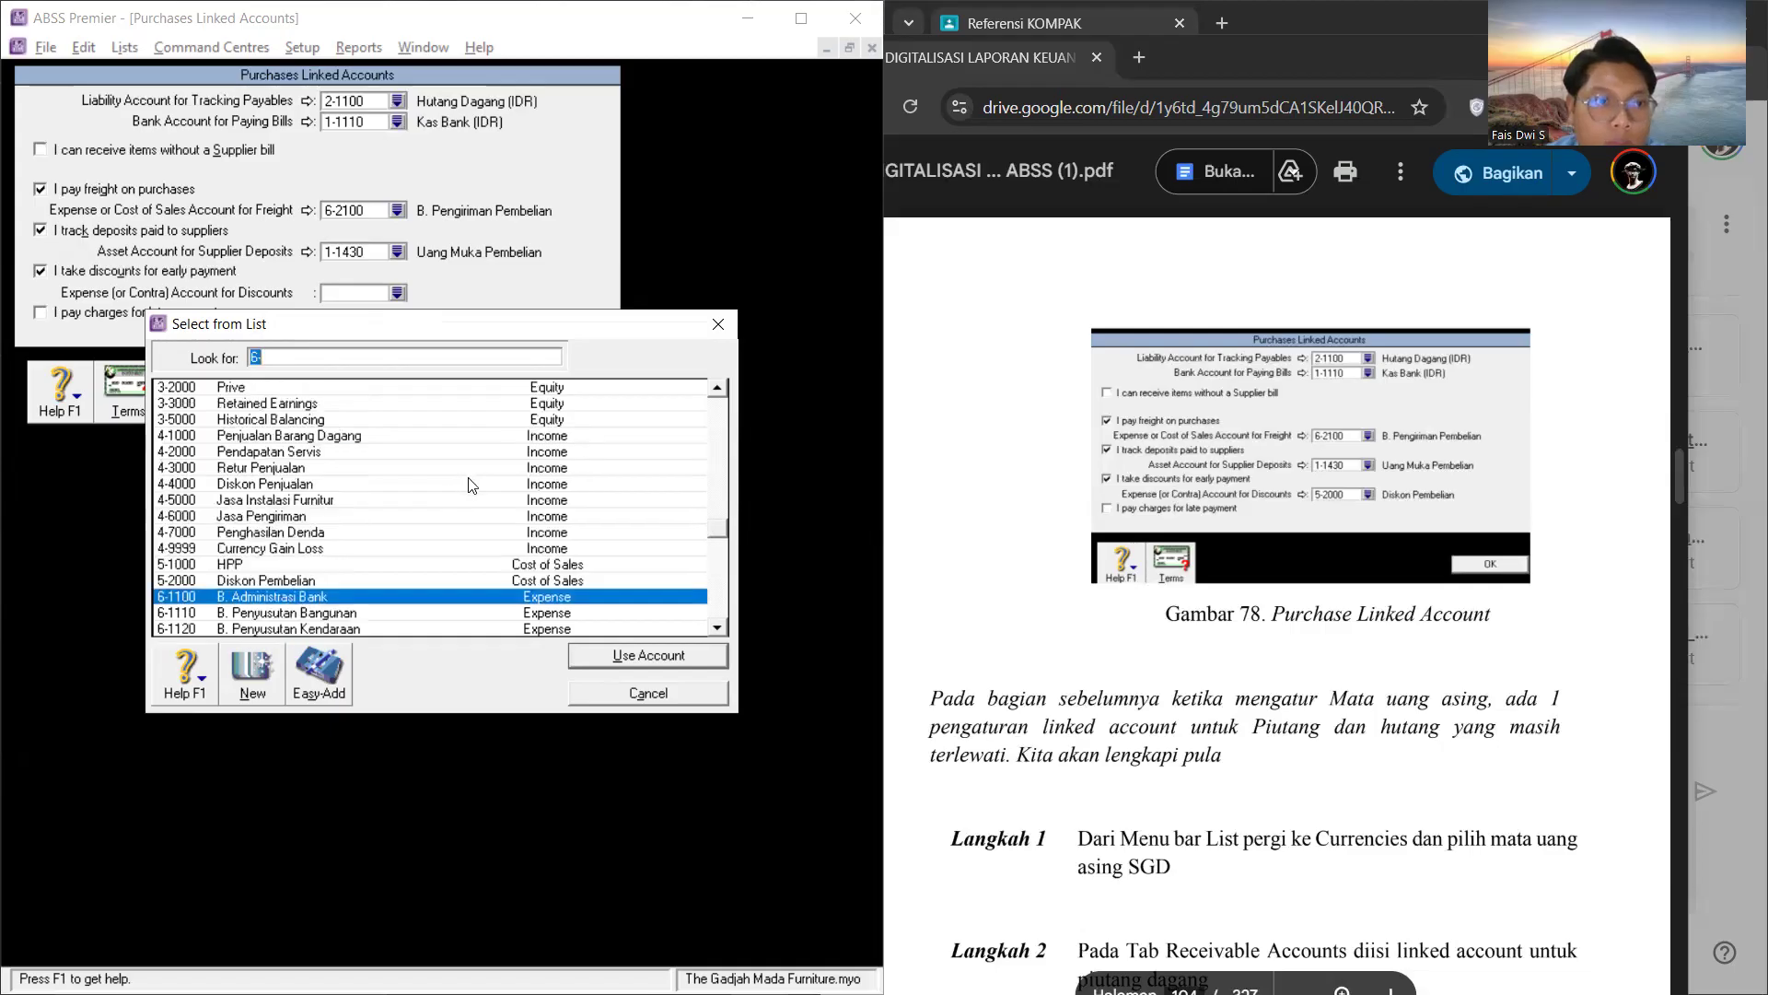
click(386, 581)
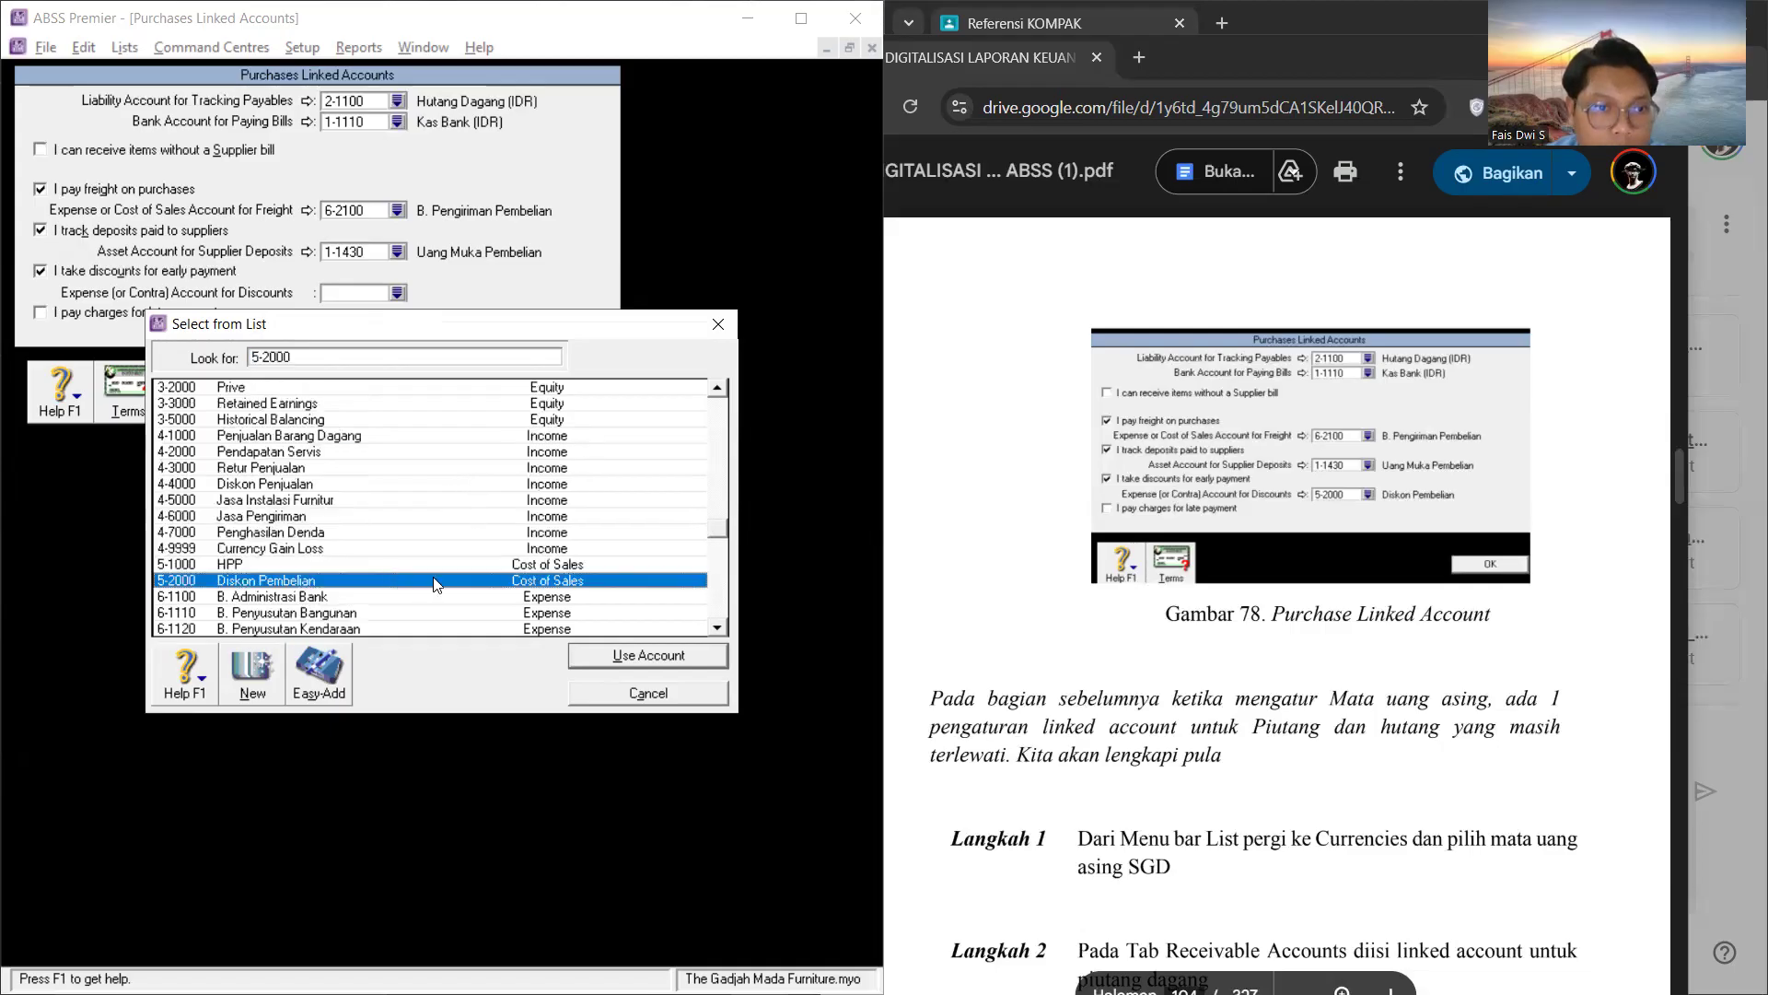
click(639, 657)
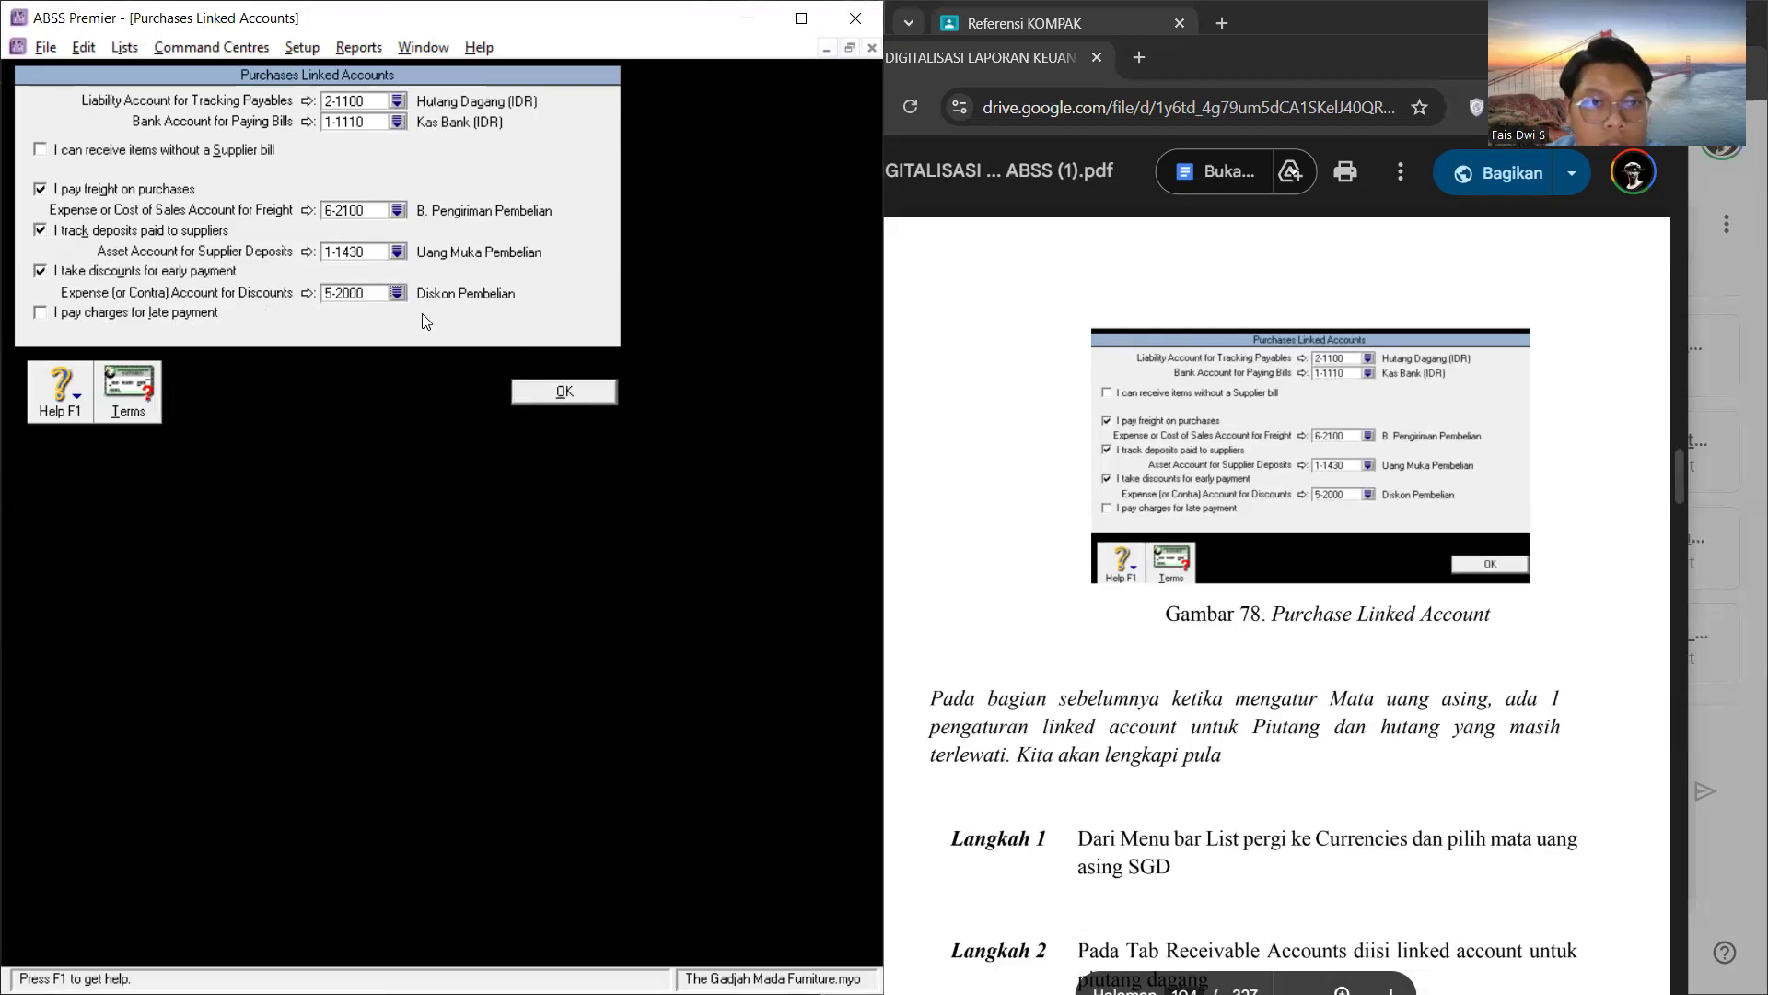
click(39, 313)
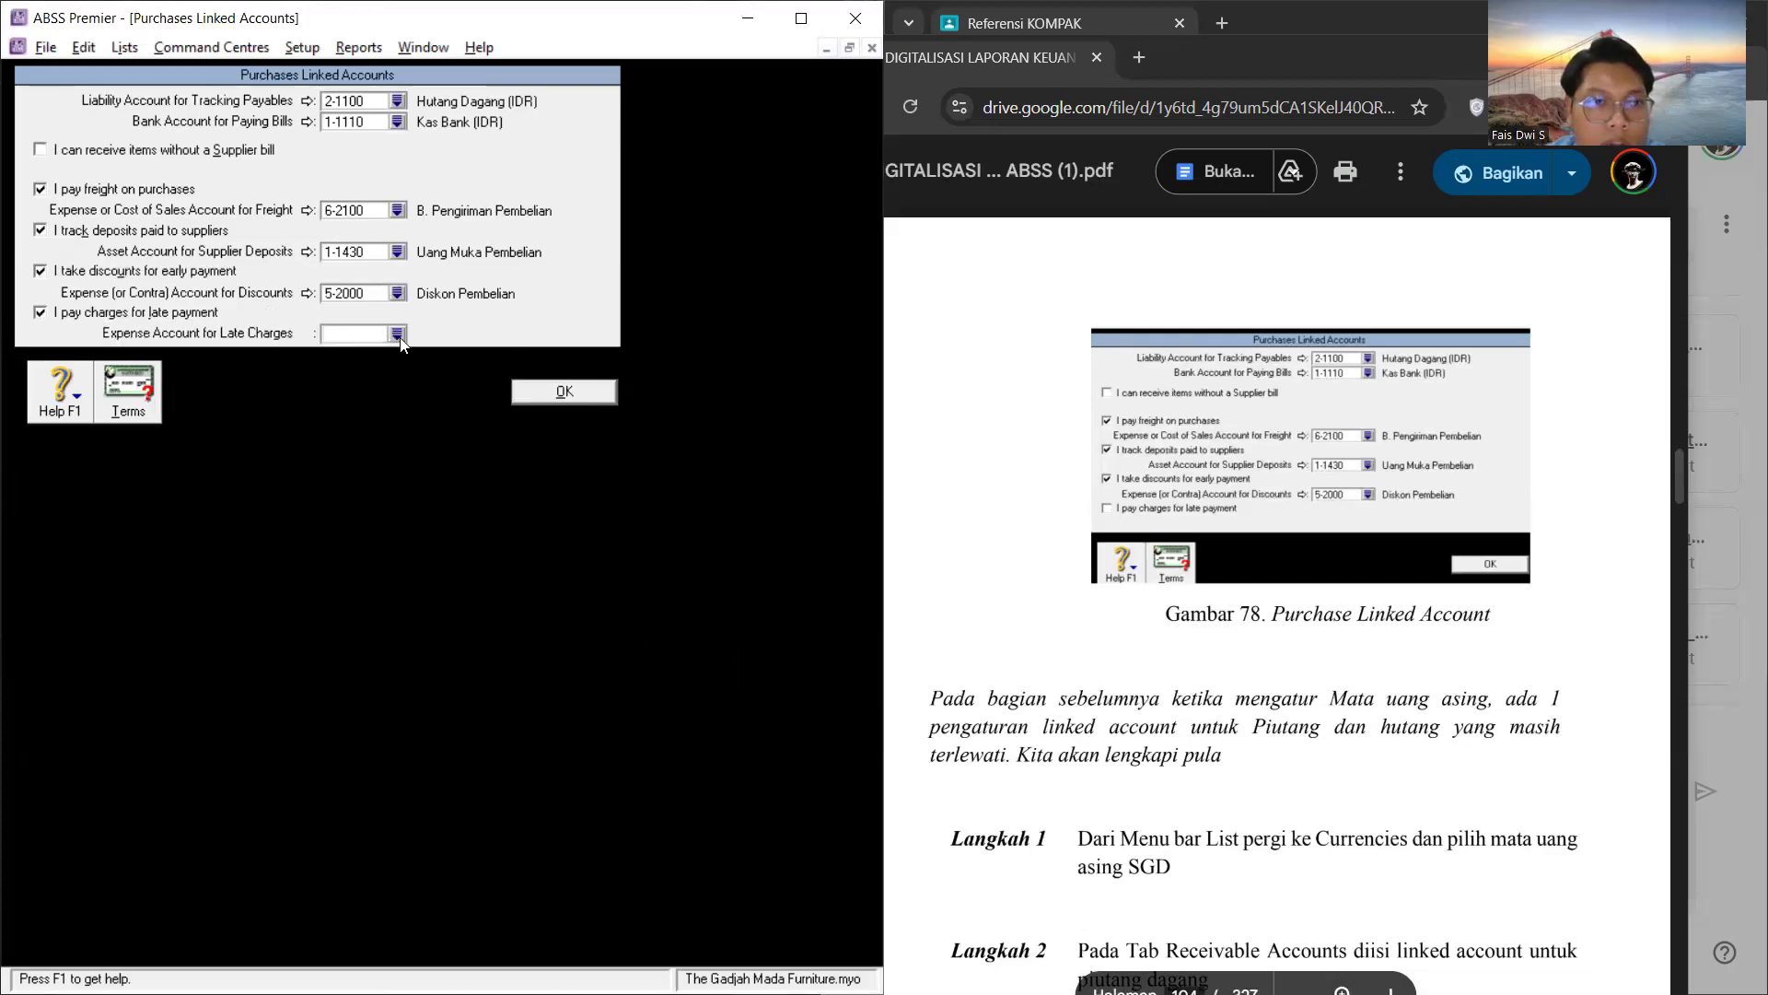
click(397, 333)
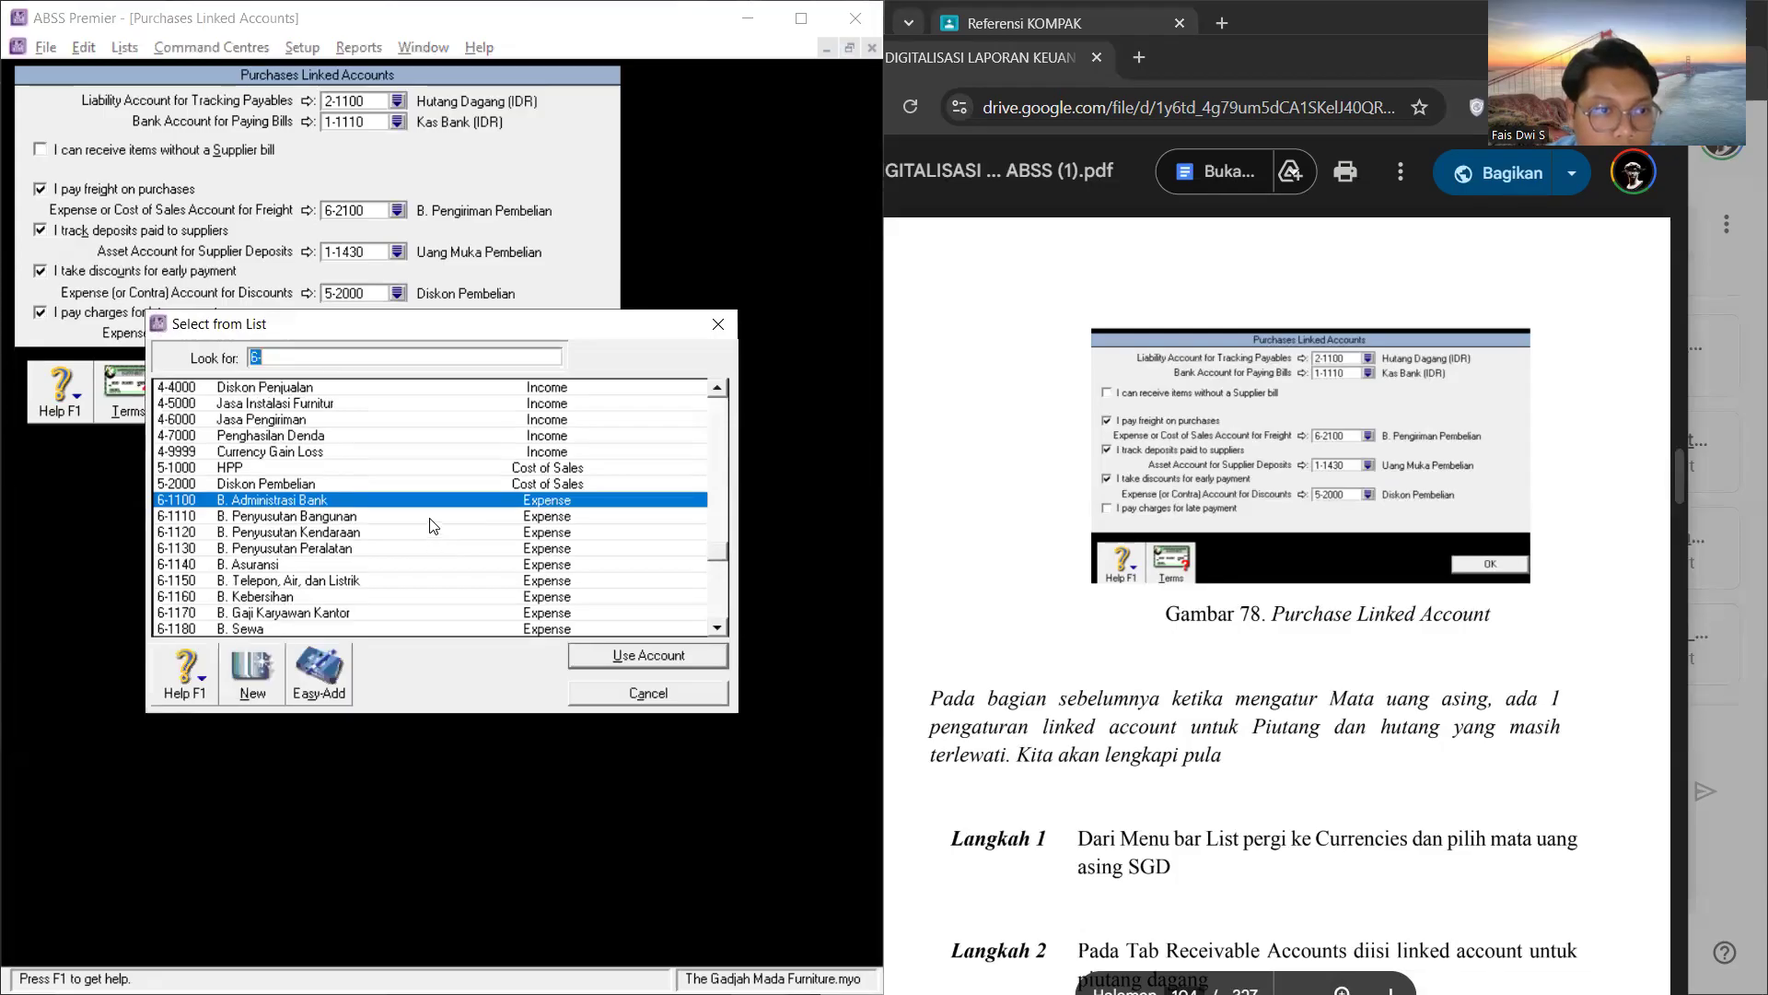
scroll(433, 526, up, 2)
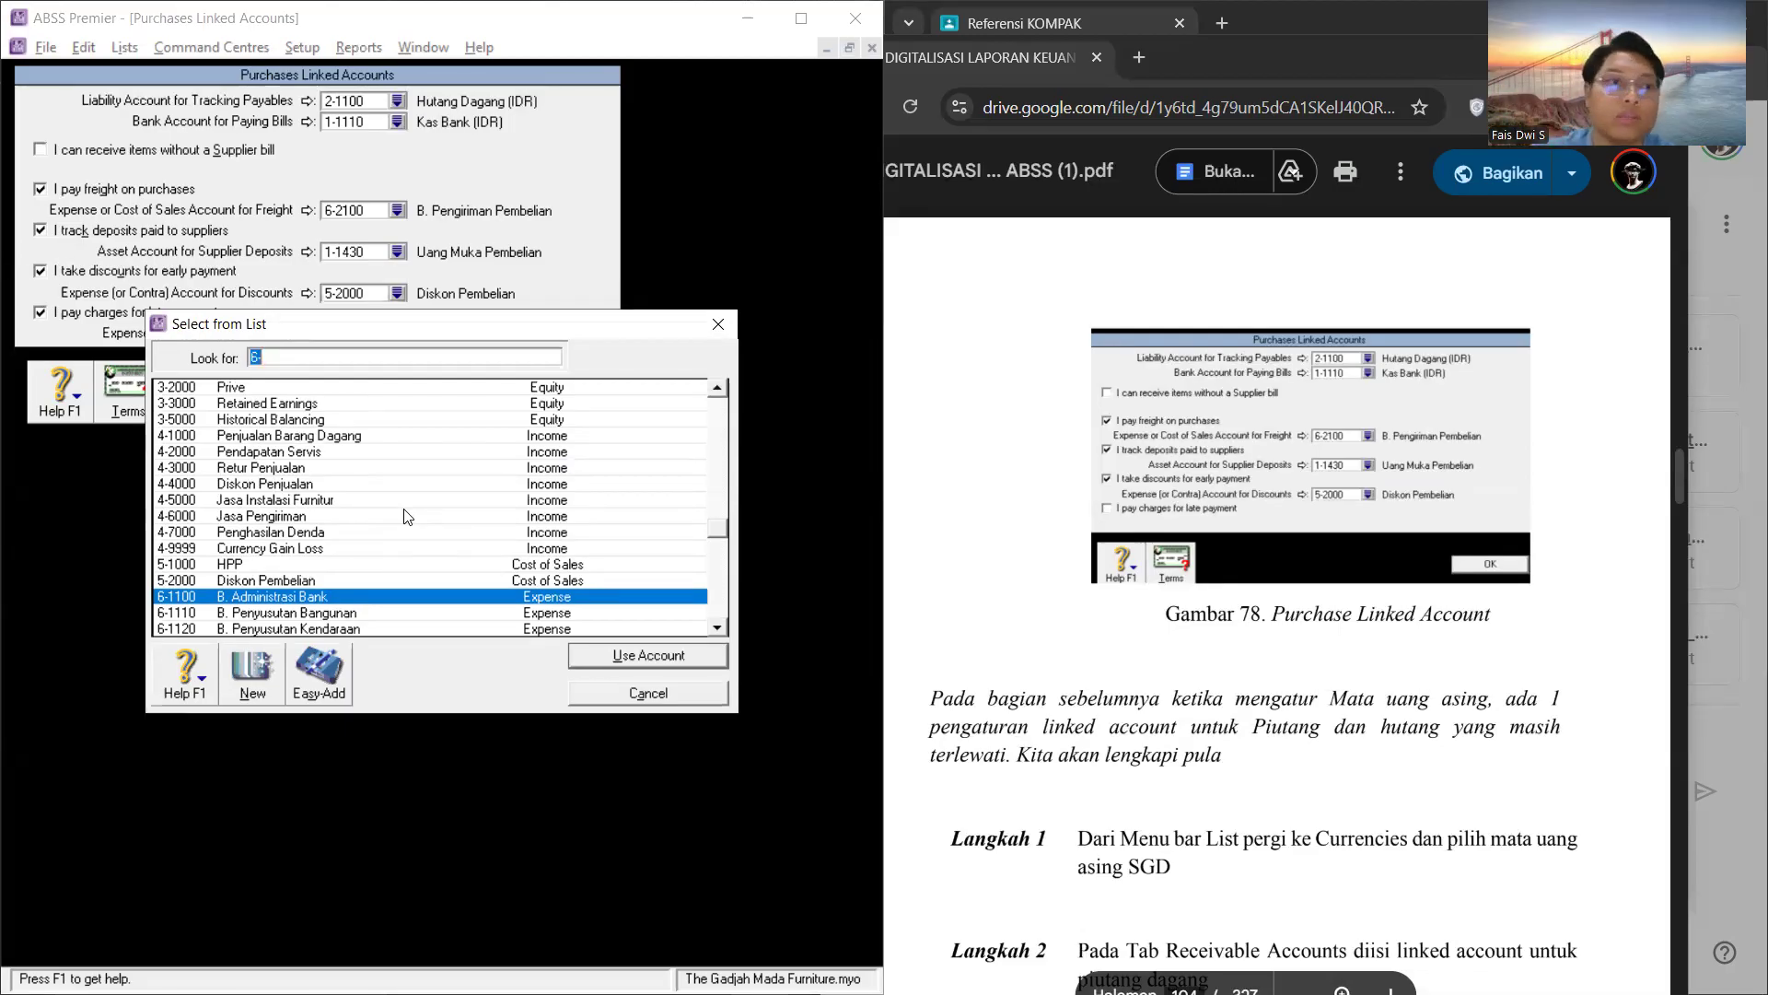
click(718, 323)
click(40, 313)
Step: Accept the purchases linked accounts setup with late payment charges left disabled
click(564, 391)
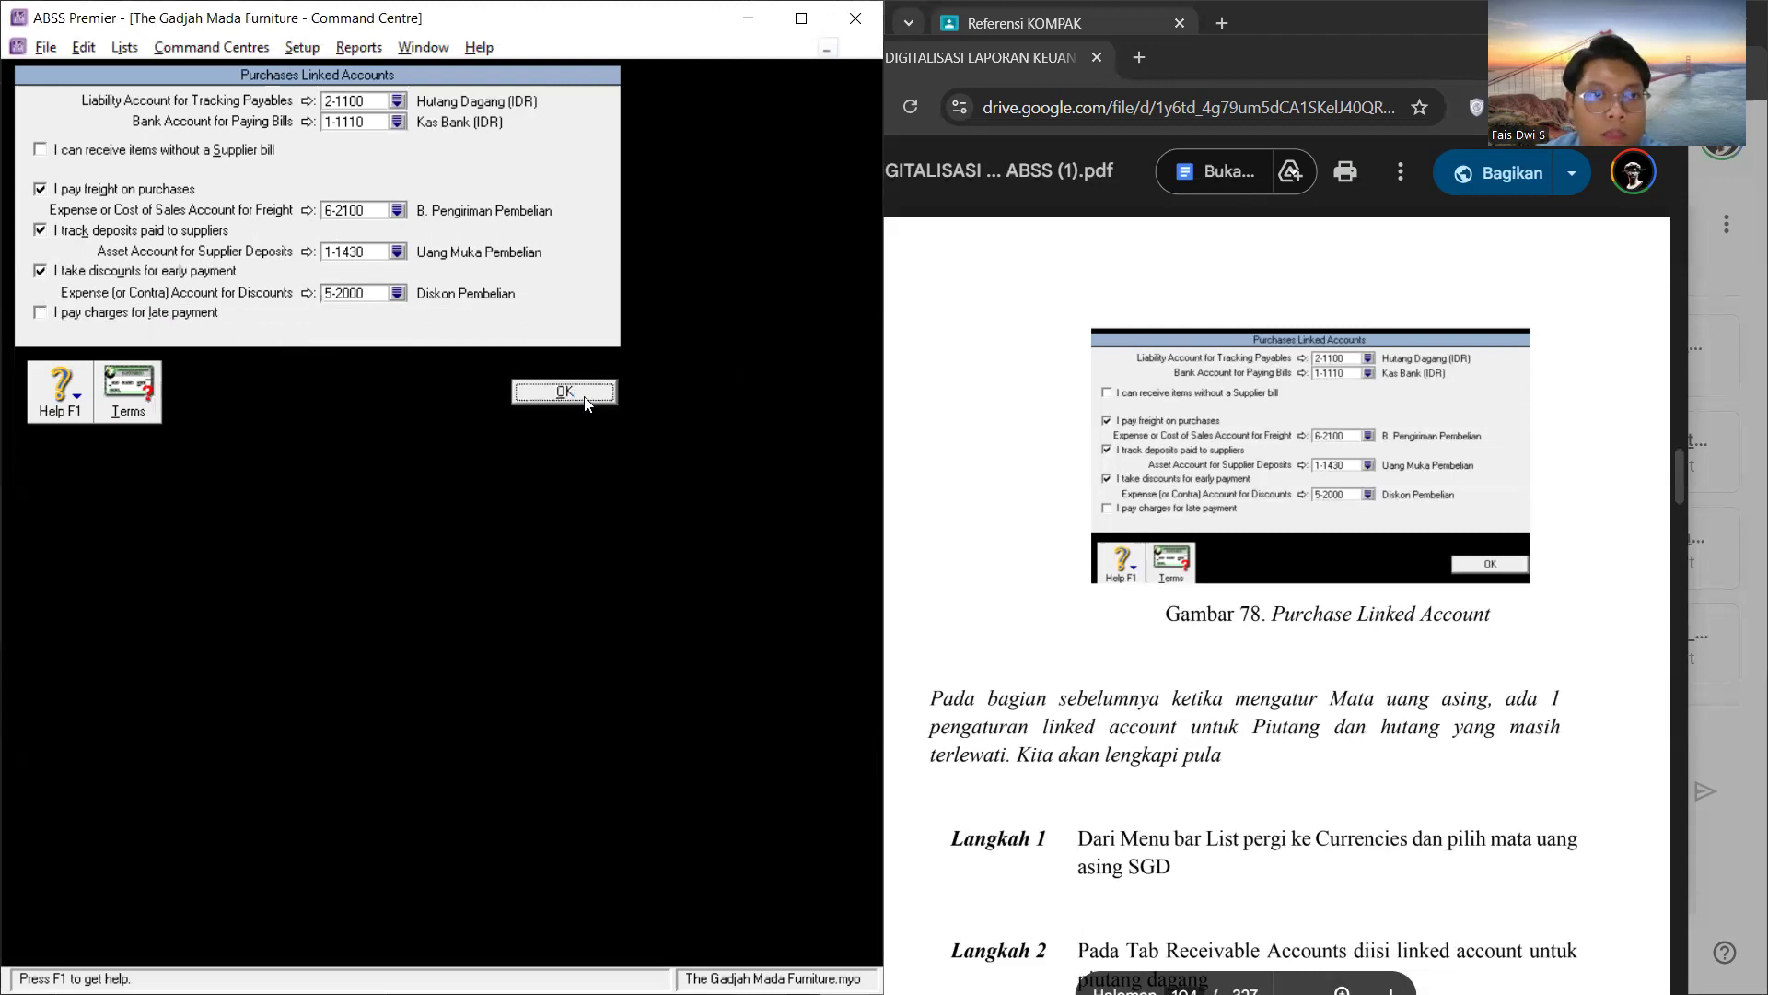
Step: Review the sales linked accounts and the accounts selectable for customer deposits, then close the setup without changing anything
click(302, 47)
mouse_move(427, 128)
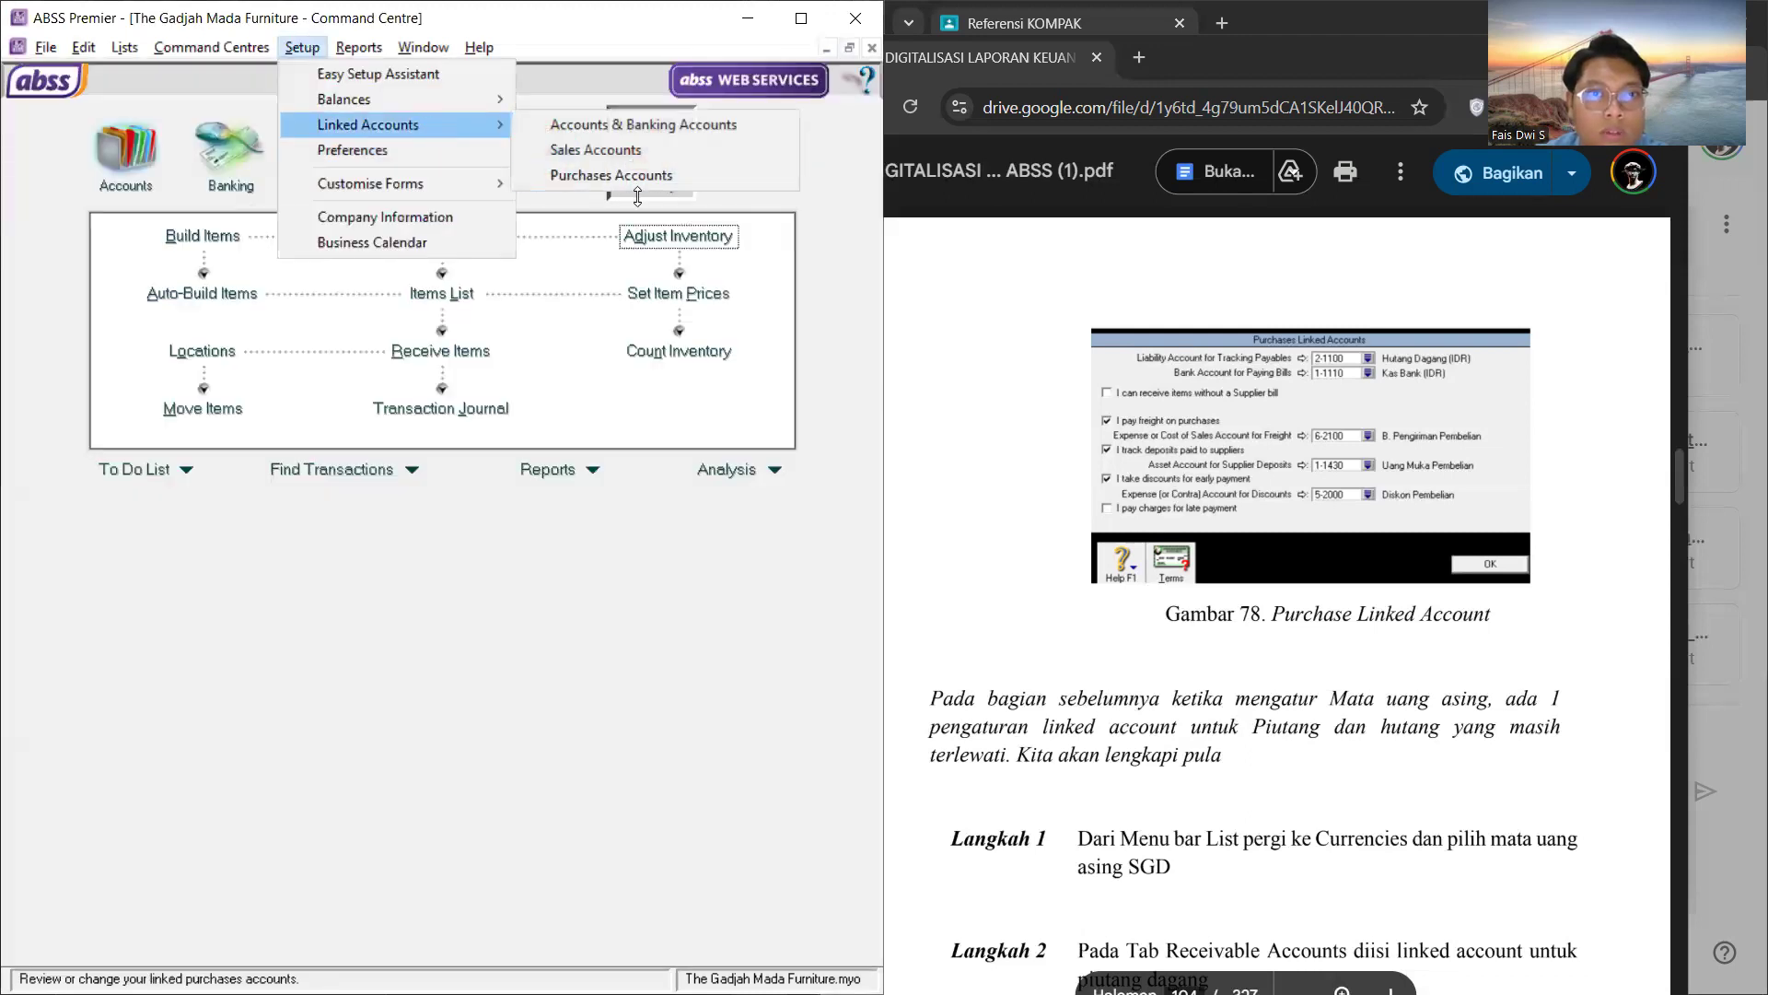
click(596, 150)
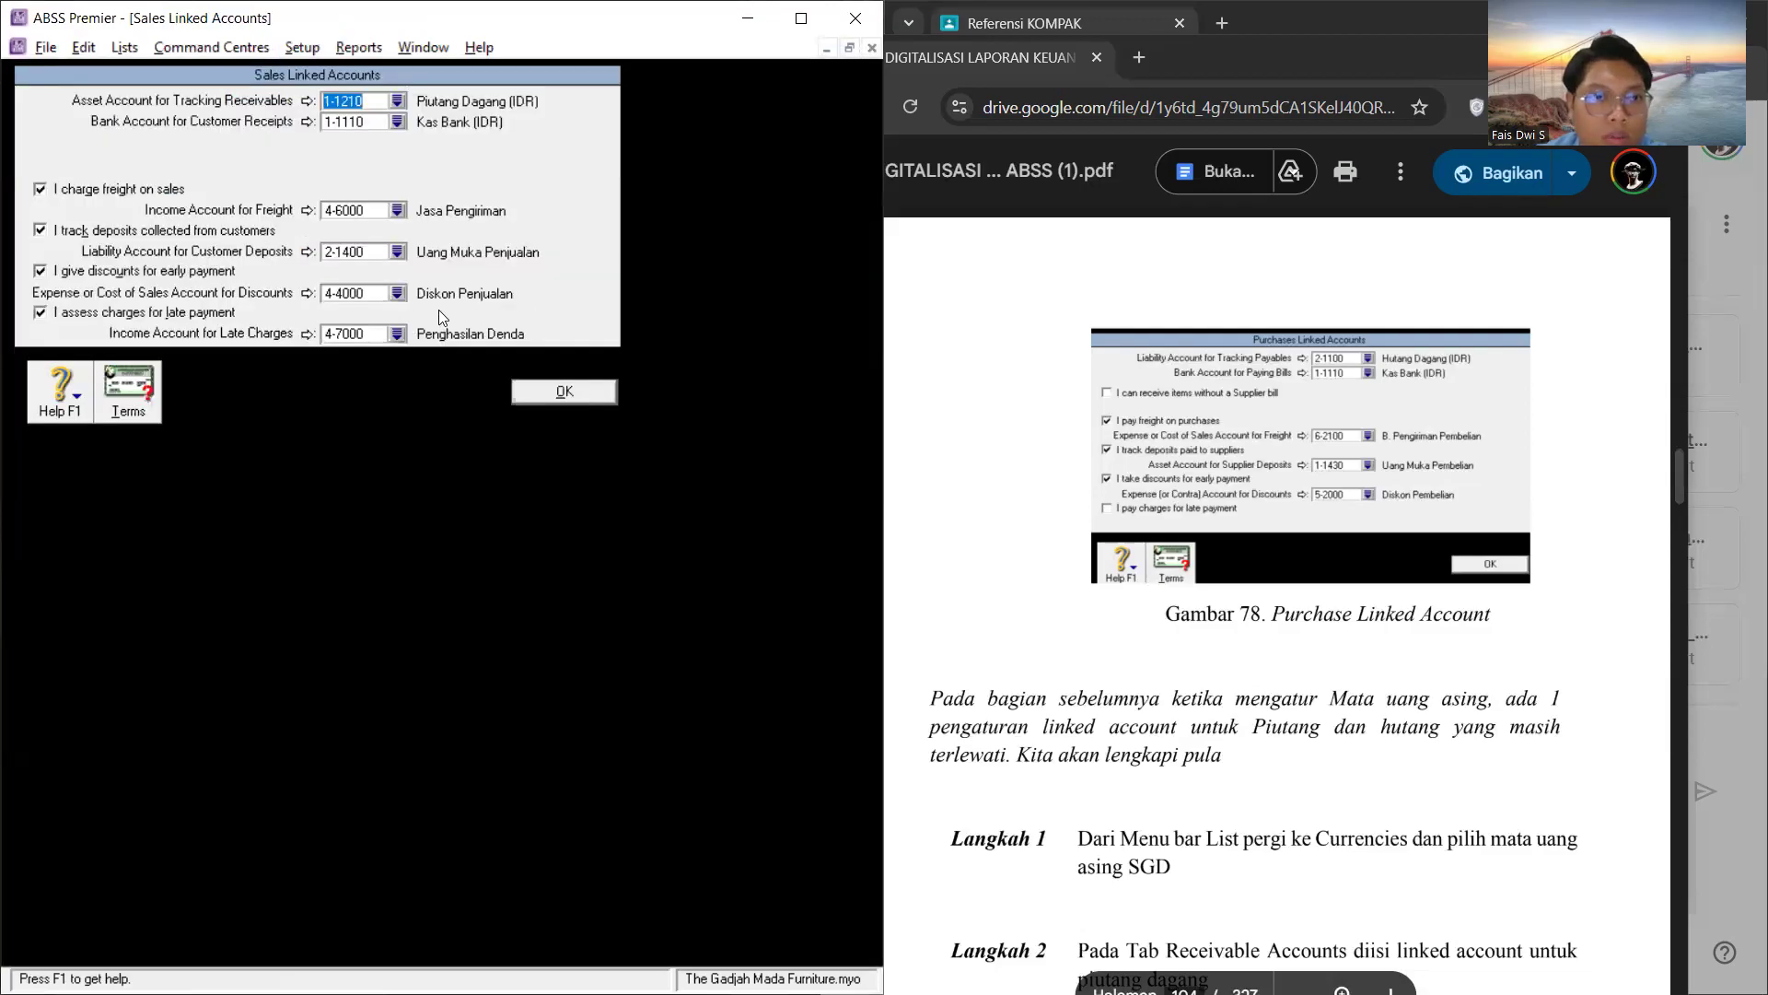
click(397, 253)
scroll(469, 442, up, 10)
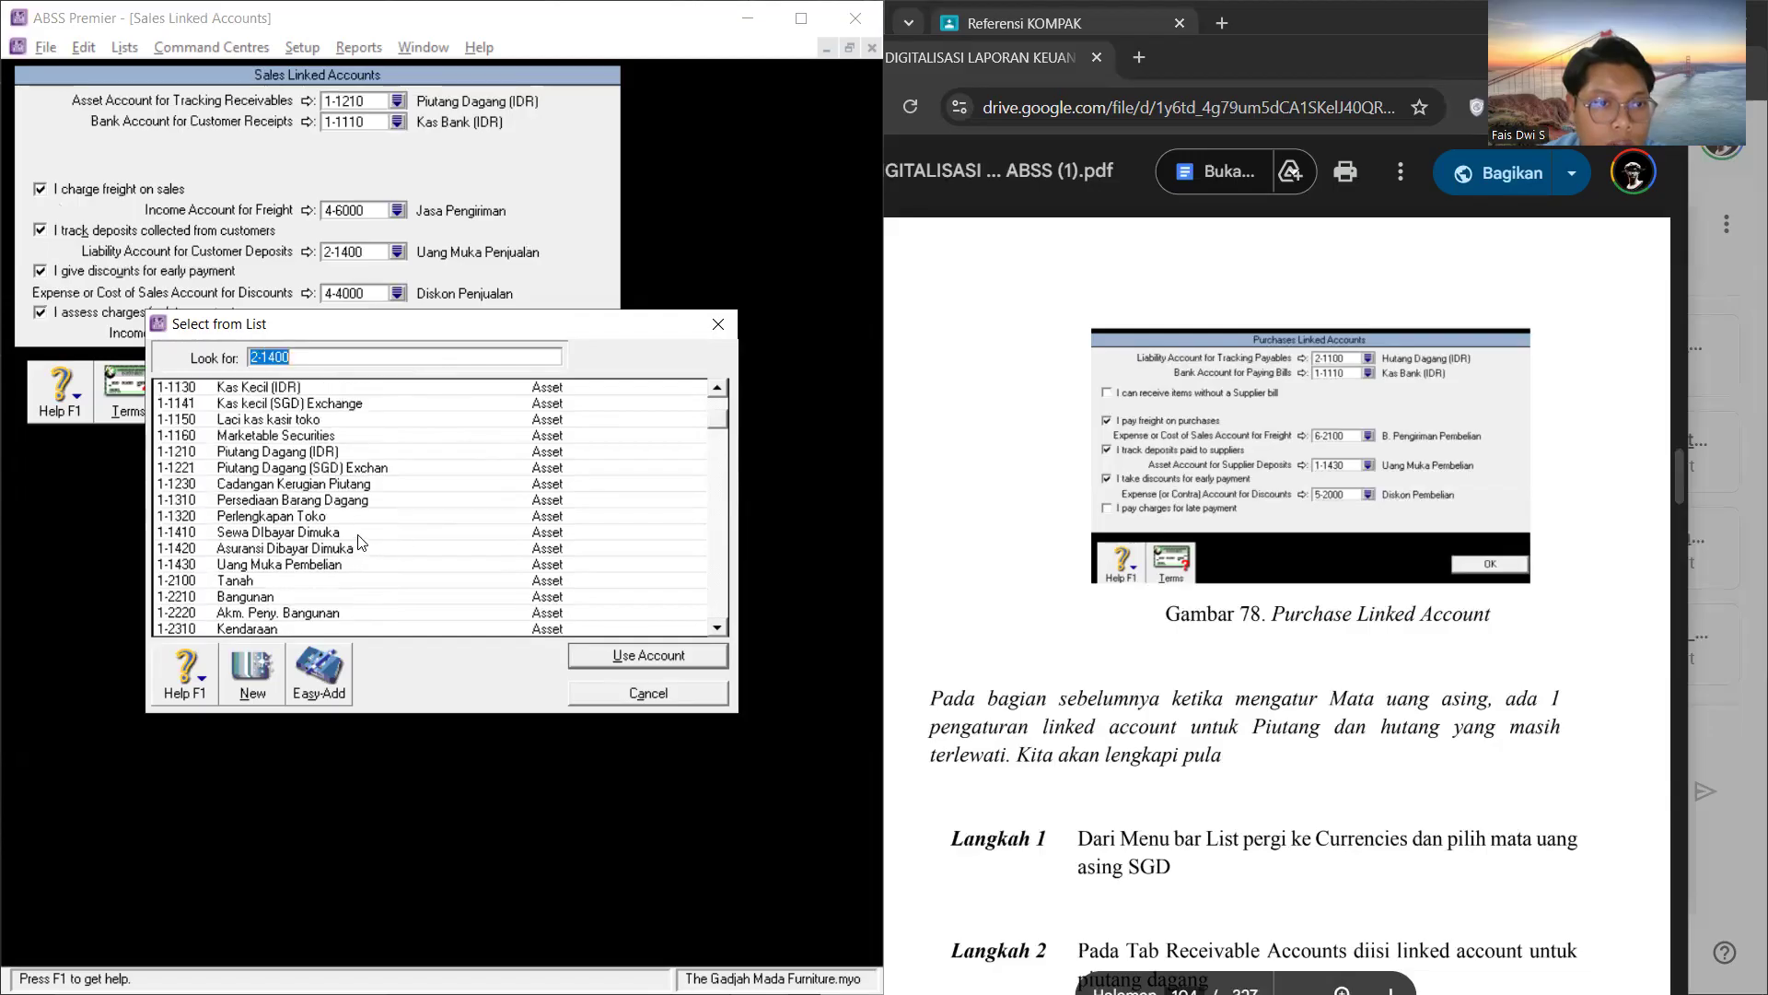
scroll(359, 542, down, 4)
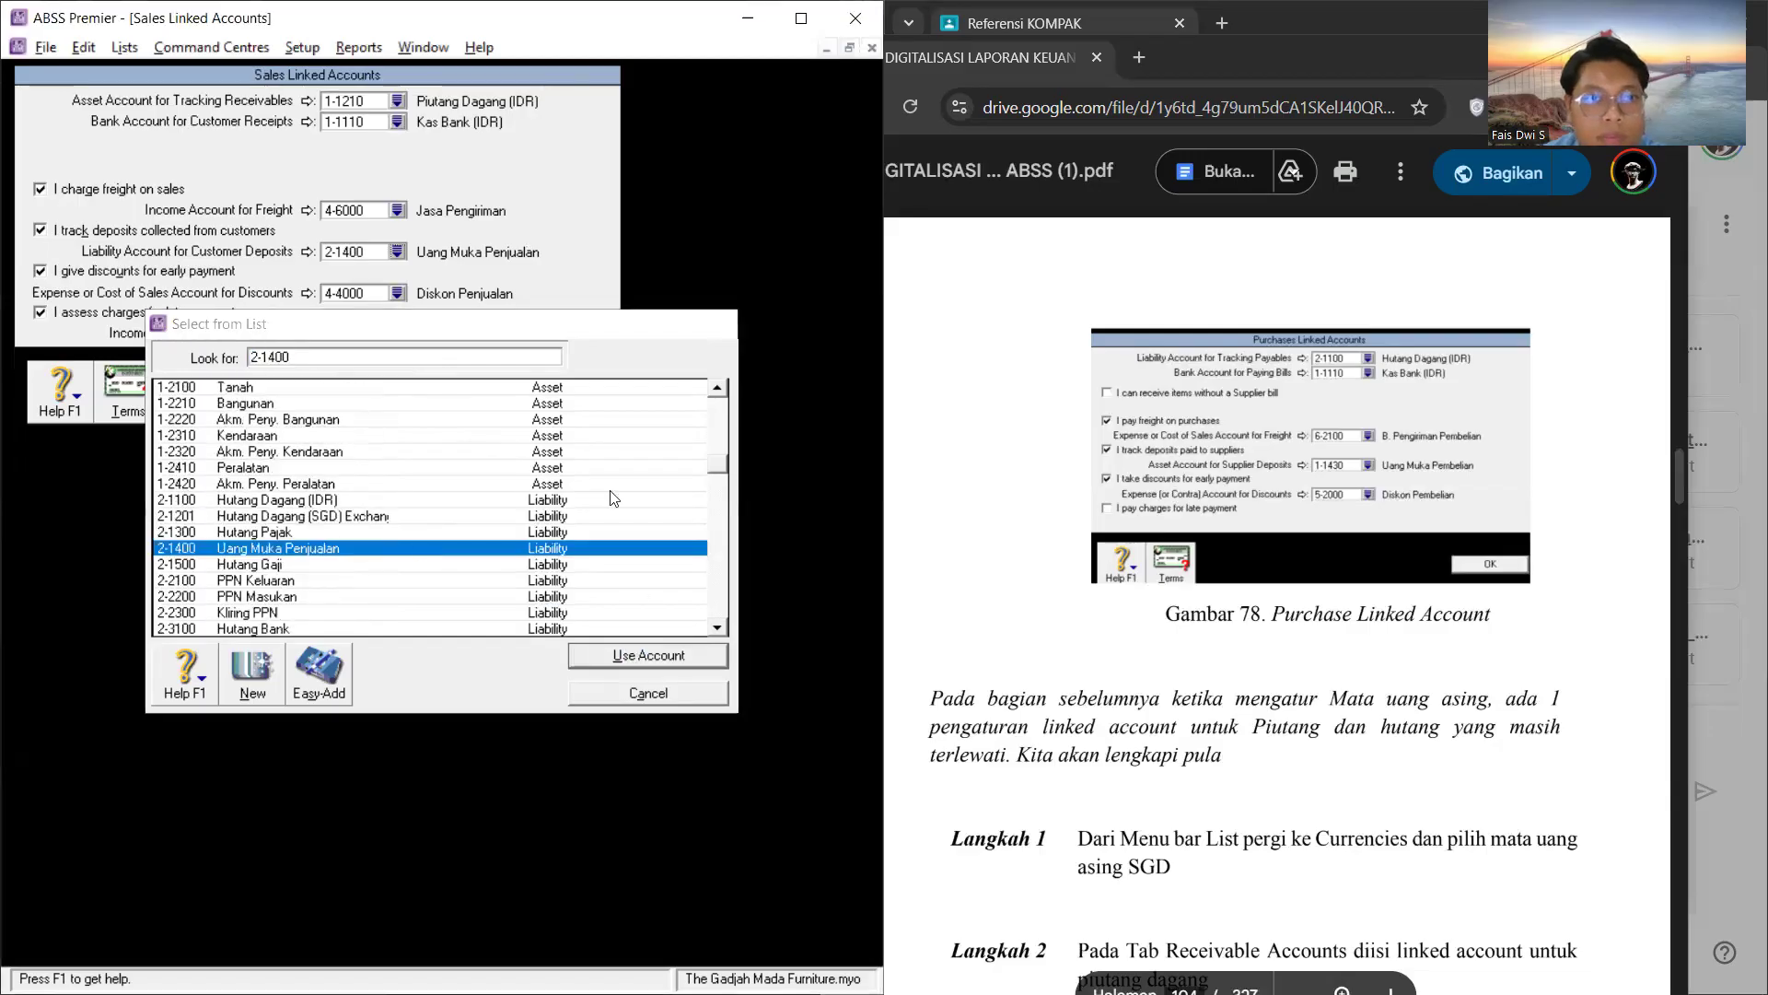
click(580, 397)
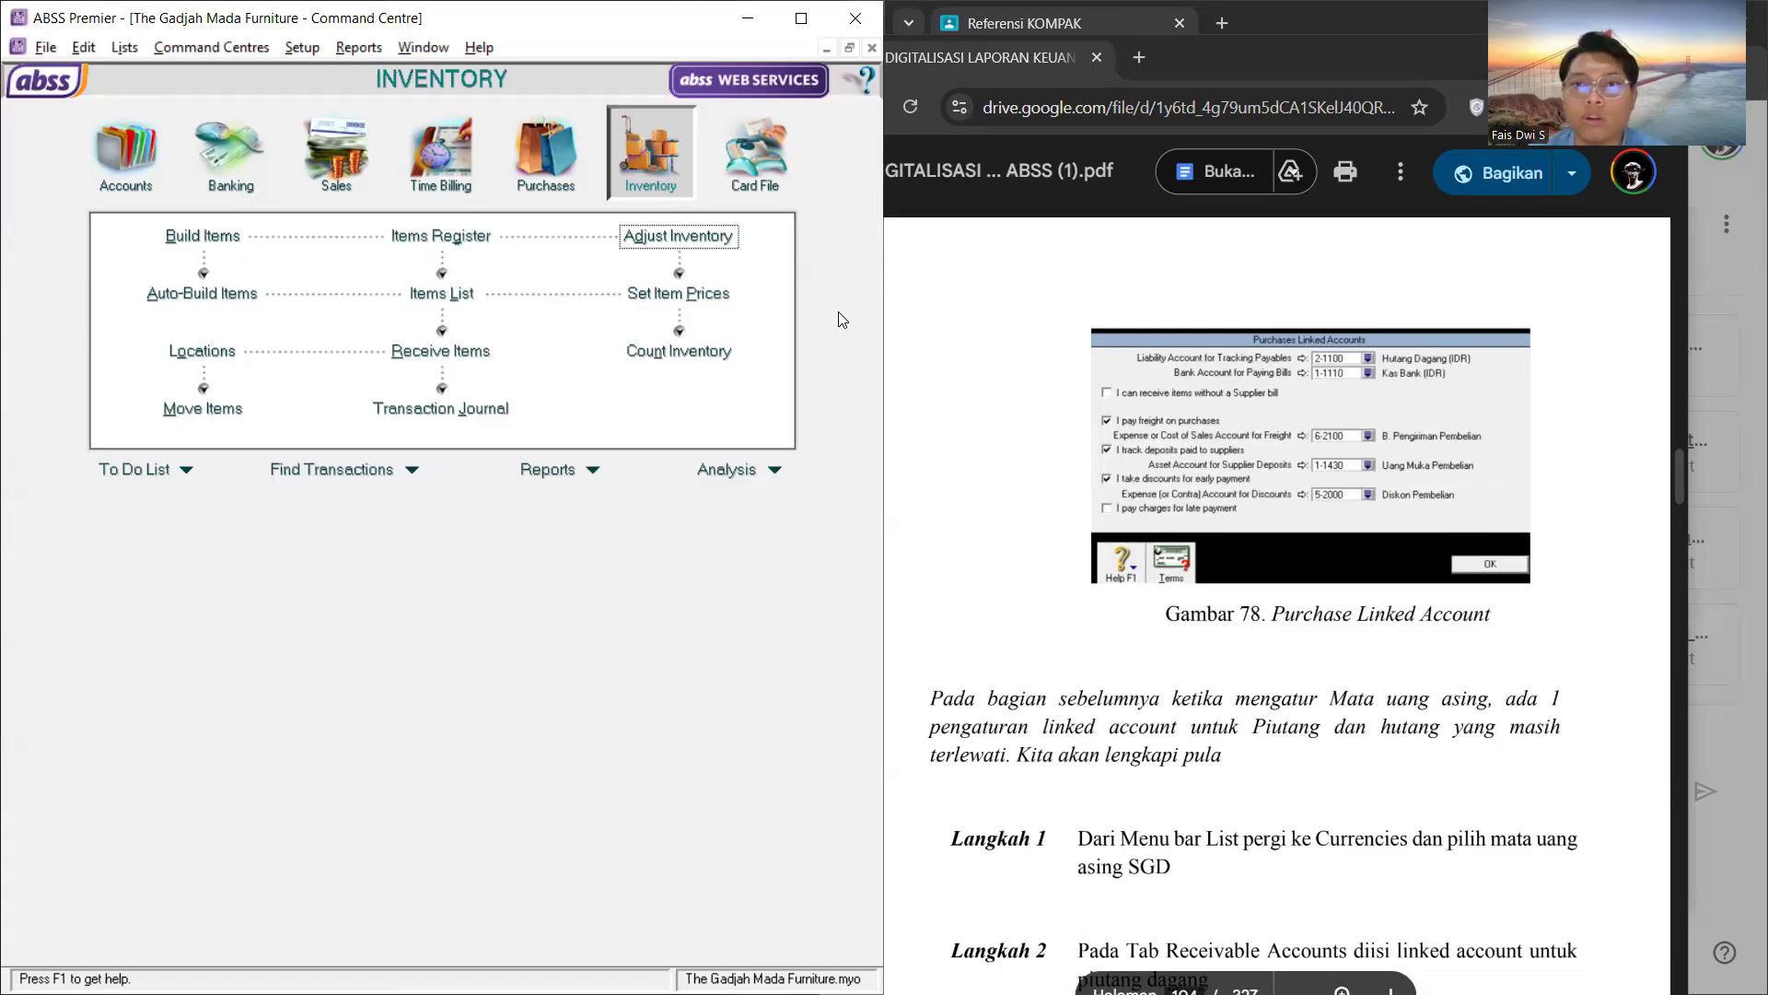
click(1474, 55)
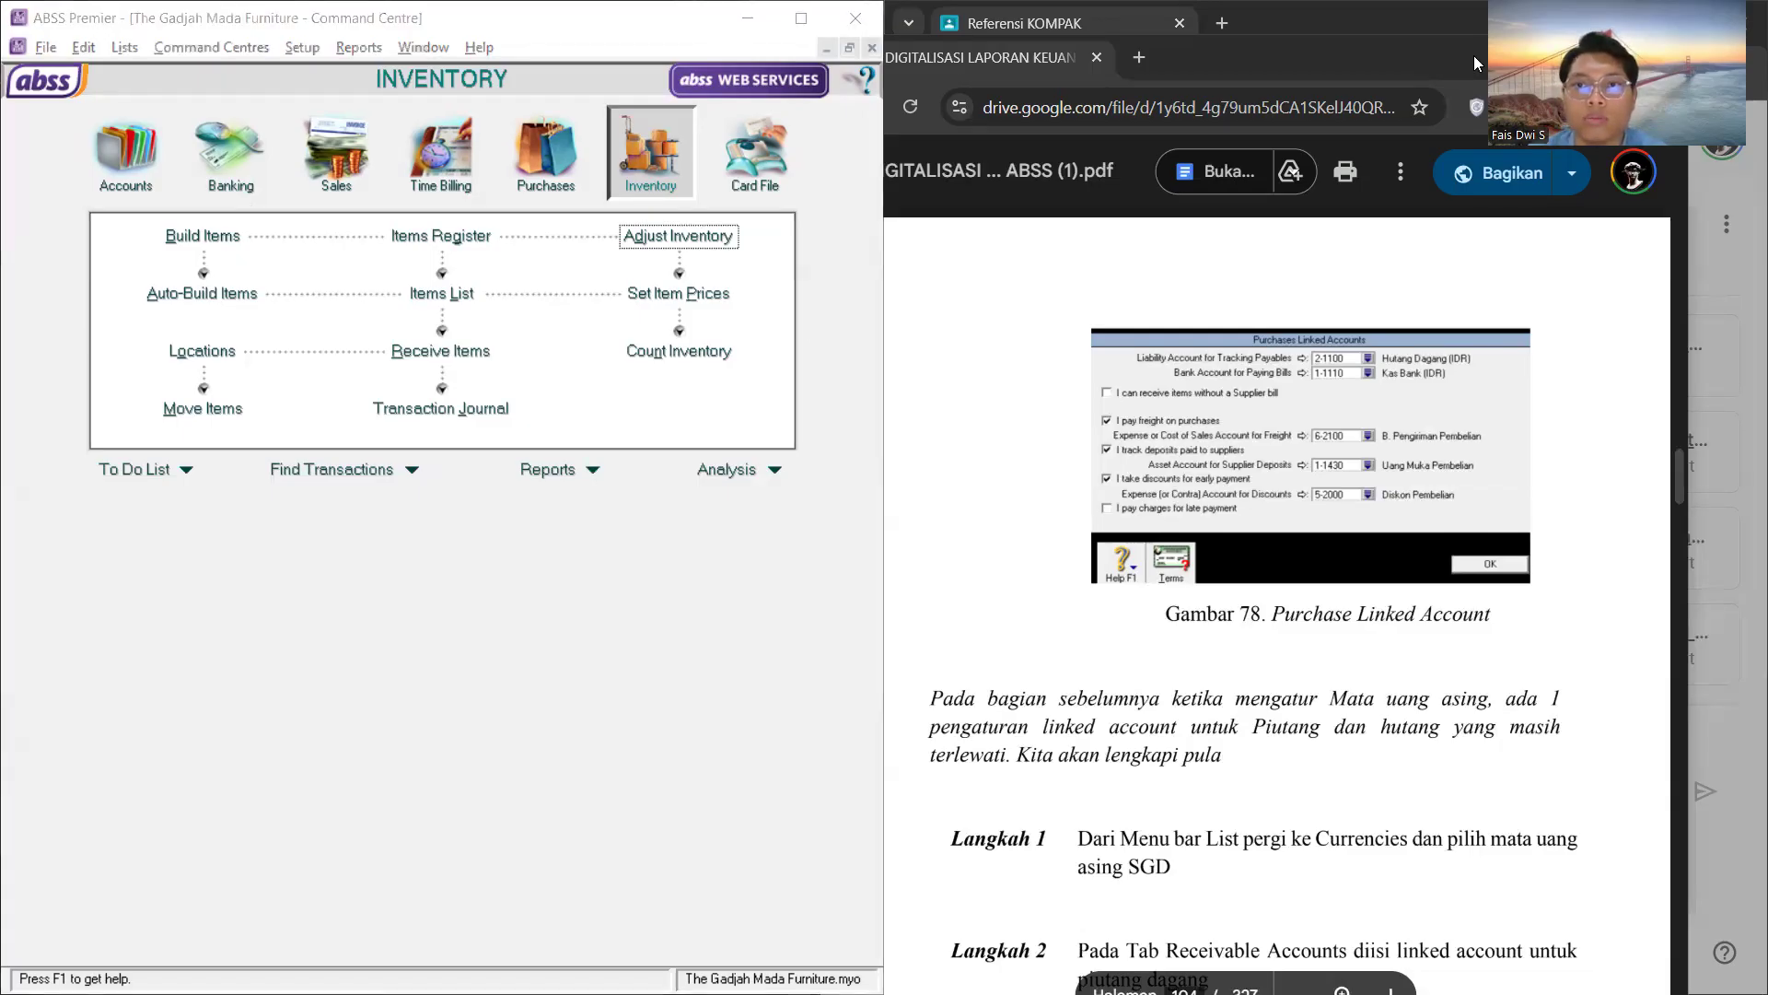